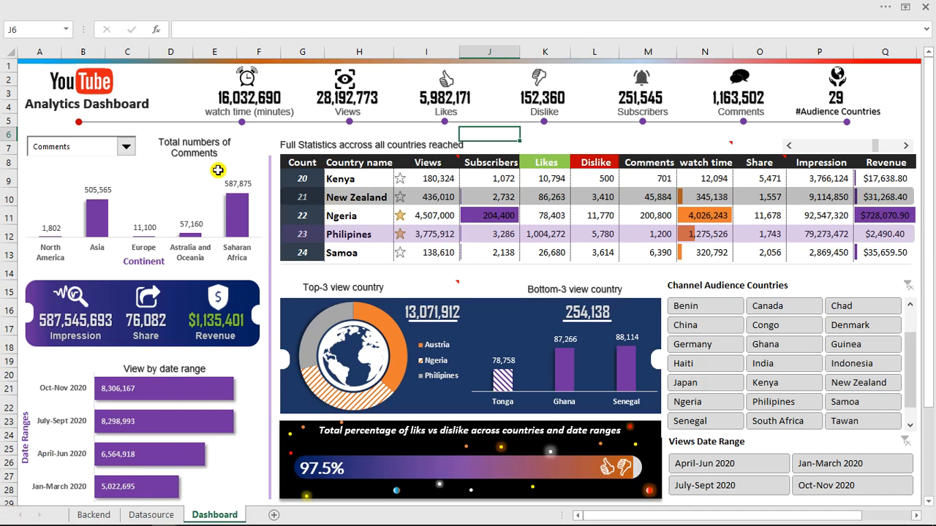
Browse the full country statistics table two rows forward and back to its starting position
click(905, 147)
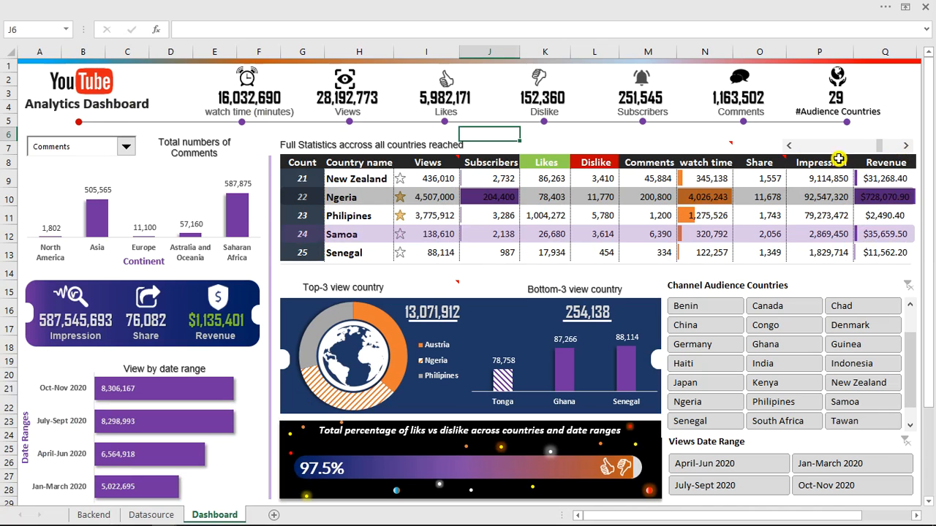
click(906, 147)
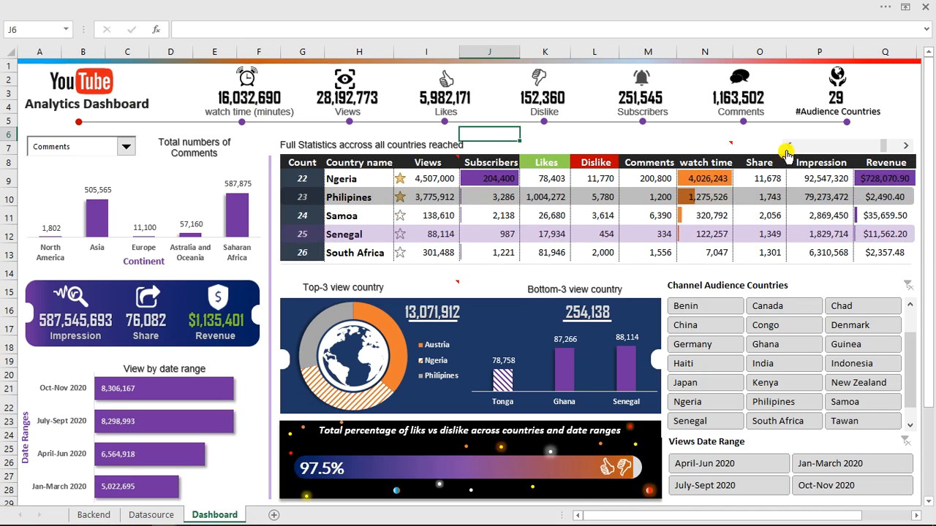
click(789, 146)
click(789, 145)
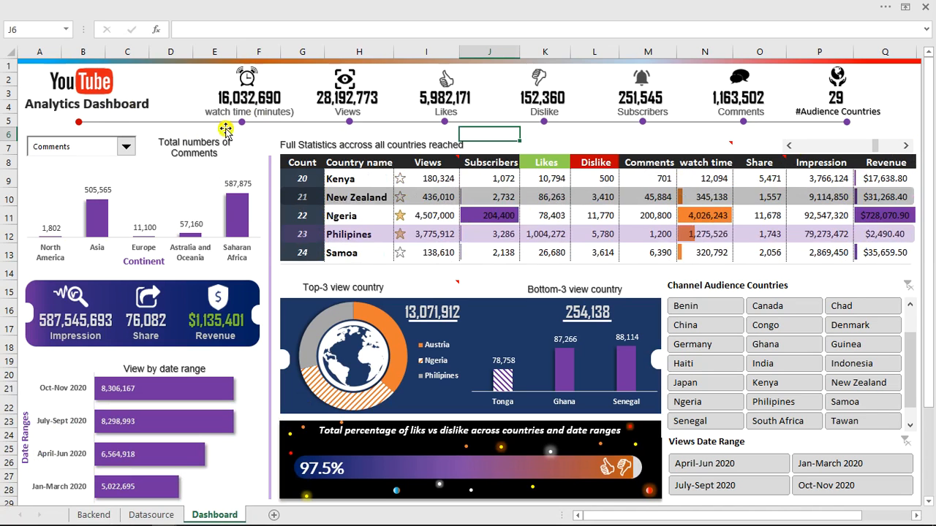
Show Share in the continent chart, and finally set its metric to ($) Revenue
click(125, 148)
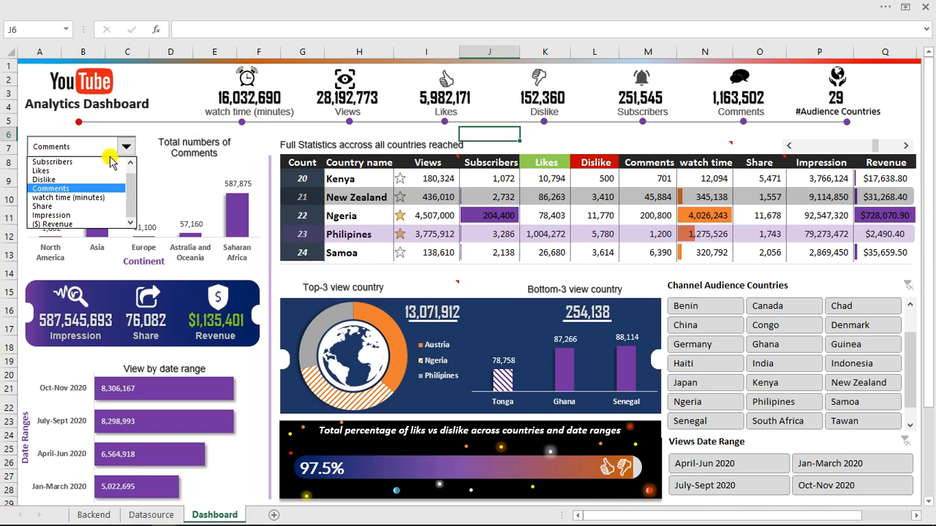
click(71, 206)
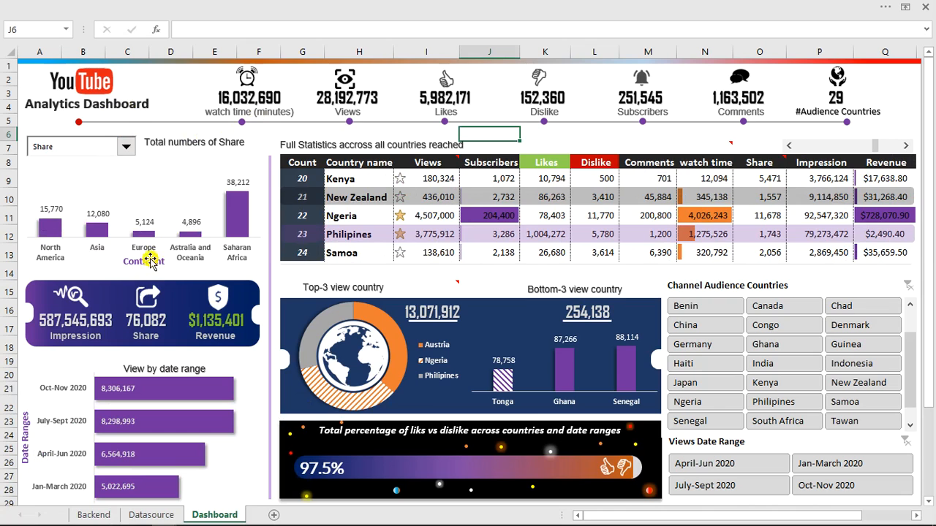
click(127, 148)
mouse_move(129, 189)
mouse_down()
mouse_move(130, 179)
mouse_move(129, 192)
mouse_up()
click(67, 225)
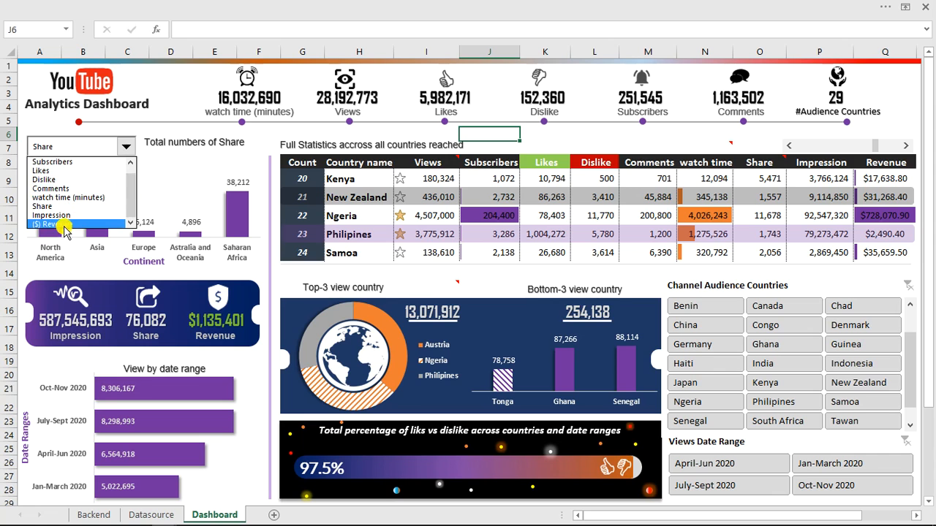
click(61, 228)
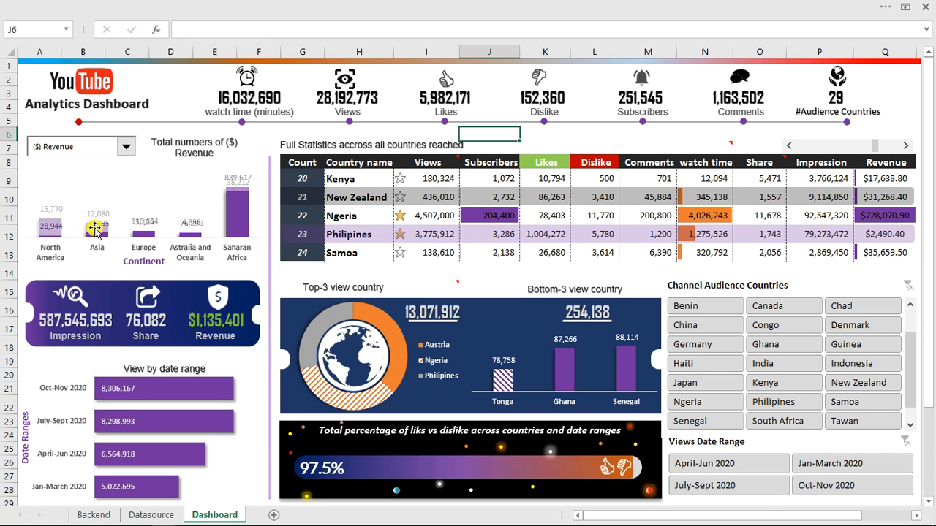
mouse_move(230, 227)
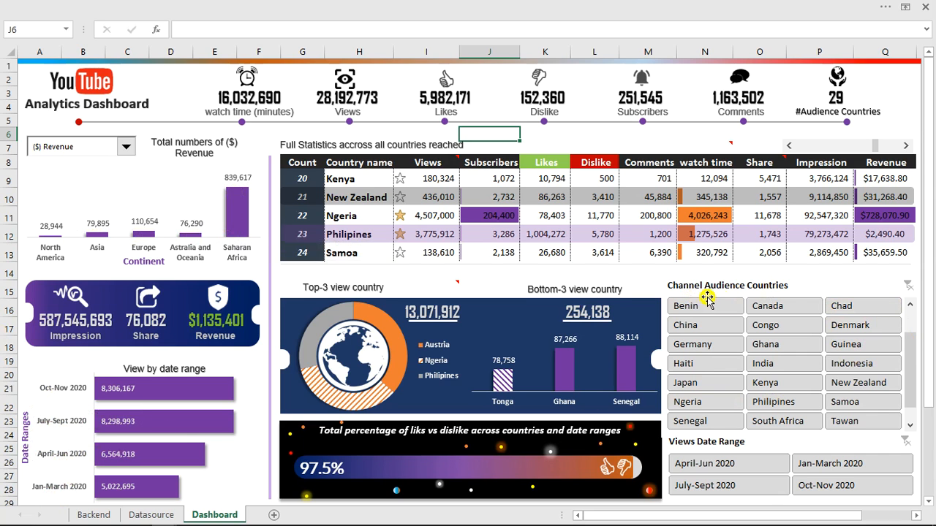
Filter the dashboard by audience country for Canada, then replace it with Benin and inspect the likes-versus-dislikes bar
click(792, 306)
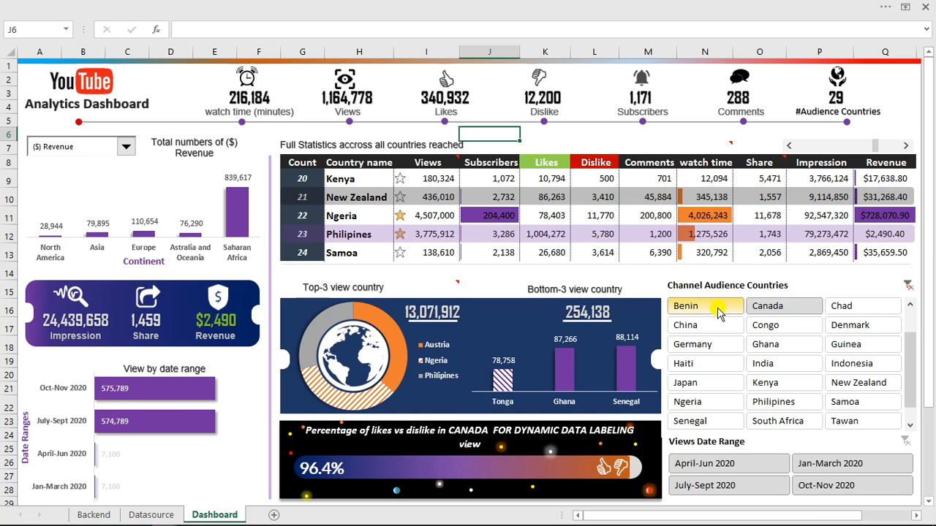
click(718, 309)
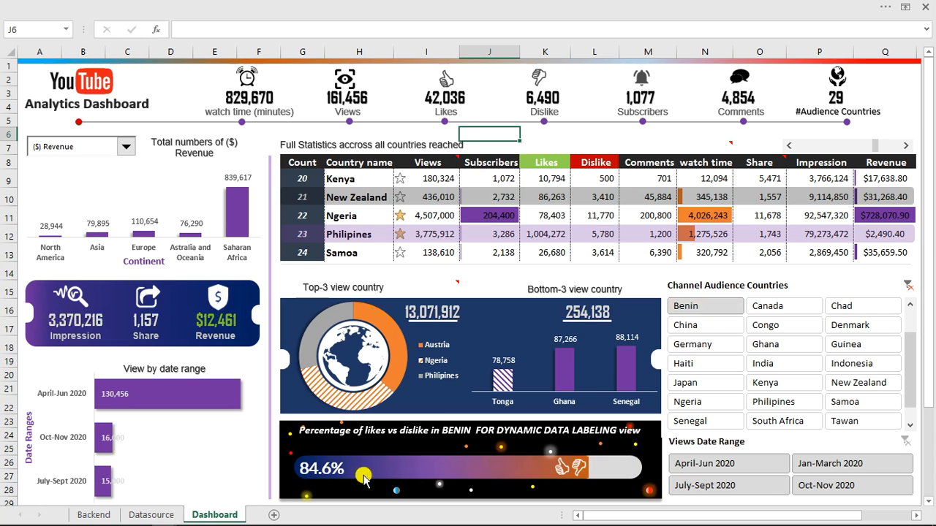
mouse_move(353, 468)
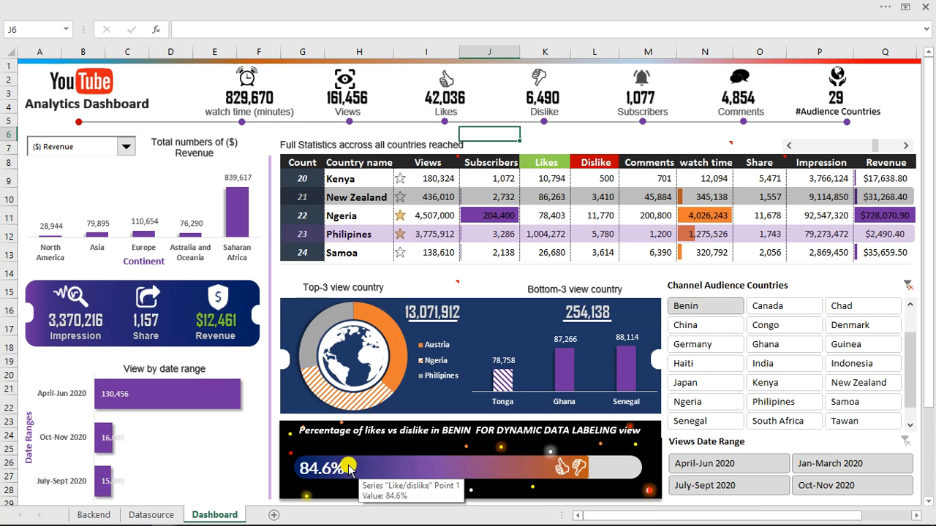
click(826, 466)
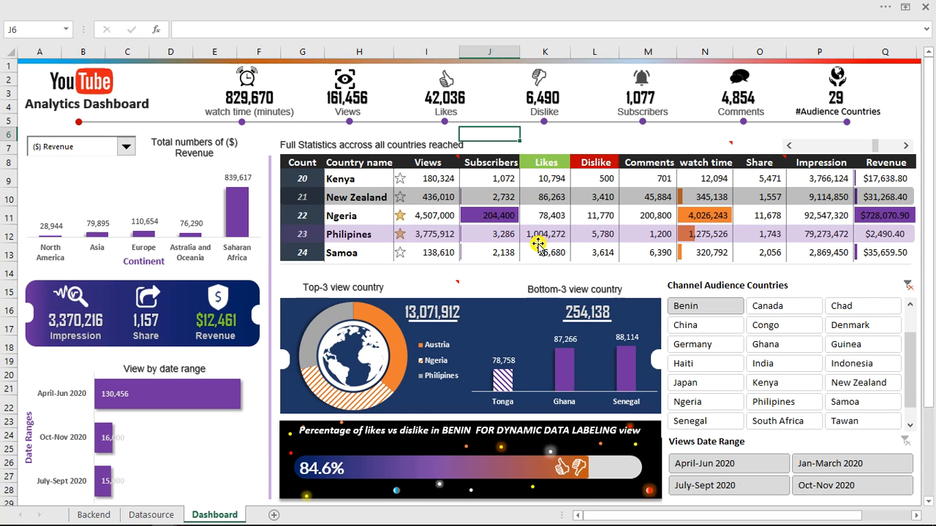
Switch to Chrome and view the YouTube Studio channel analytics overview and the open detailed Views by Video report
mouse_move(182, 520)
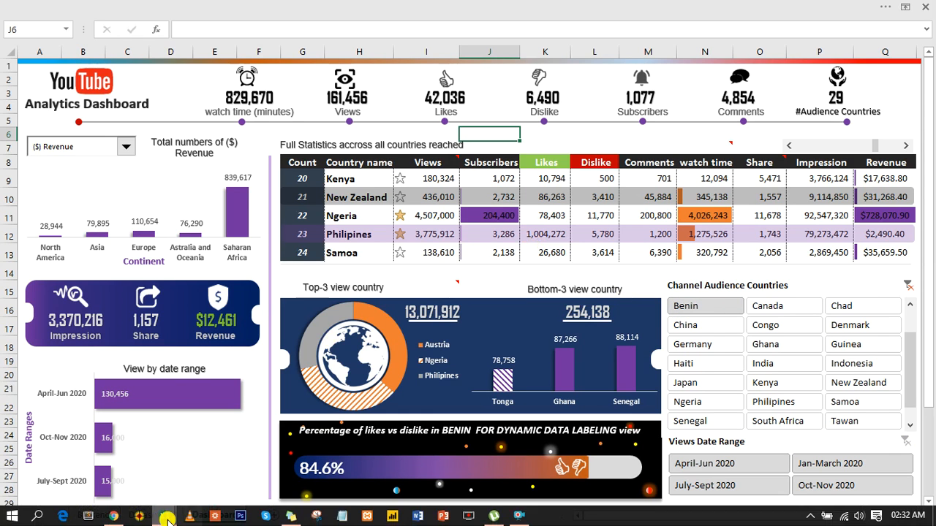
click(114, 516)
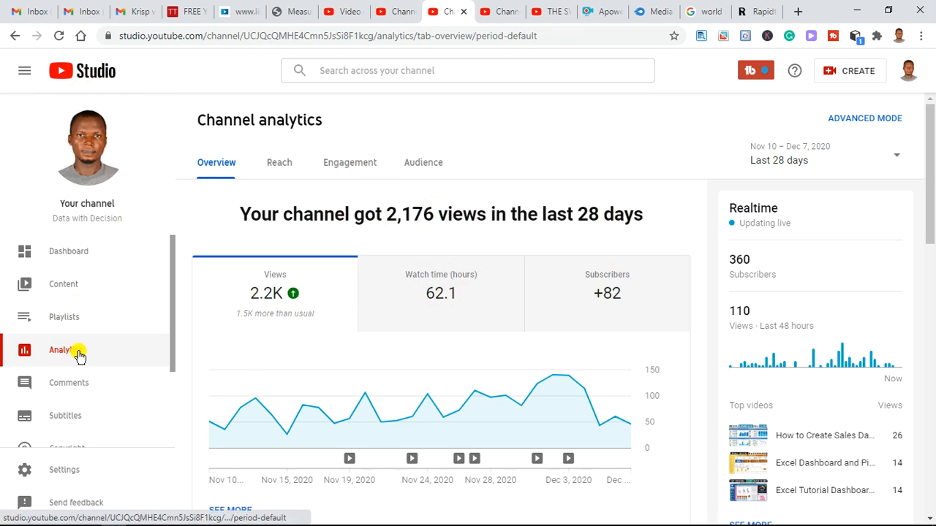
click(494, 13)
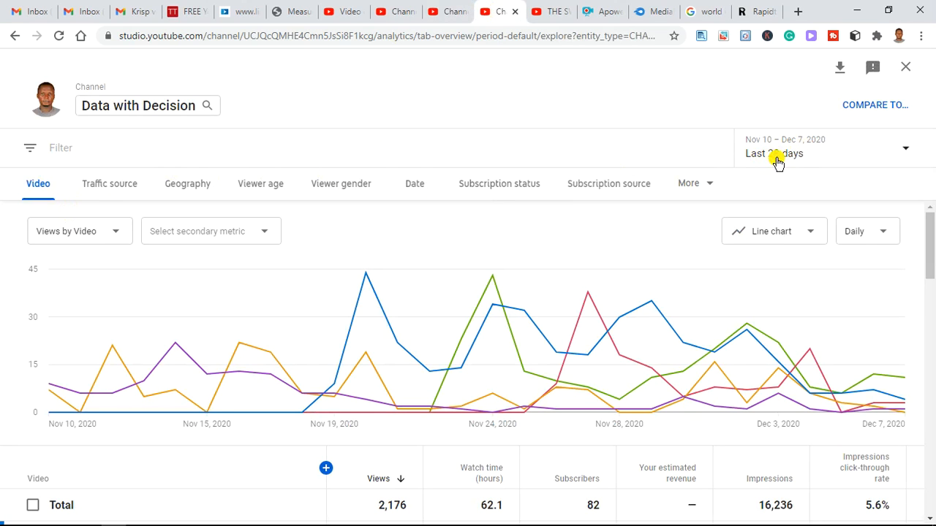
Review the date ranges and additional breakdown dimensions available for the channel report
click(815, 189)
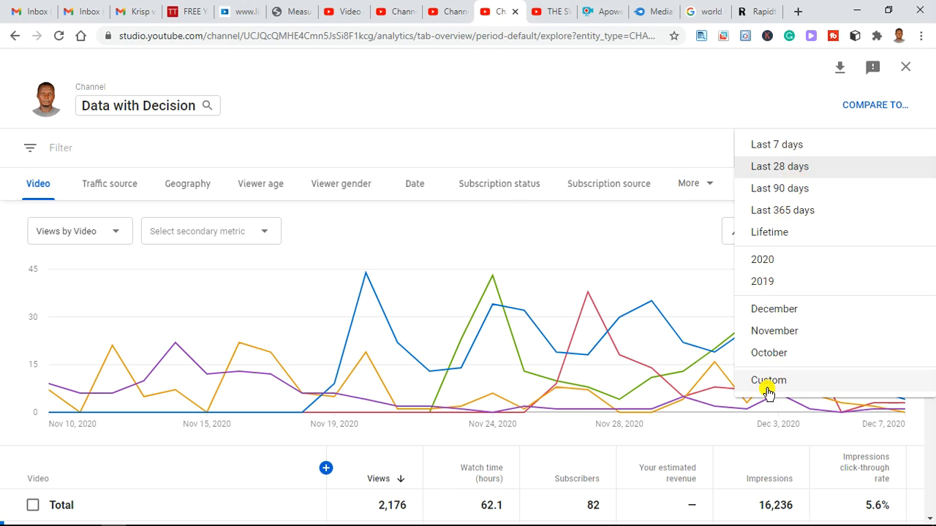
click(403, 89)
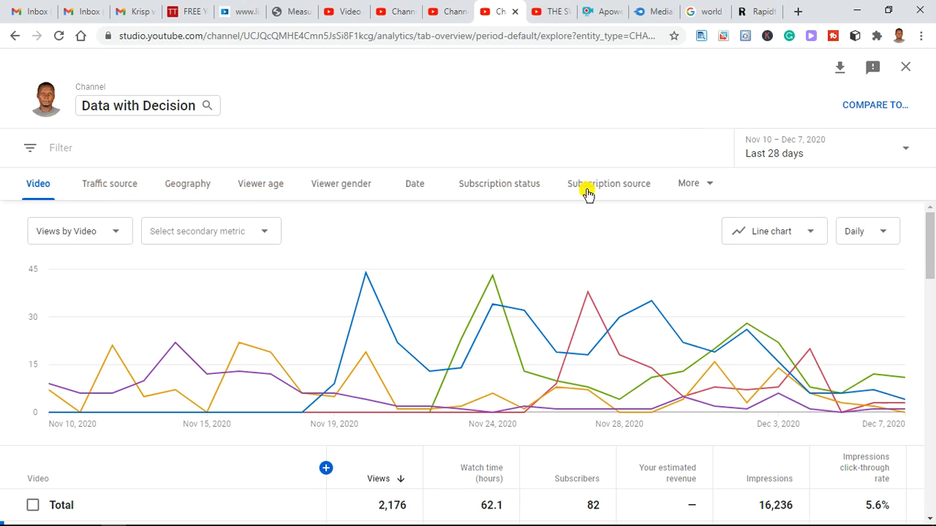
click(709, 185)
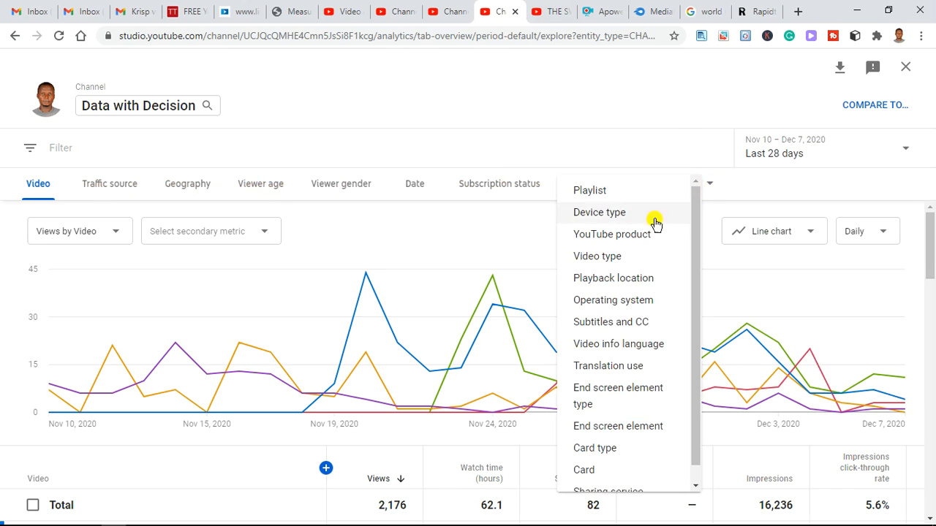
scroll(612, 354, down, 1)
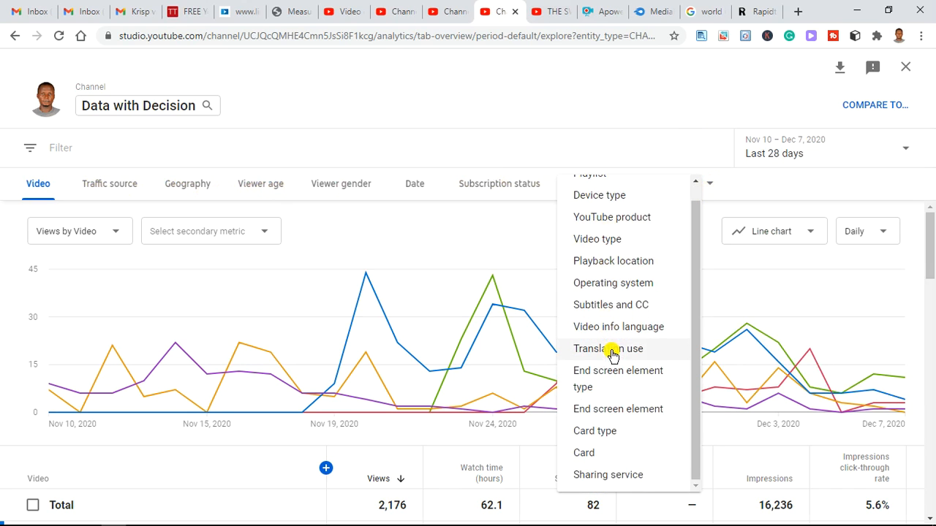
scroll(612, 351, up, 1)
click(553, 113)
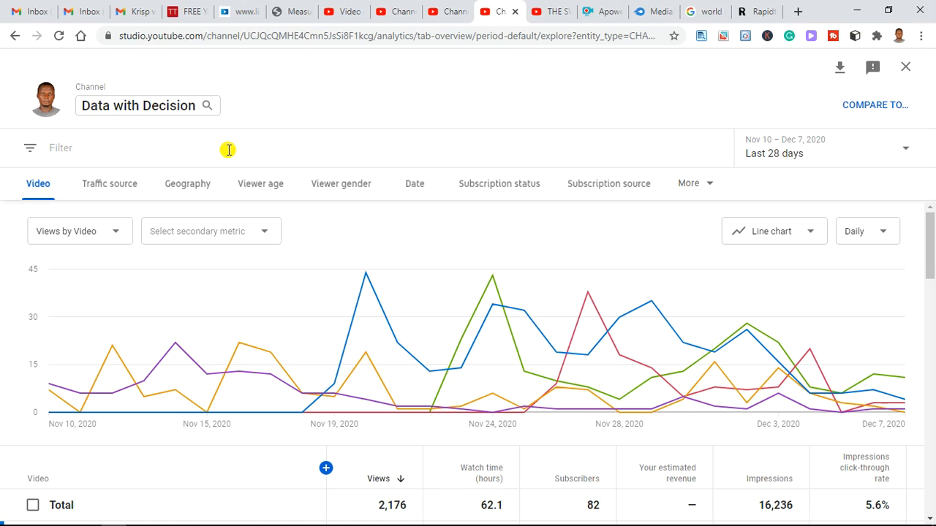
Export the channel's Last 28 days video report as comma-separated values (.csv)
click(839, 71)
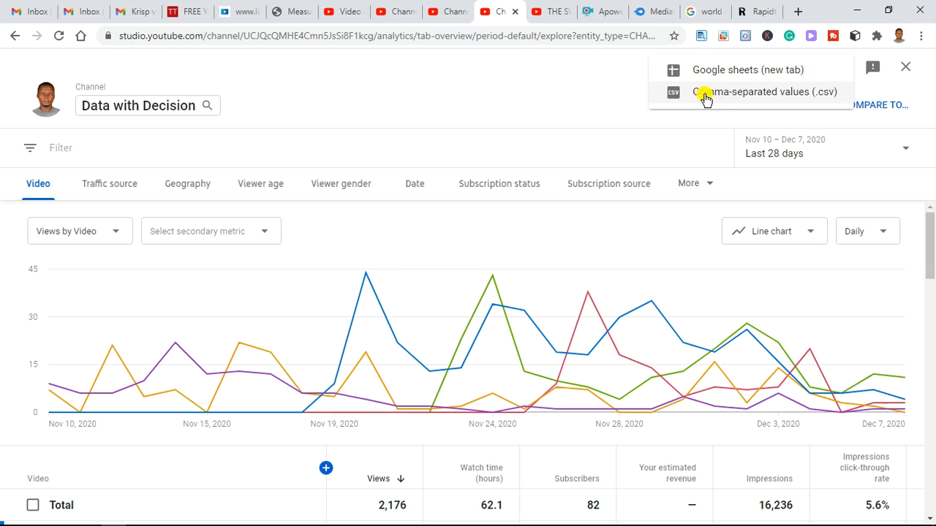
click(665, 99)
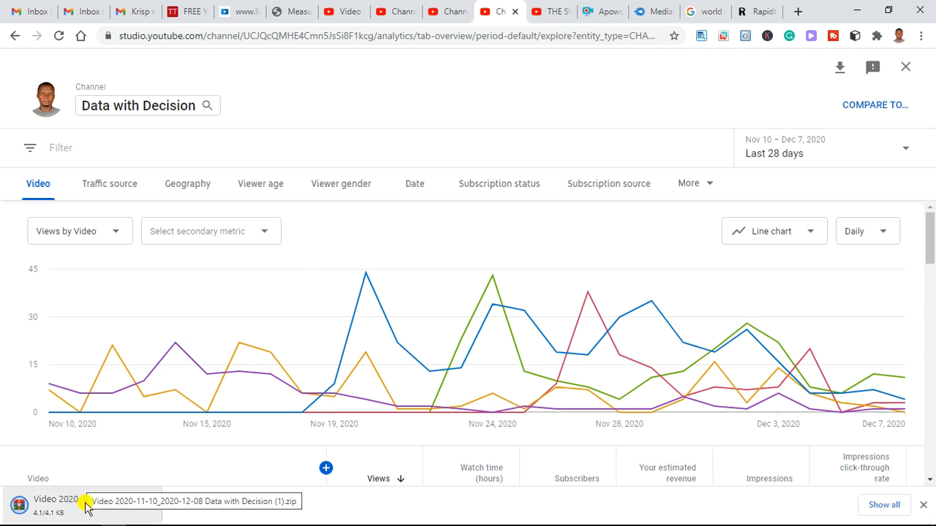
mouse_move(247, 298)
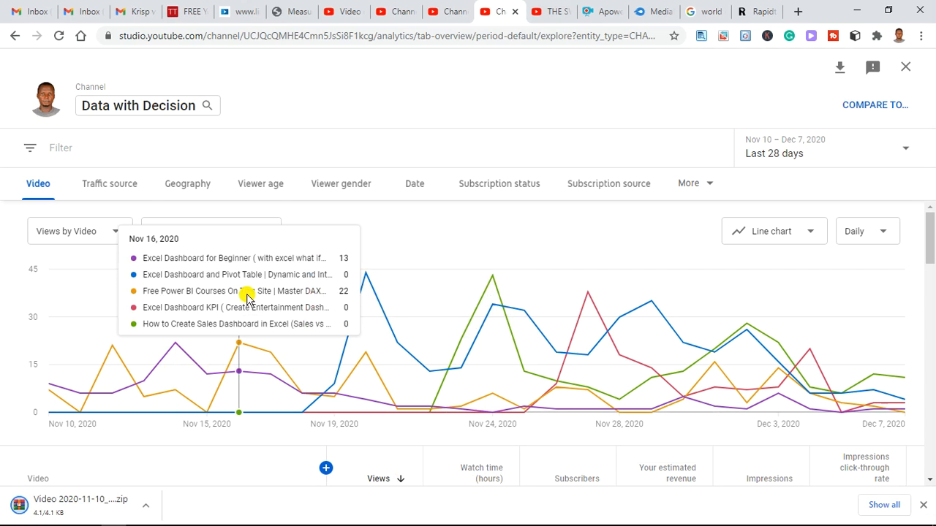
Switch back to the YouTube Analytics Dashboard workbook in Excel and open its Datasource sheet
mouse_move(124, 520)
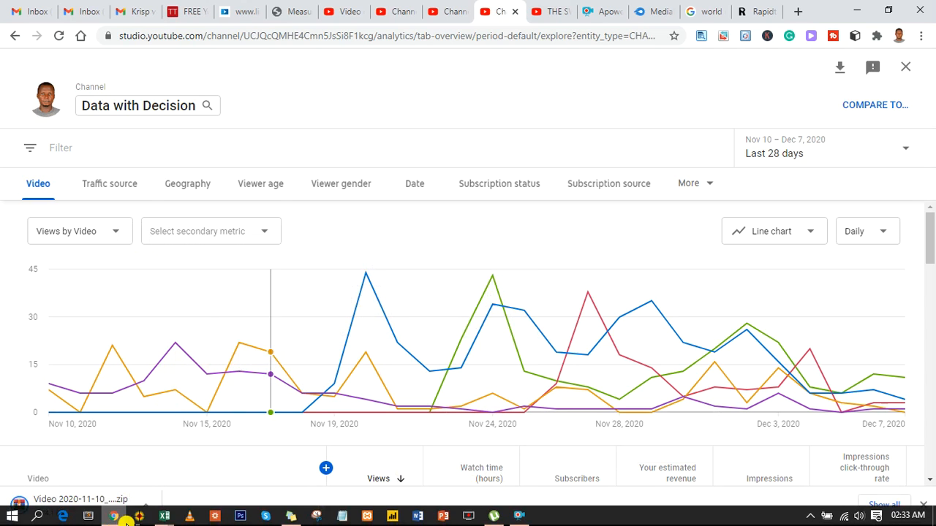
mouse_move(164, 517)
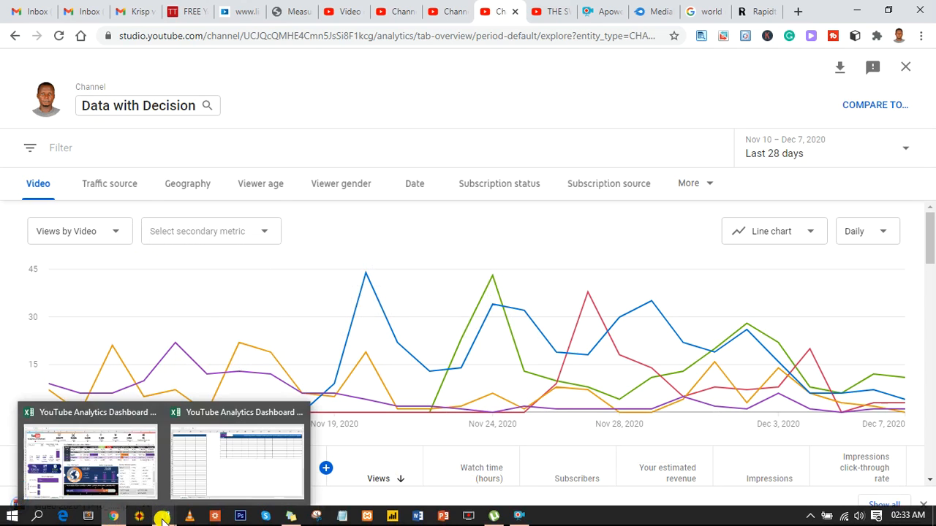
click(119, 462)
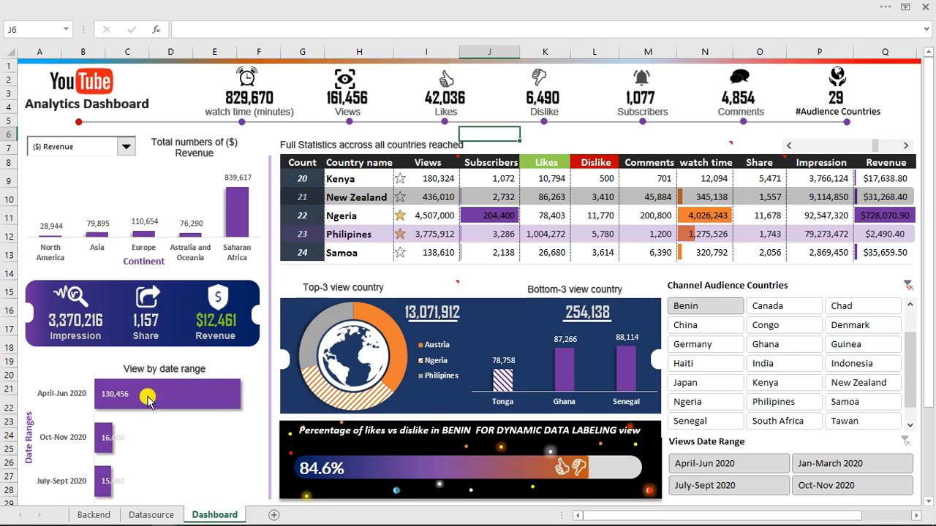
click(136, 519)
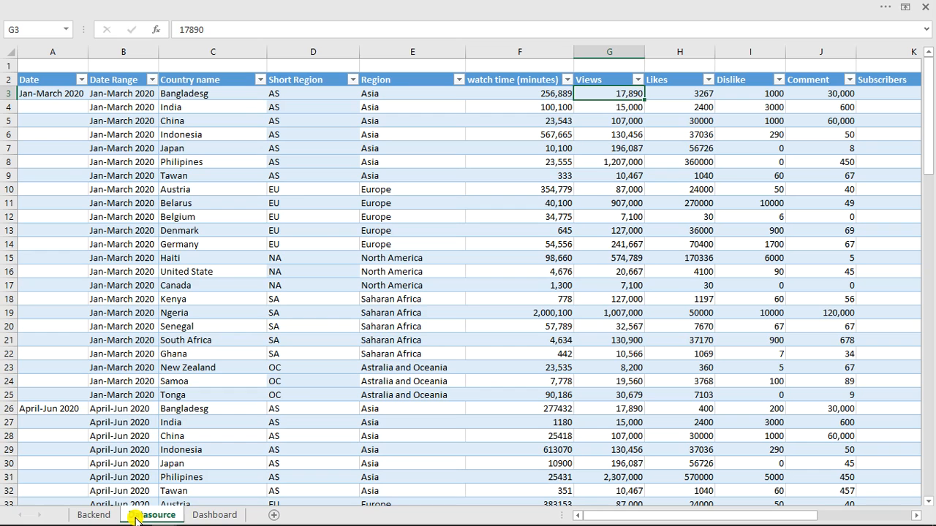
Examine the Datasource table's columns from Date, Country name and Region through the view metrics to Revenue
click(59, 94)
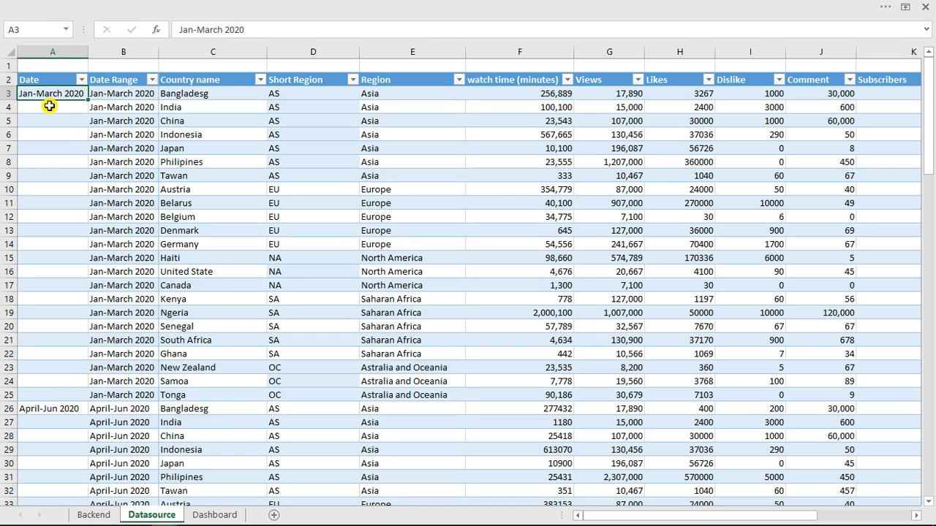
drag(132, 96, 136, 460)
click(188, 117)
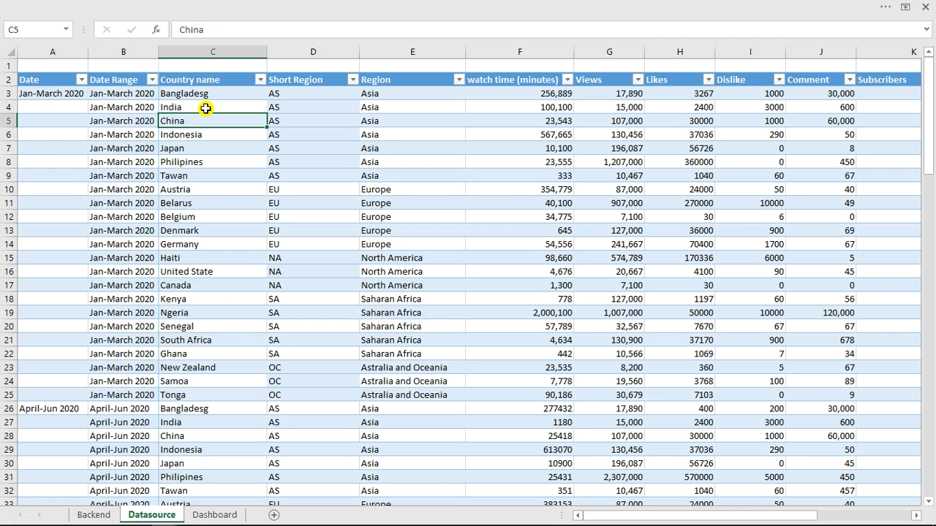
click(279, 94)
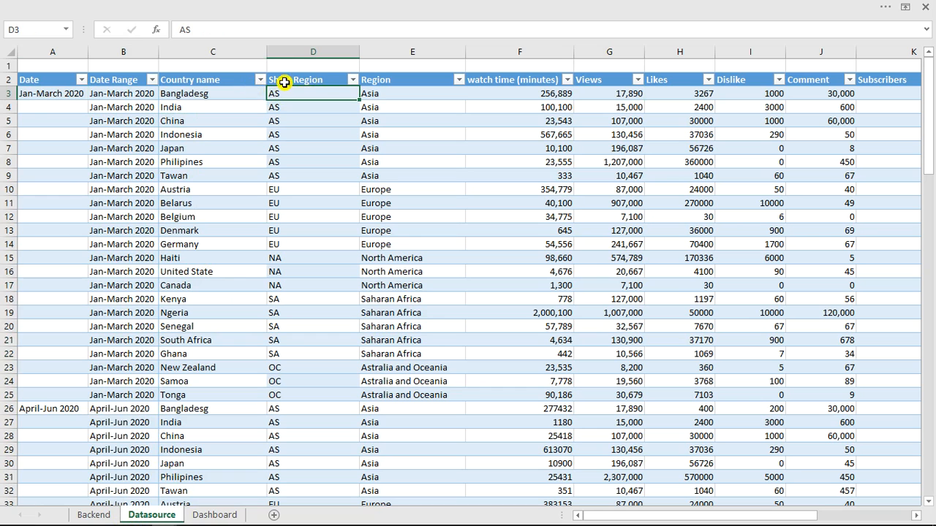
click(375, 89)
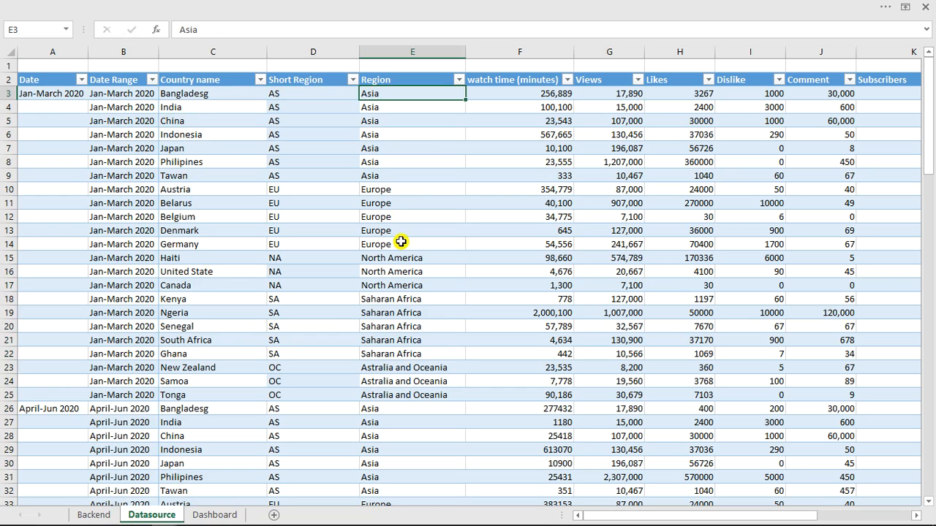
click(504, 97)
click(626, 104)
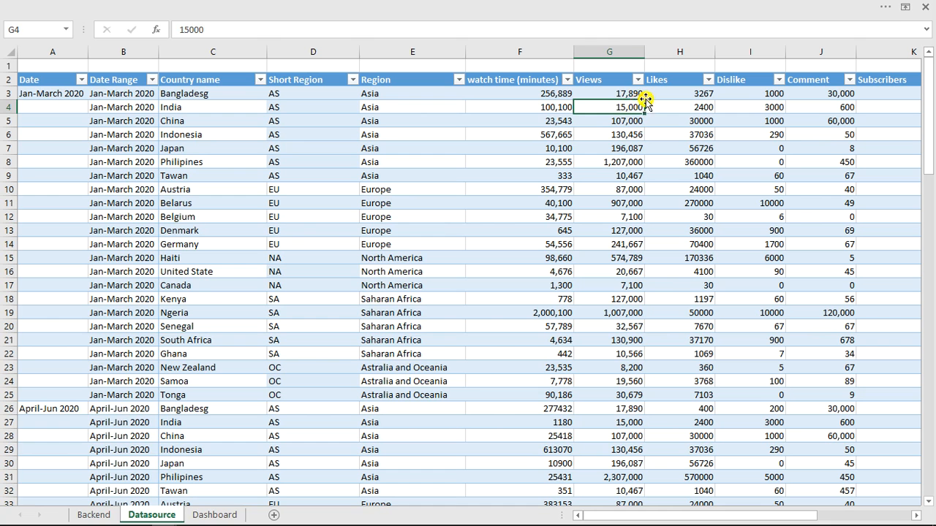
click(688, 93)
click(743, 97)
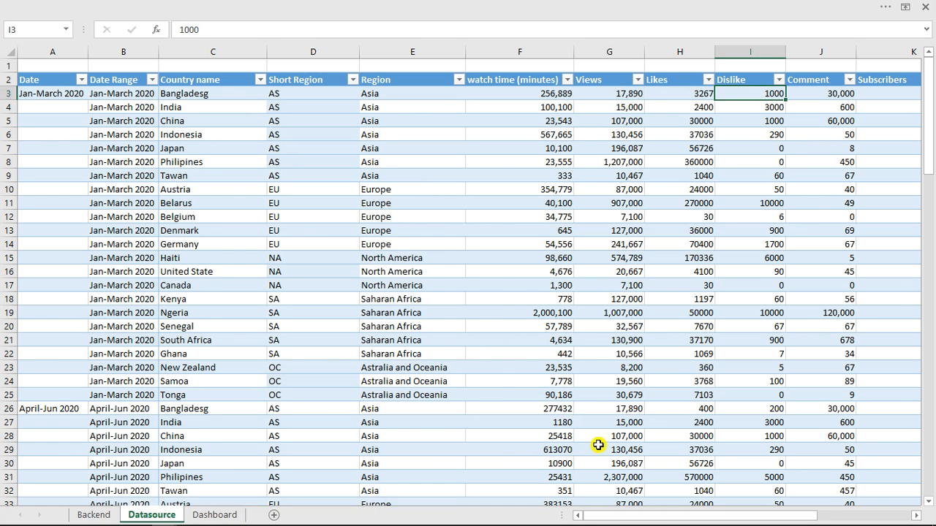
drag(650, 516, 736, 519)
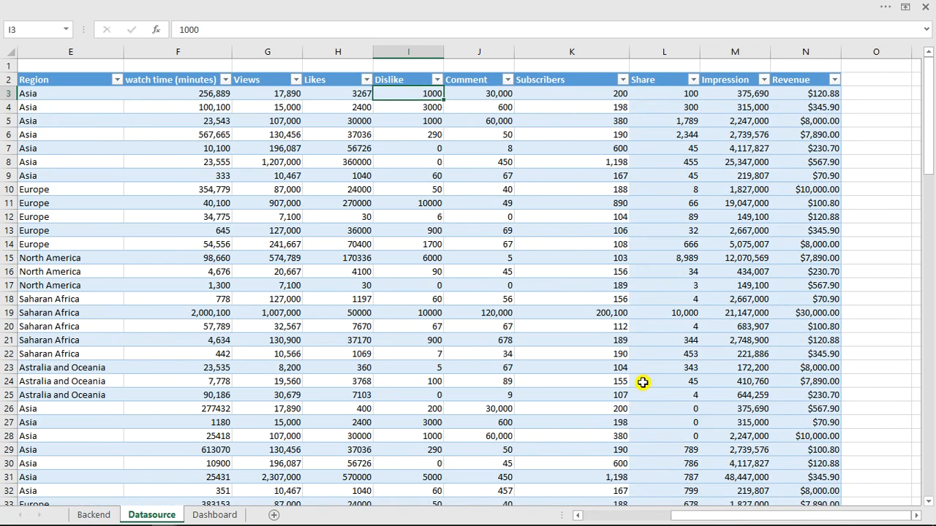
Open the Backend sheet and look across its KPI, region and chart helper tables
click(93, 514)
drag(612, 516, 818, 524)
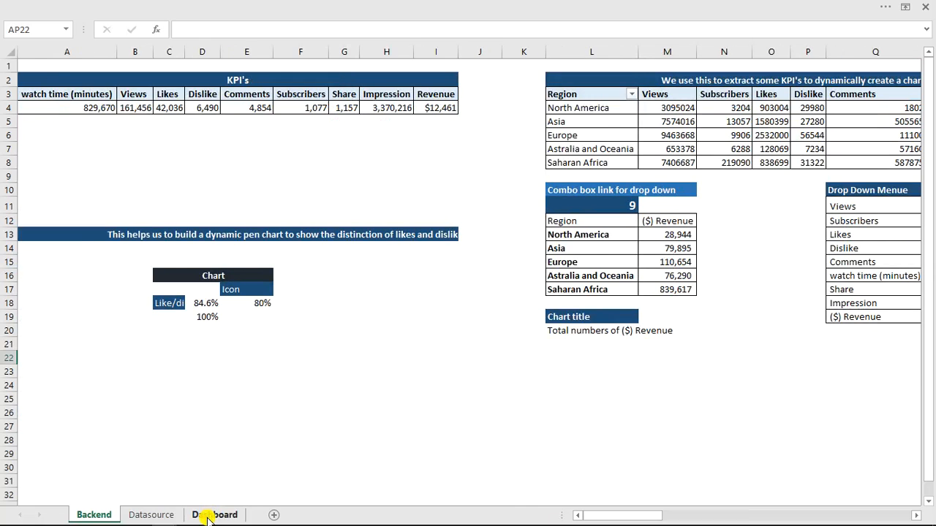
Open the Dashboard sheet, review its chart notes, and advance the country statistics table by one row
click(204, 516)
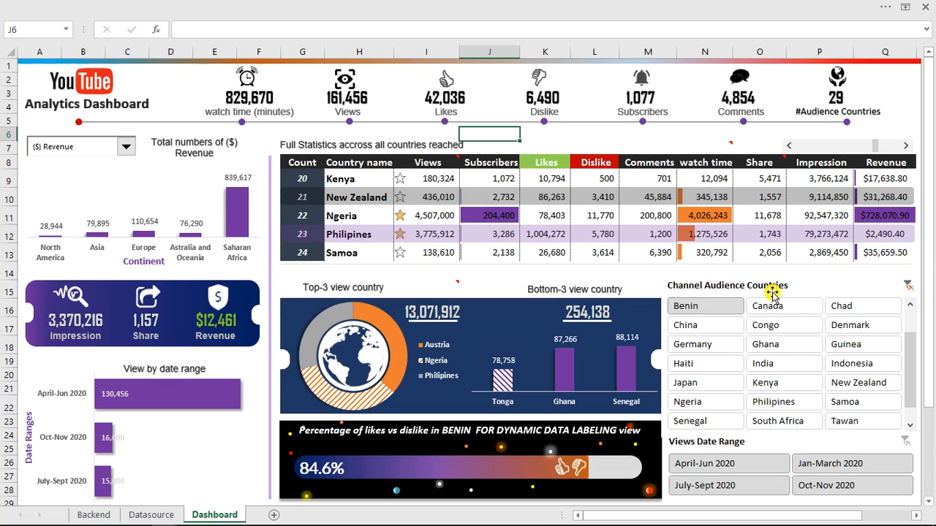
mouse_move(452, 282)
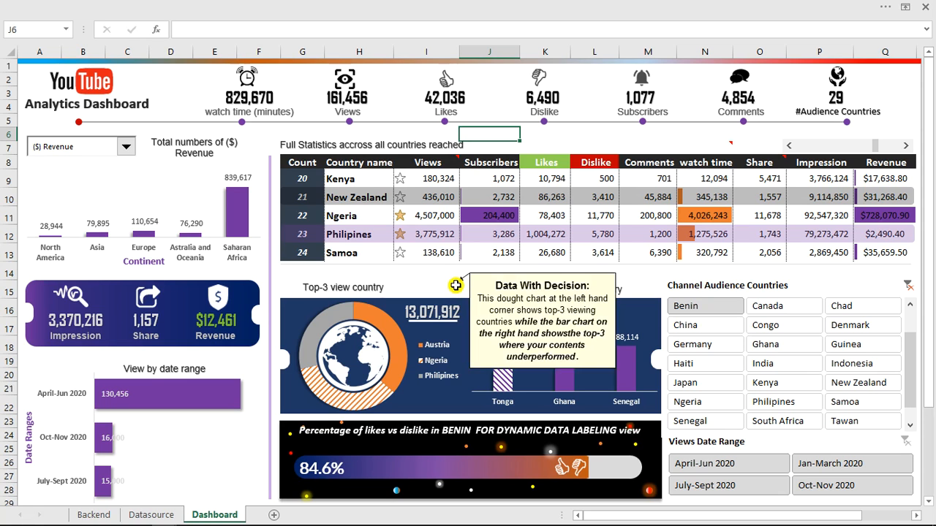
mouse_move(456, 155)
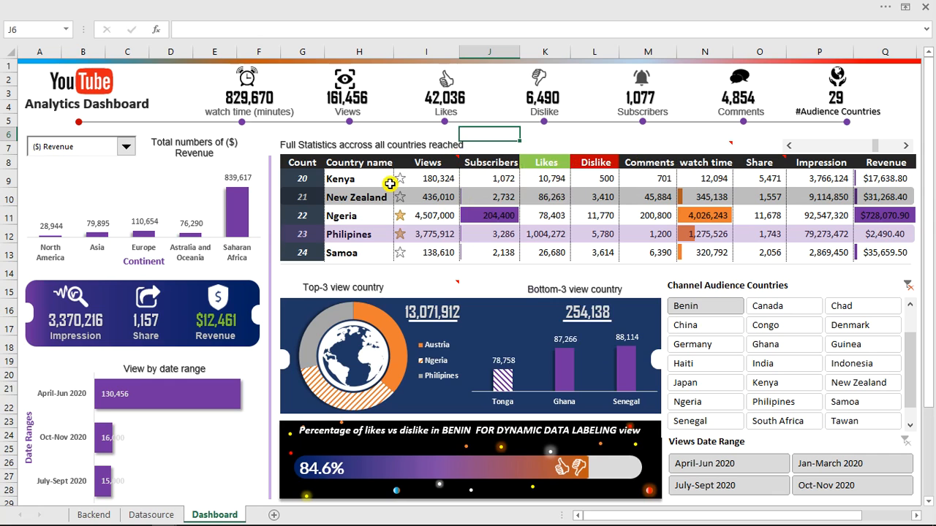
click(906, 147)
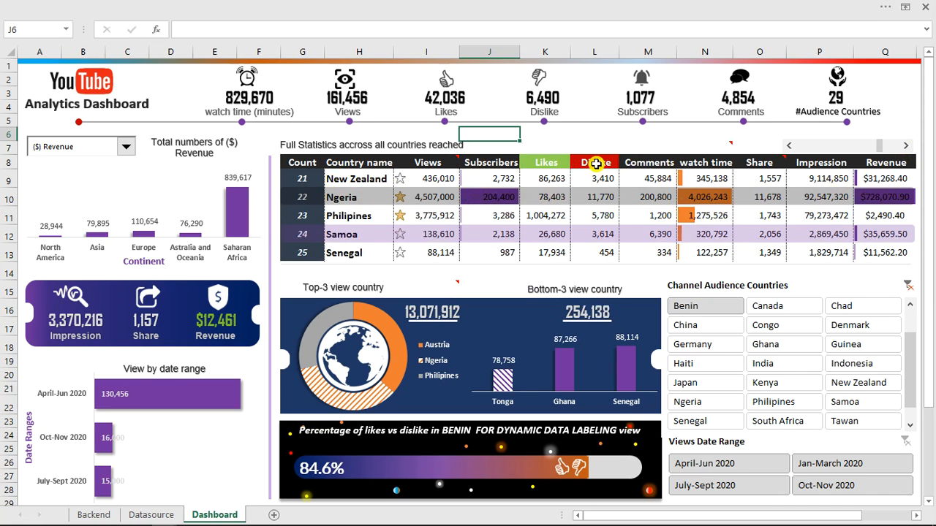
Switch to the open YouTube Analytics Dashboard Tutorial workbook
click(336, 7)
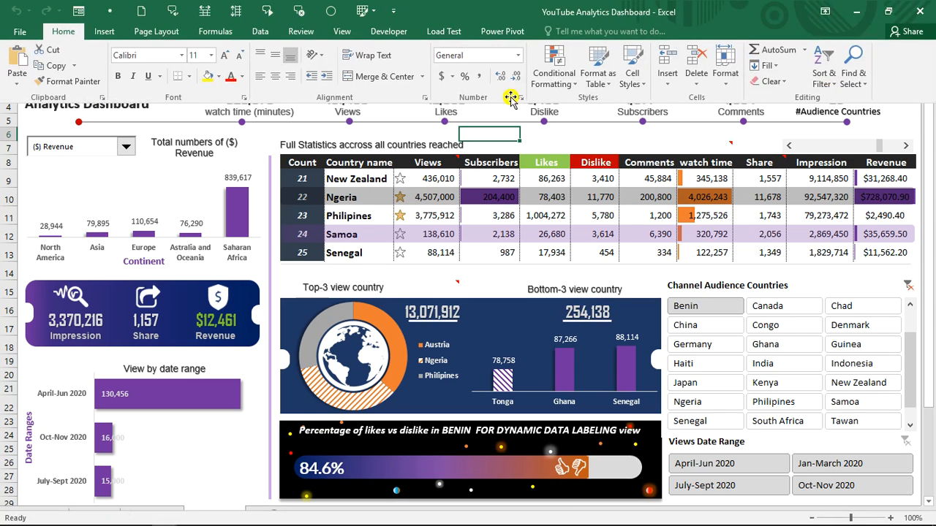
click(341, 31)
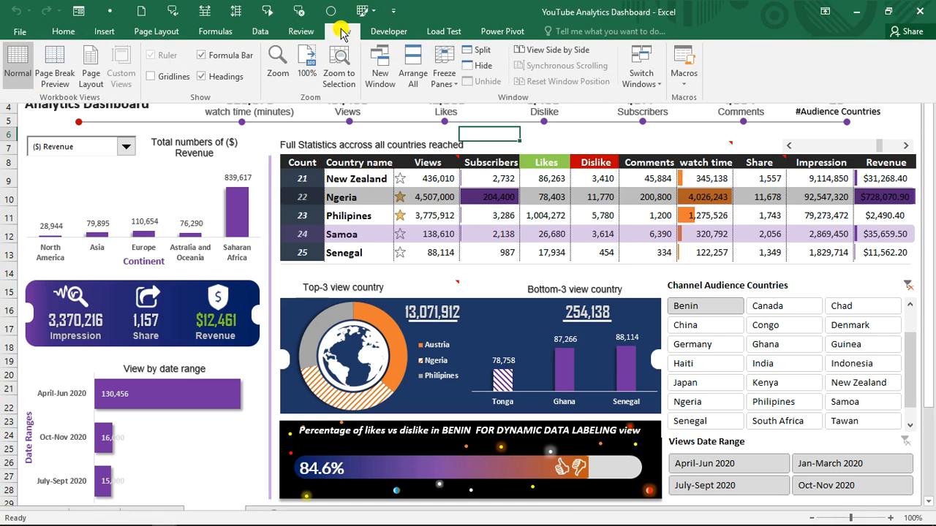
click(640, 75)
click(660, 100)
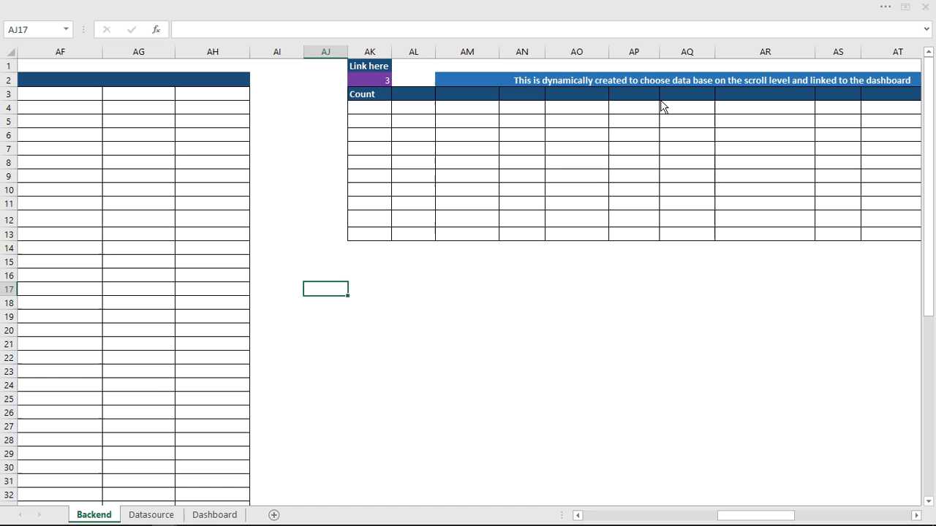
Look back across the Backend sheet's helper tables to column A, and view the Dashboard sheet's layout
drag(779, 518, 603, 520)
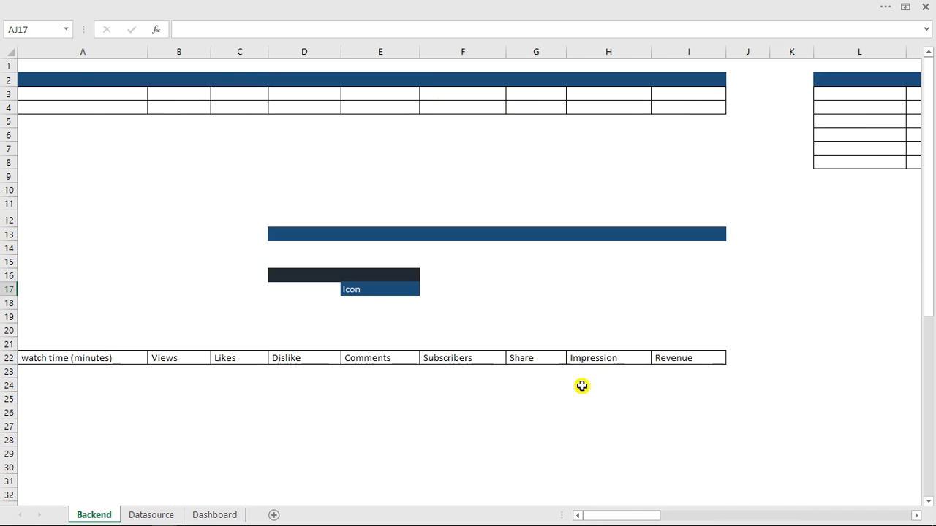
drag(625, 516, 596, 519)
click(194, 516)
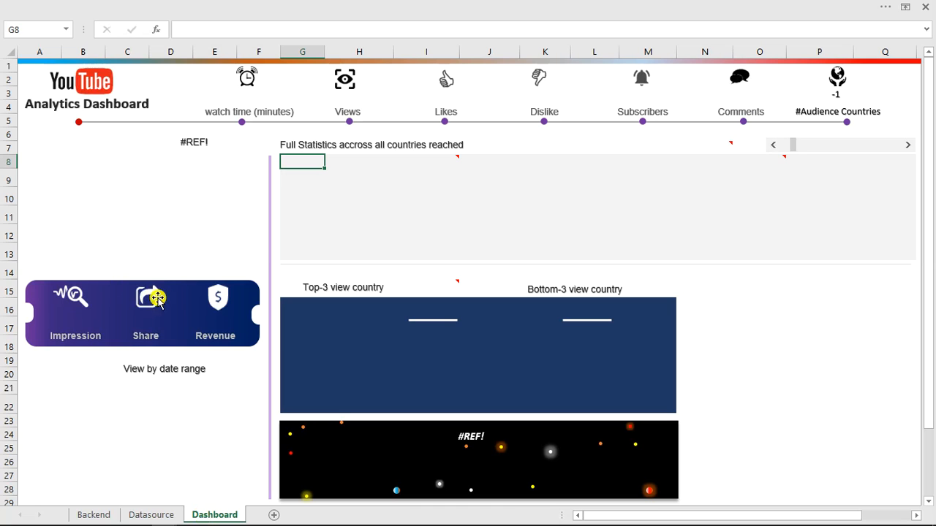
Create a PivotTable from the Datasource sheet's Table4, placed on the existing Backend sheet at cell A3
click(155, 515)
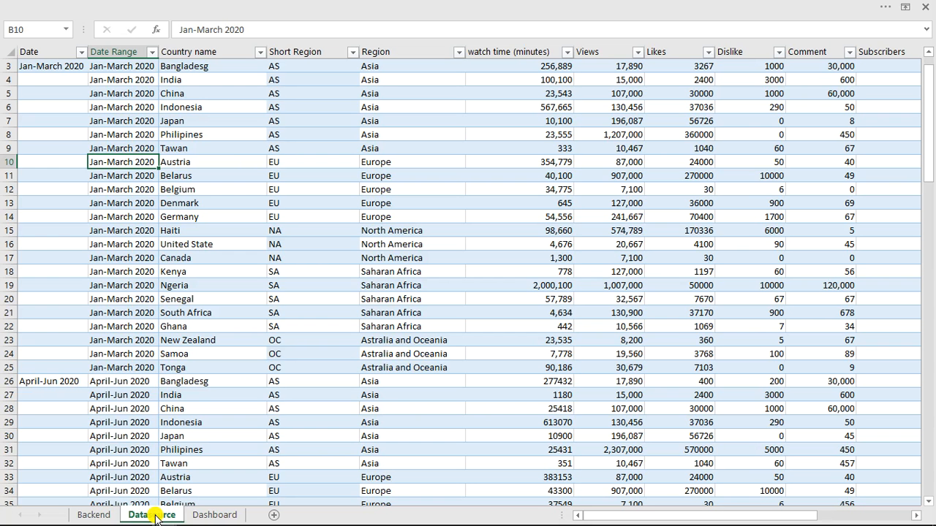
click(260, 247)
click(168, 6)
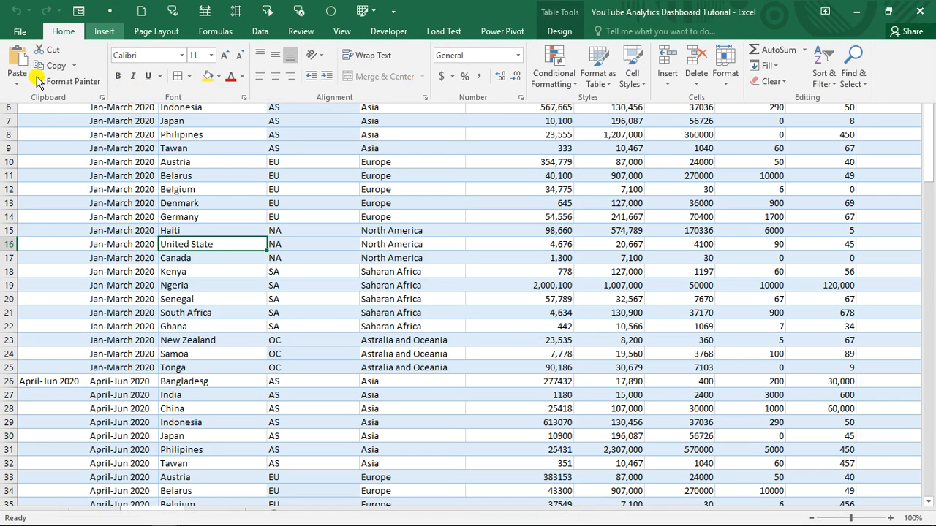
scroll(37, 80, down, 1)
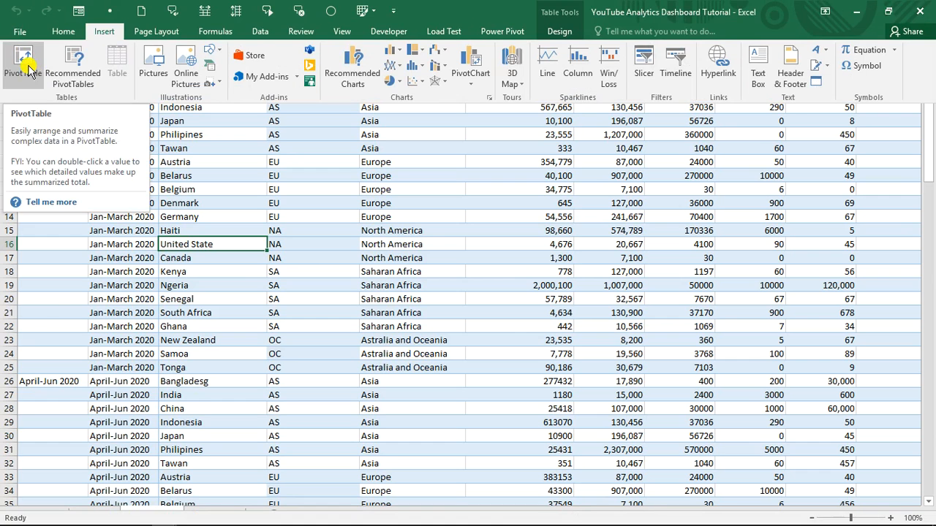
click(24, 66)
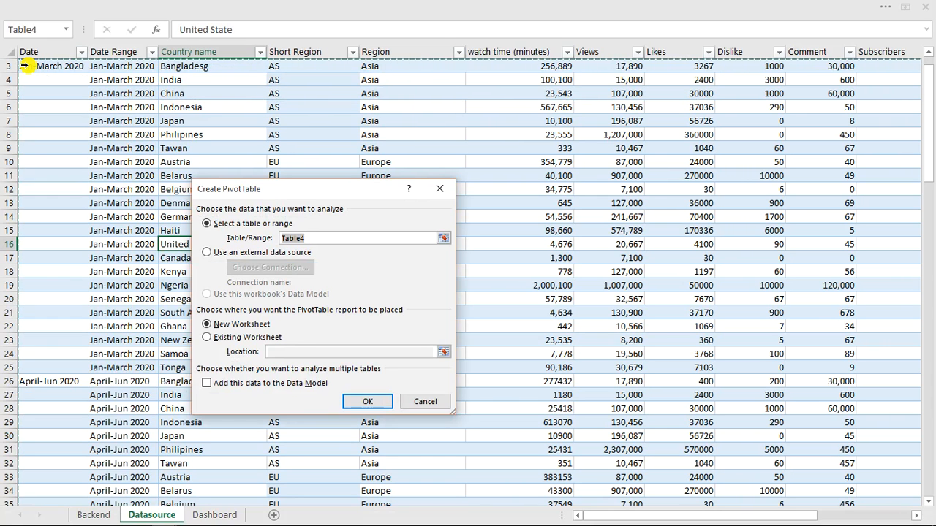
click(208, 339)
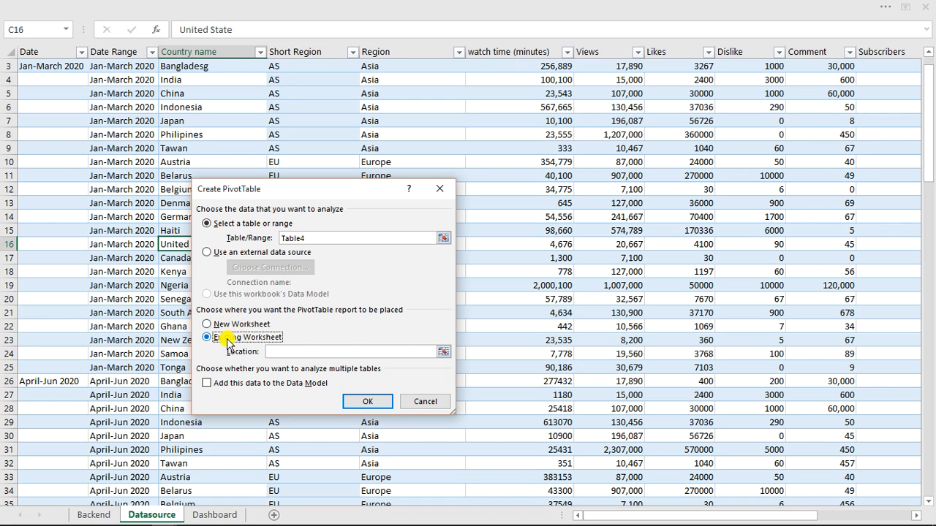
click(103, 514)
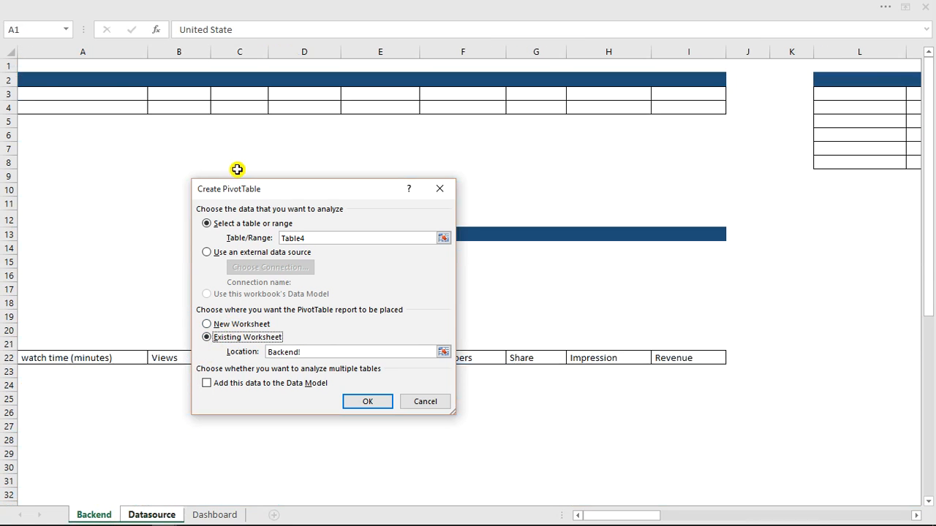
click(46, 93)
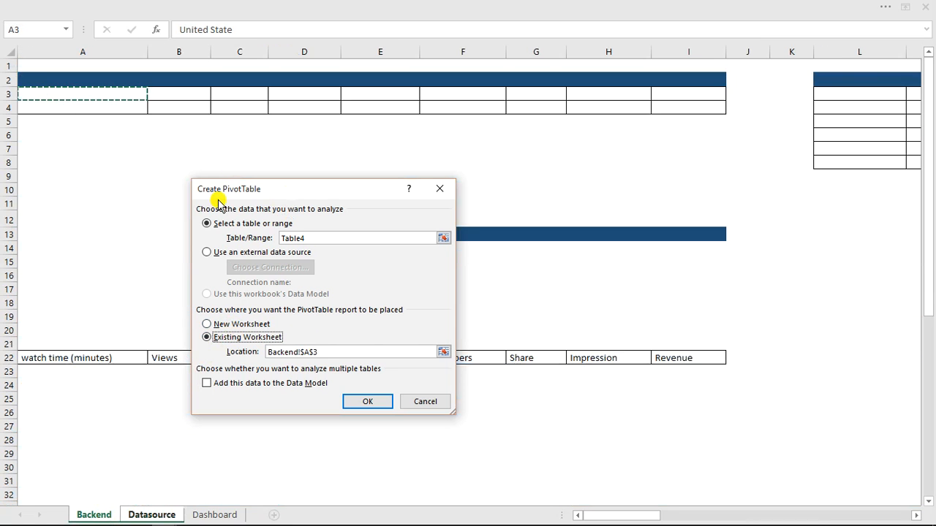
click(367, 401)
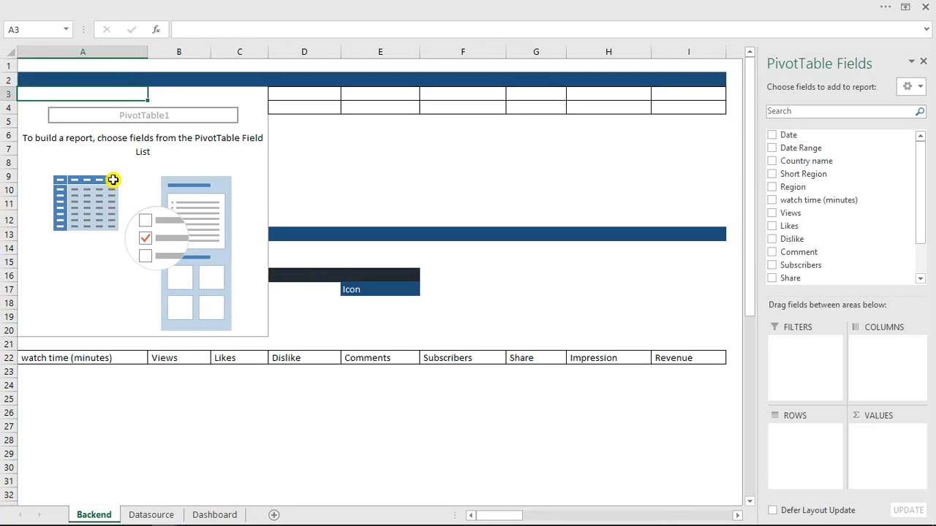
Add watch time (minutes), Views and Likes to the PivotTable as summed values
click(772, 201)
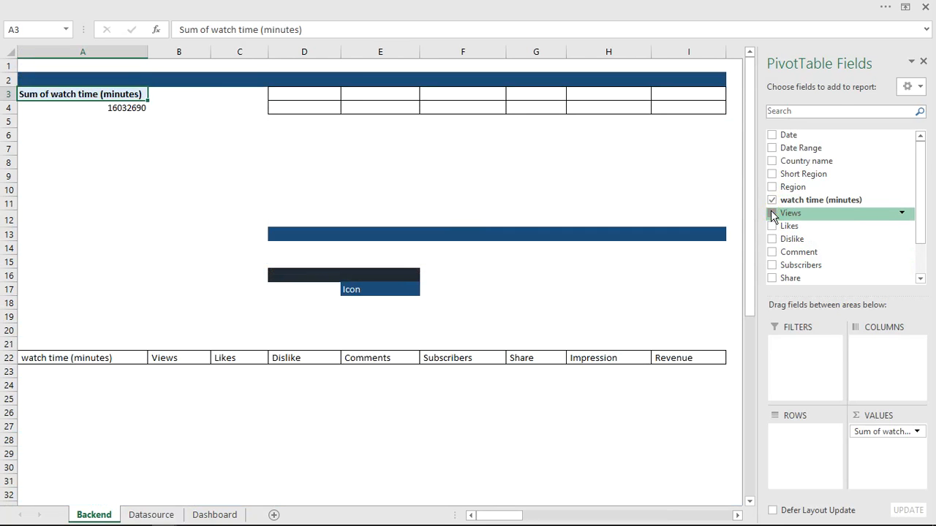
click(772, 213)
click(773, 226)
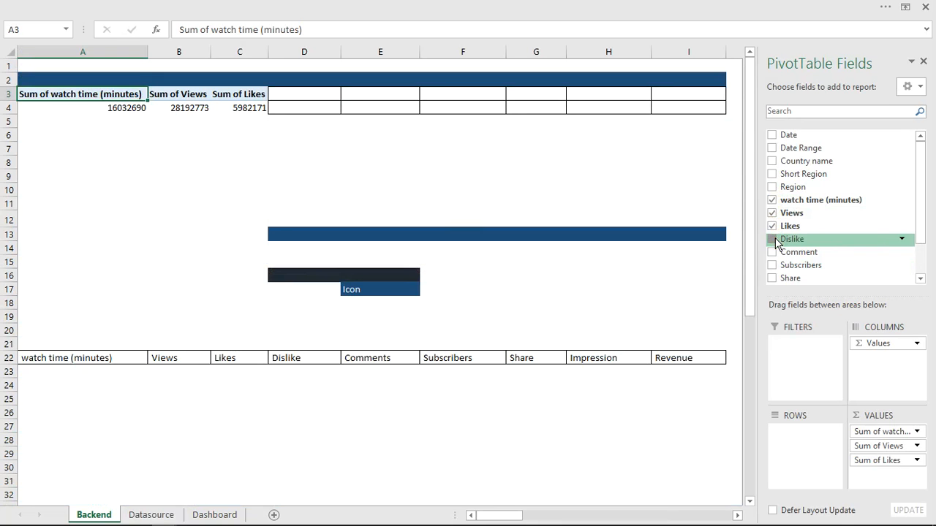
click(776, 242)
click(437, 307)
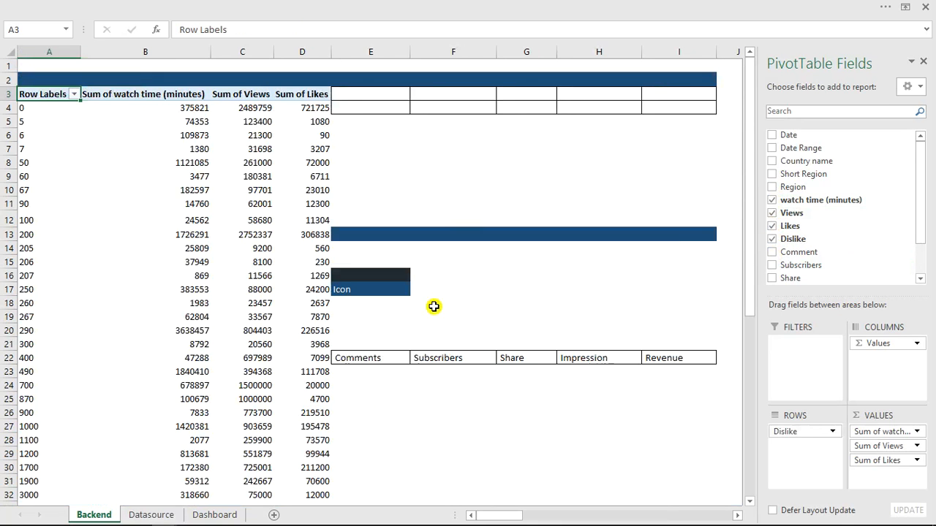
drag(801, 434, 874, 483)
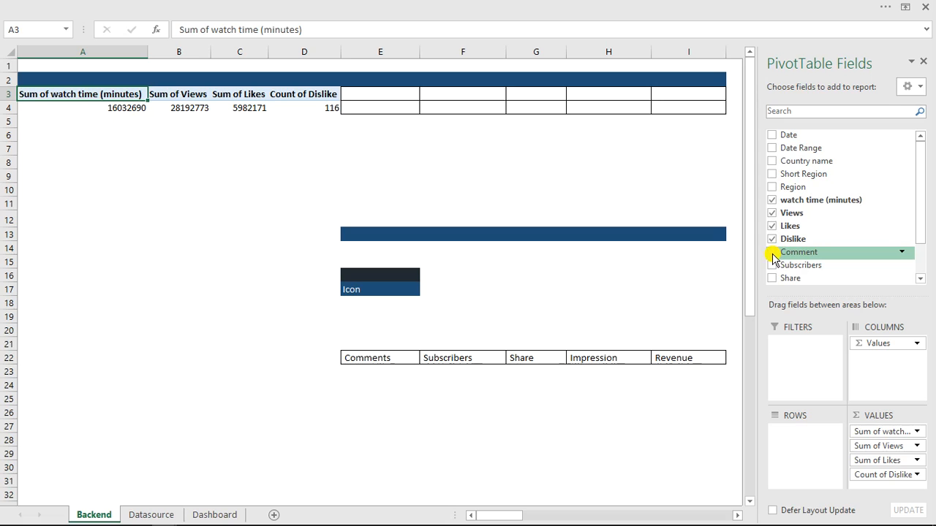
key(ctrl+z)
key(ctrl+z)
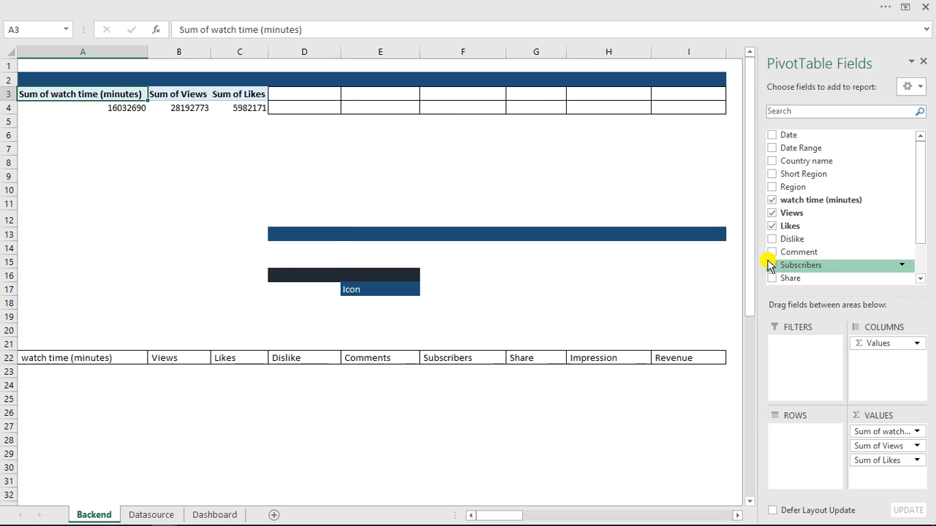
Add Dislike to the PivotTable's values, followed by Comment, Subscribers, Share, Impression and Revenue
drag(779, 240, 848, 477)
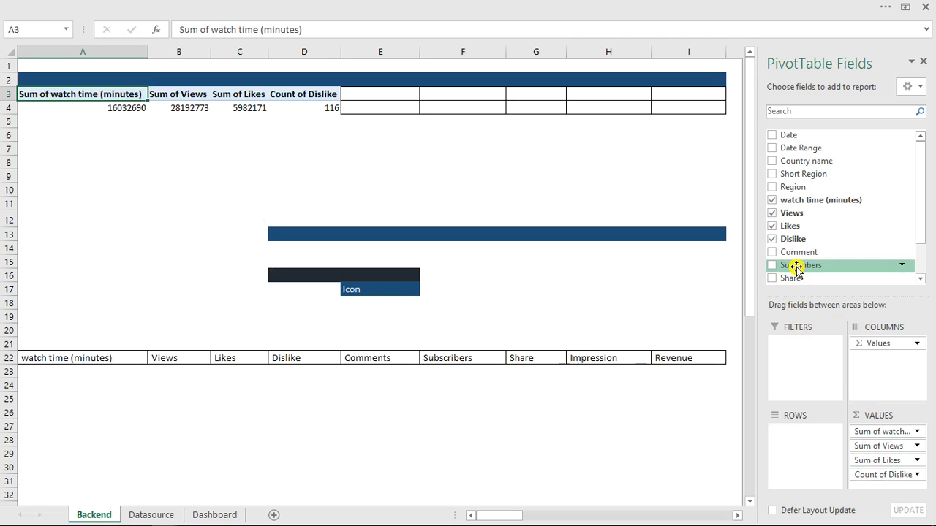
click(772, 252)
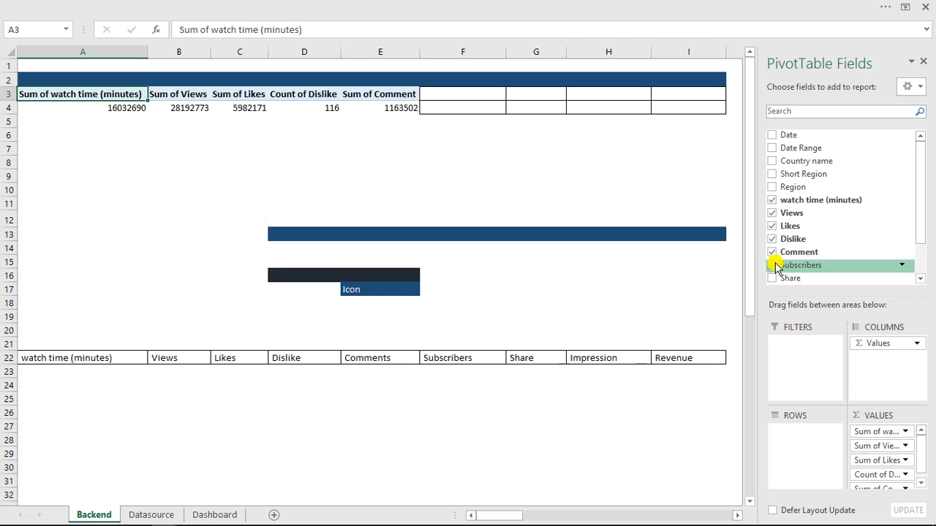
click(772, 265)
click(772, 278)
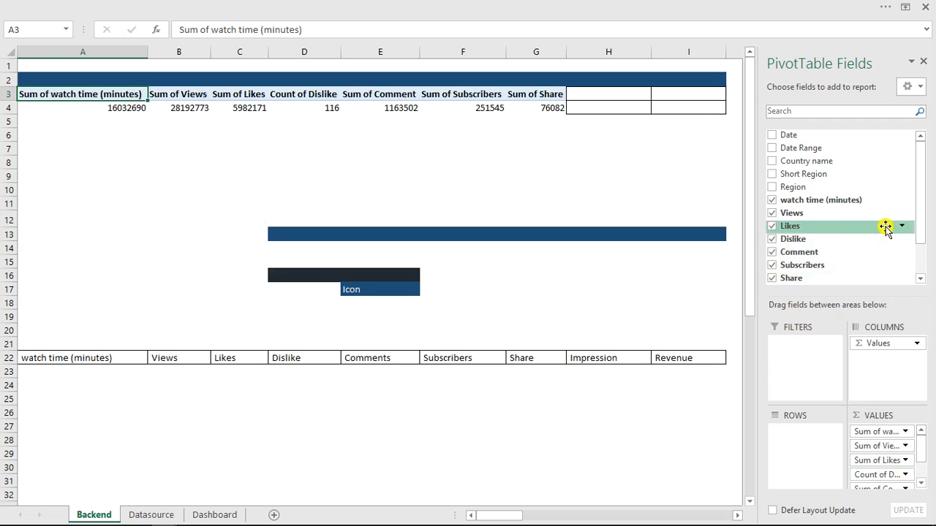
drag(921, 212, 920, 258)
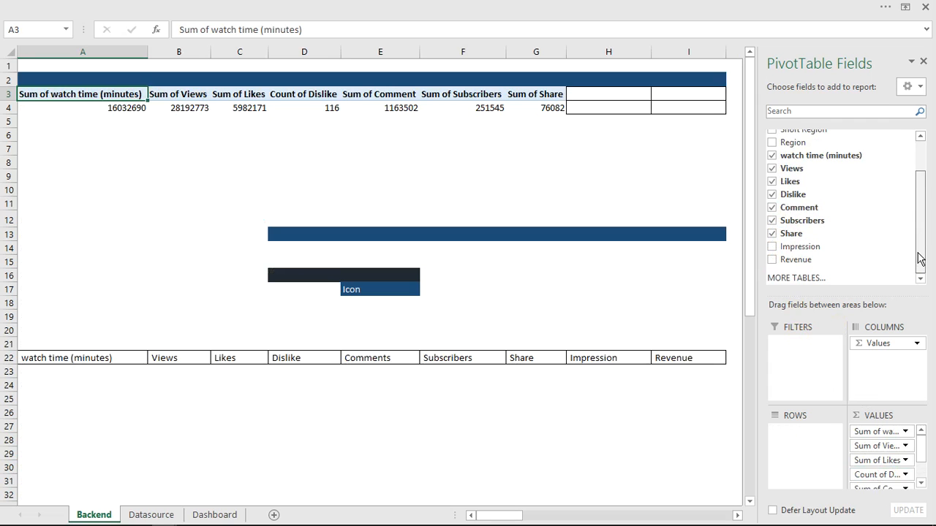
click(772, 248)
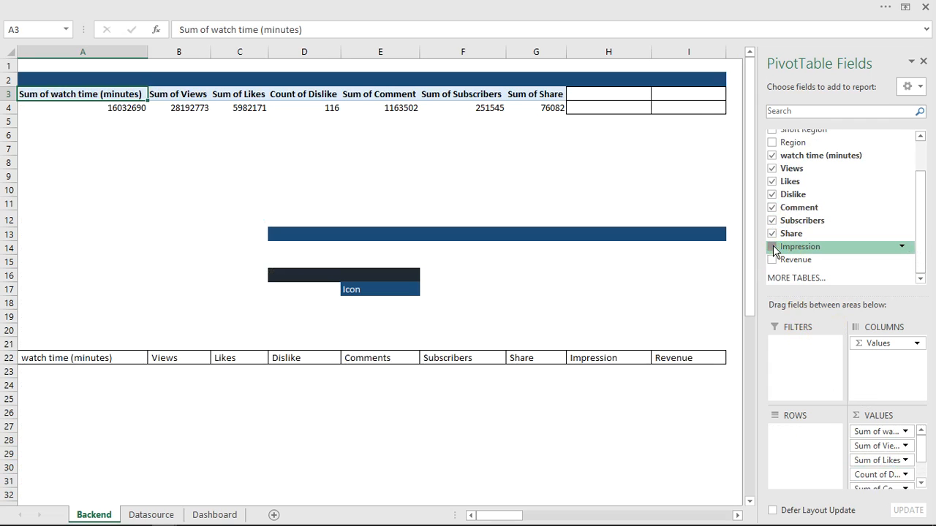
click(772, 260)
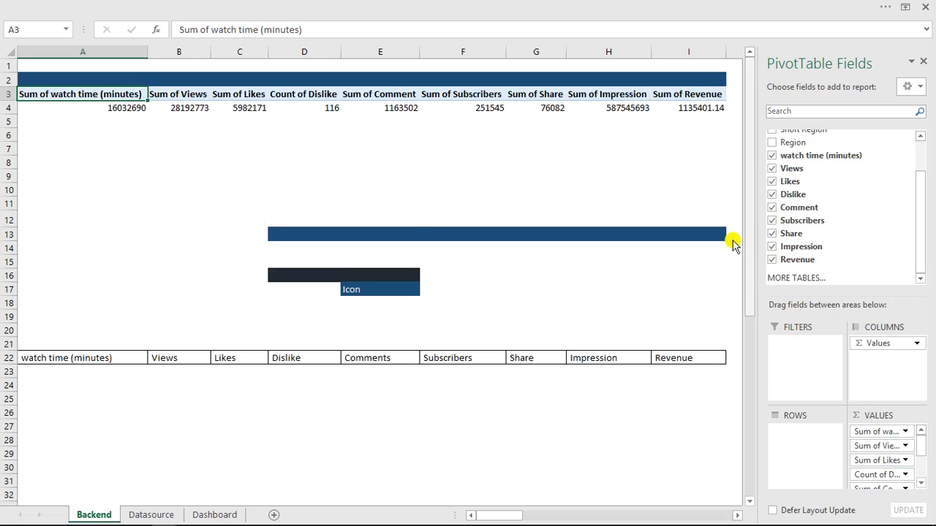
Insert WordArt in the Fill - Black, Text 1, Shadow style on the Dashboard sheet and move it up near the watch time KPI
click(217, 515)
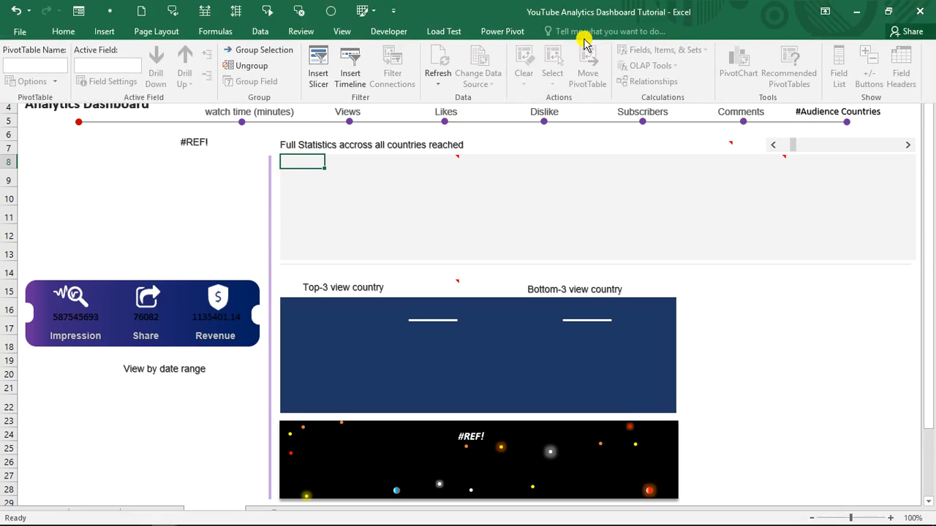
click(113, 30)
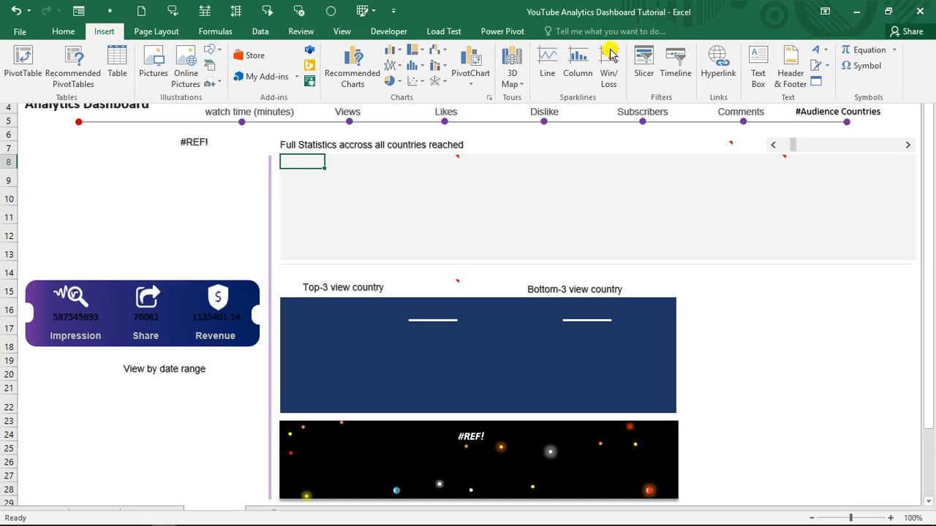
click(820, 51)
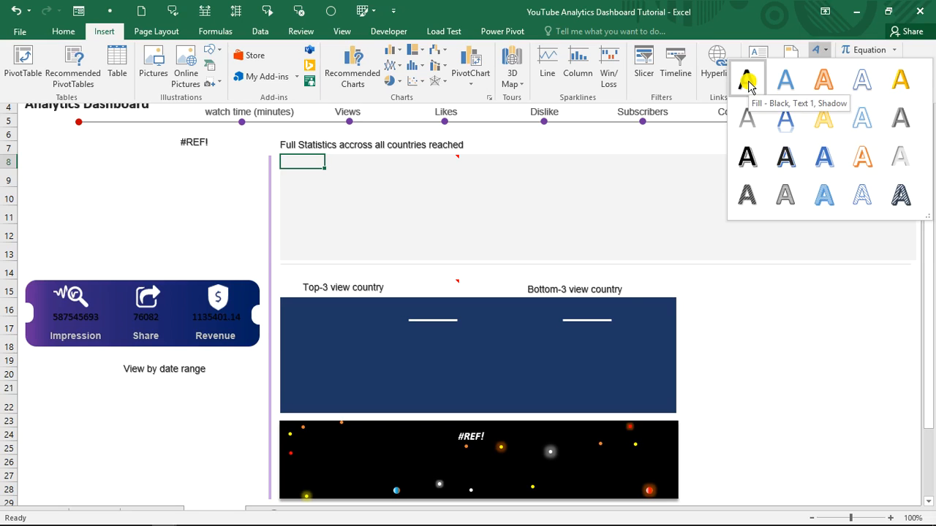
click(747, 82)
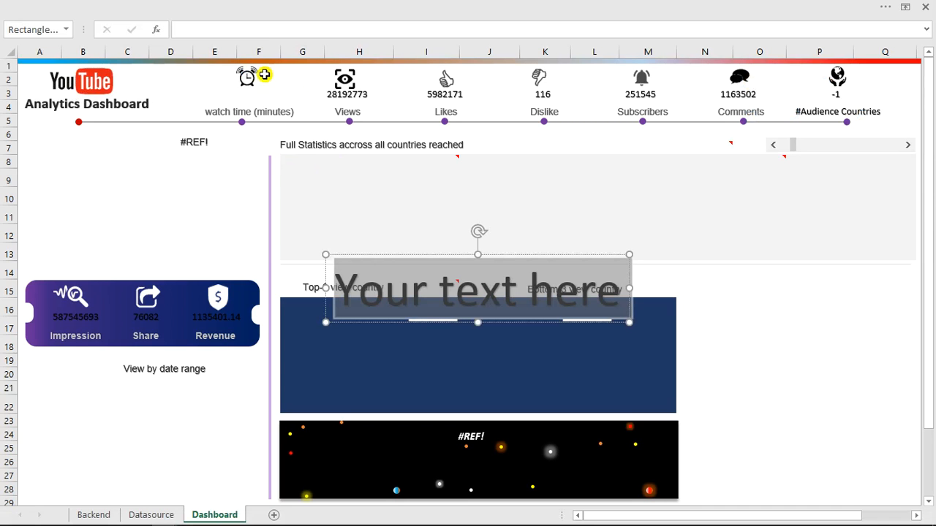
drag(437, 255, 278, 163)
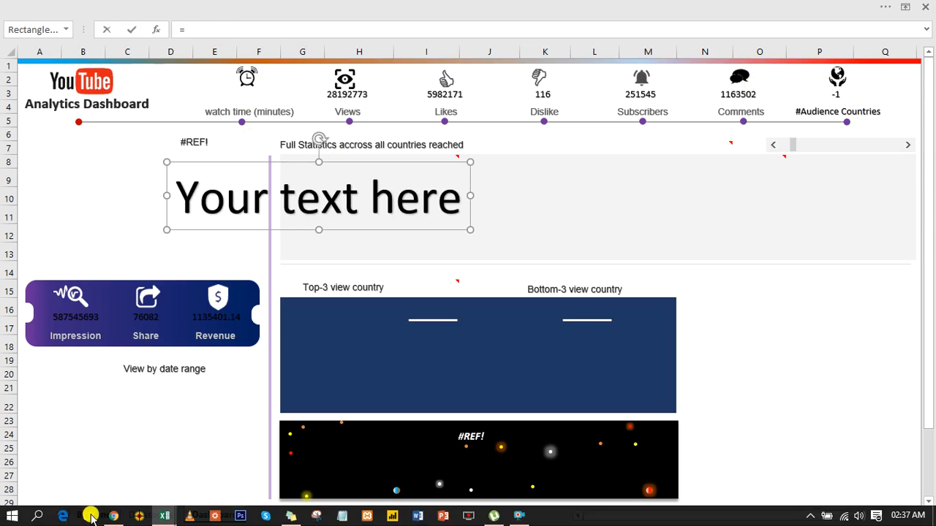
Link the WordArt to the watch time total in Backend!A4 and place it between the clock icon and the watch time label
click(91, 515)
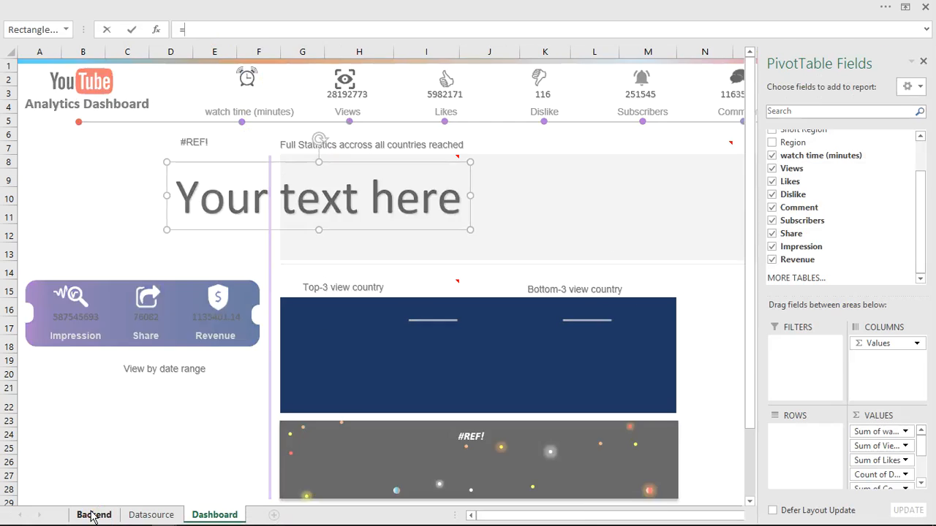
click(119, 108)
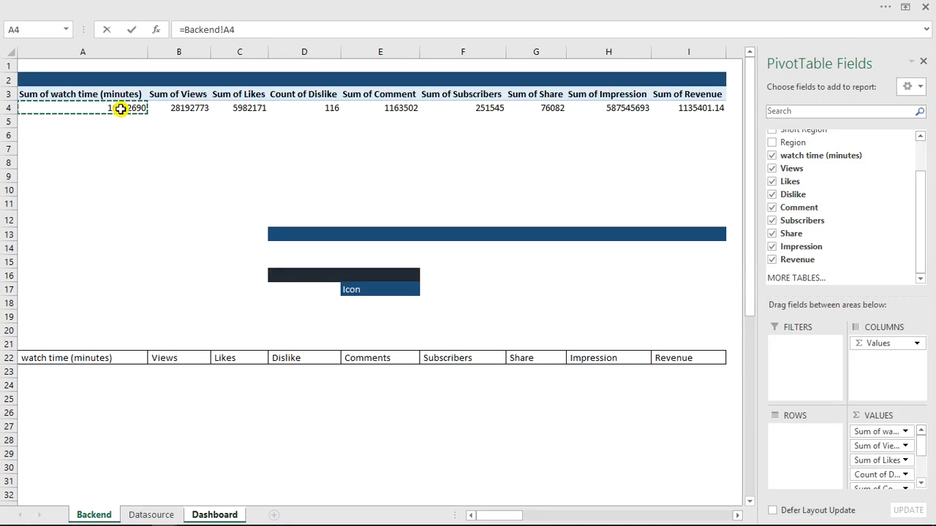
key(Return)
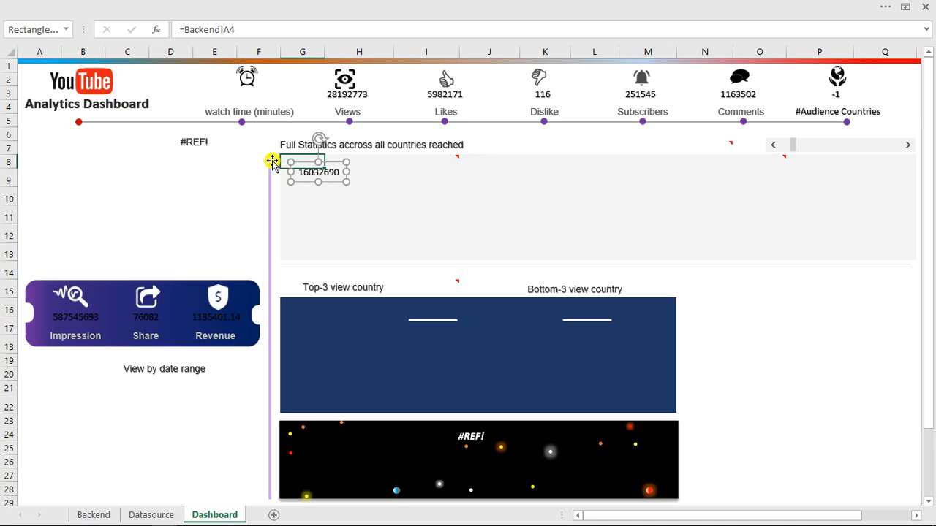
drag(339, 163, 266, 88)
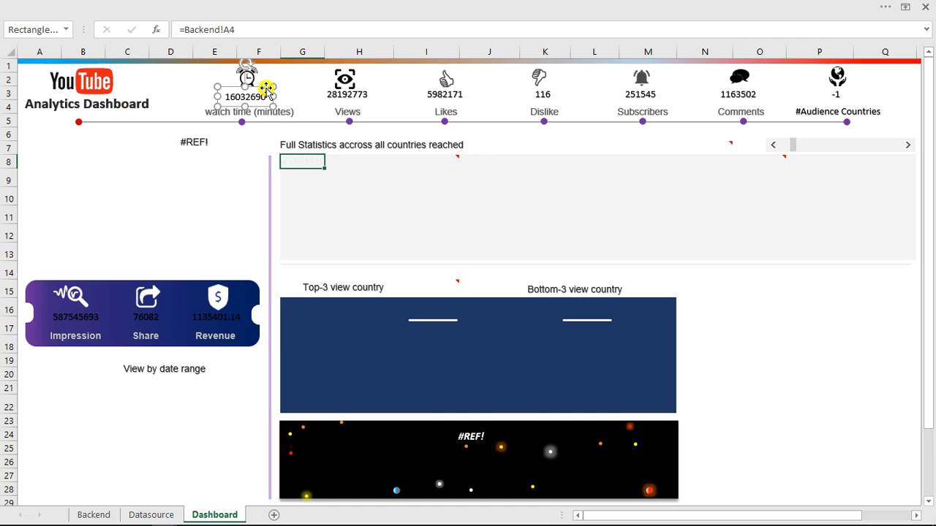
click(115, 5)
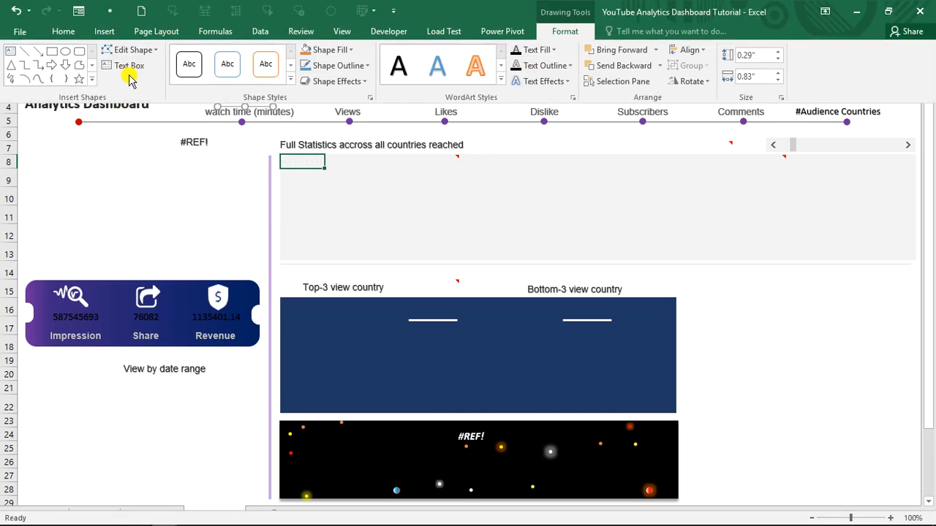
click(63, 33)
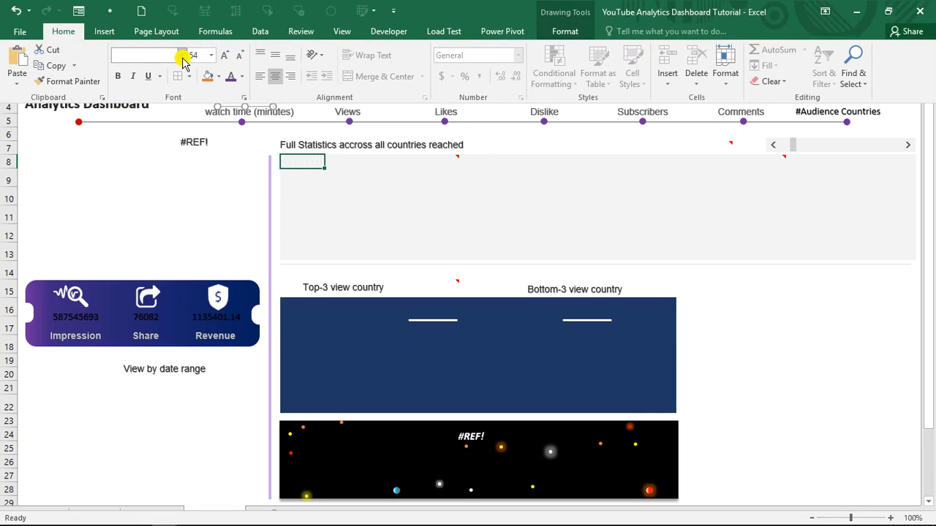
click(194, 123)
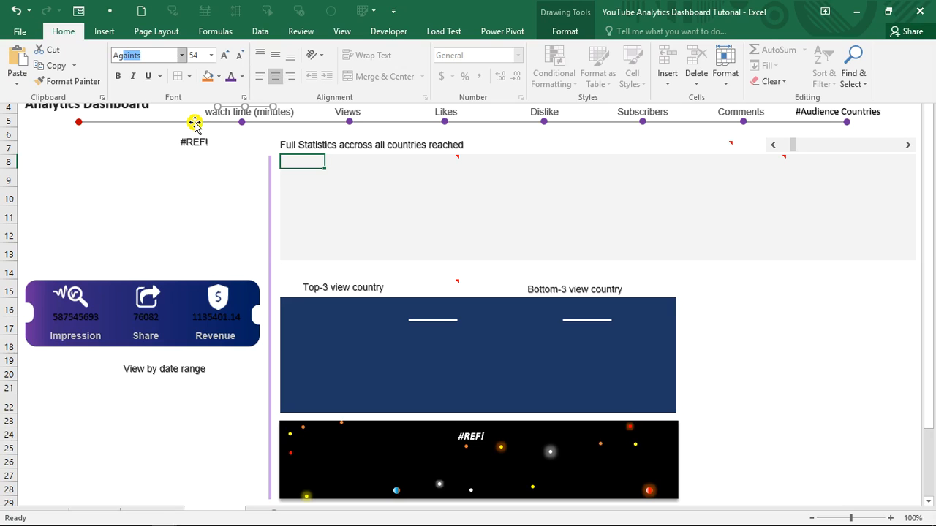
text(Agency FB)
key(Escape)
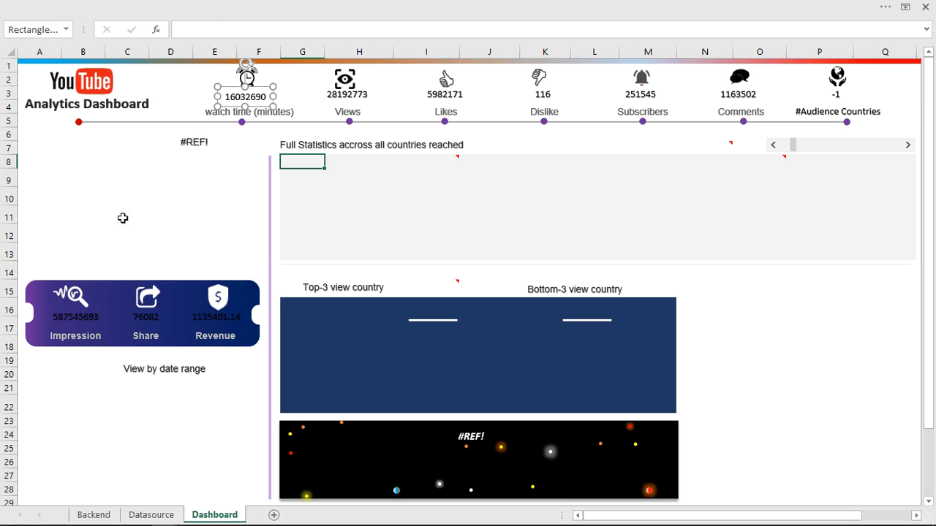
click(122, 218)
click(241, 95)
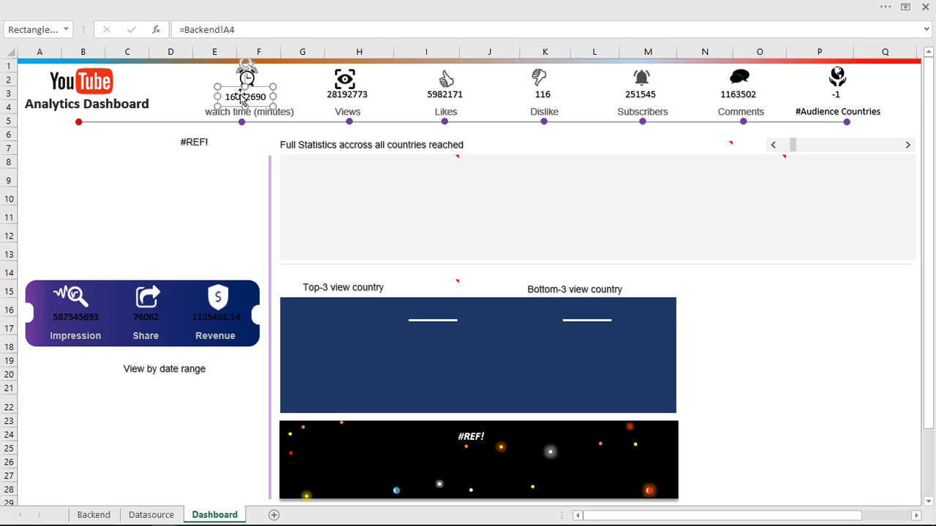
click(156, 5)
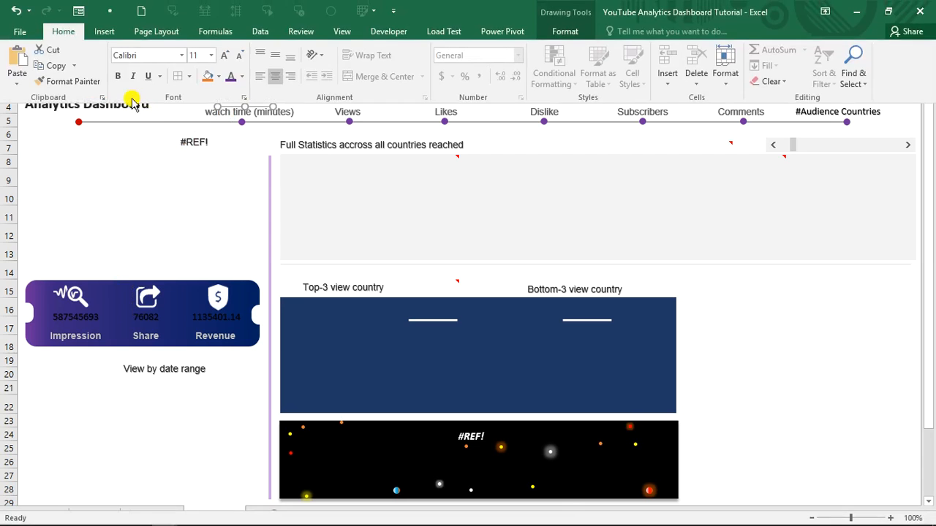
click(139, 53)
text(Agency FB)
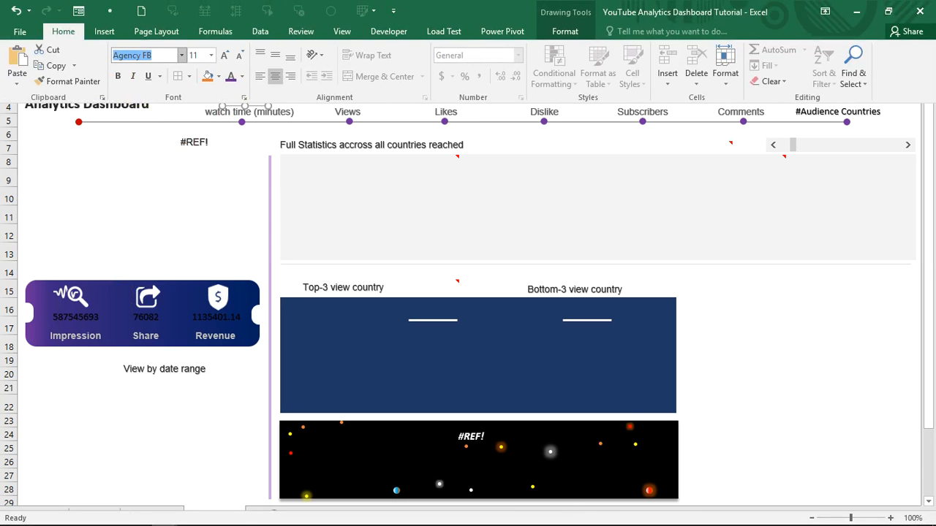
key(Return)
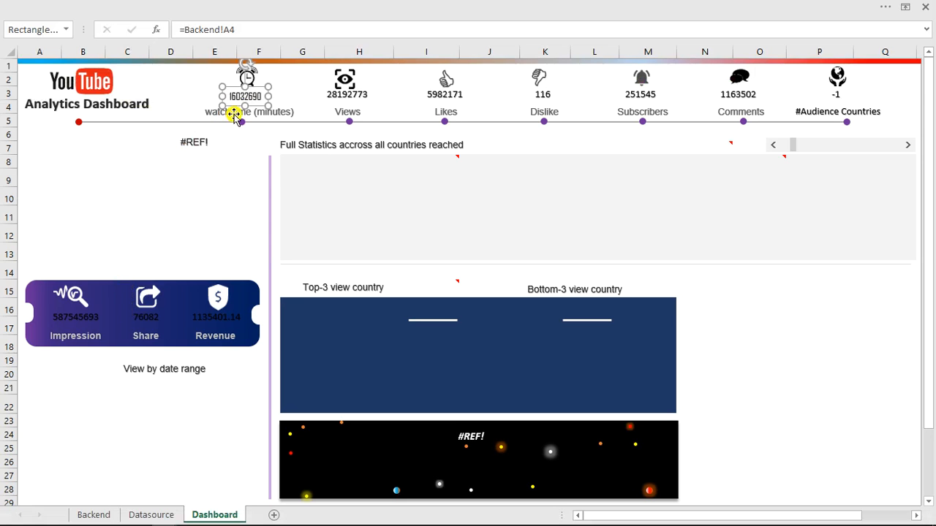
Enlarge the watch time value to font size 18 and make it bold
click(180, 4)
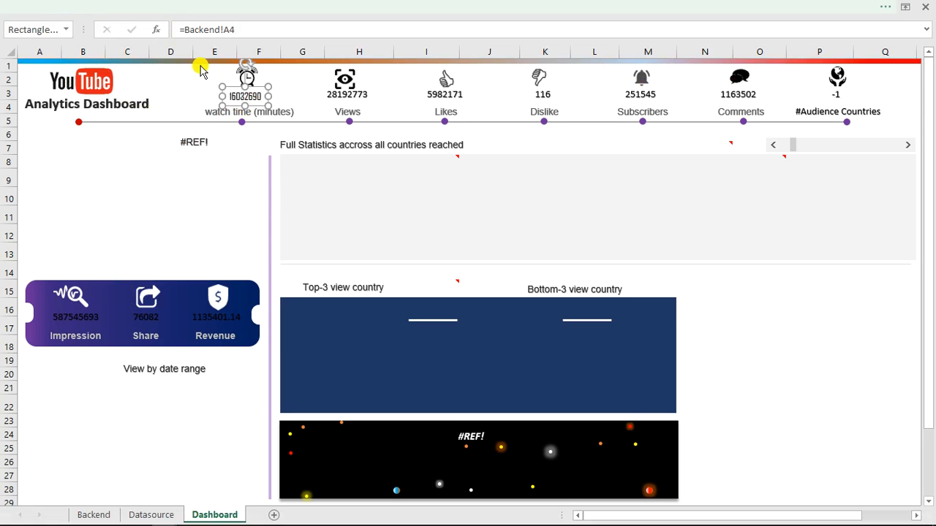
click(225, 57)
click(224, 57)
click(224, 57)
click(225, 57)
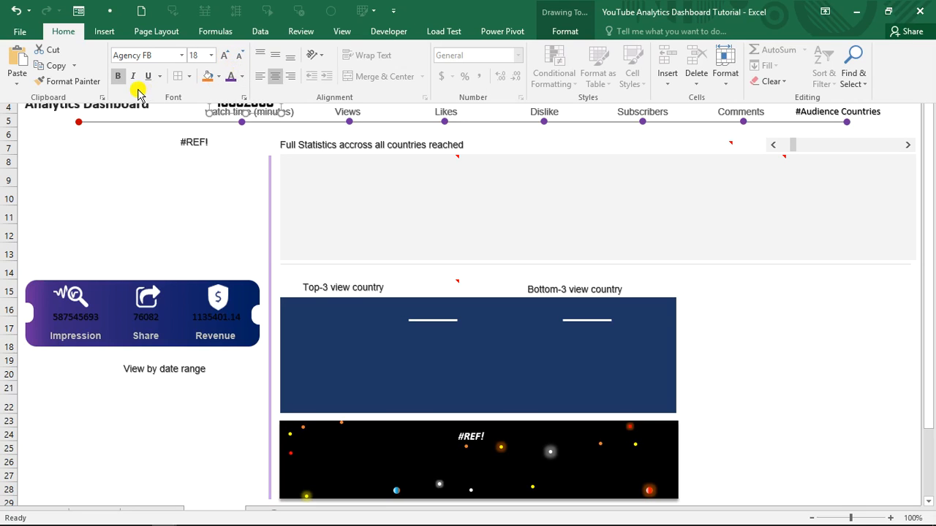
Colour the watch time value's text dark grey, using a lighter shade of the black theme colour
click(242, 77)
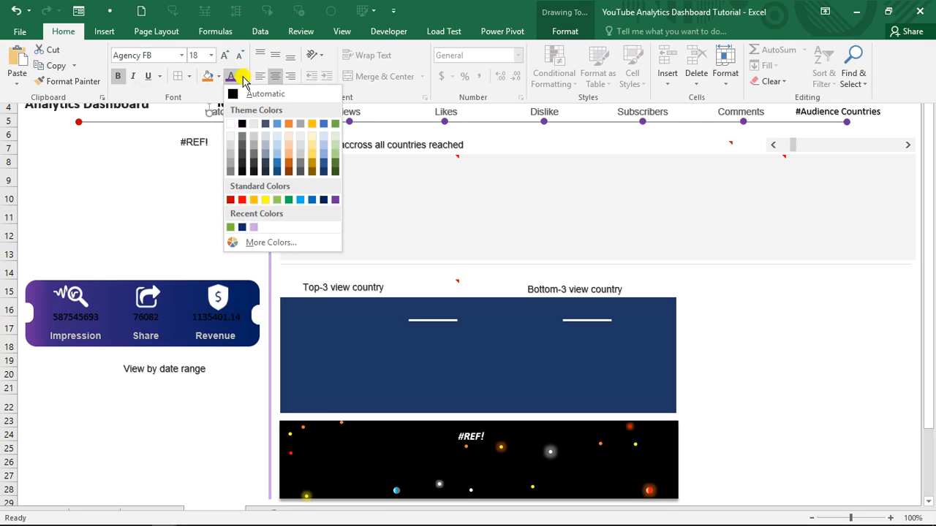
click(242, 162)
key(ctrl+shift+F1)
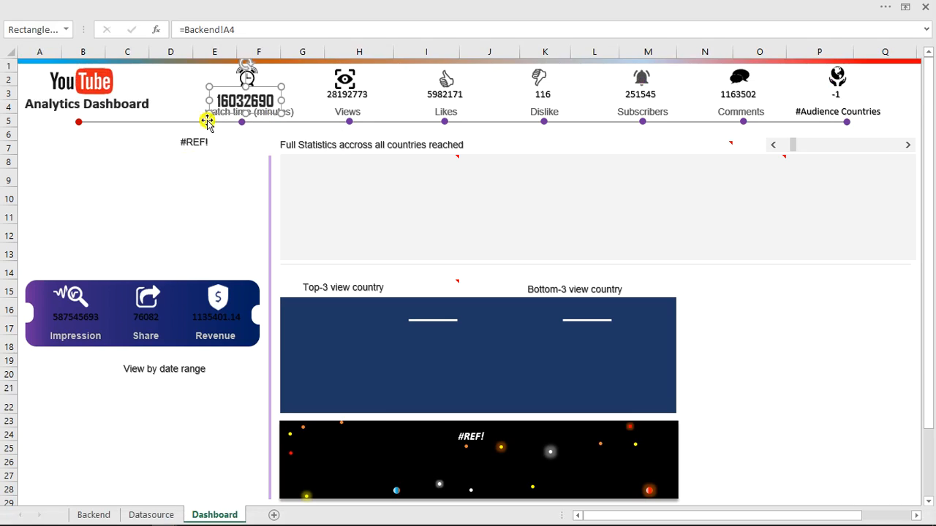
click(201, 3)
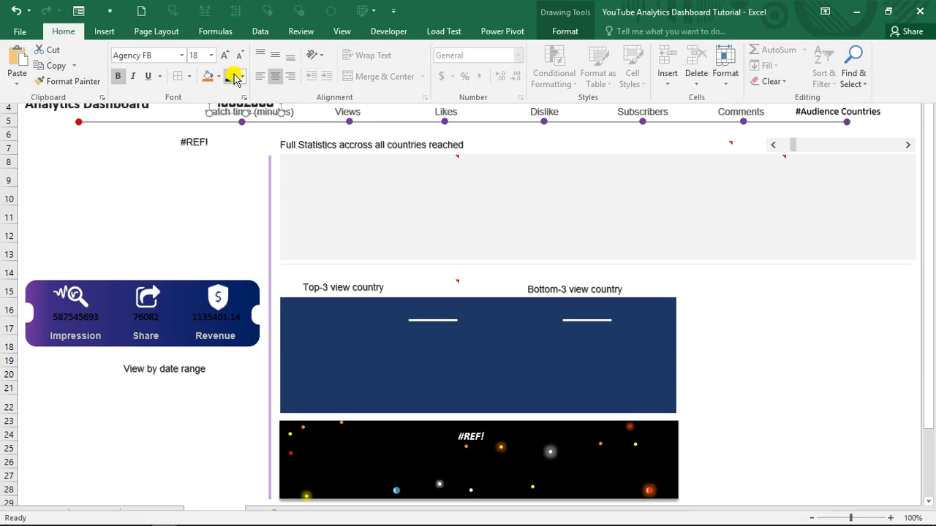
click(243, 76)
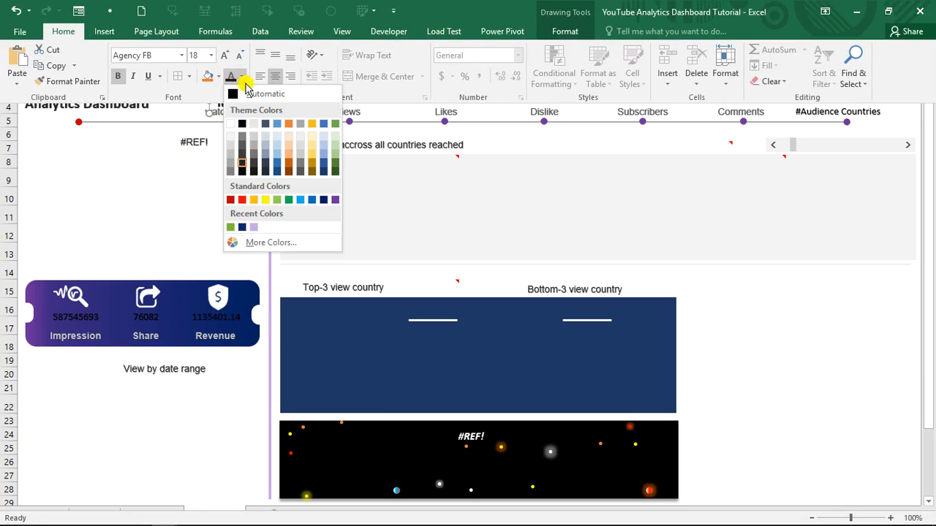
click(242, 158)
Copy the watch time value's formatting to the Views, Likes, Dislike, Subscribers, Comments, Impression, Share and Revenue values
click(80, 83)
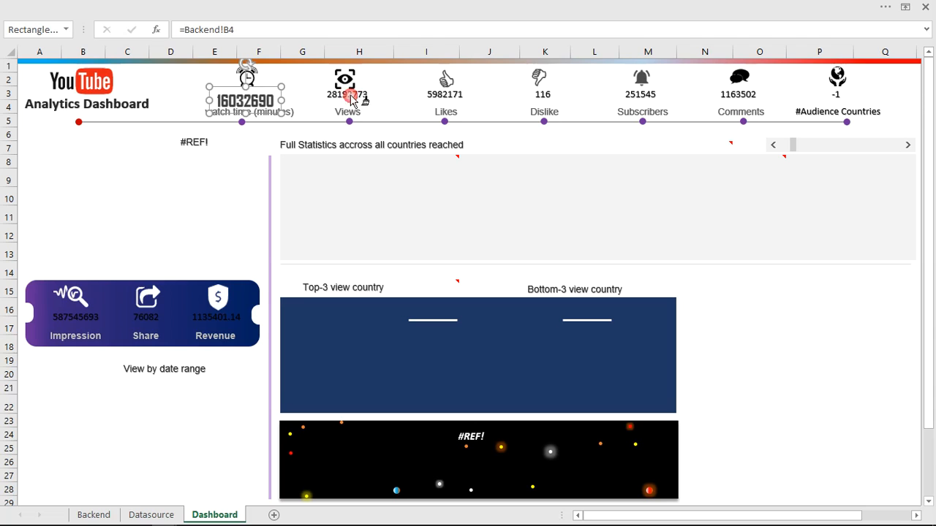
click(351, 99)
click(445, 97)
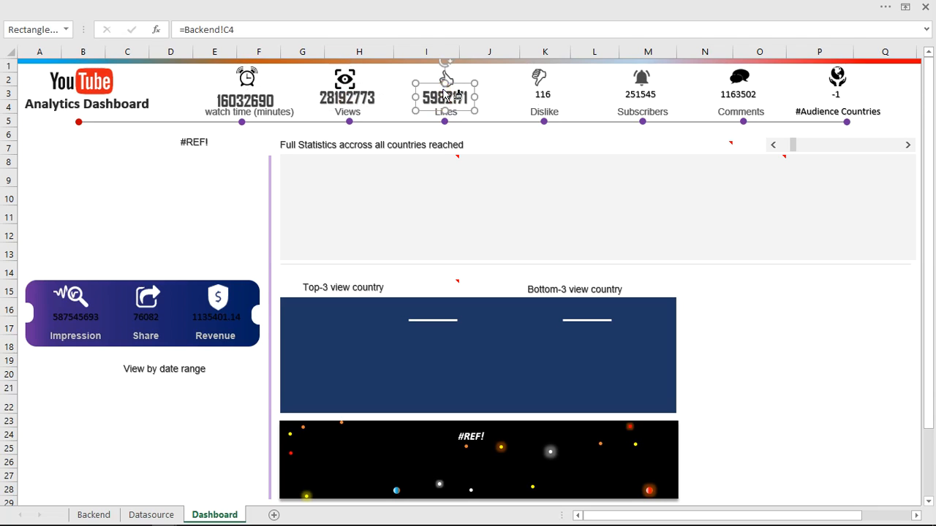
click(543, 98)
click(641, 96)
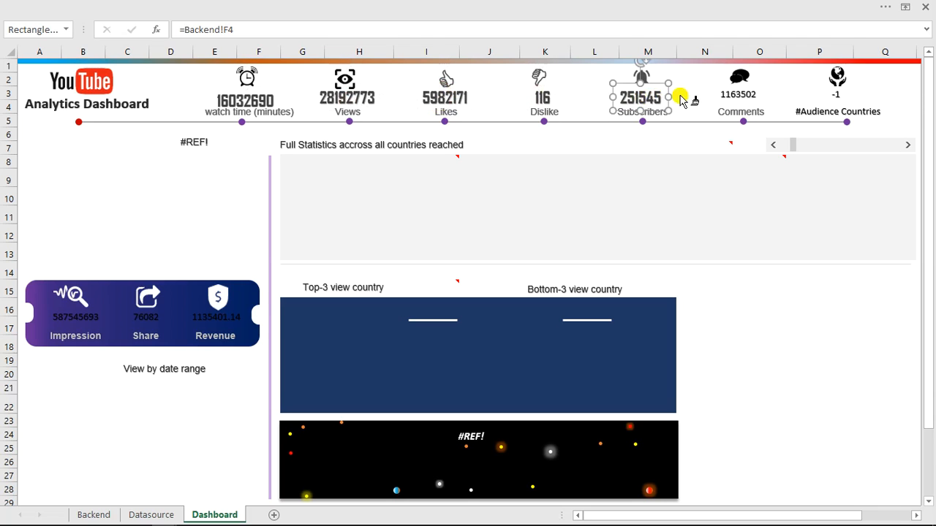
click(737, 97)
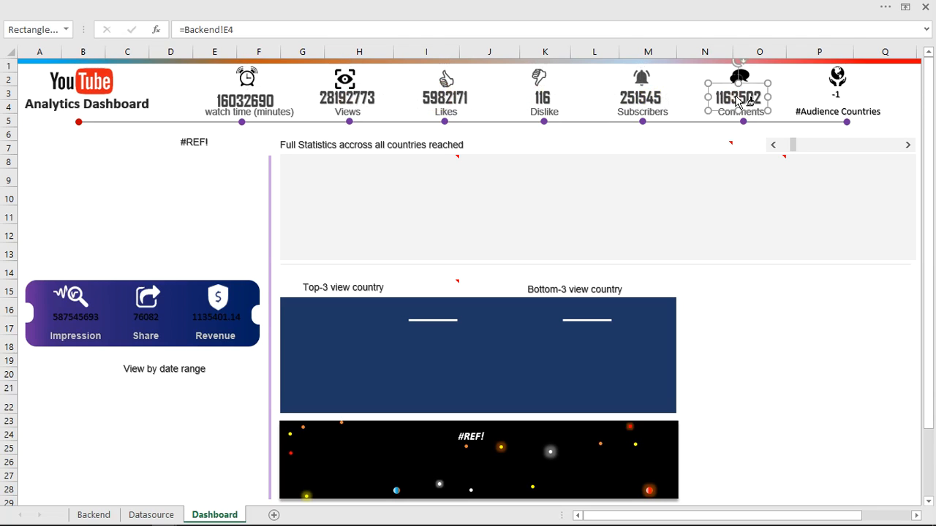
click(73, 315)
click(146, 316)
click(217, 319)
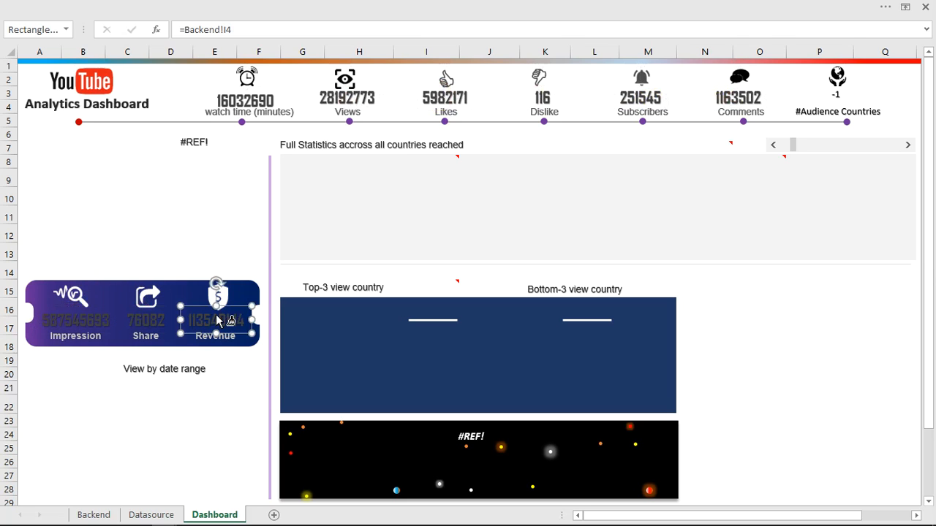
Colour the Impression value's text light grey and copy its formatting to the Share value
click(74, 322)
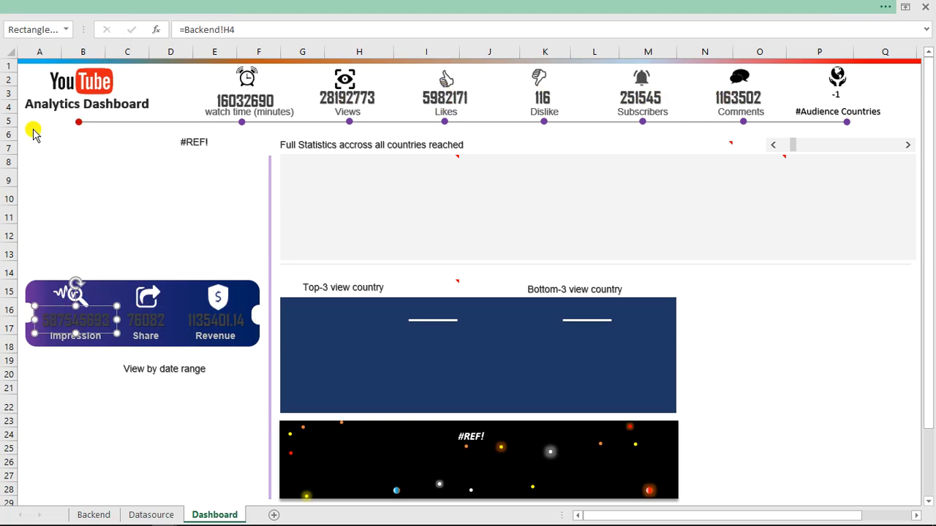
click(62, 7)
click(244, 77)
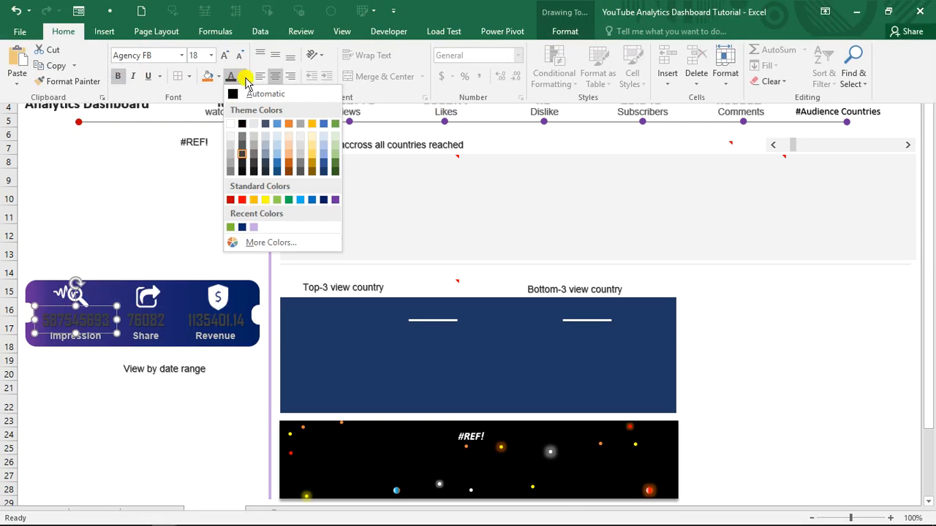
click(231, 151)
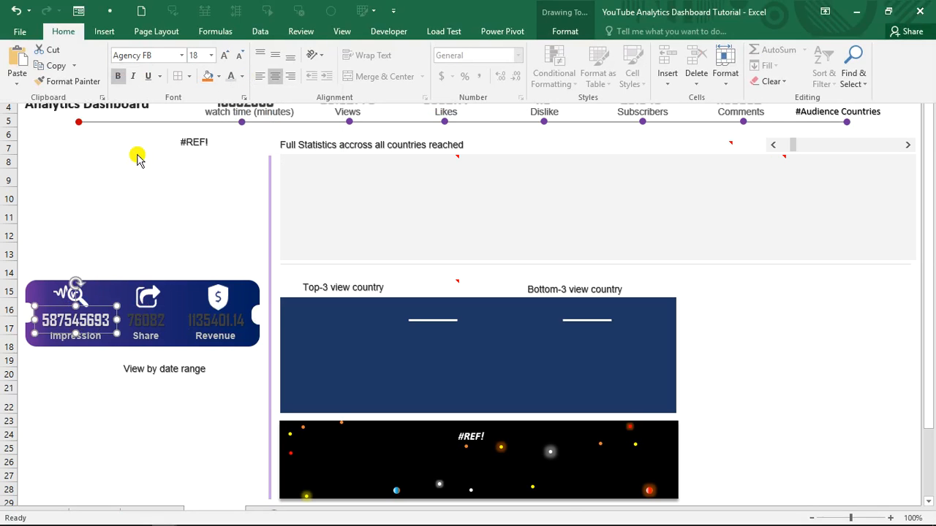
click(71, 81)
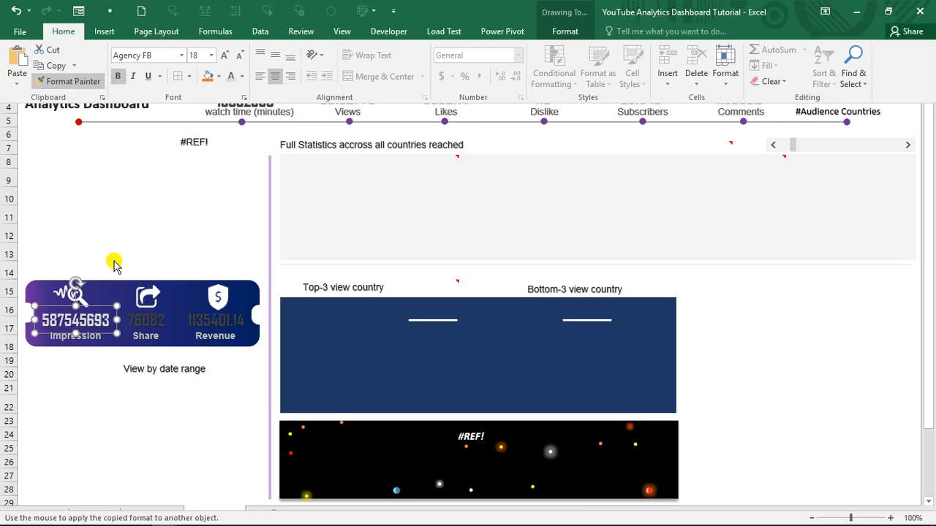
click(150, 323)
click(151, 322)
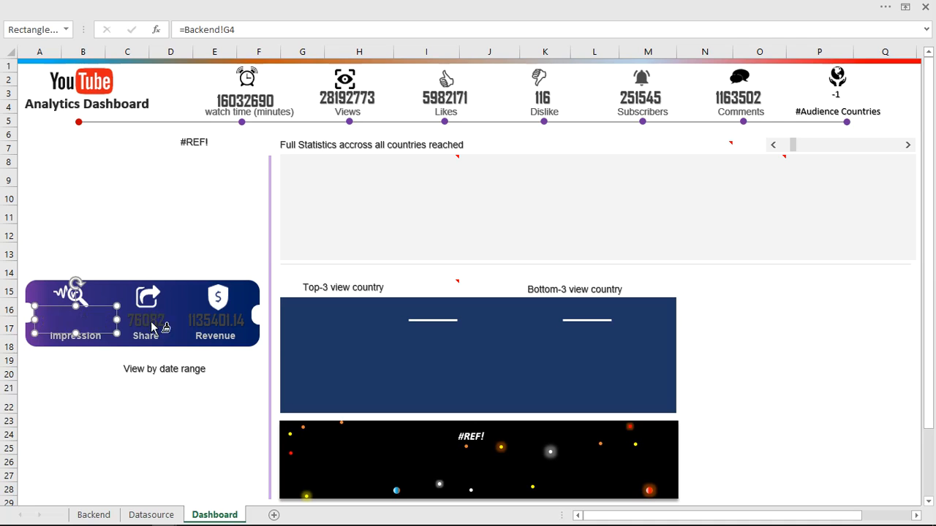
Colour the Revenue value's text with the recently used green
click(213, 322)
click(81, 5)
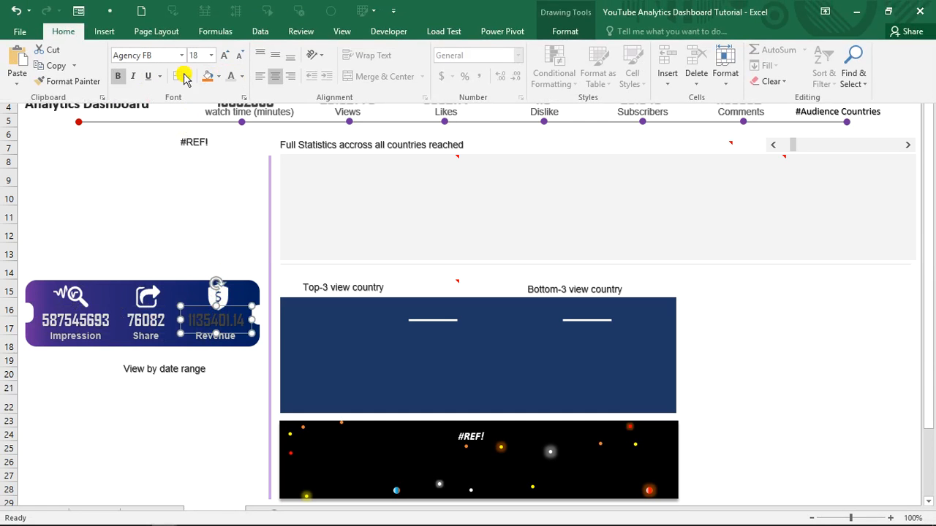
click(242, 76)
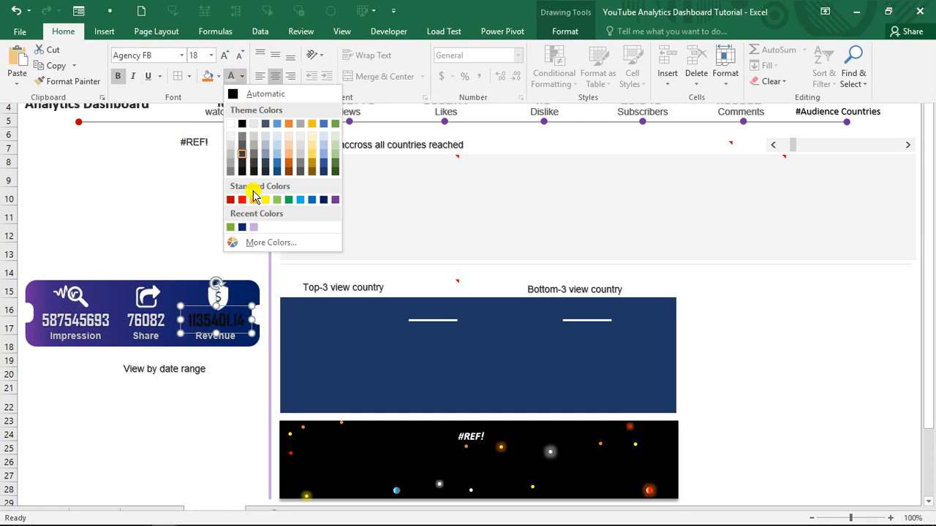
click(231, 228)
click(172, 214)
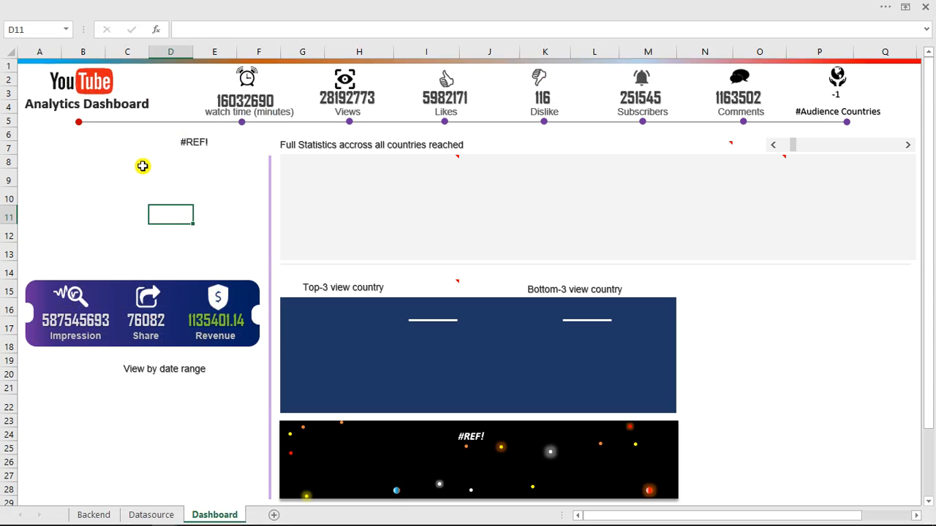
On the Backend sheet, format the PivotTable totals from watch time to Impression as numbers with a thousands separator and 0 decimal places
click(94, 515)
drag(103, 106, 609, 109)
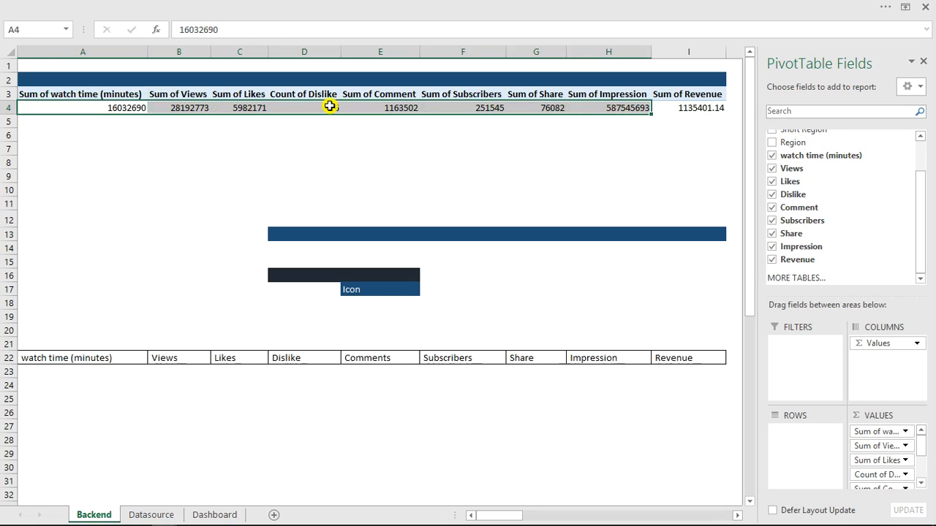
key(ctrl+1)
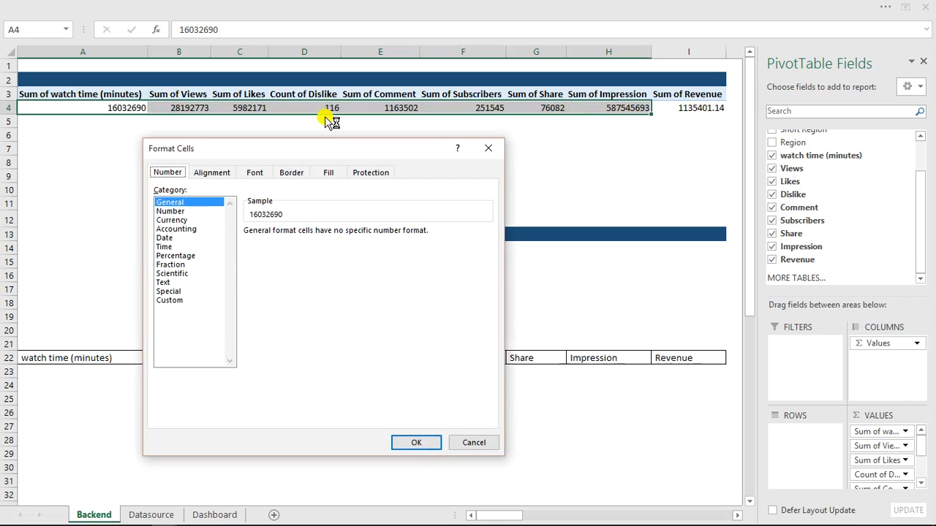
click(174, 211)
click(249, 250)
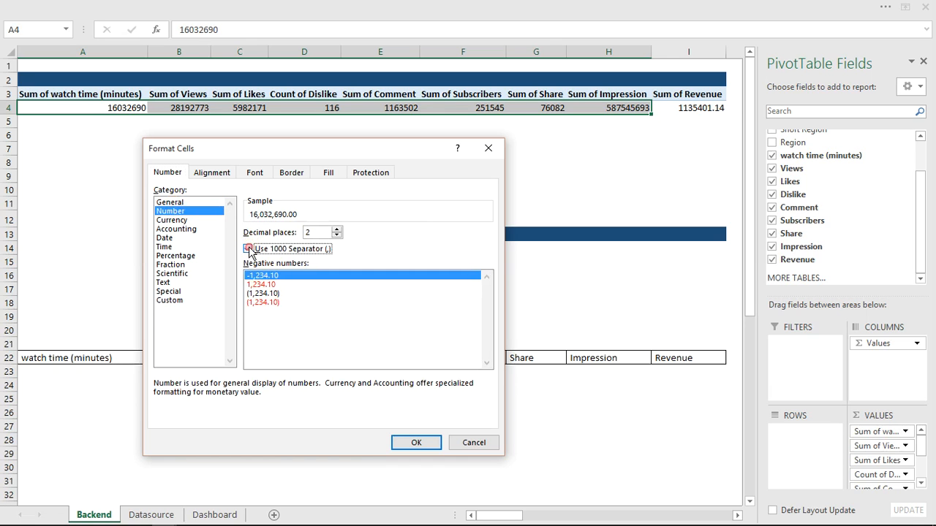
click(336, 235)
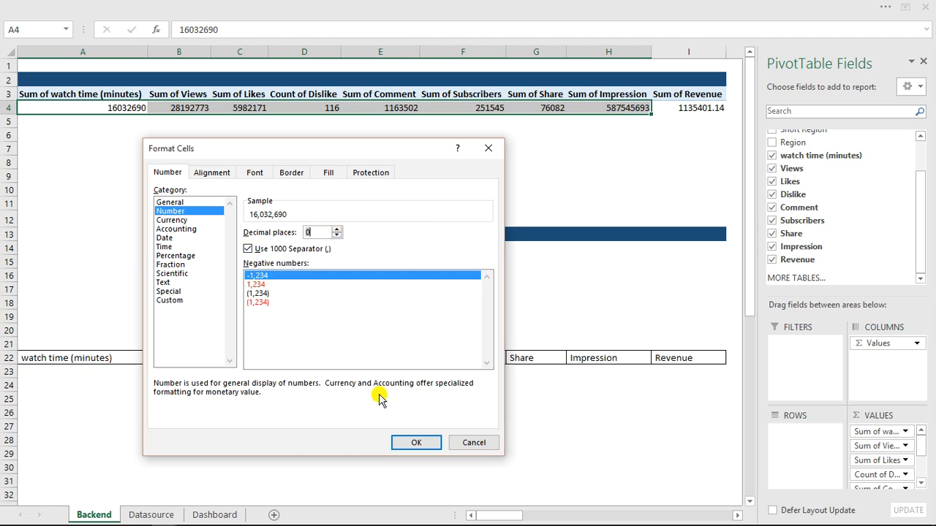
click(414, 443)
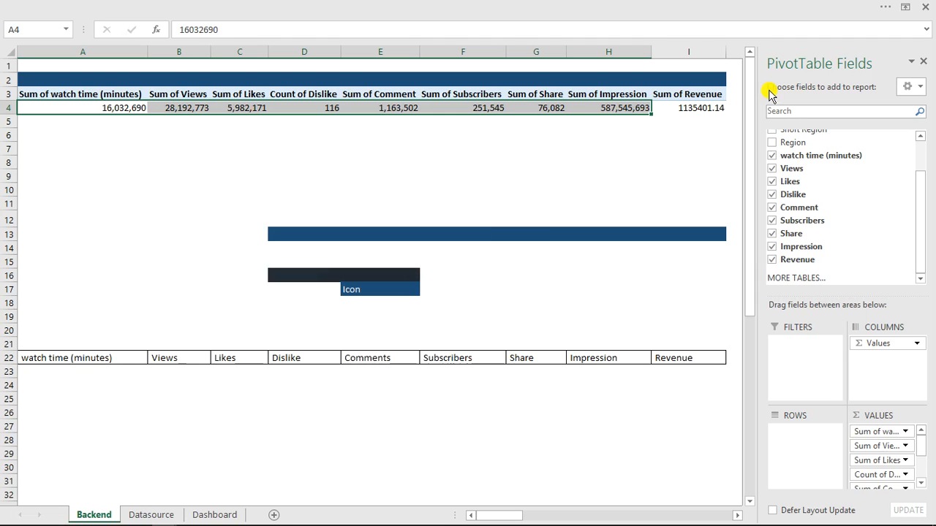
Format the Sum of Revenue total as a number with a thousands separator and 2 decimal places
click(704, 108)
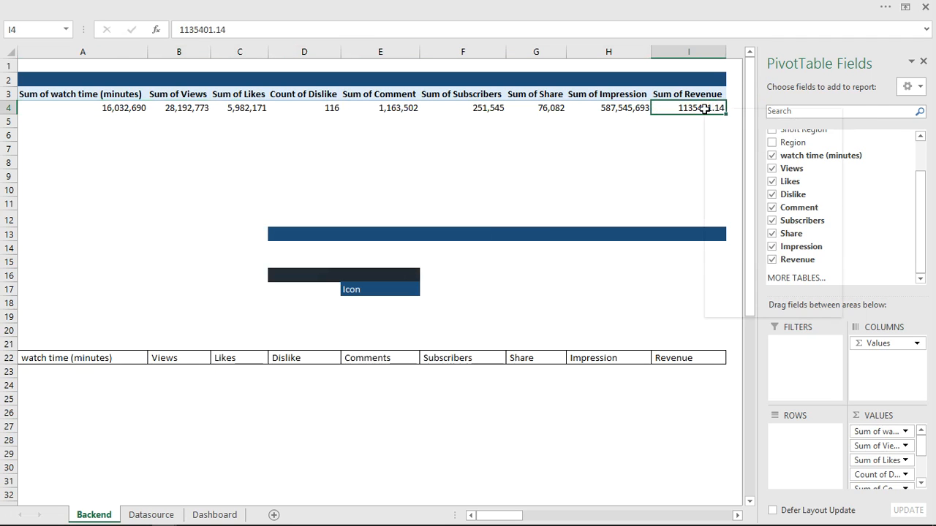
right_click(703, 108)
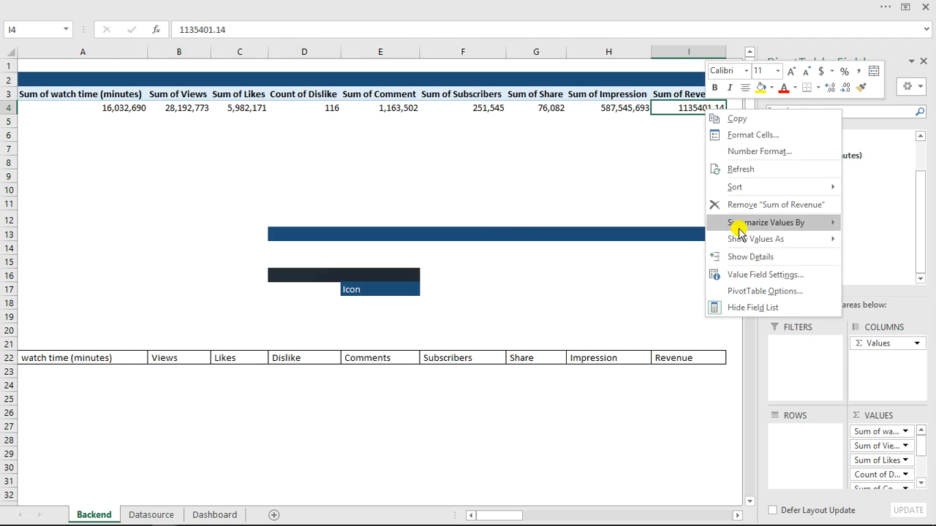
click(669, 181)
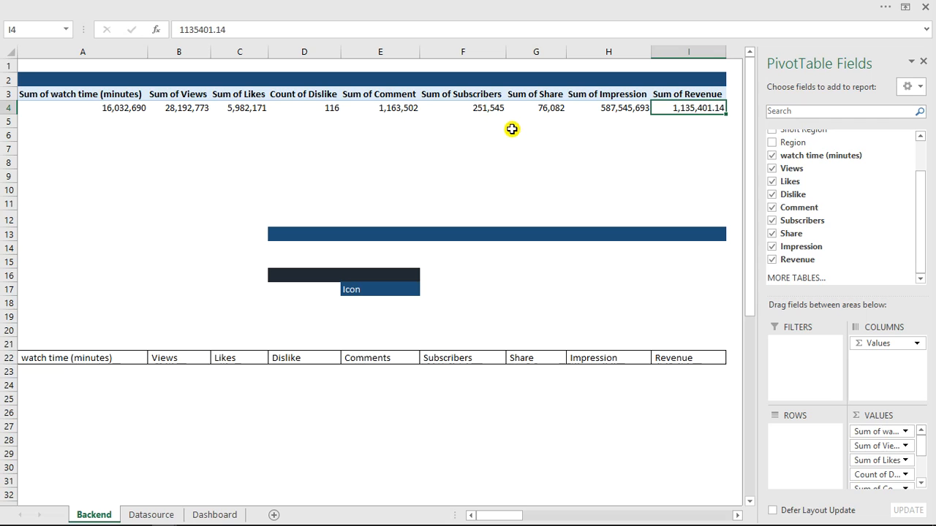
Change the Sum of Revenue total's number format to Currency with the $ symbol and 0 decimal places
right_click(674, 108)
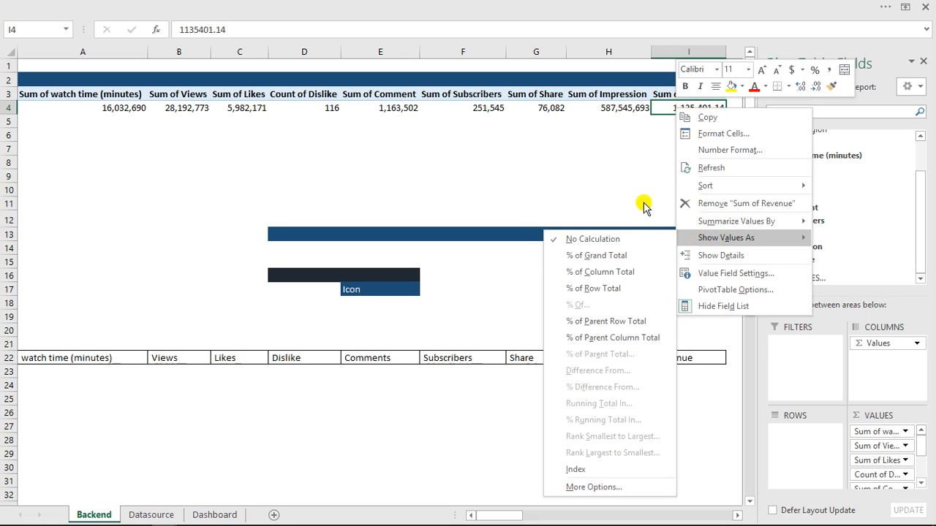
click(731, 150)
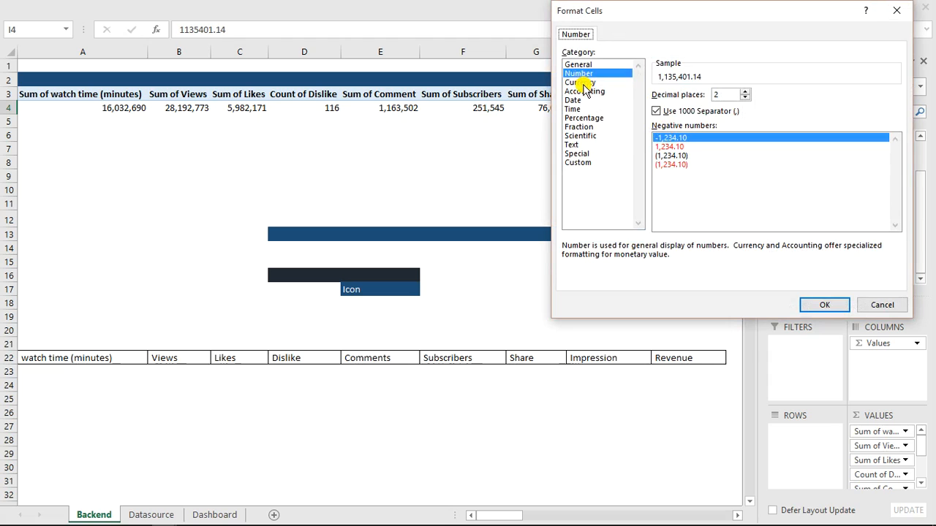
click(582, 82)
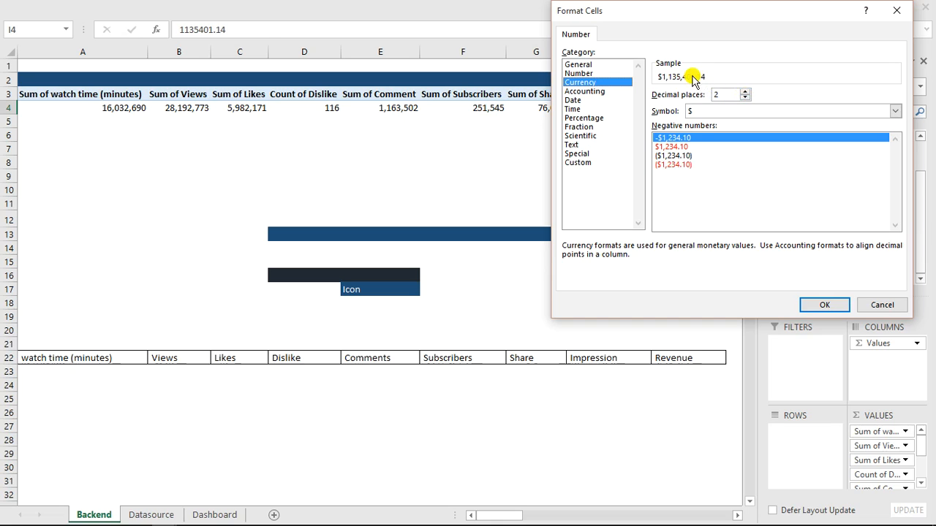
click(744, 99)
click(745, 100)
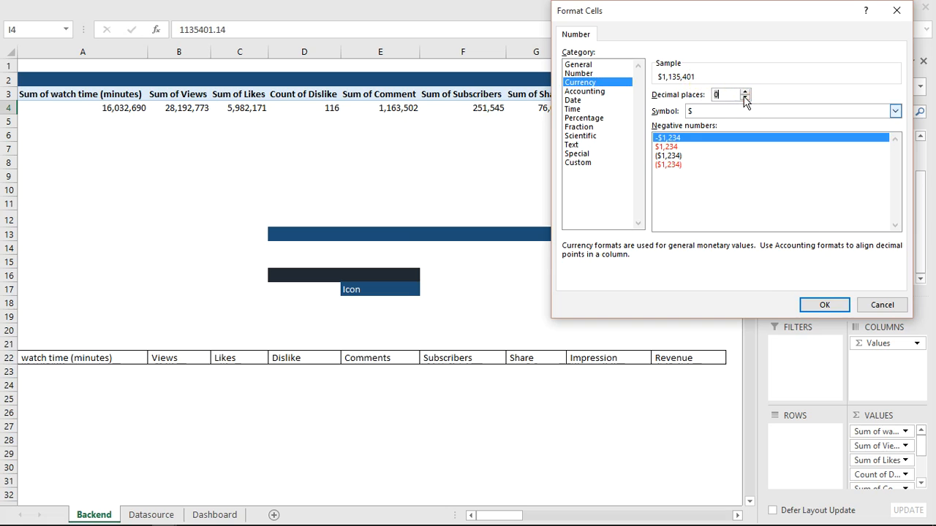
click(824, 305)
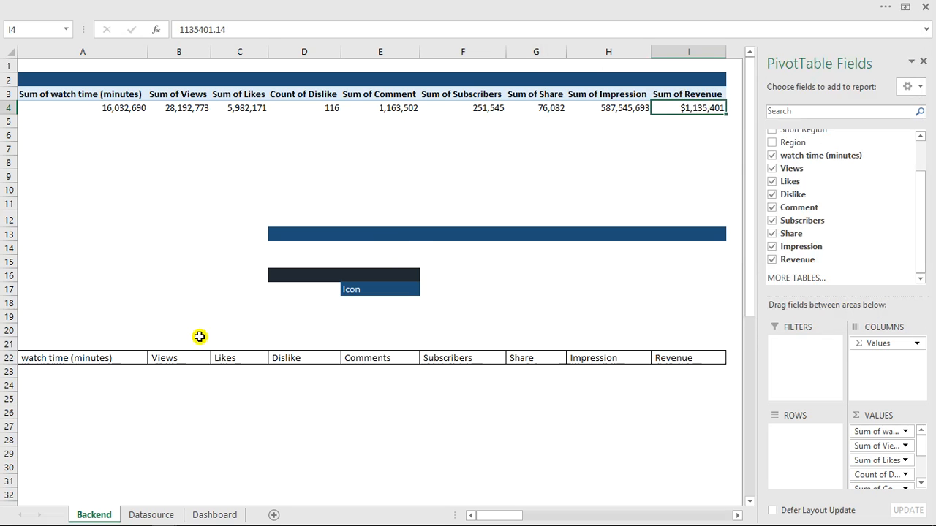
On the Dashboard sheet, try moving the gradient panel behind Impression, Share and Revenue upward, and undo the move
click(201, 516)
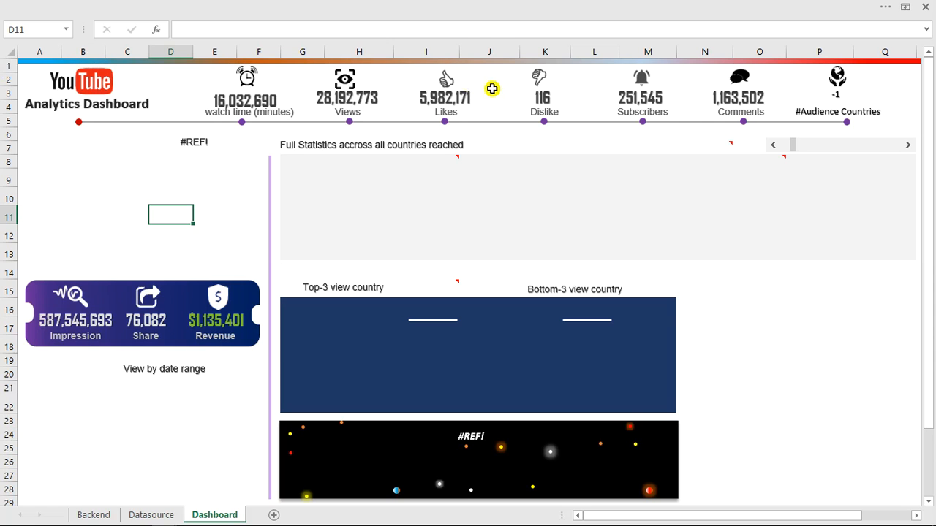
click(249, 290)
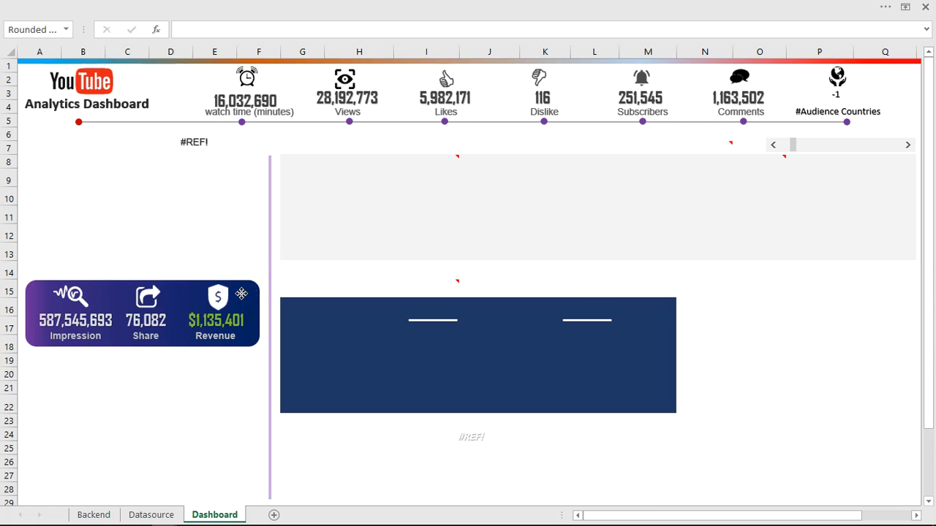
drag(247, 287, 244, 248)
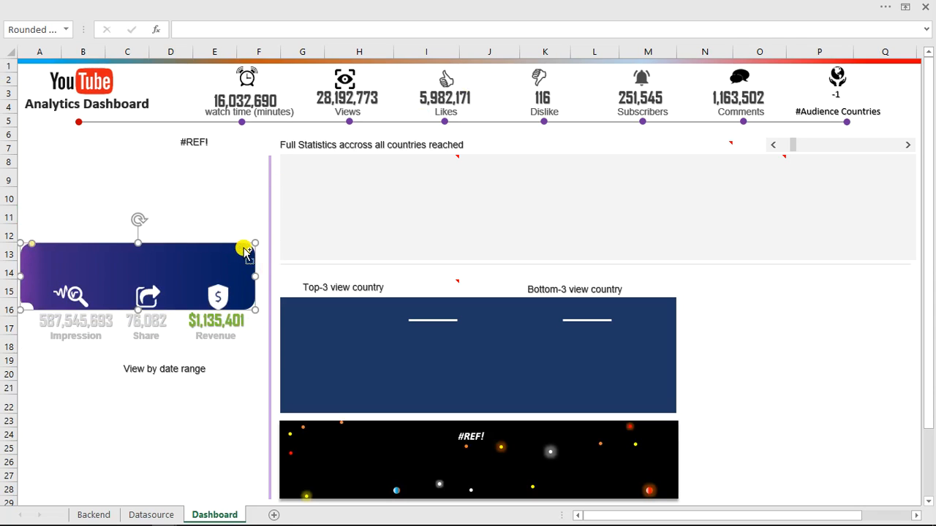
key(ctrl+z)
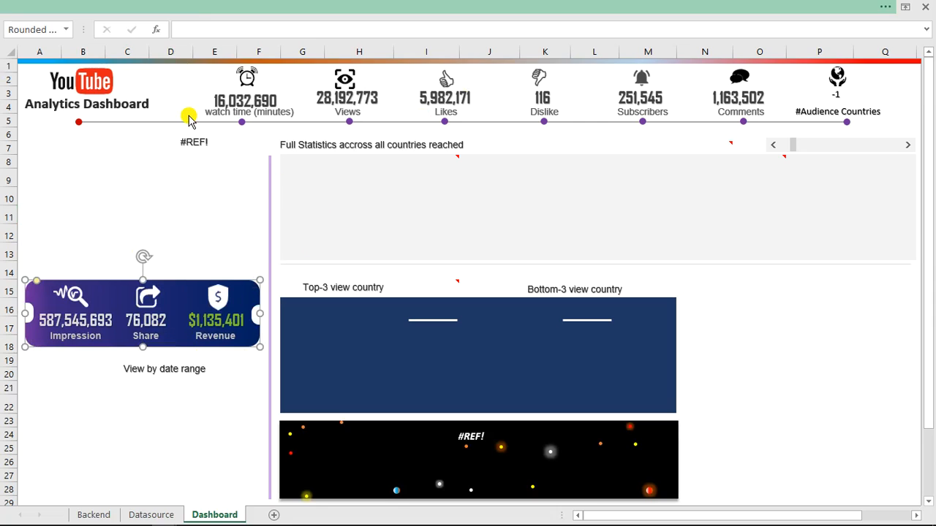
Draw a rounded rectangle above the Impression, Share and Revenue panel and delete it
click(101, 31)
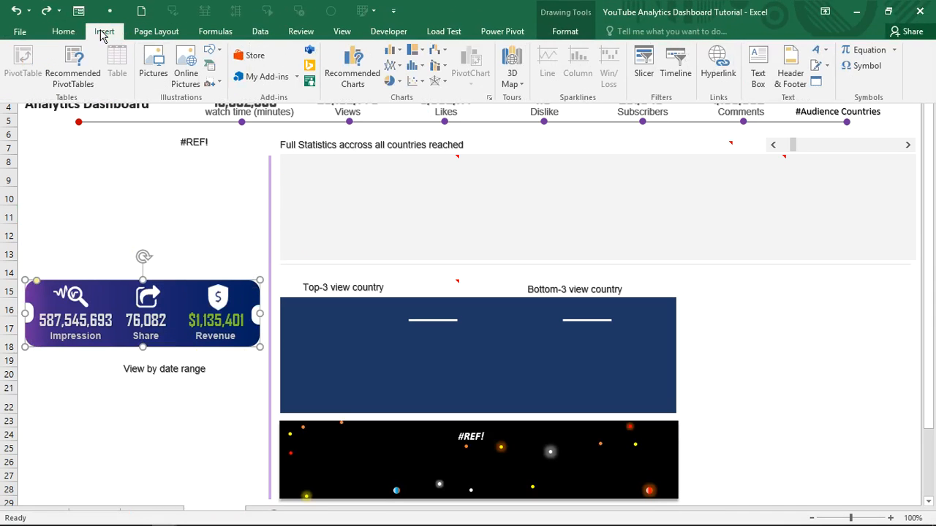
click(211, 49)
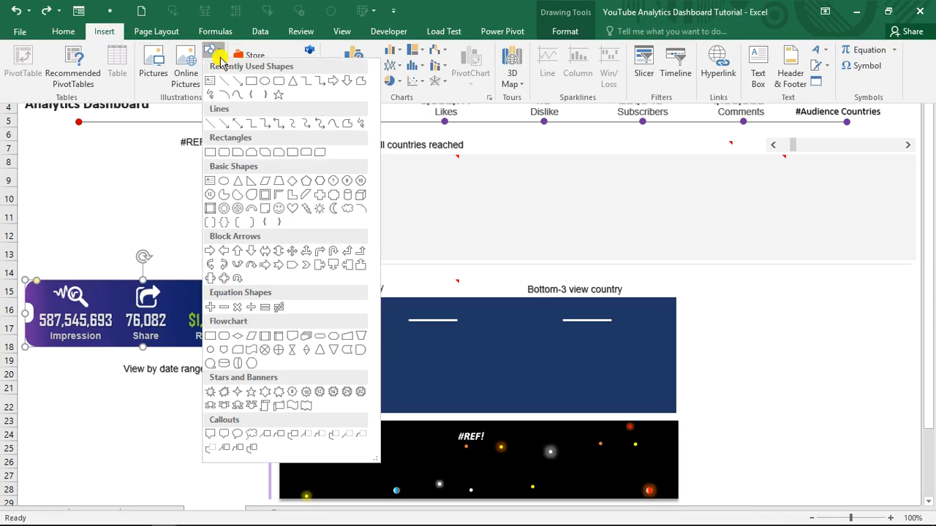
click(278, 84)
mouse_move(33, 197)
mouse_down()
mouse_move(168, 244)
mouse_move(254, 251)
mouse_up()
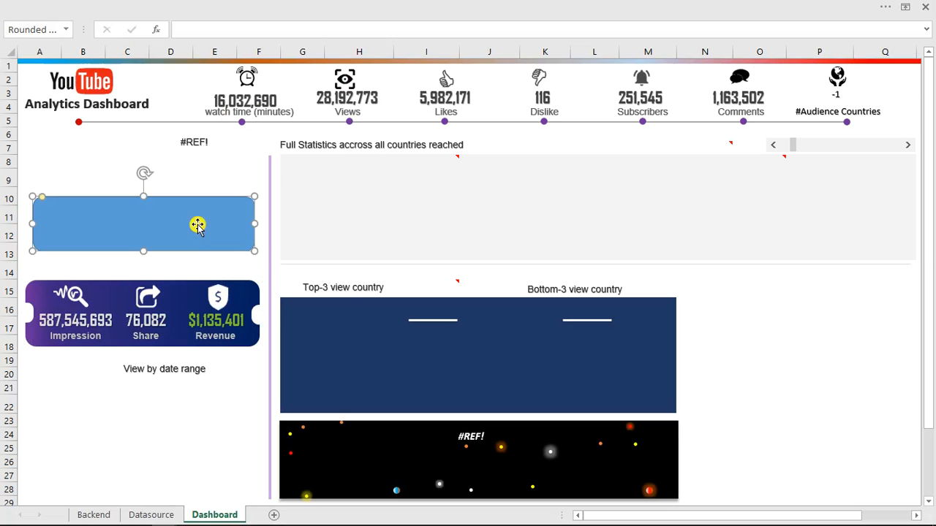
key(Delete)
click(209, 176)
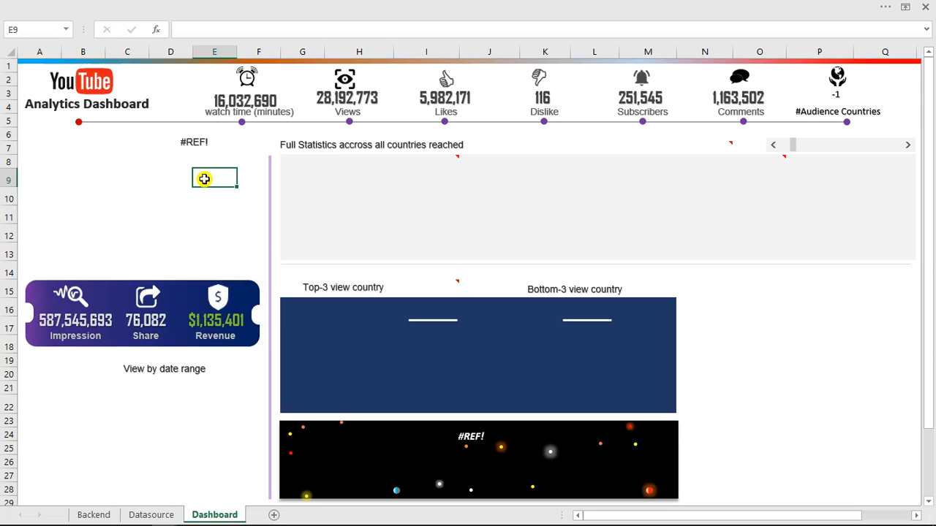
click(286, 157)
click(318, 172)
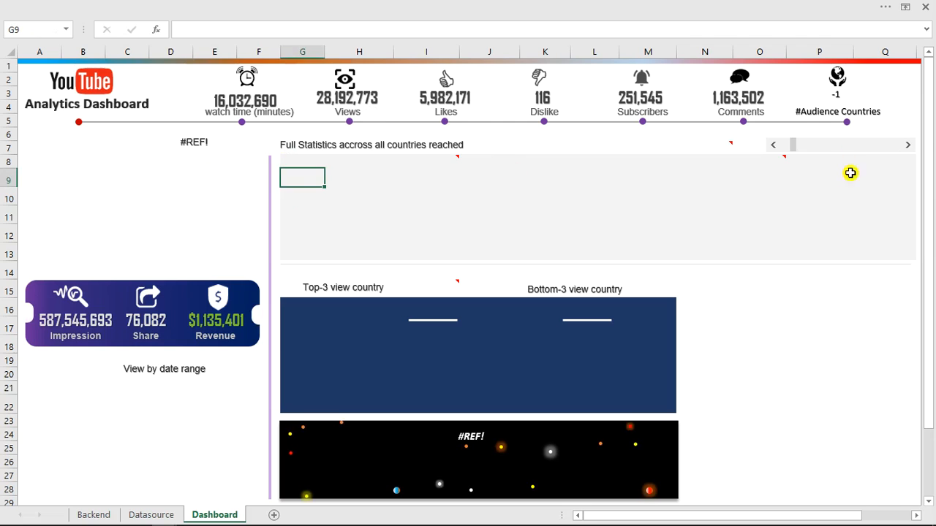
right_click(841, 148)
click(845, 145)
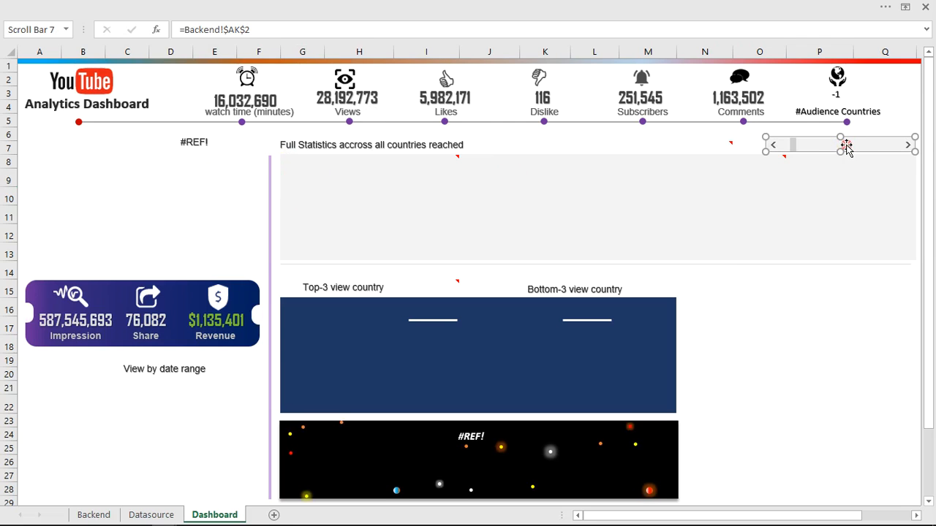
key(Escape)
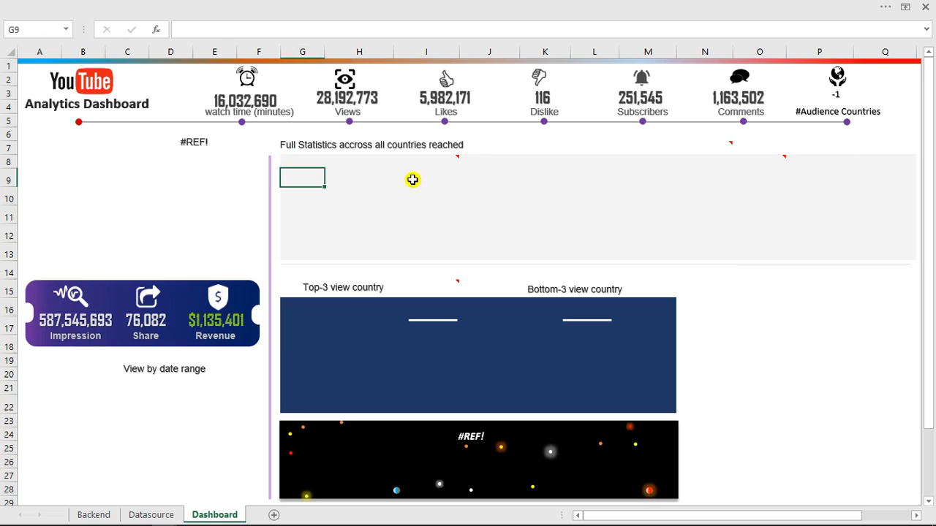
Examine how the scroll bar drives the country statistics table in the YouTube Analytics Dashboard workbook, and return to the Tutorial workbook
key(ctrl+shift+F1)
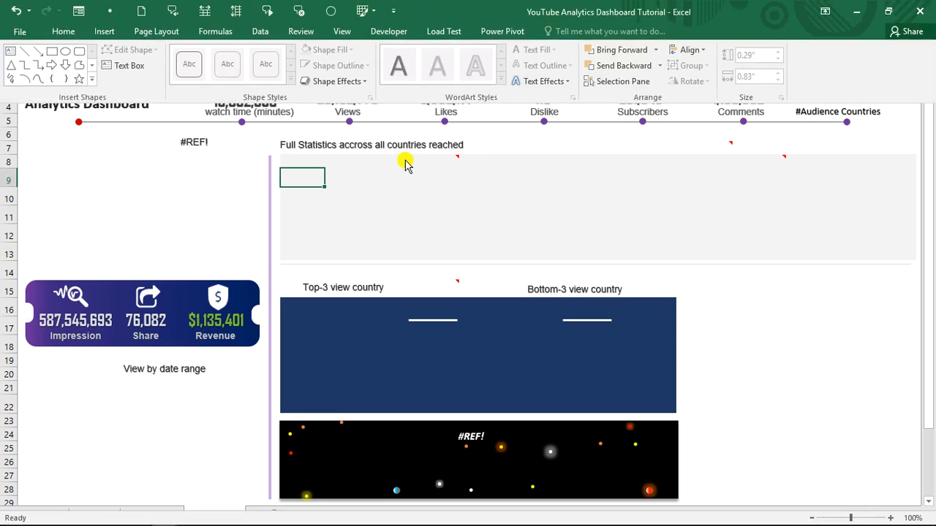
click(341, 32)
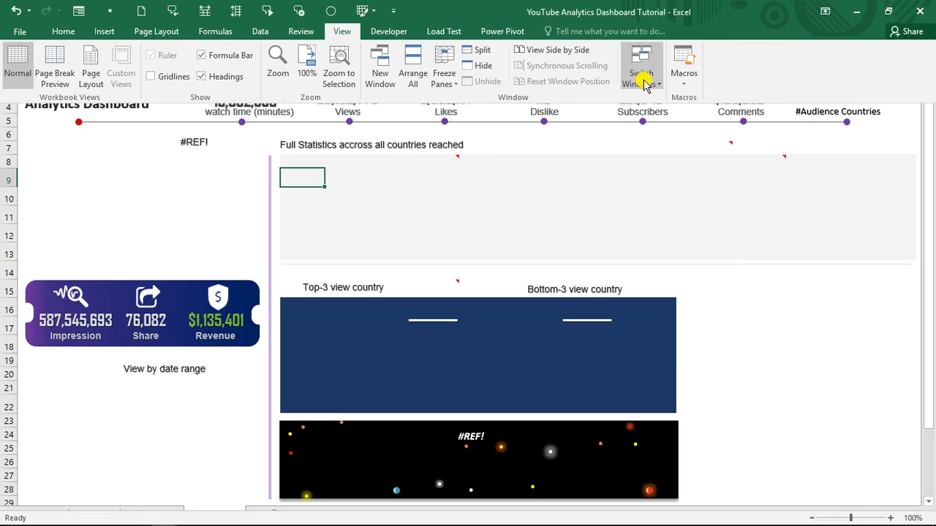
click(642, 73)
click(665, 116)
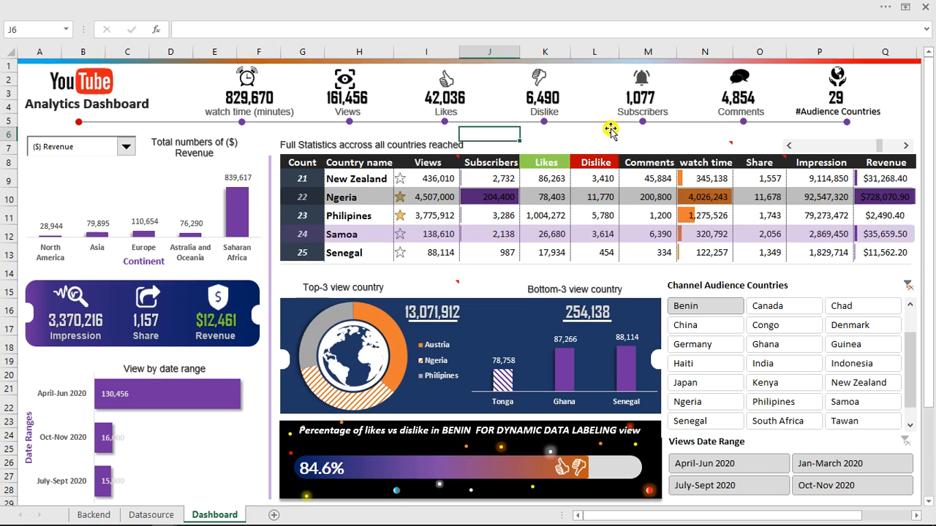
click(908, 147)
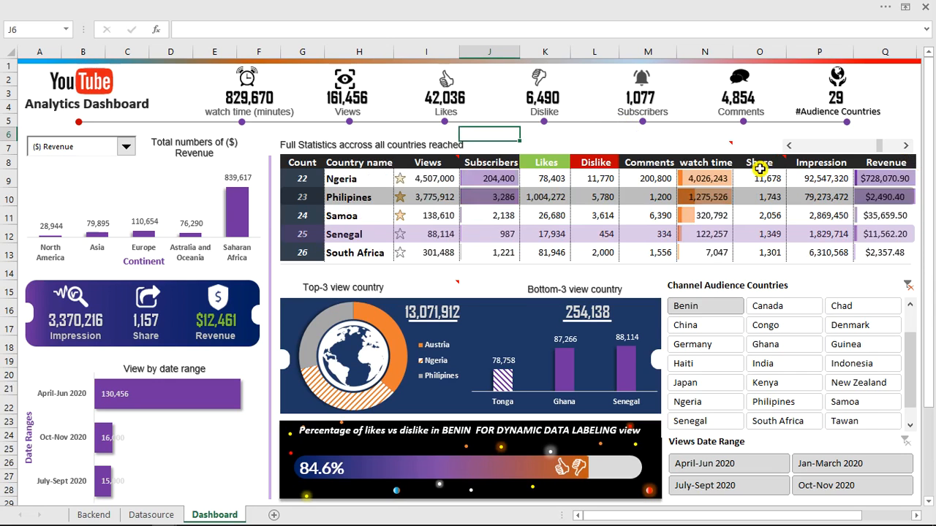
drag(789, 147, 789, 146)
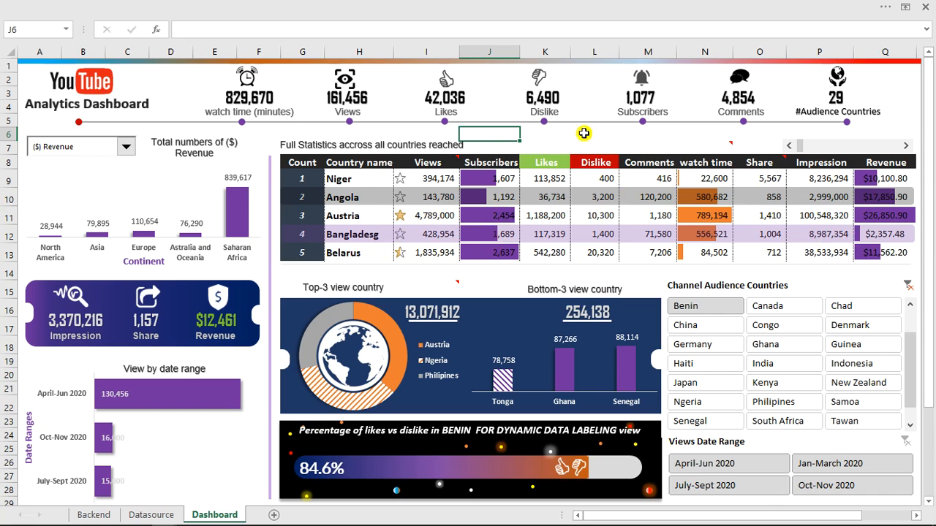
click(907, 148)
click(906, 148)
click(907, 147)
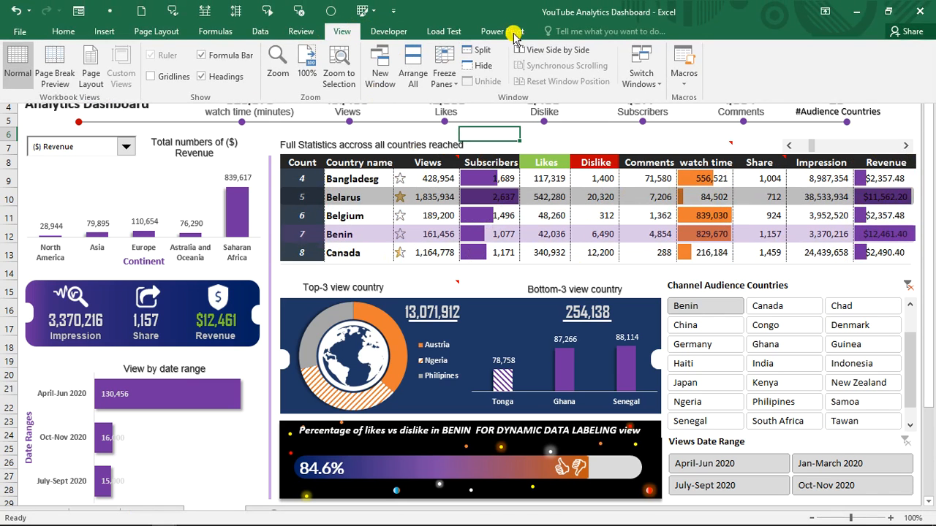
click(643, 80)
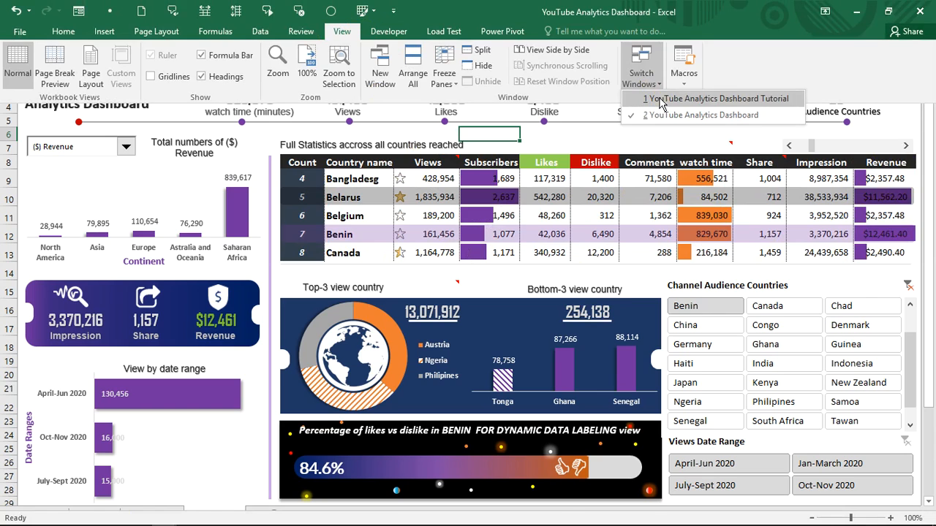
click(655, 97)
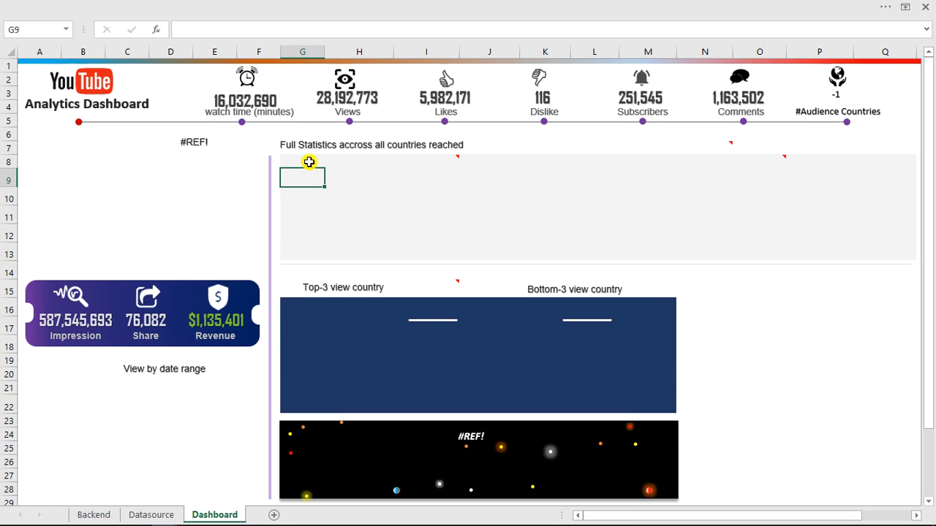
Create a PivotTable from Table4 on the Datasource sheet, placed on the existing Backend sheet at cell Y3
click(141, 517)
click(203, 134)
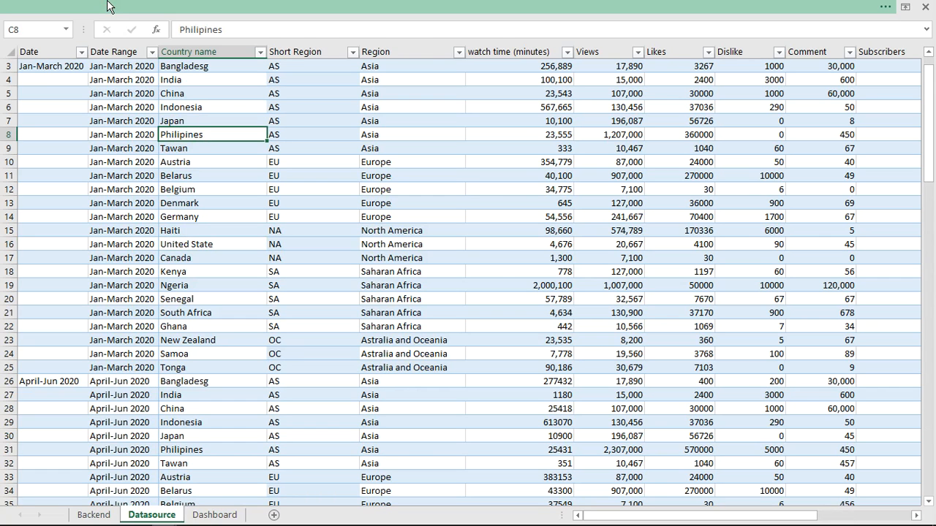
click(107, 5)
click(104, 31)
click(36, 61)
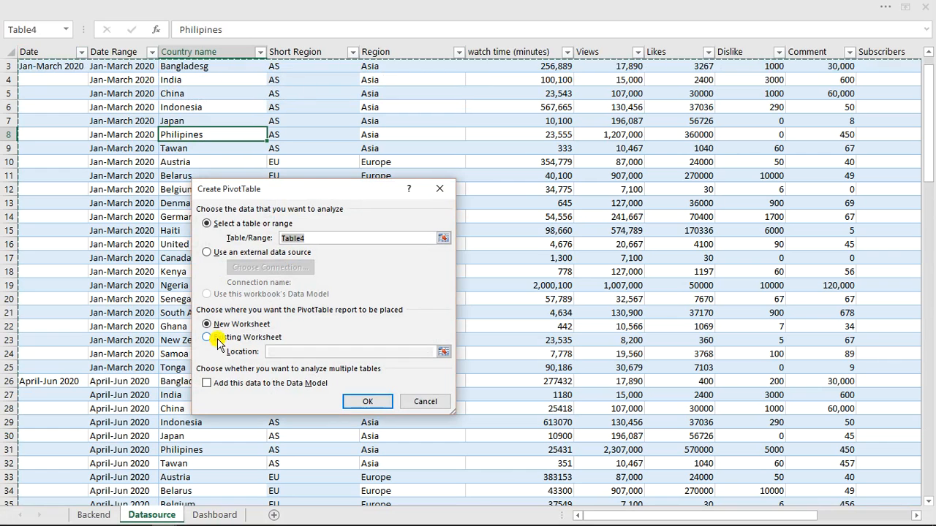
click(218, 339)
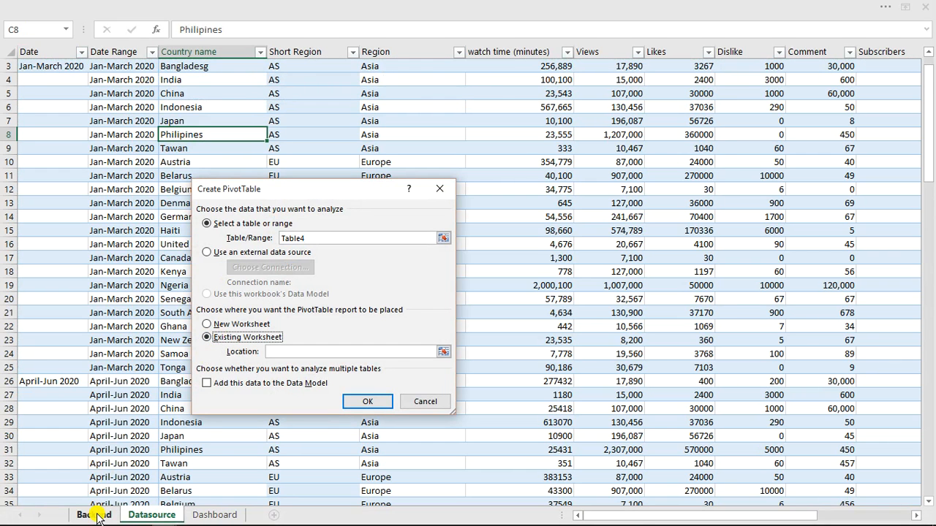
click(90, 515)
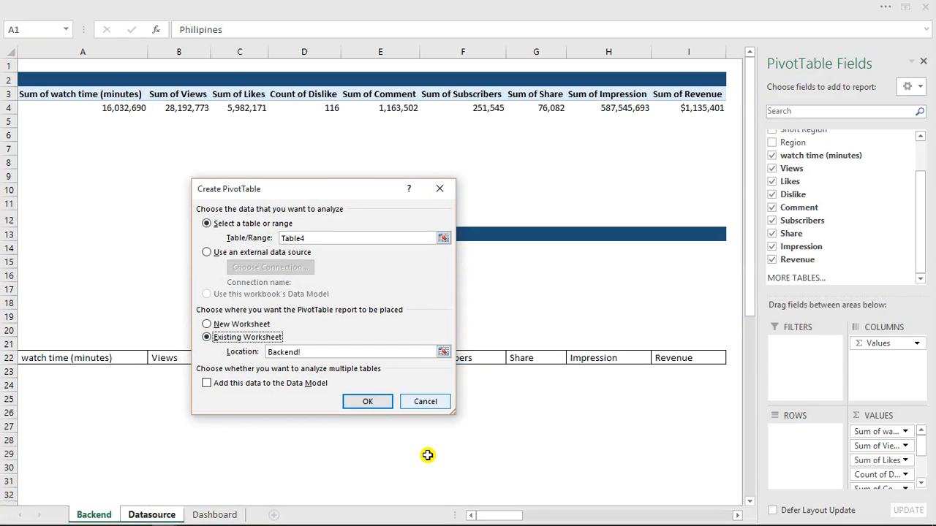
drag(479, 516, 550, 515)
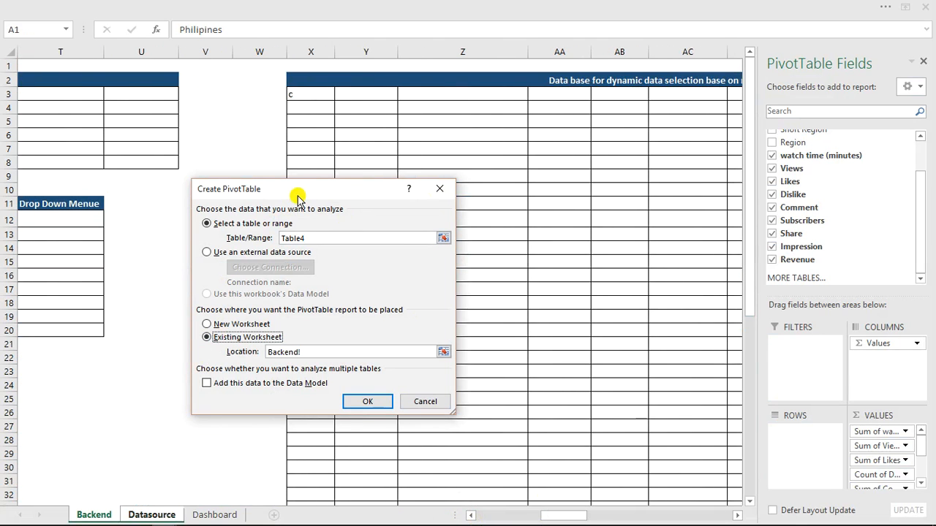
click(353, 97)
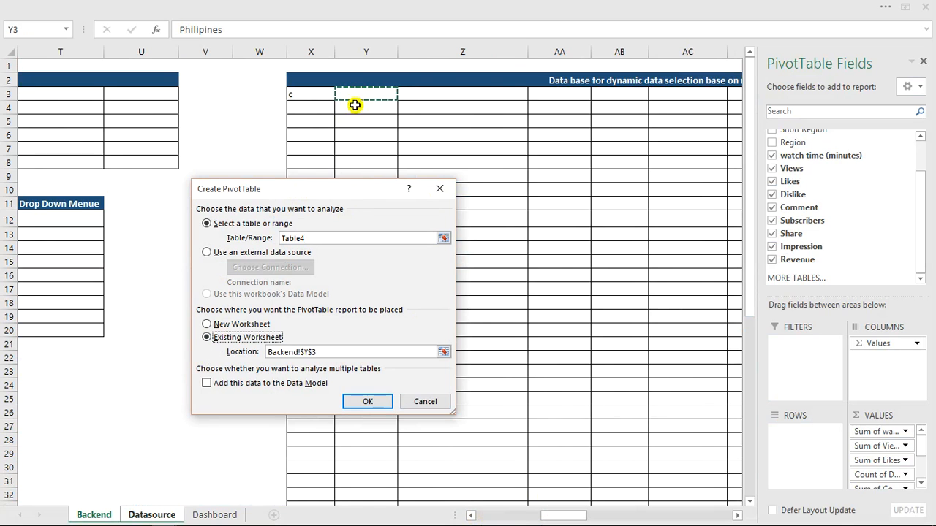
click(371, 402)
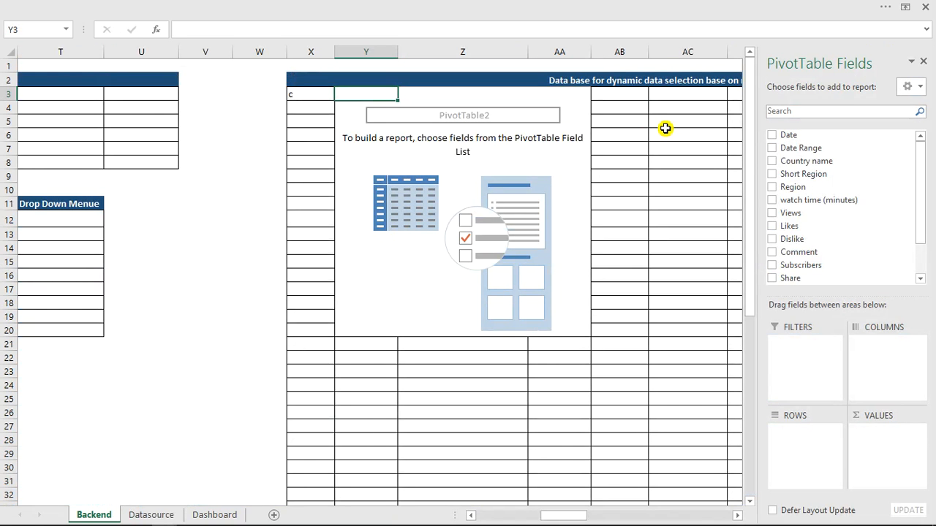
Add Country name, watch time (minutes), Views, Likes, Dislike, Comment, Subscribers, Share, Impression and Revenue to the new PivotTable
drag(582, 518, 598, 519)
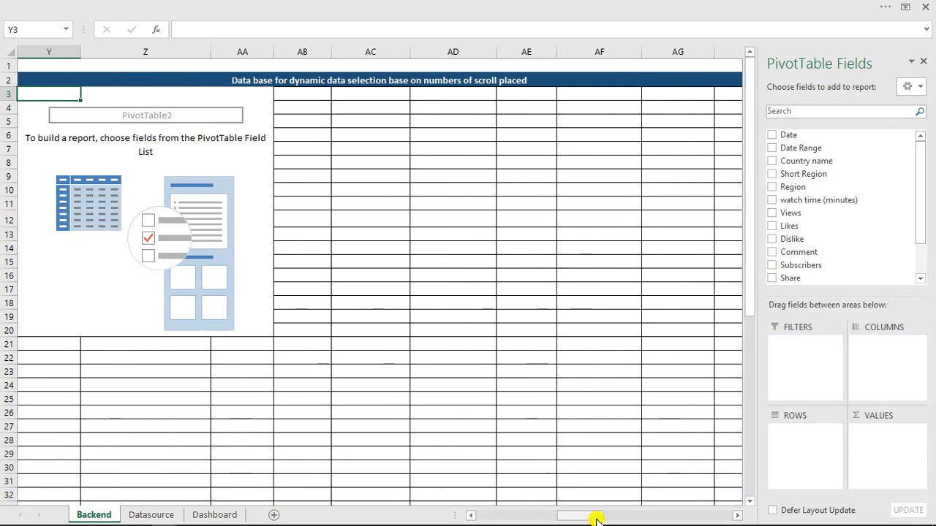
click(772, 162)
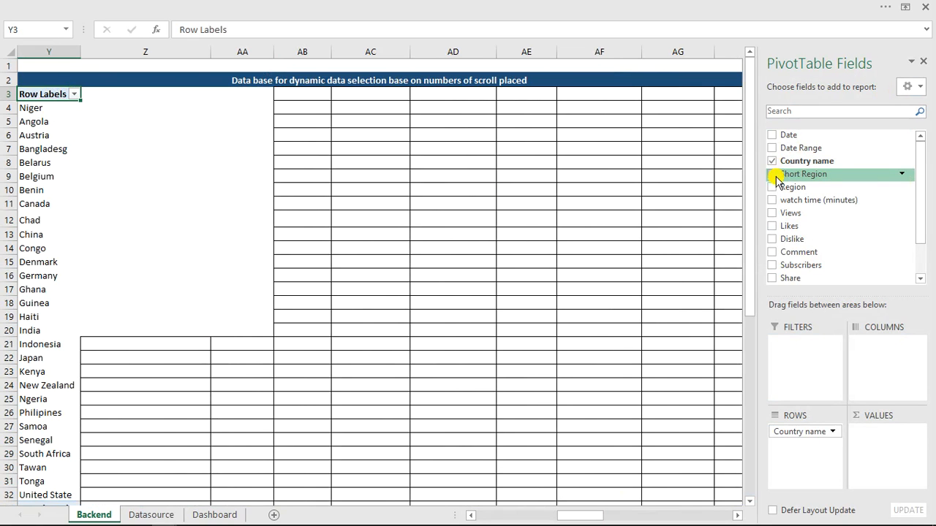
click(772, 200)
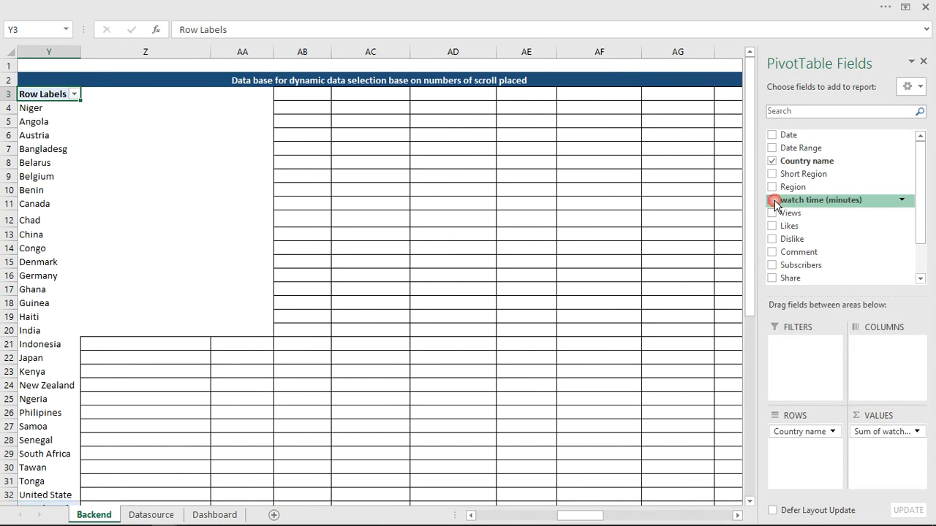
click(772, 212)
click(772, 227)
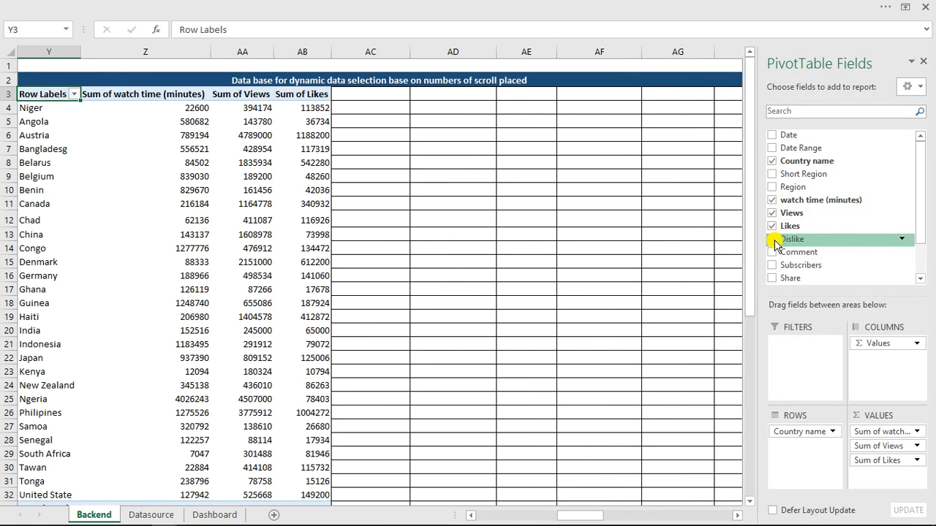
click(772, 240)
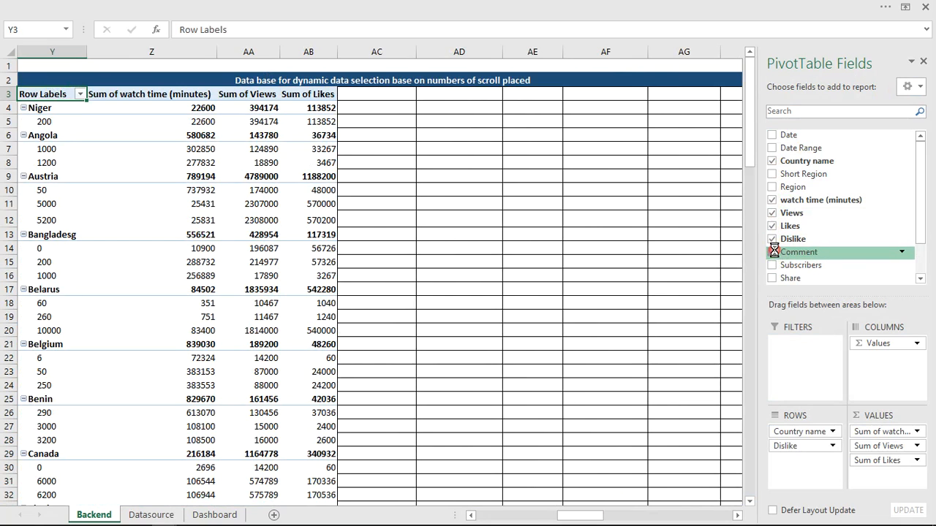
click(773, 252)
click(772, 266)
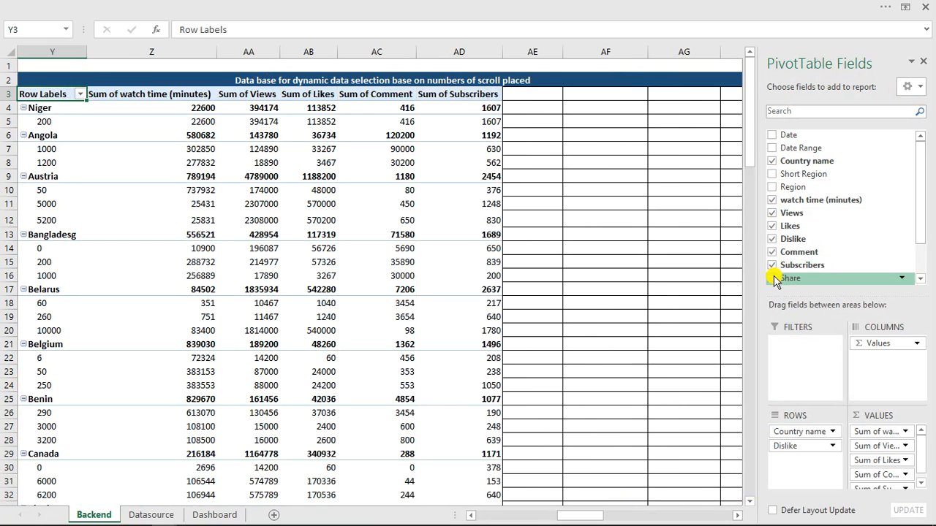
click(772, 278)
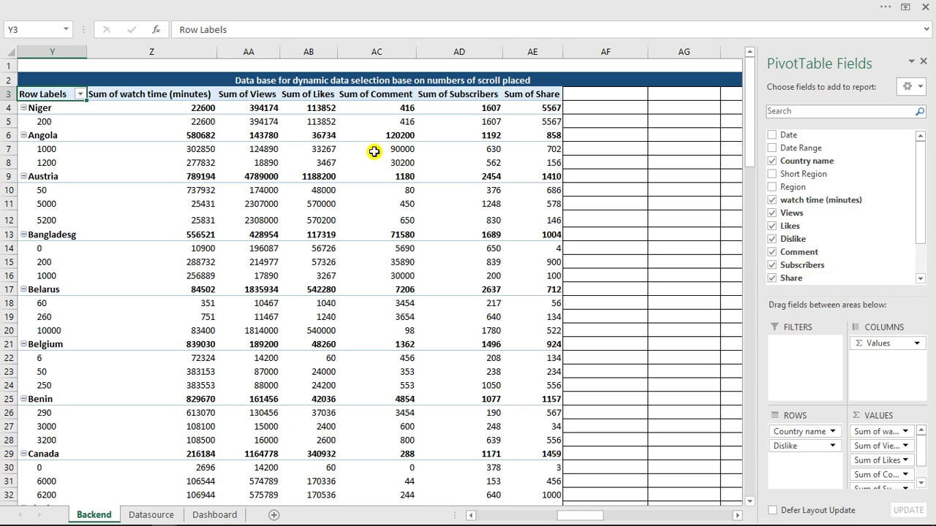
drag(921, 169, 925, 227)
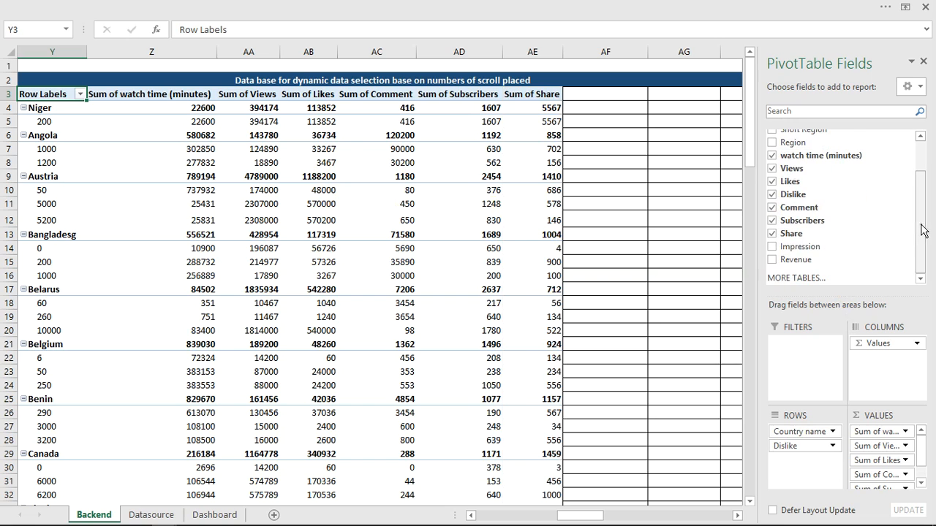
click(772, 248)
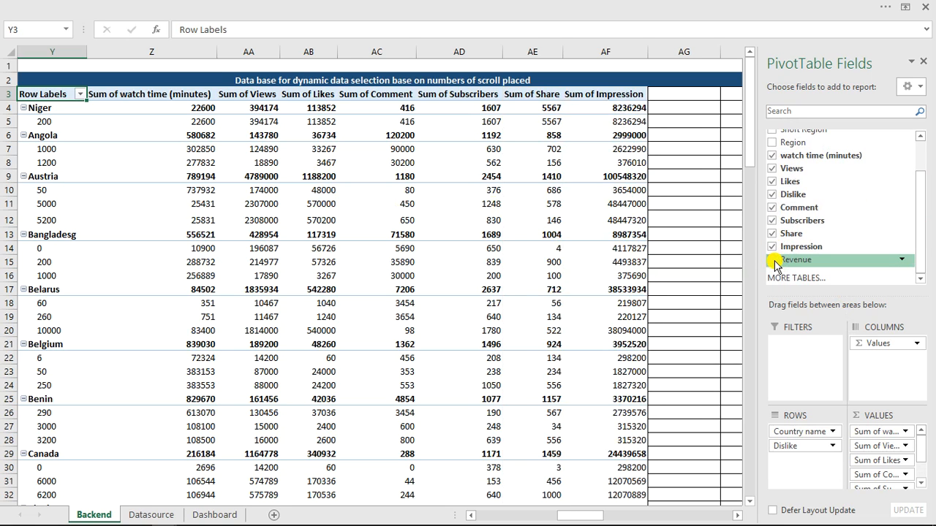
Move the Dislike field from rows to values after Likes, summarize it by Sum, and close the field list
drag(824, 445, 867, 472)
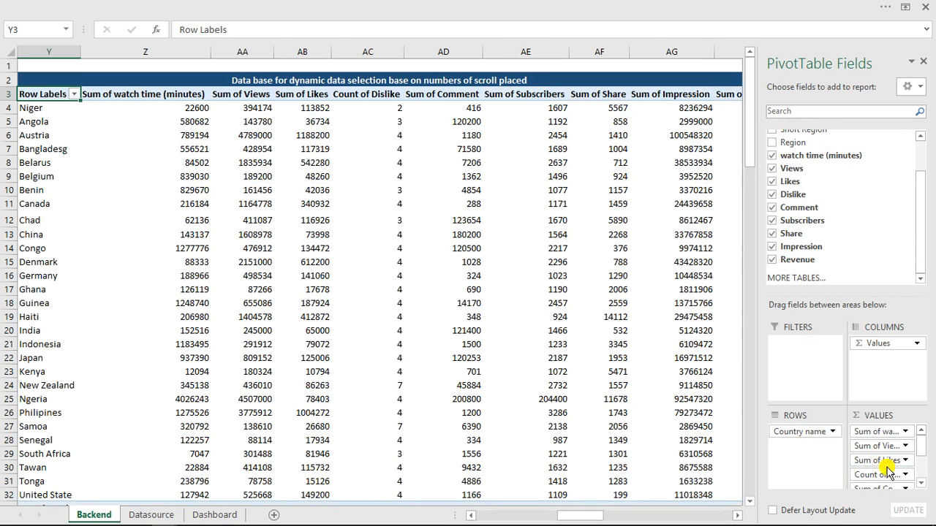
click(906, 475)
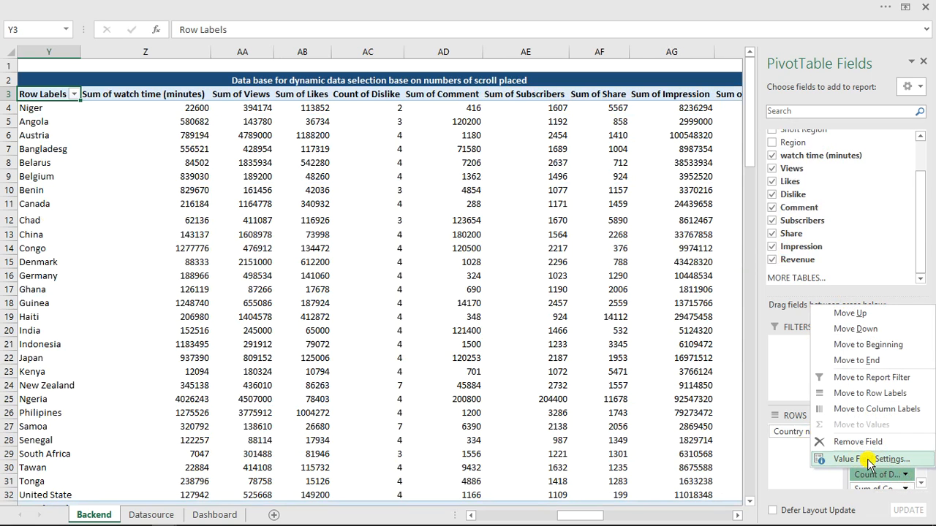
click(869, 461)
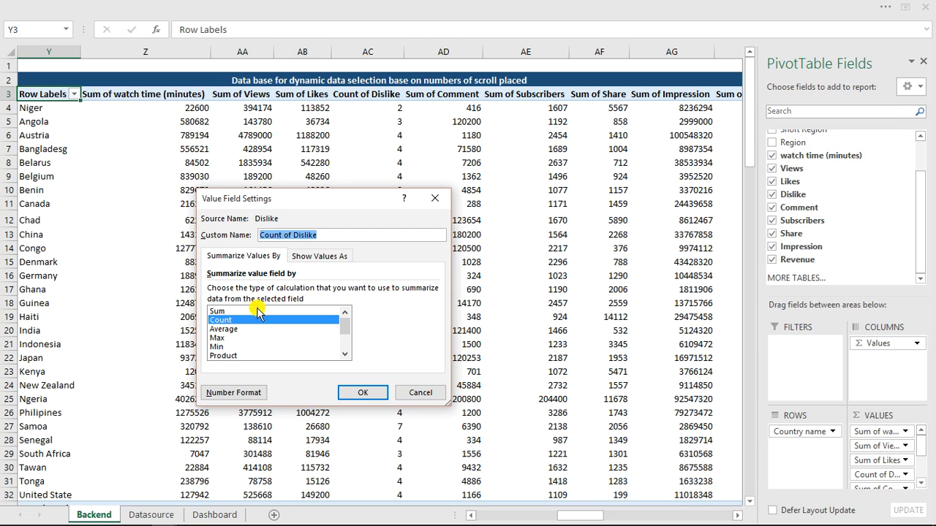
click(257, 311)
click(379, 393)
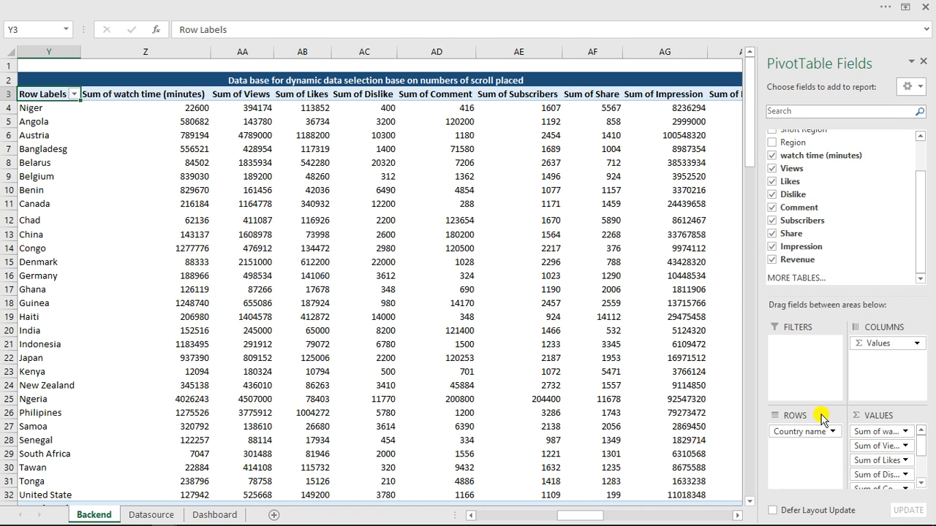
click(923, 63)
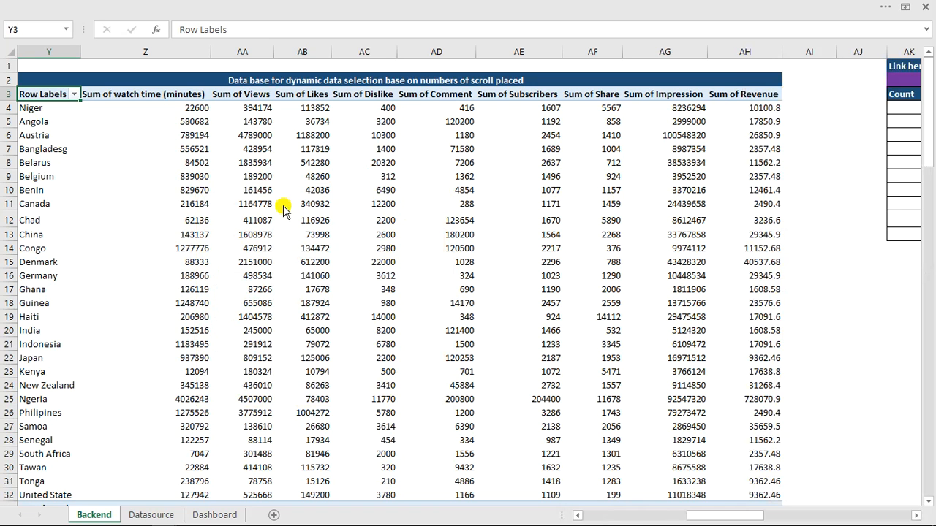
Change the country PivotTable's report layout so its row header shows the field name Country name
drag(739, 516, 727, 512)
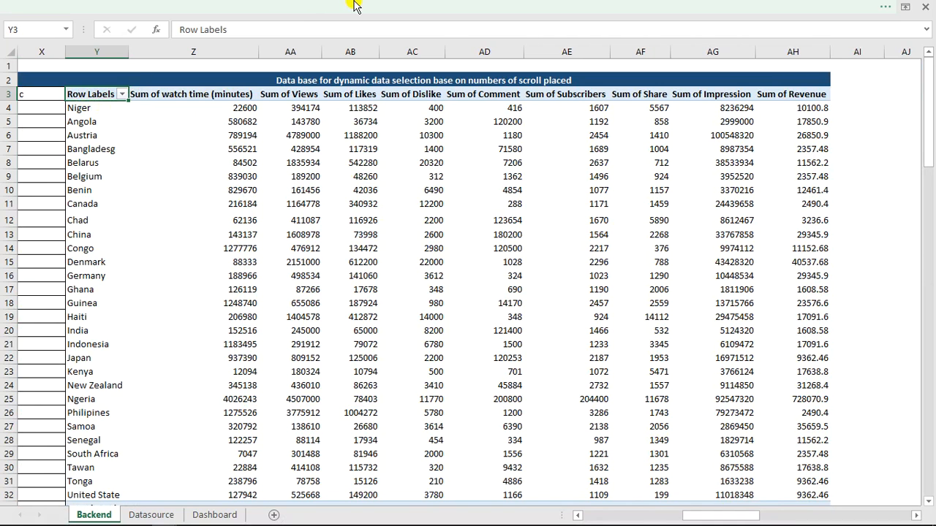
click(432, 176)
click(468, 6)
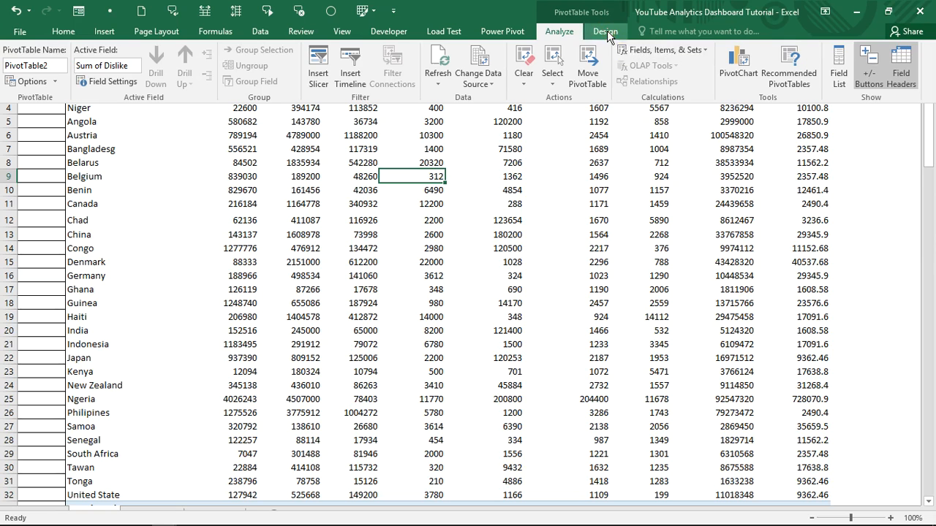
click(605, 32)
click(91, 80)
click(122, 167)
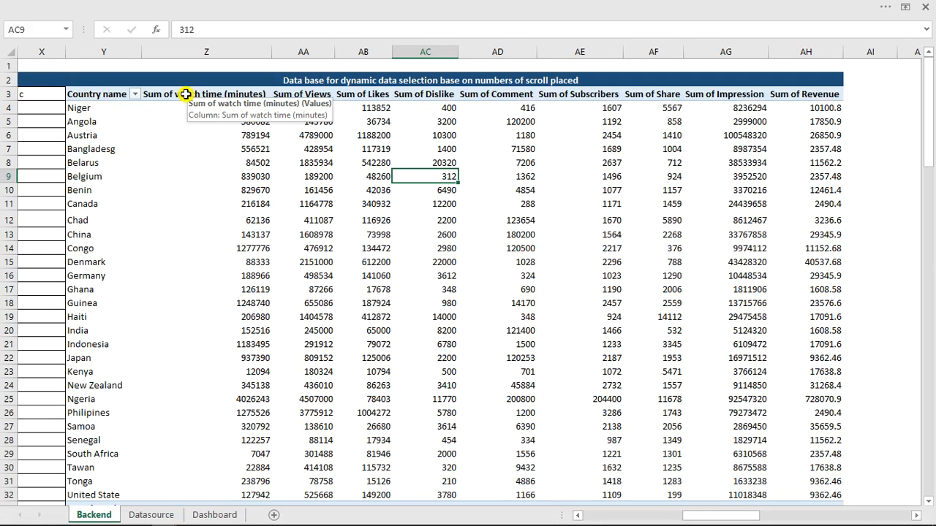
Remove the text "sum of" from the PivotTable's value headers in Z3:AH3 using Replace All with an empty replacement
drag(157, 92, 799, 91)
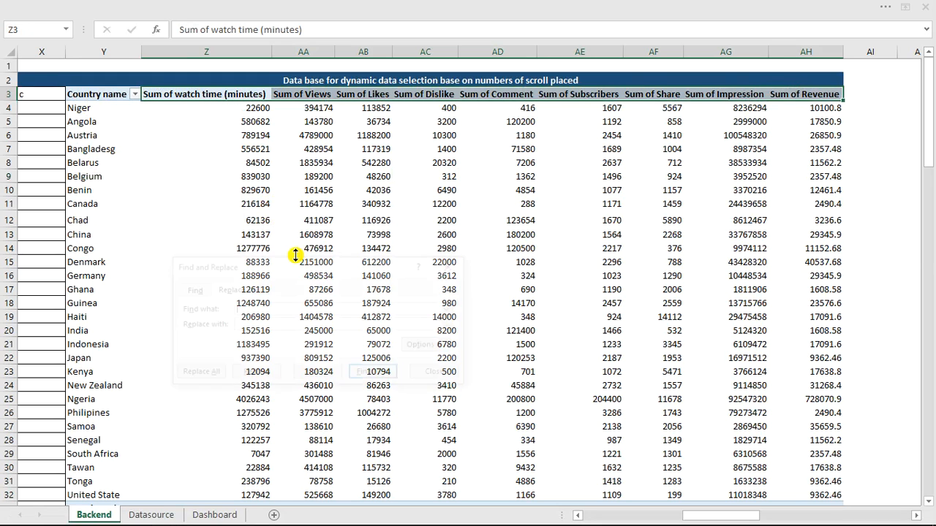
key(ctrl+h)
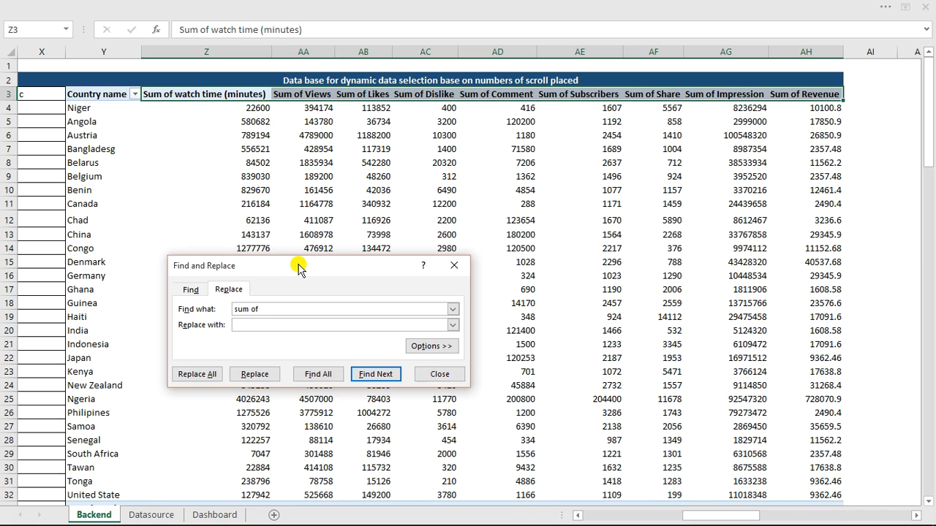
click(199, 375)
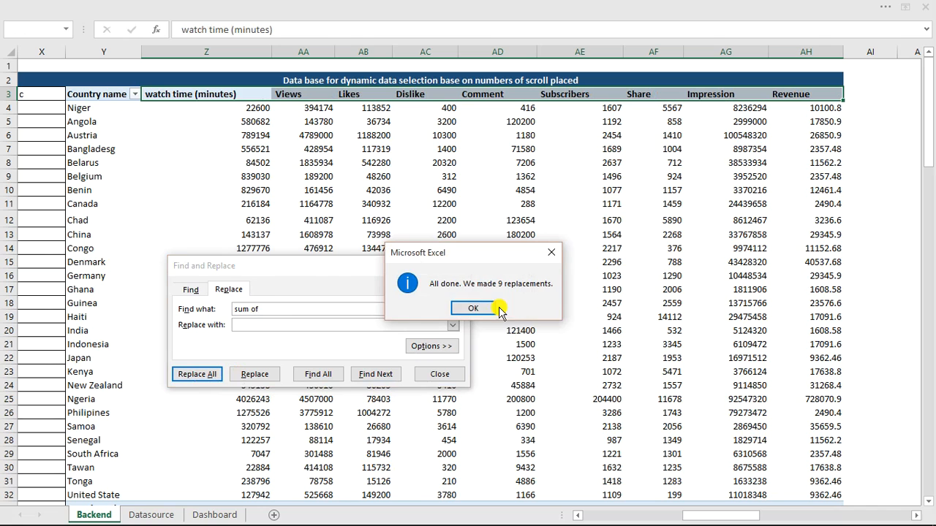
click(488, 310)
click(424, 374)
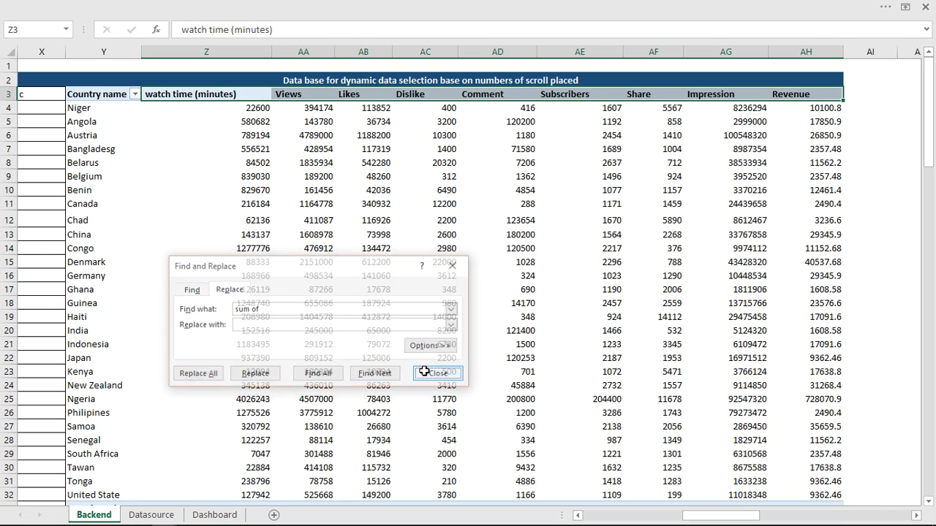
click(239, 203)
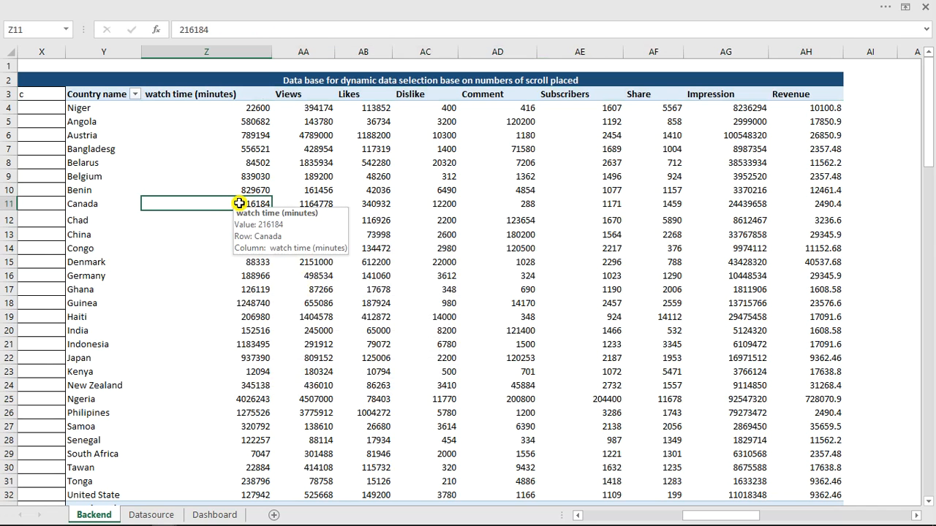
Enter the header Count in cell X3, beside the Country name column, without any stray characters
drag(710, 516, 697, 520)
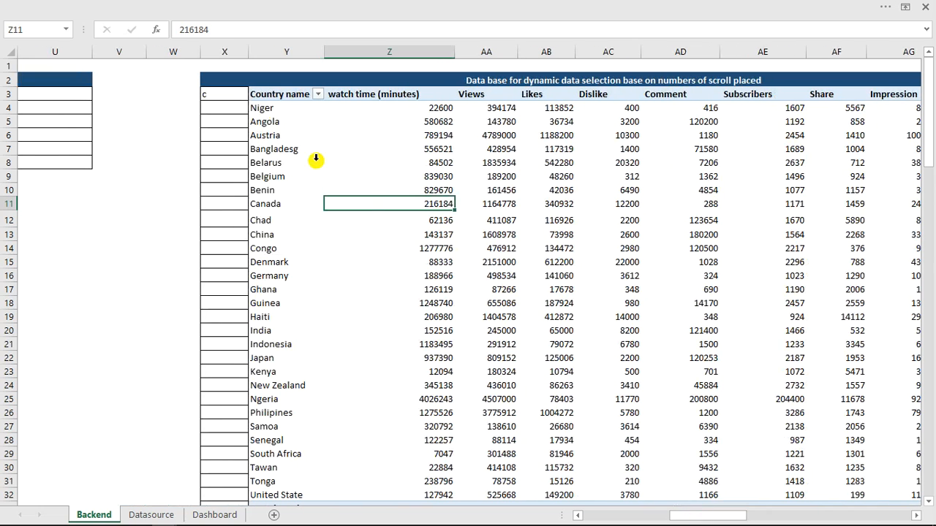
click(229, 96)
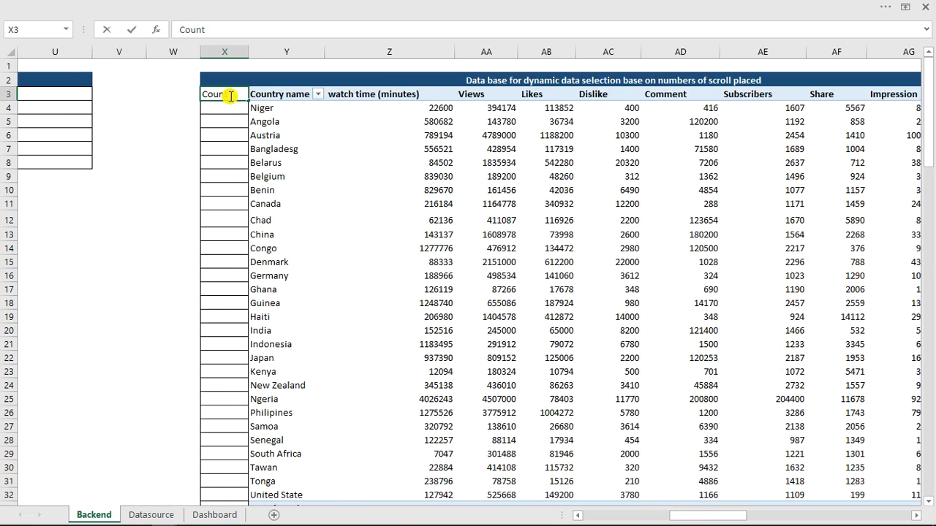
key(Return)
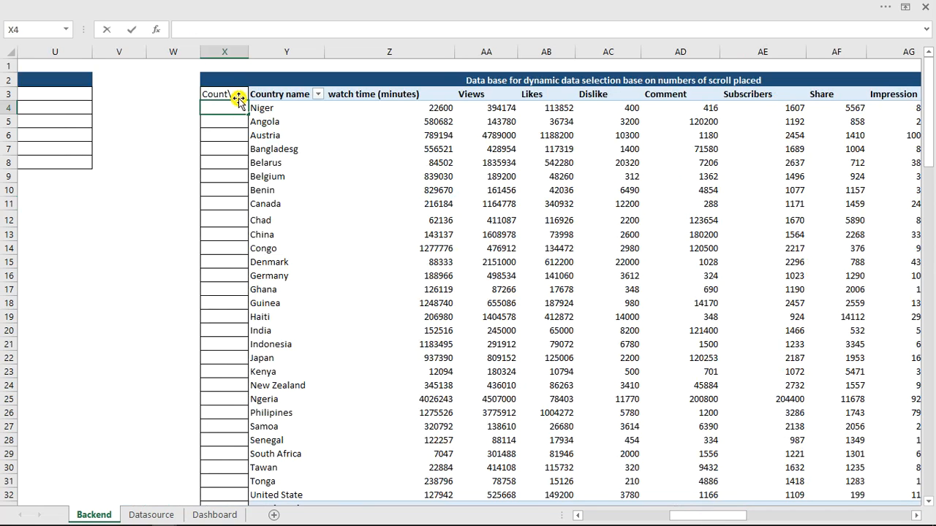
click(240, 92)
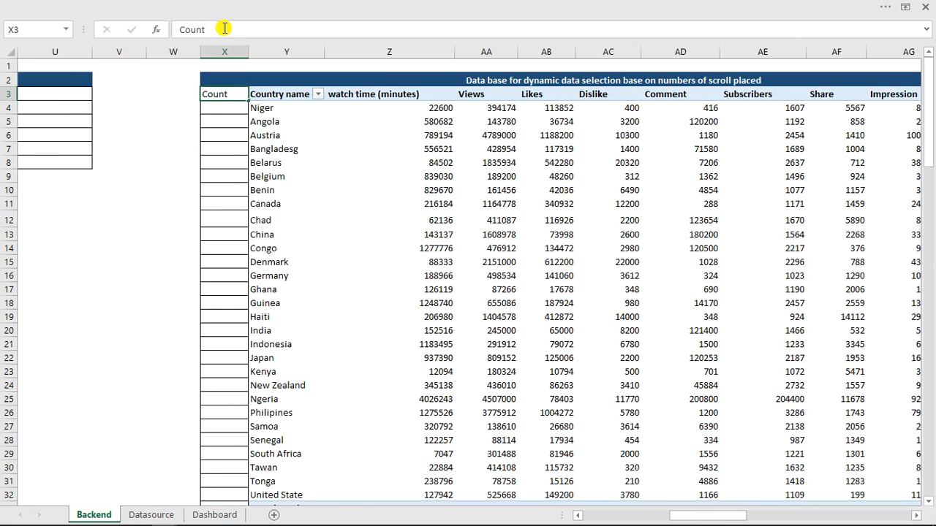
key(Return)
Enter 1 in cell X4 and fill it down the Count column alongside the country list
text(1)
key(Return)
click(239, 110)
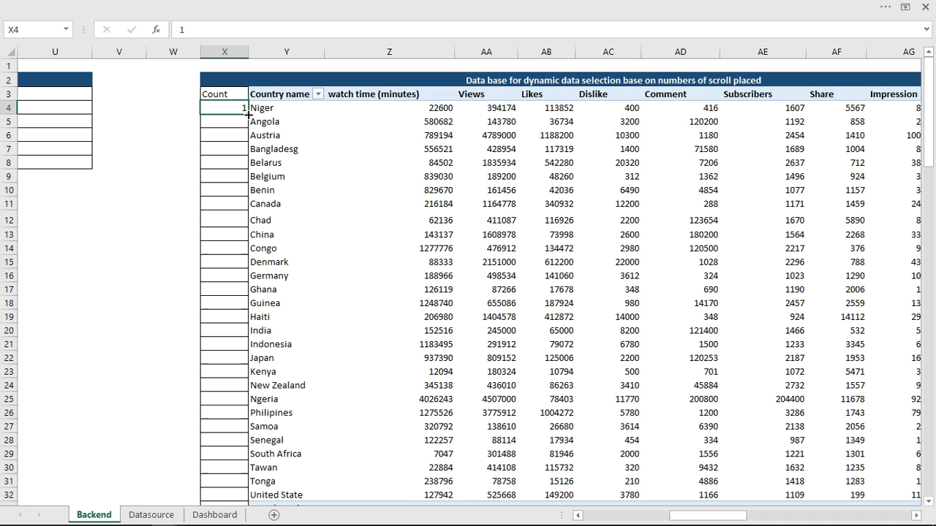
double_click(249, 114)
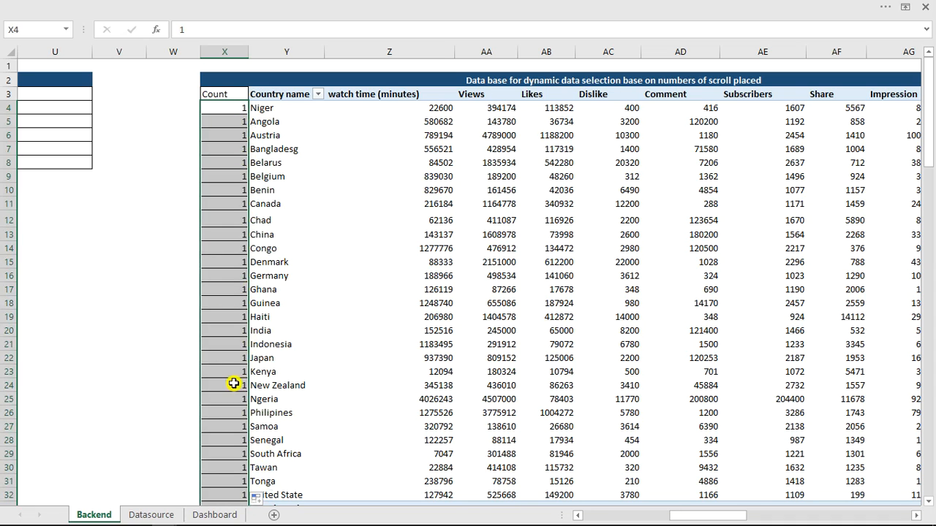
Switch the Count column's autofill from copied cells to an incrementing series
click(259, 497)
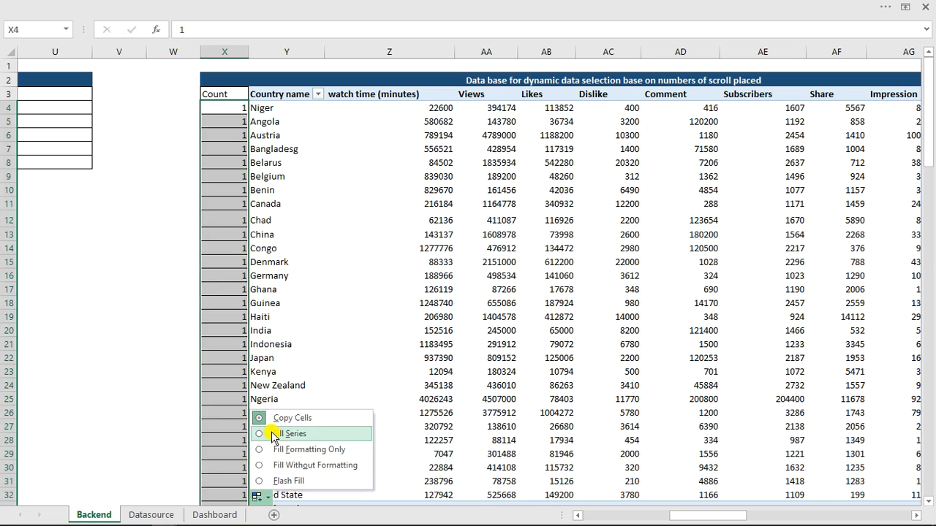
click(276, 433)
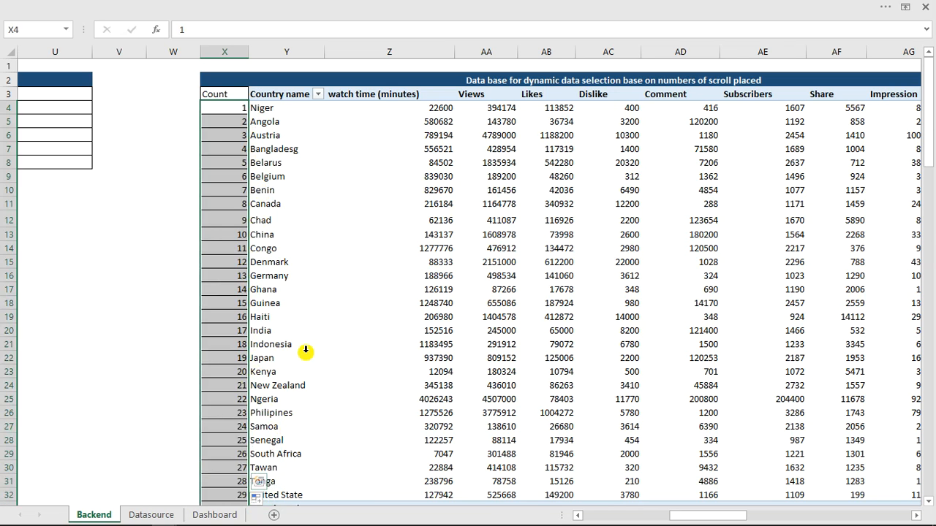
scroll(305, 353, down, 7)
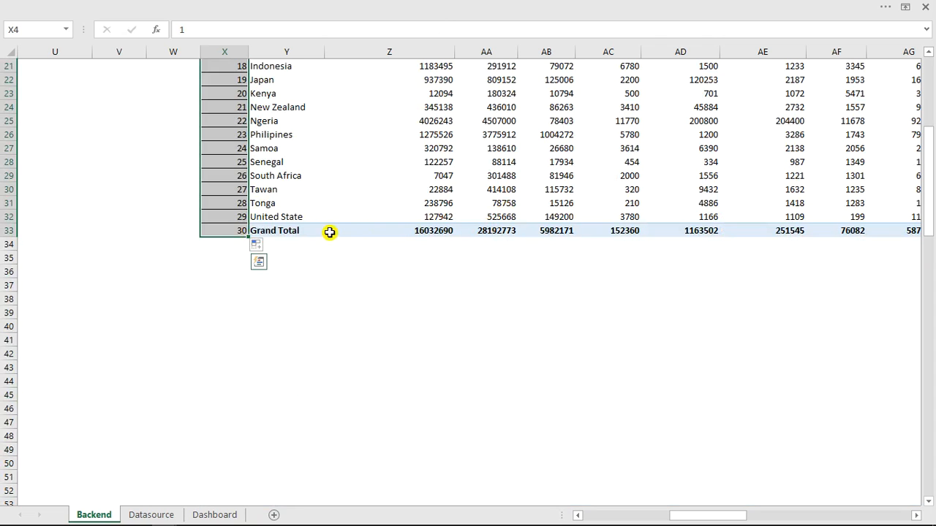
Remove the Grand Total row from the country PivotTable and clear the surplus count in cell X33
click(284, 231)
right_click(285, 232)
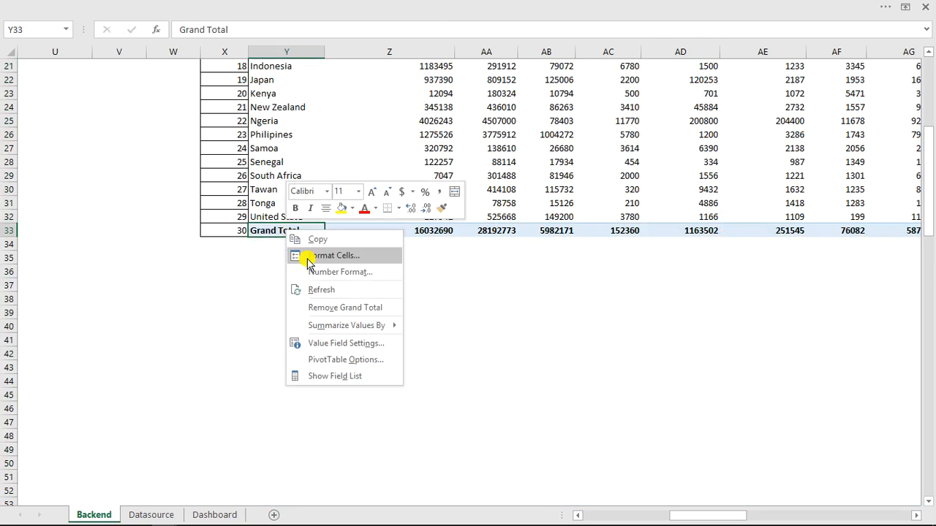
click(338, 308)
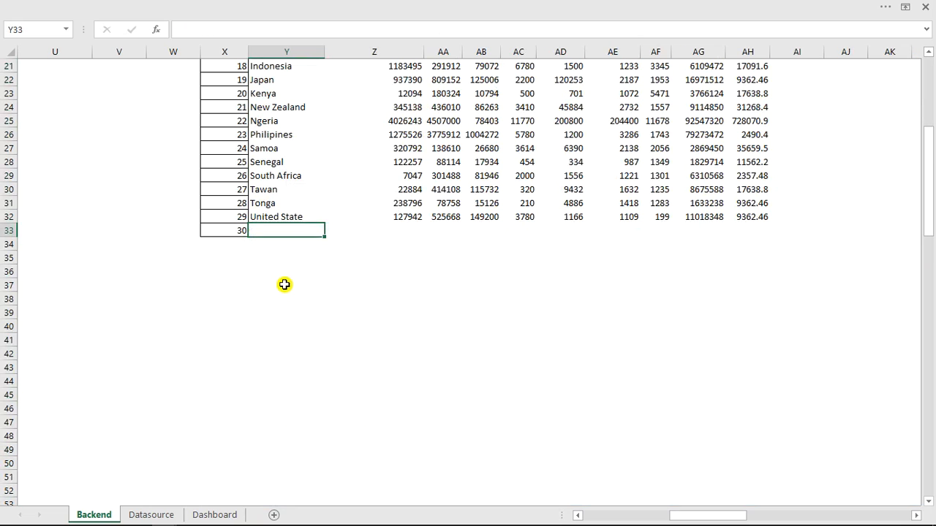
click(232, 231)
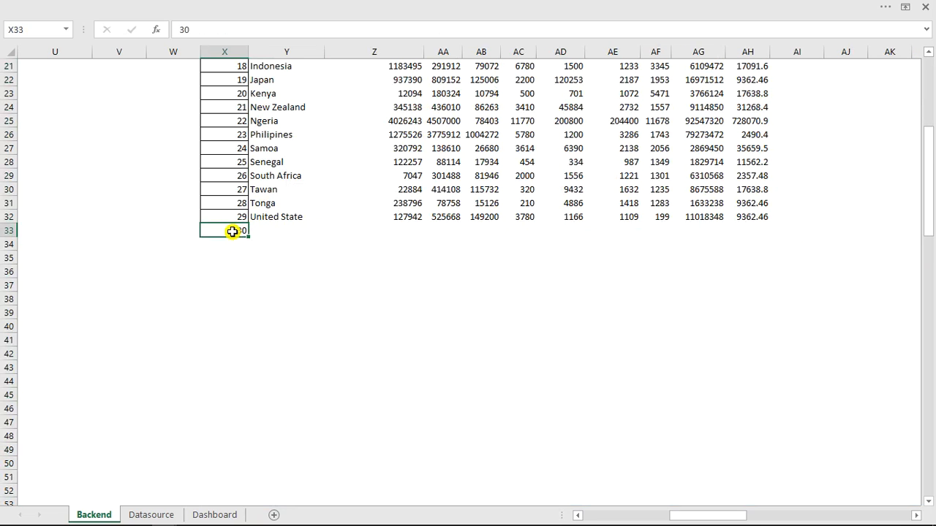
scroll(341, 282, up, 7)
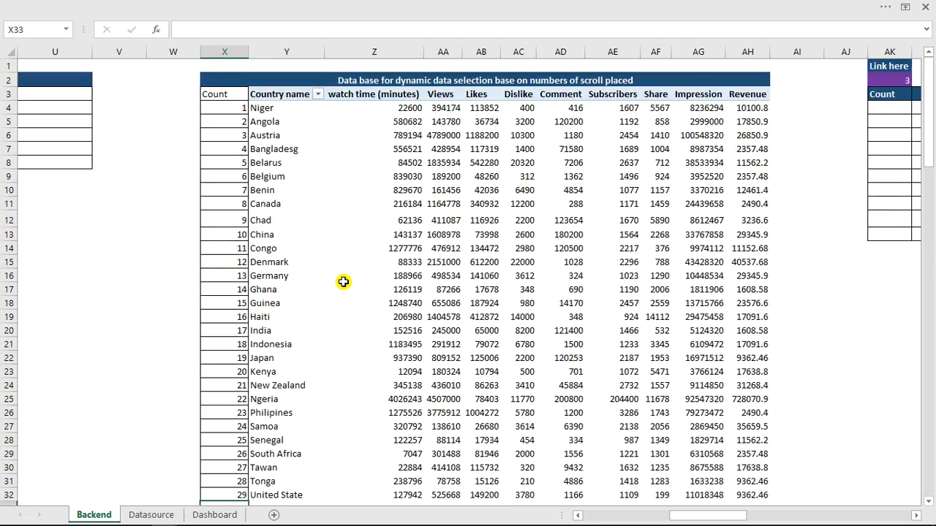
Clear the value in cell AK2 below the Link here label and go to the Dashboard sheet
drag(693, 514, 749, 517)
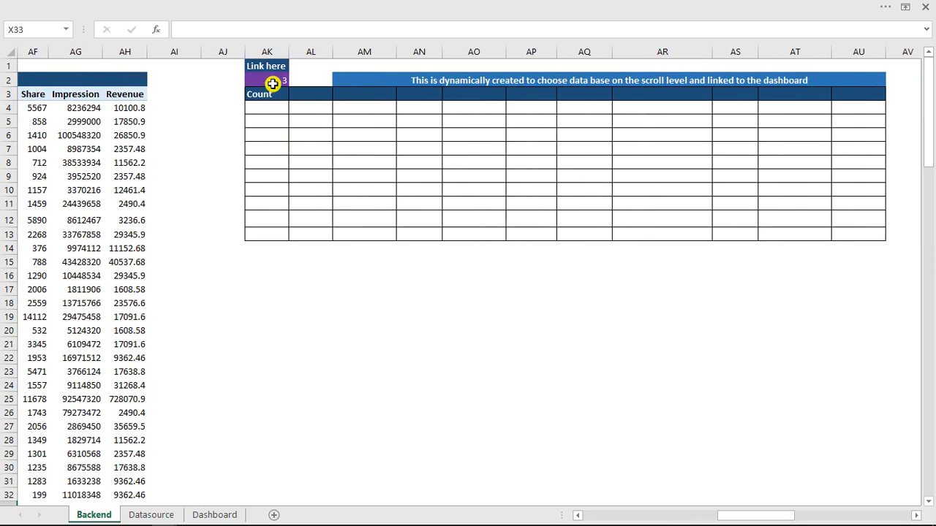
click(272, 82)
click(368, 386)
click(191, 515)
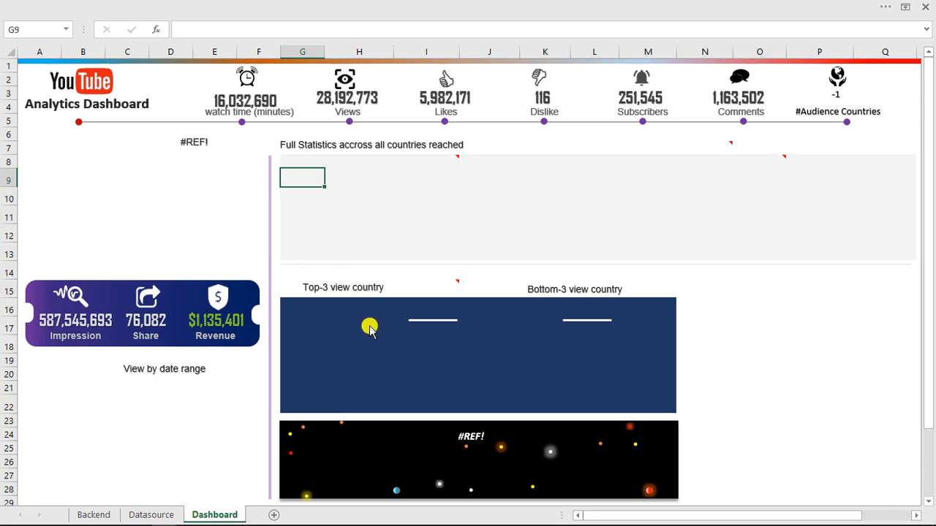
Examine the ribbon customization options for the Developer entry and close them without saving changes
click(439, 6)
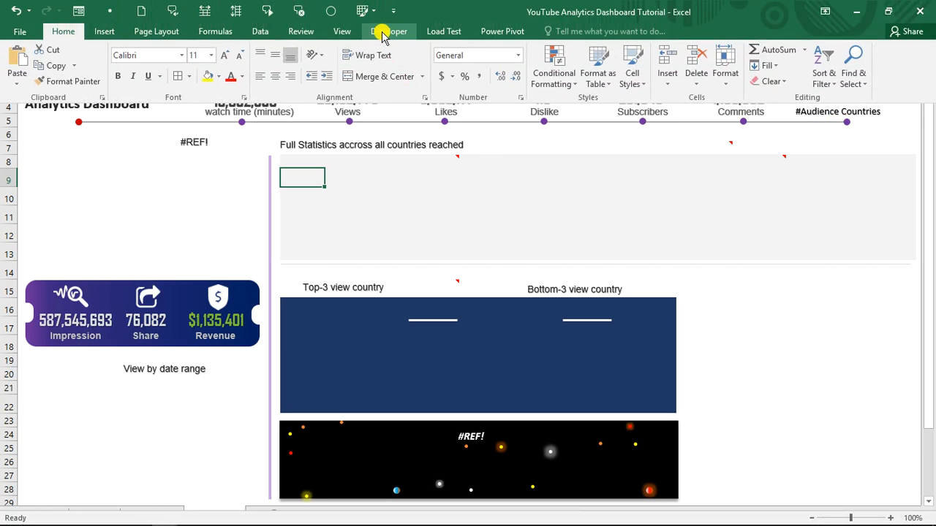
right_click(379, 35)
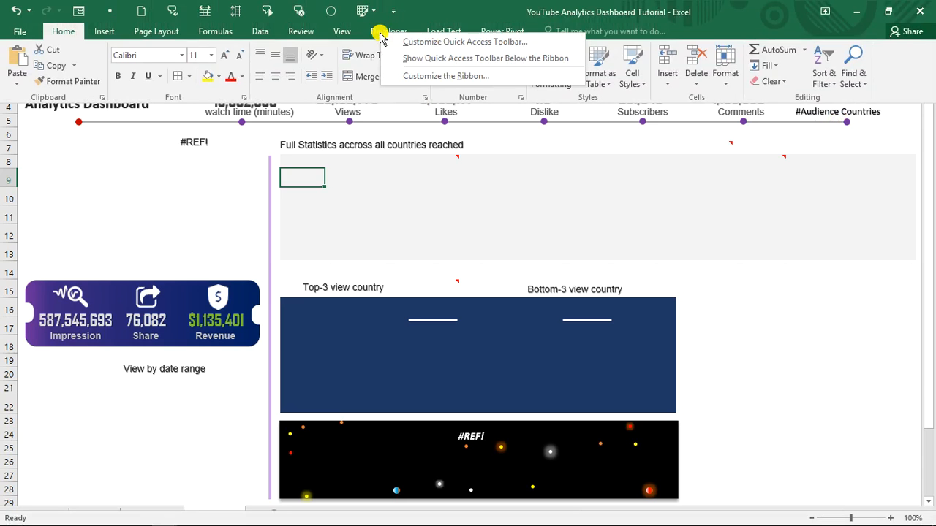
click(417, 76)
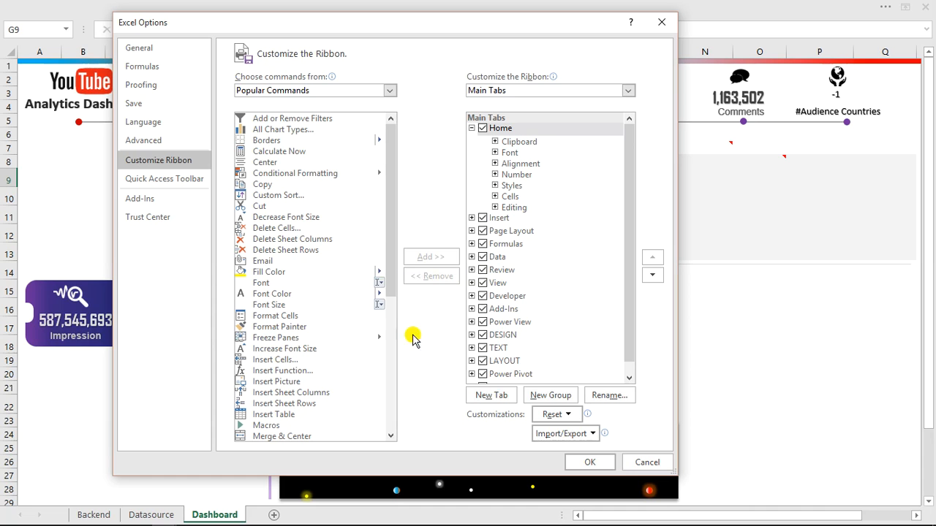
click(648, 463)
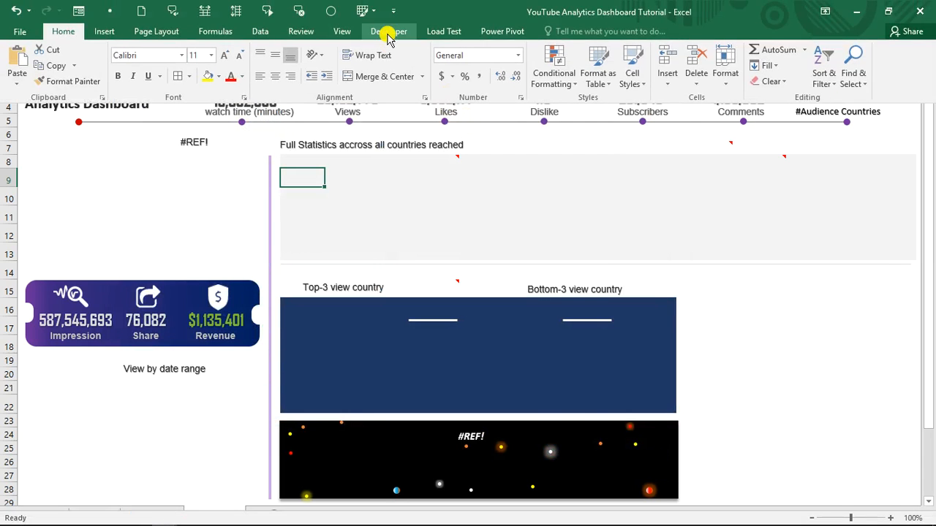
Insert a horizontal scroll bar form control above the statistics area, beneath #Audience Countries
click(388, 31)
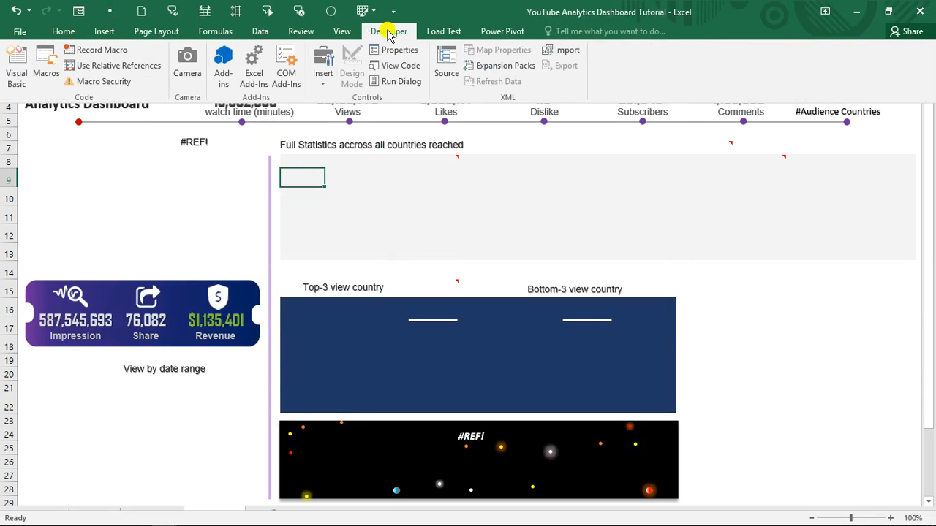
click(323, 81)
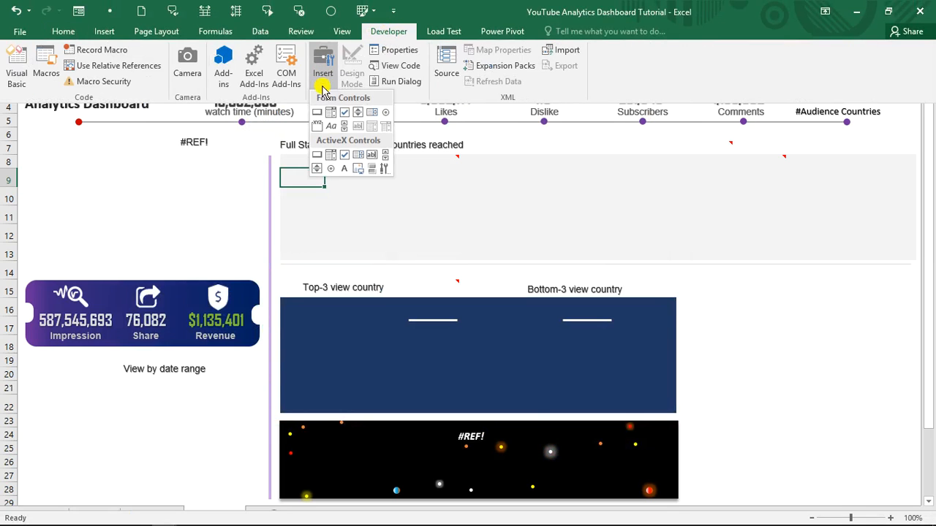
click(345, 127)
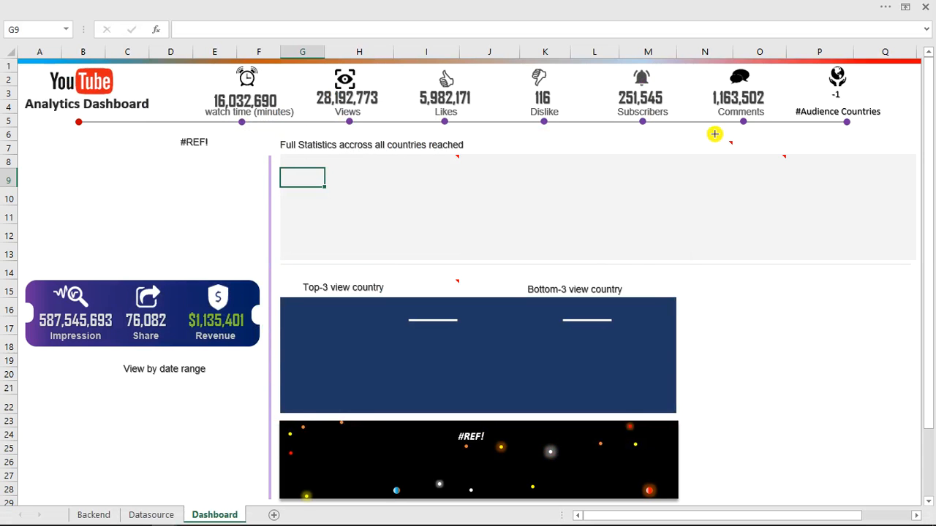
mouse_move(738, 135)
mouse_down()
mouse_move(800, 151)
mouse_move(881, 151)
mouse_up()
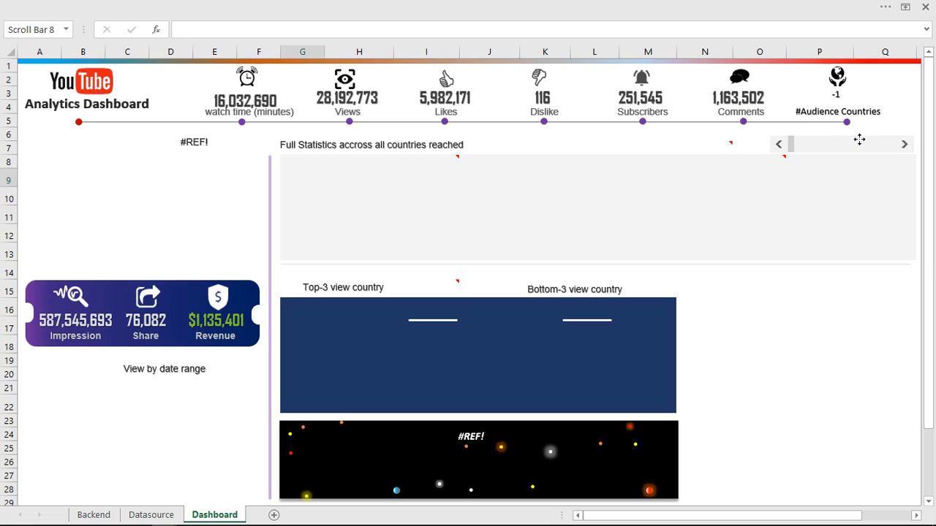
click(859, 140)
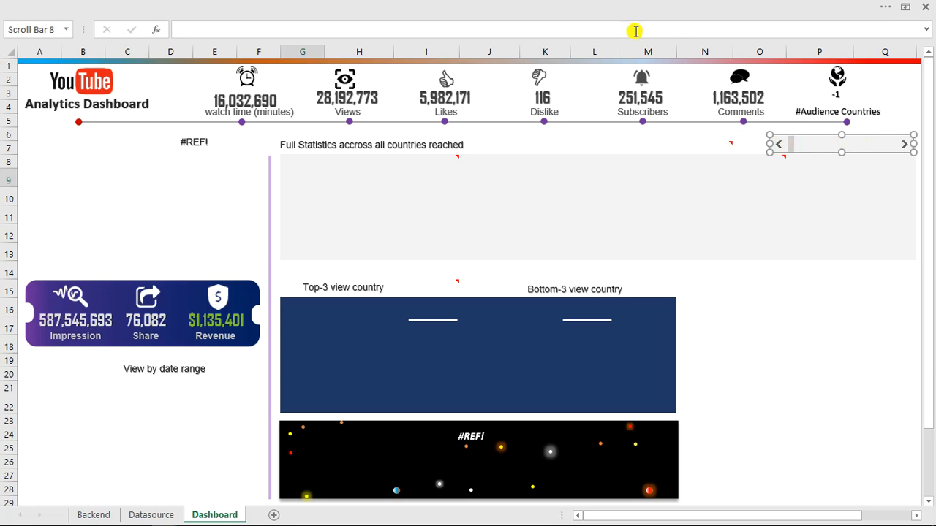
Set the scroll bar's current value to 1, minimum value to 1 and maximum value to 25 in its control format
right_click(825, 148)
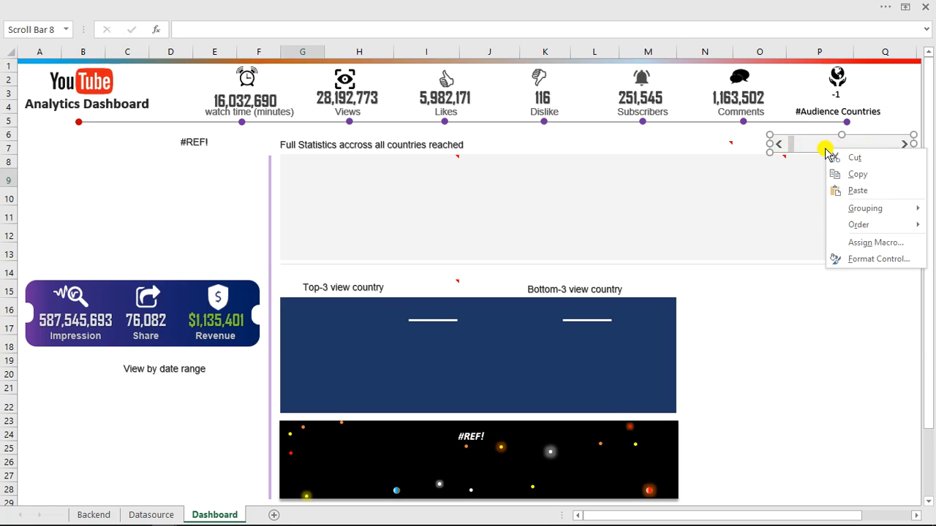
click(873, 257)
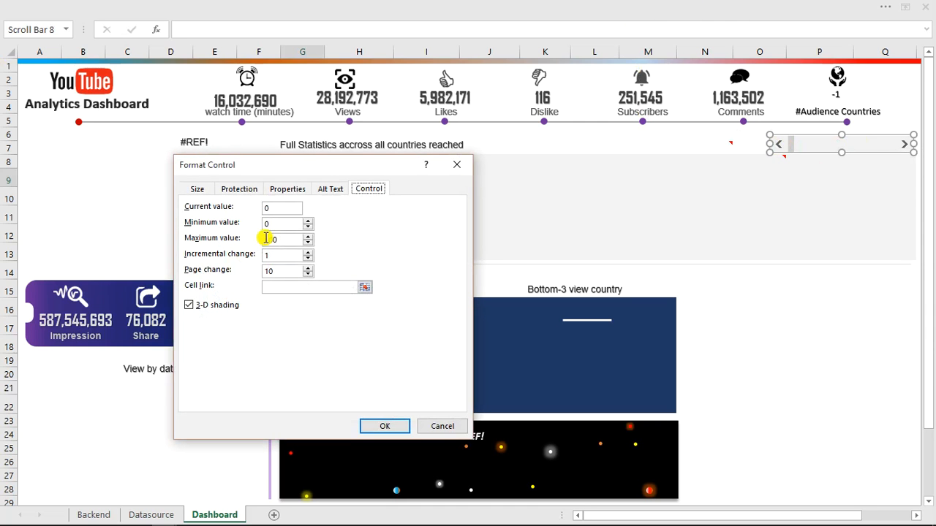
double_click(267, 208)
click(256, 211)
text(1)
double_click(267, 223)
text(1)
double_click(278, 240)
text(25)
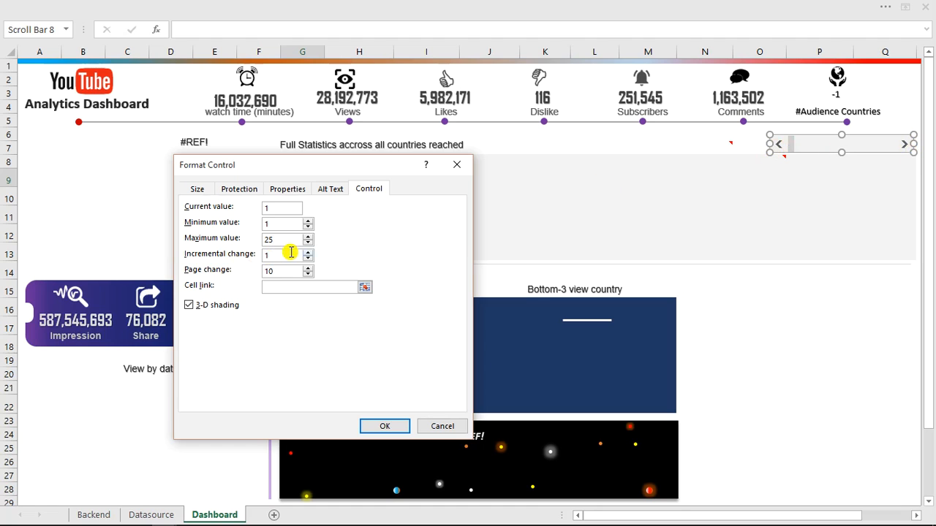
Set the scroll bar's page change to 5
click(267, 269)
text(10)
double_click(269, 271)
click(257, 280)
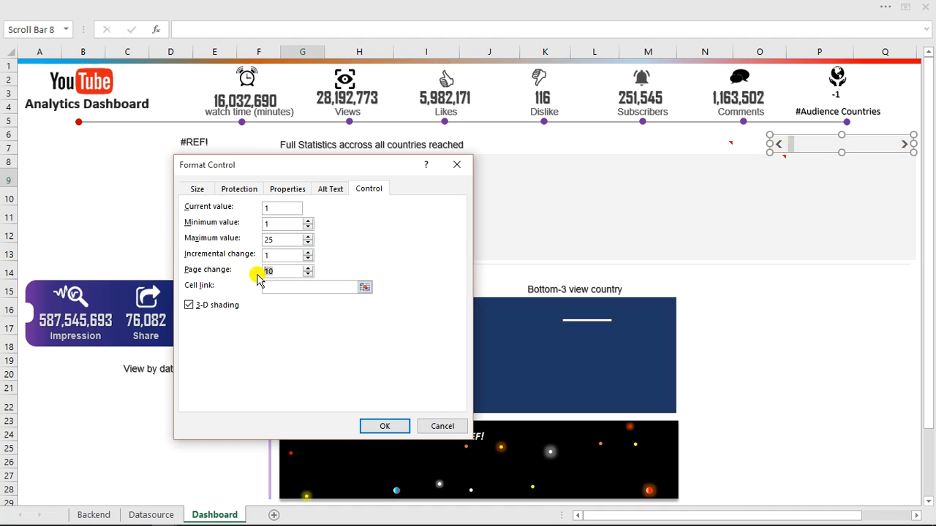
text(5)
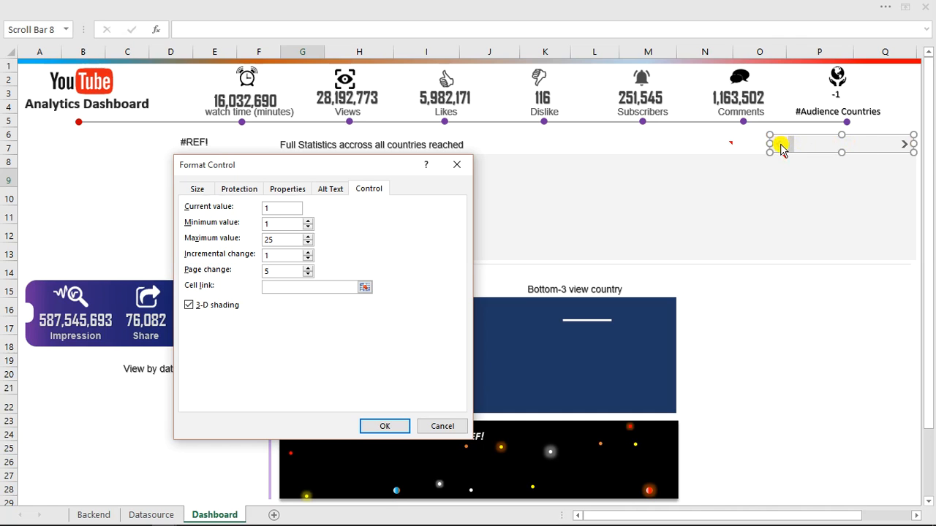
Link the scroll bar to cell Backend!$AK$2, apply the control settings and deselect the scroll bar
click(302, 289)
click(93, 515)
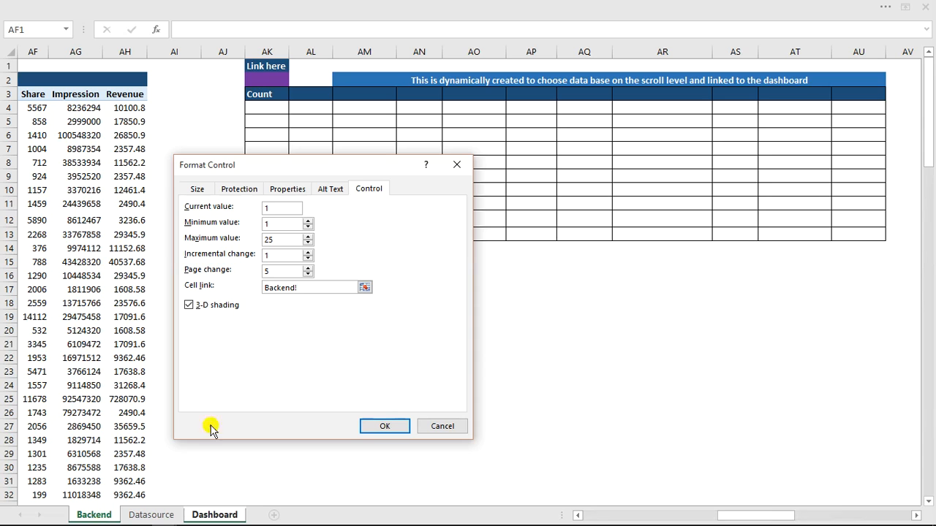
click(267, 81)
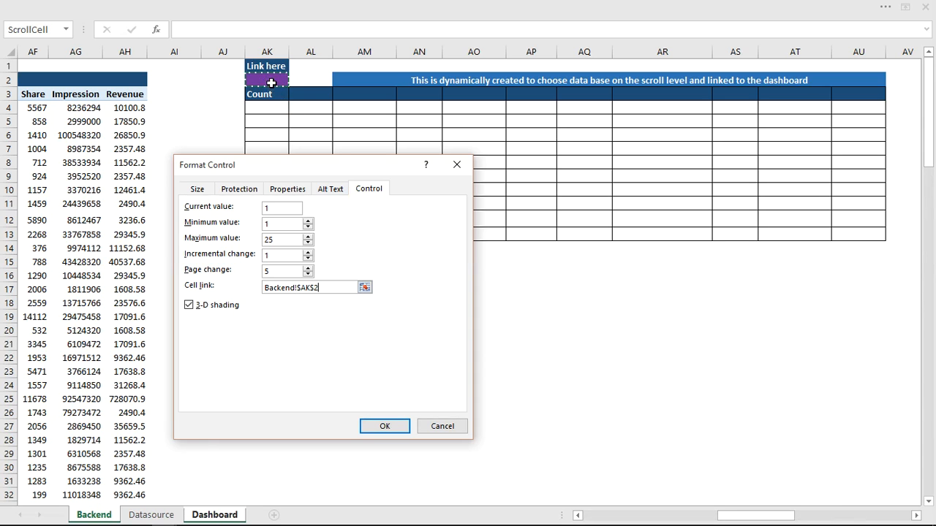
click(384, 426)
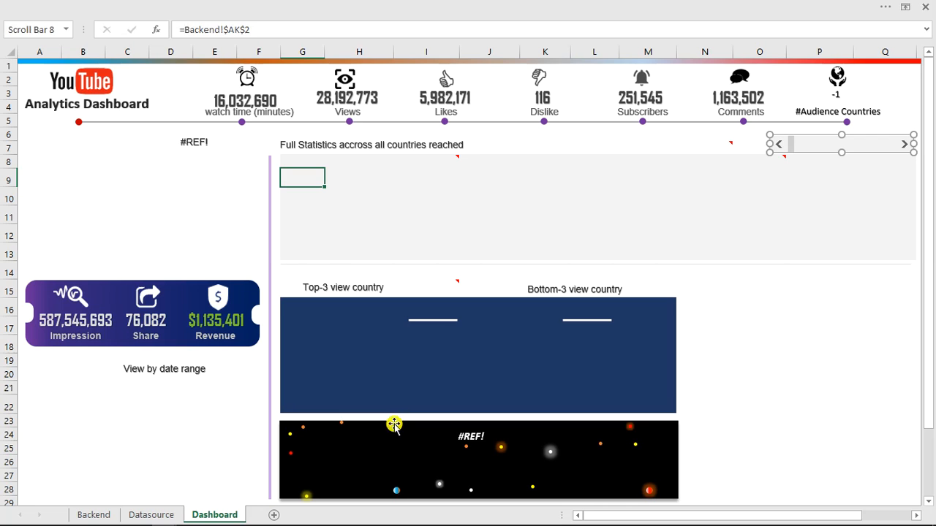
click(781, 345)
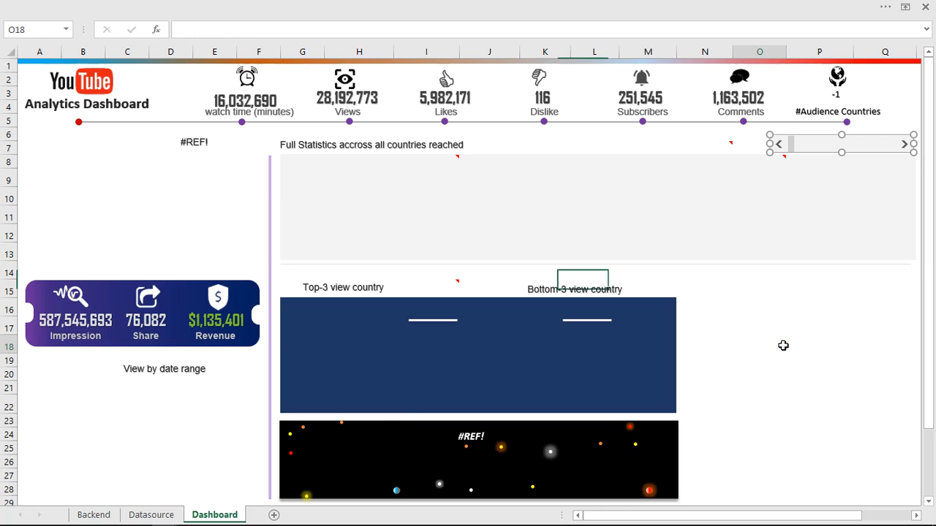
Test the scroll bar one increment forward and back, checking linked cell AK2 on the Backend sheet
click(906, 147)
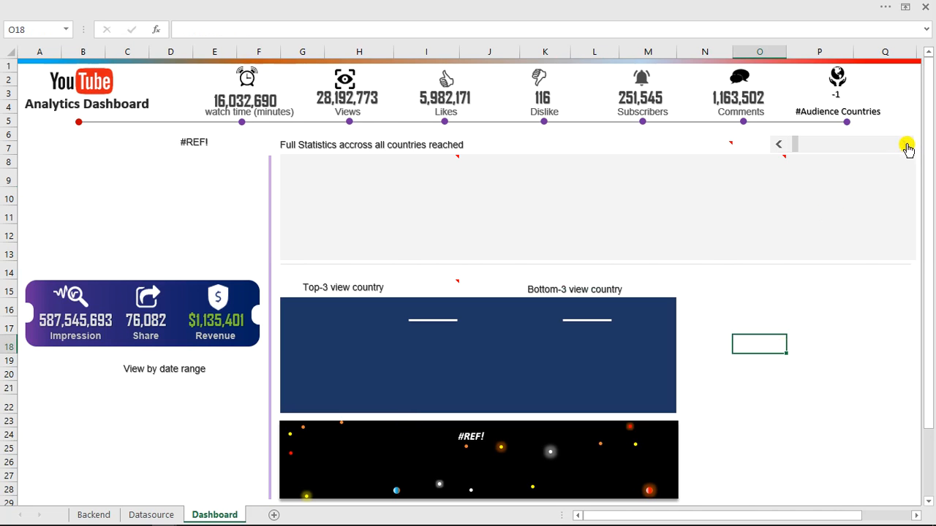
click(103, 515)
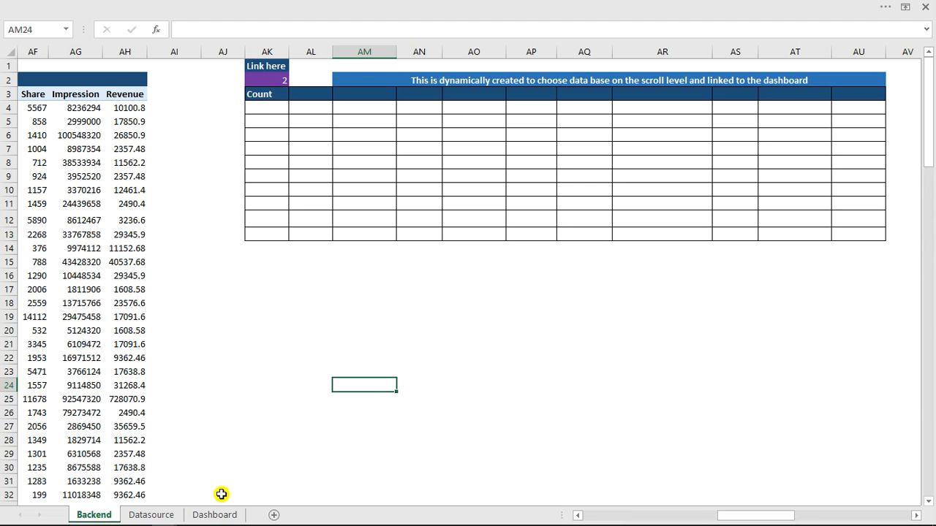
click(219, 516)
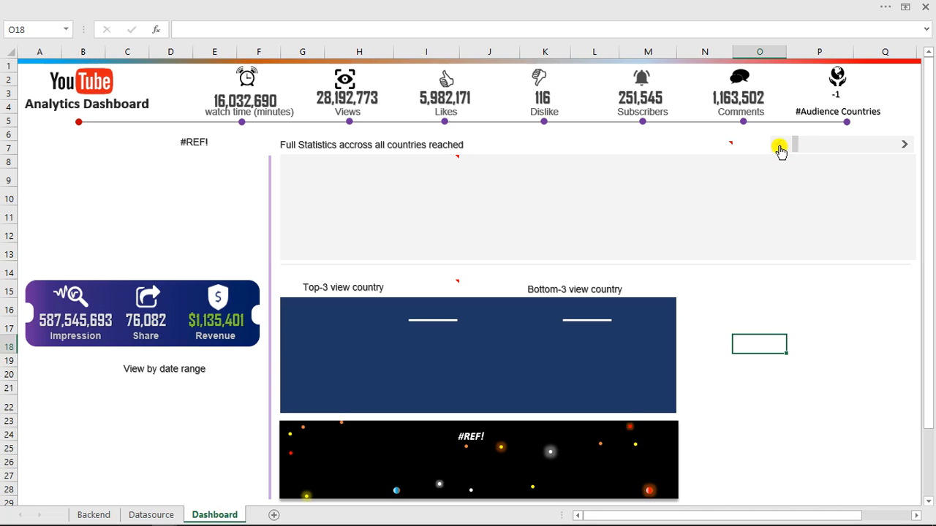
click(96, 515)
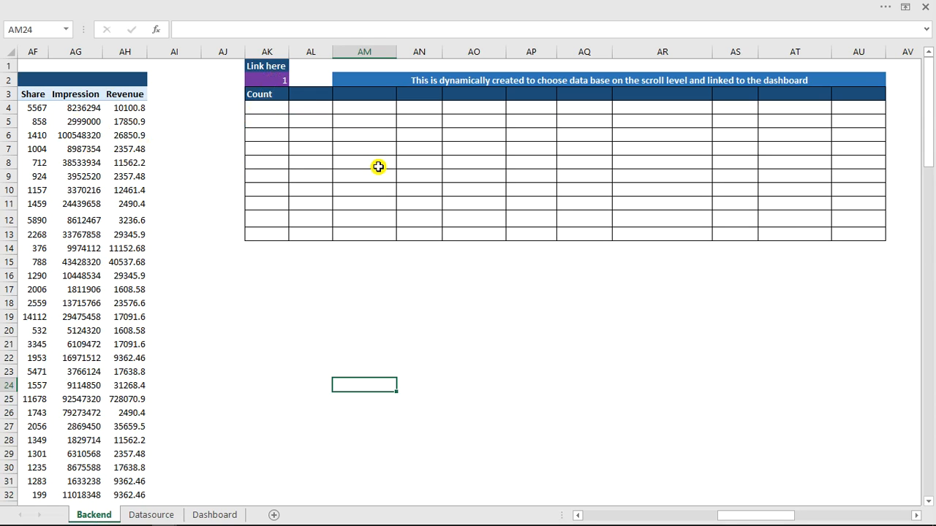
Name the per-country data range X4:AH32, from Count to Revenue without the header row, DataRange
drag(720, 515, 690, 516)
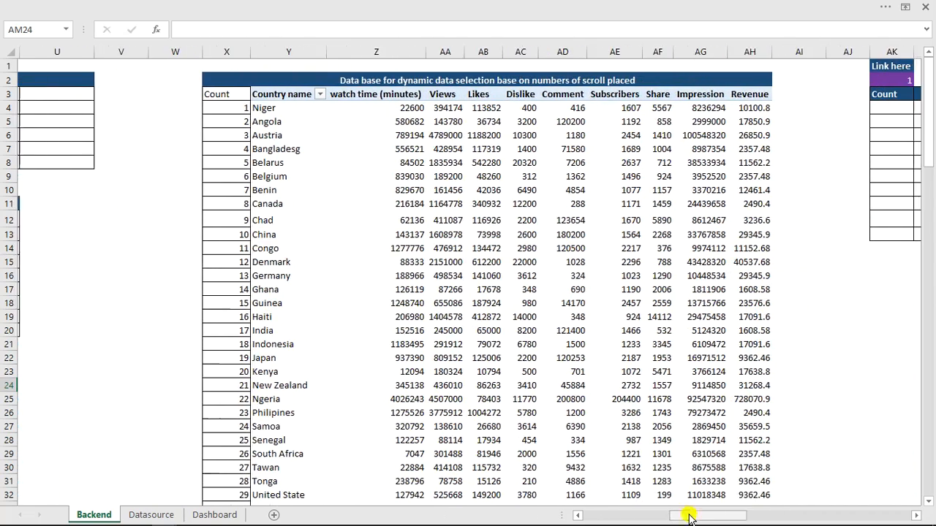
click(230, 107)
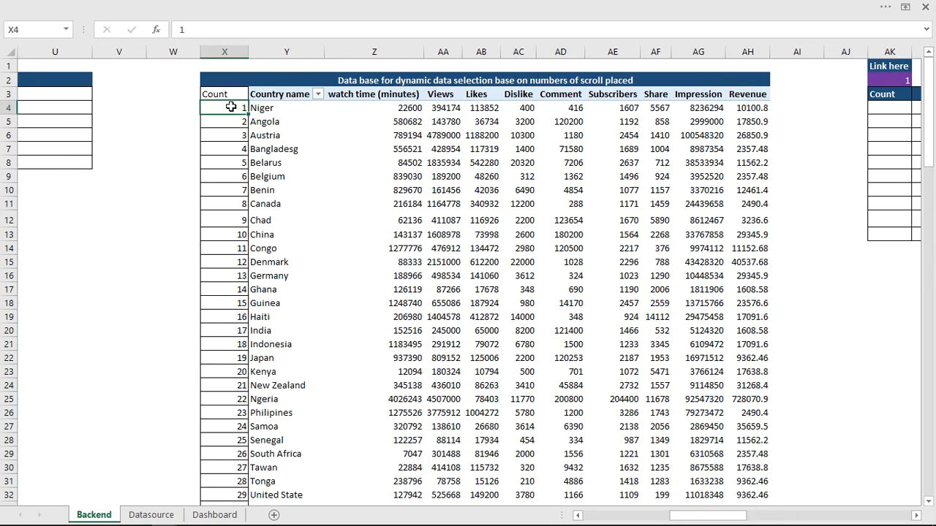
drag(233, 107, 758, 148)
scroll(560, 283, up, 8)
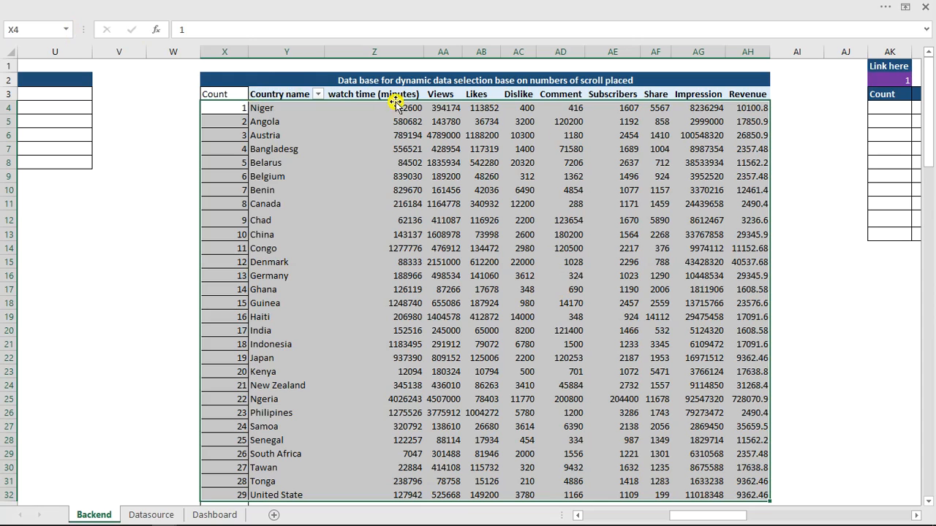
click(42, 30)
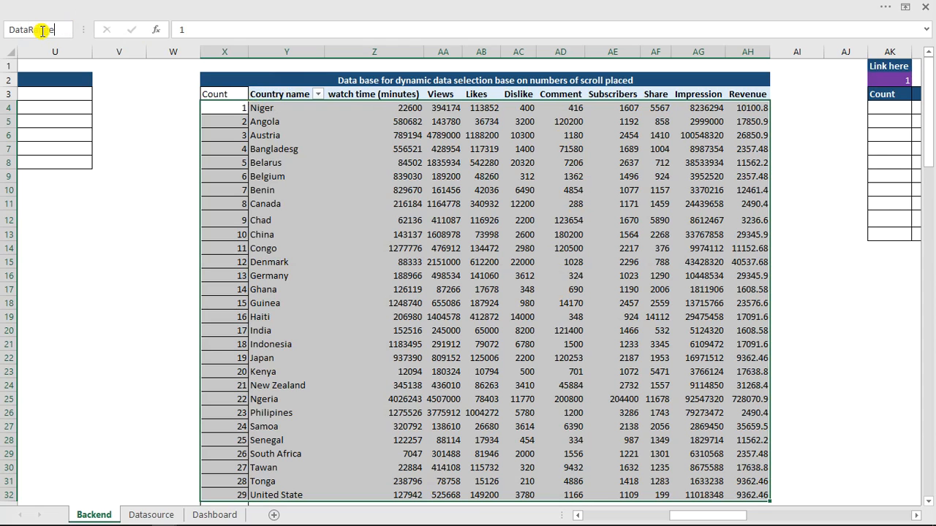
key(Return)
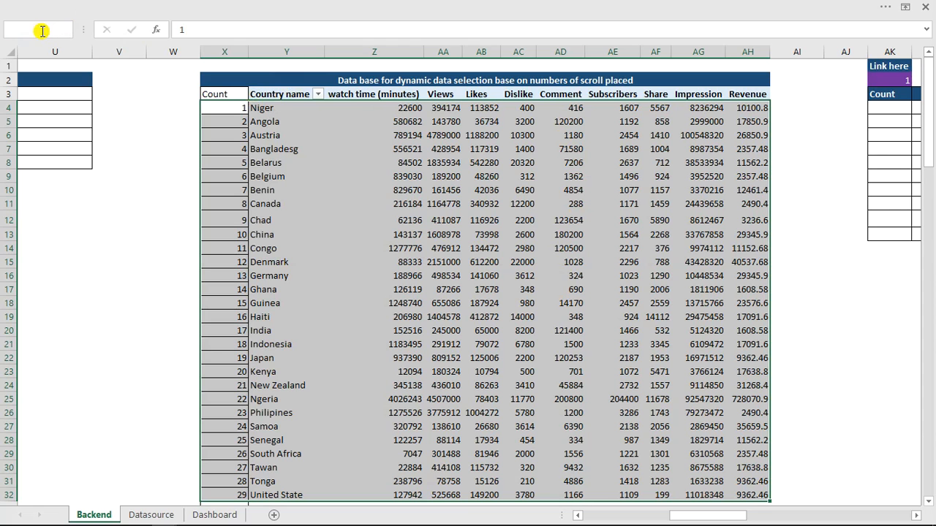
click(658, 204)
Check the cell name of the scroll bar's linked cell AK2
drag(718, 515, 749, 516)
click(451, 81)
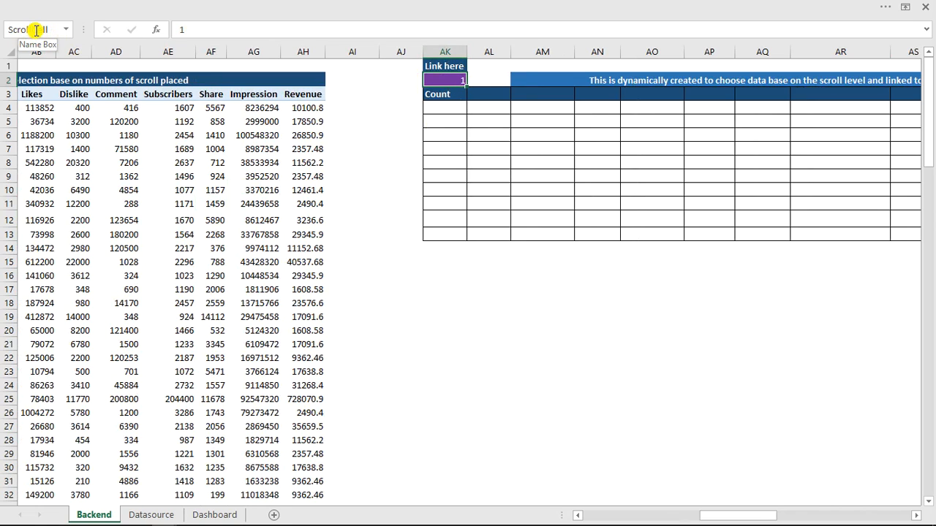
Start an INDEX formula in cell AK4, the first Count row, with DataRange as its array
click(444, 109)
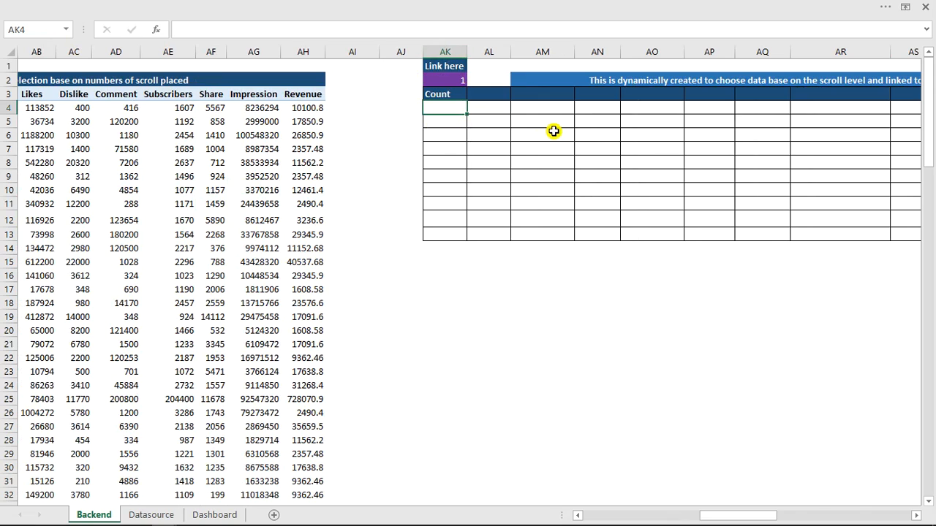
text(=ind)
double_click(454, 122)
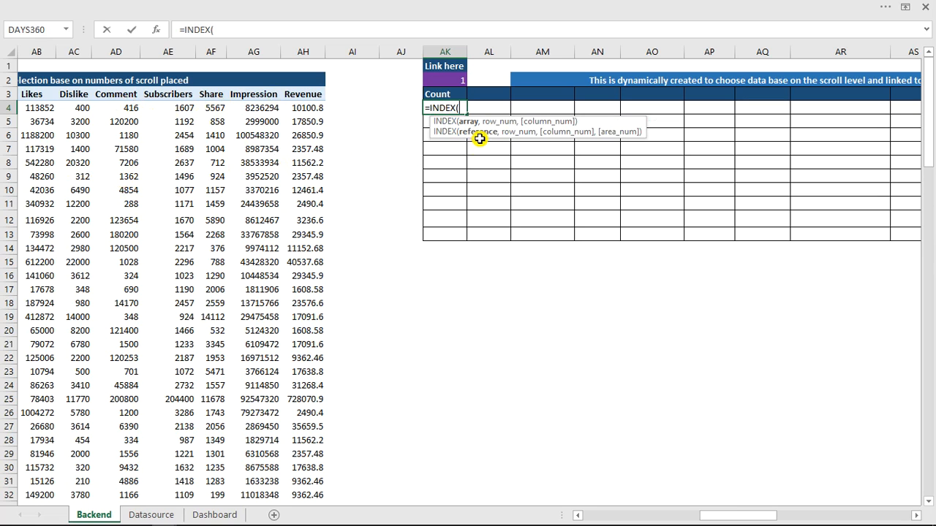
text(d)
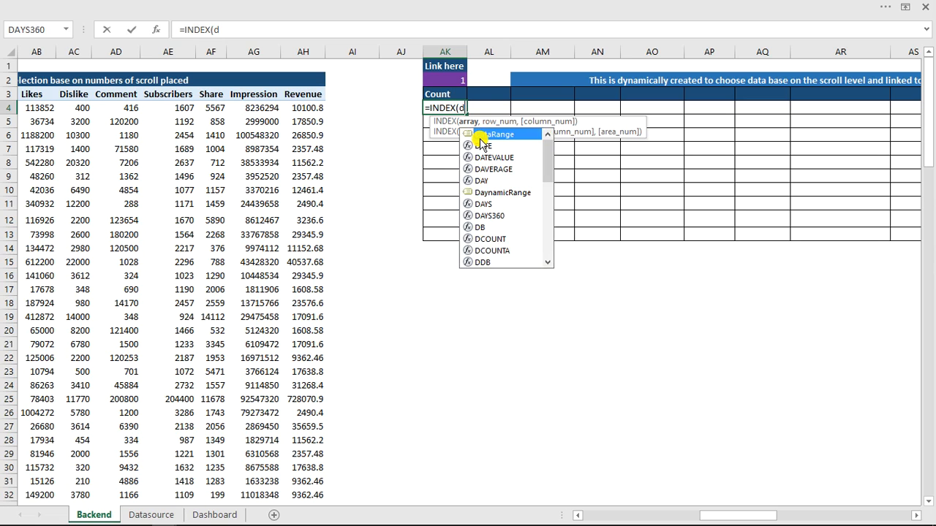
double_click(480, 136)
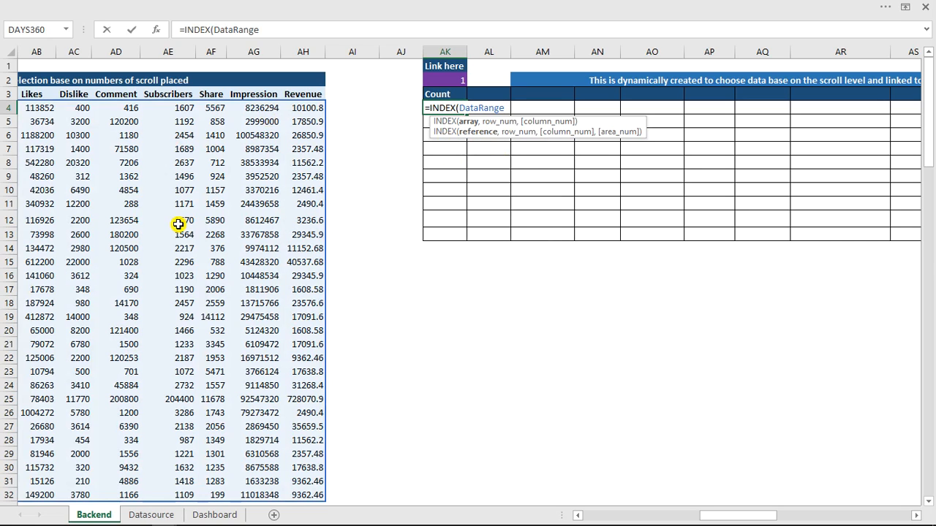
text(,)
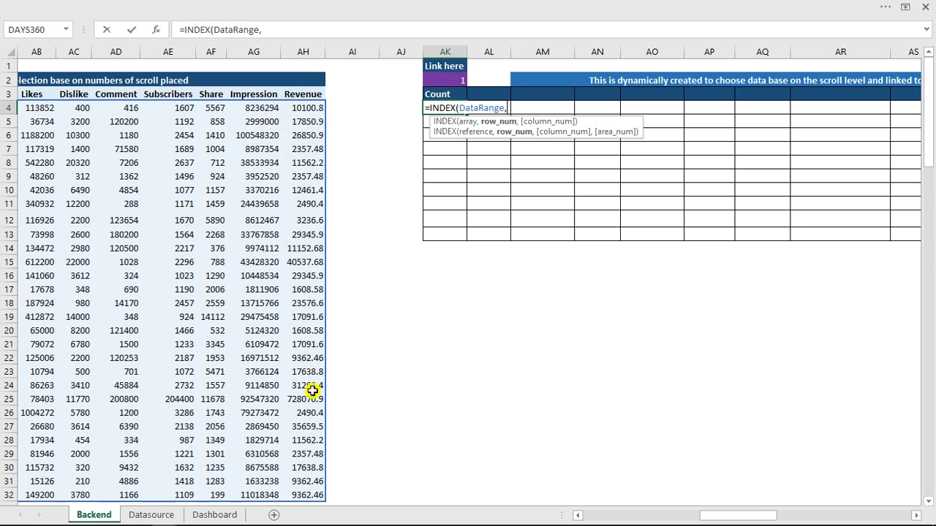
Enter ScrollCell+ROWS(AJ4:AJ4) as the row number of the INDEX formula in AK4
click(456, 81)
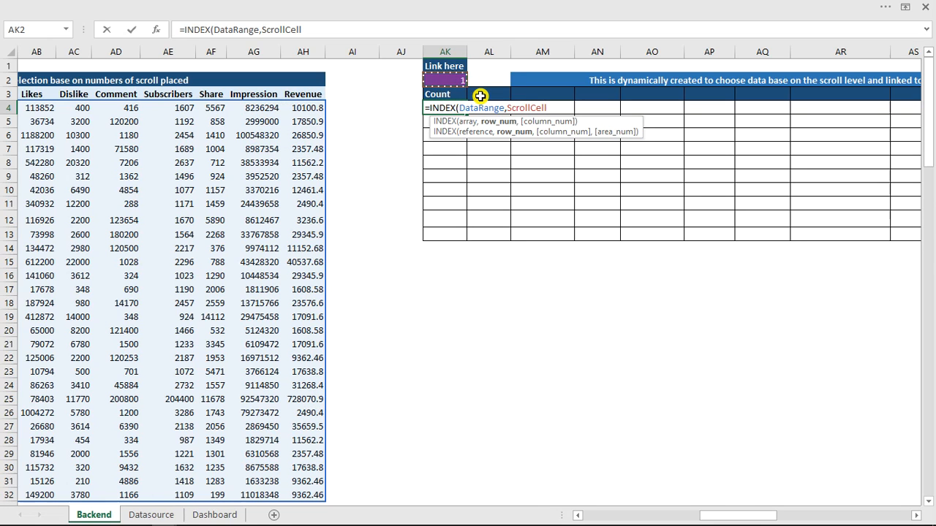
text(+)
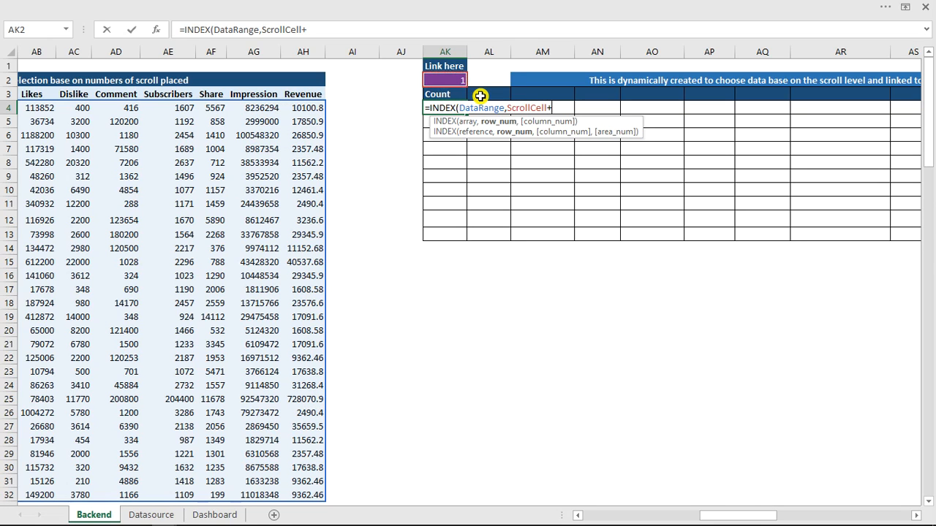
text(rows)
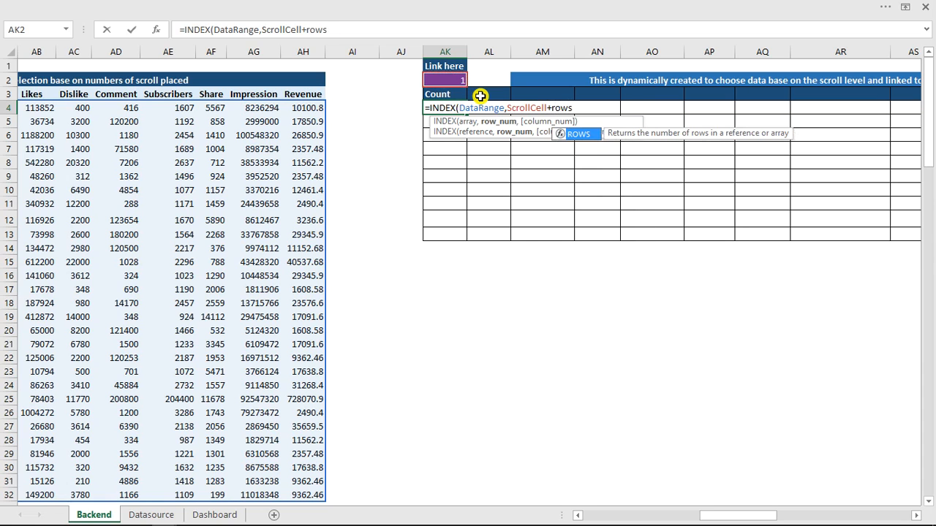
key(Tab)
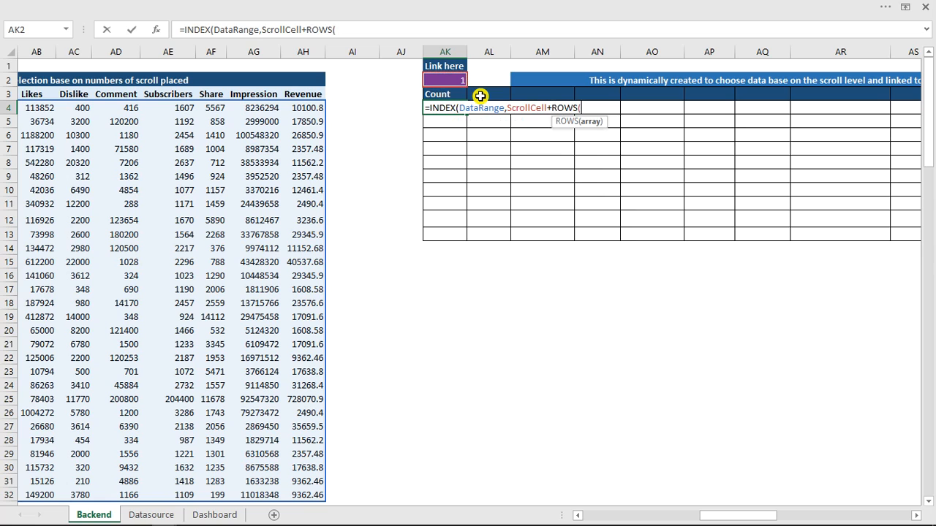
click(412, 107)
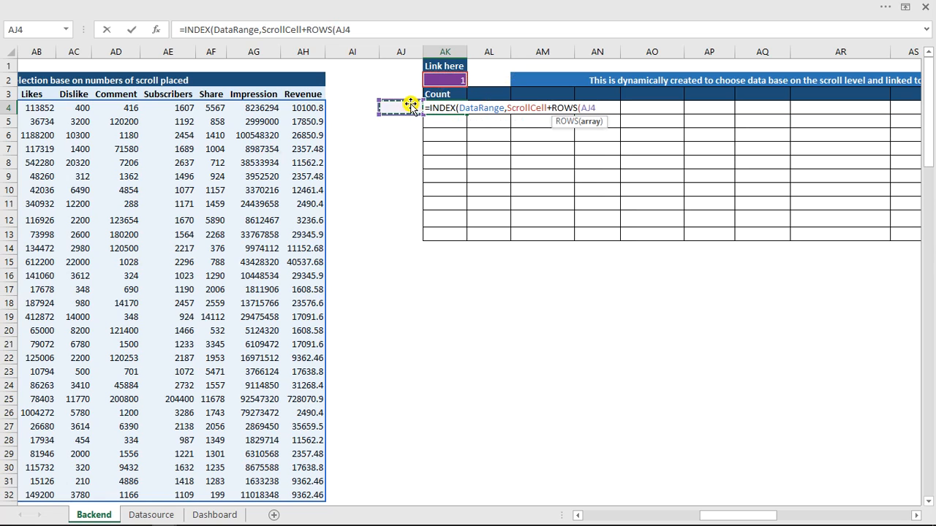
text(:)
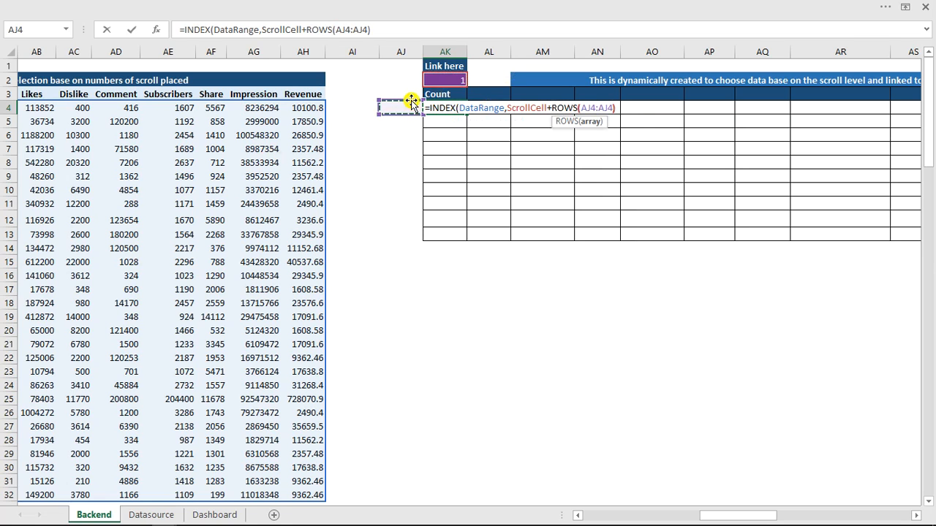
Make the first ROWS reference absolute as $AJ$4 and subtract 1 from the row number
click(582, 107)
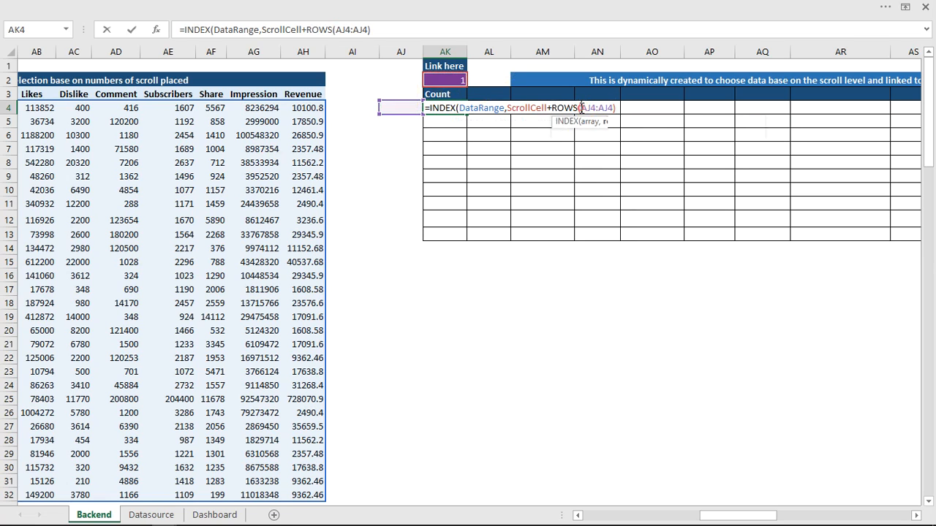
text($)
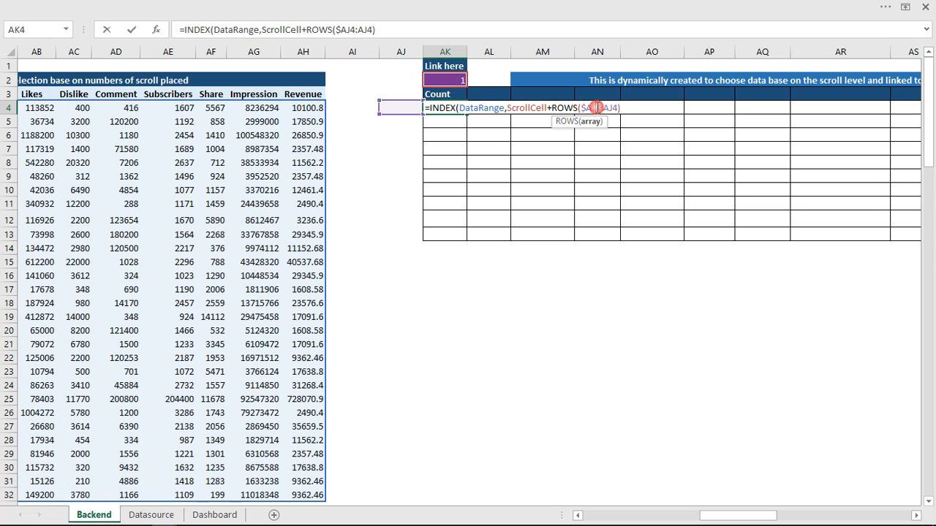
click(597, 108)
text($)
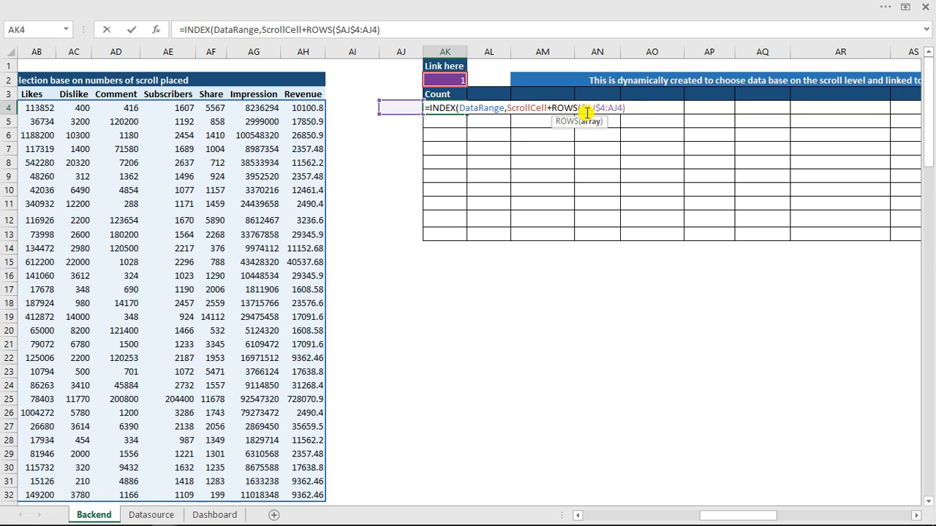
click(631, 107)
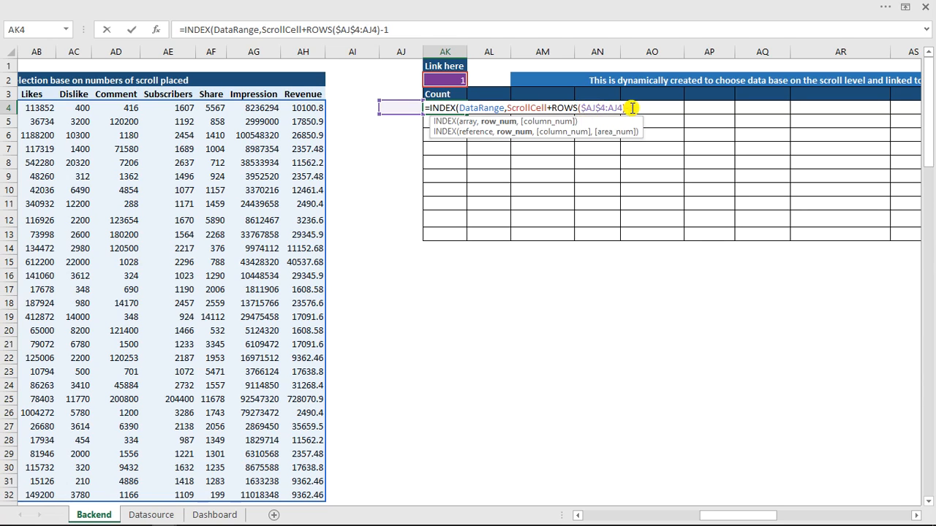
text(-1,)
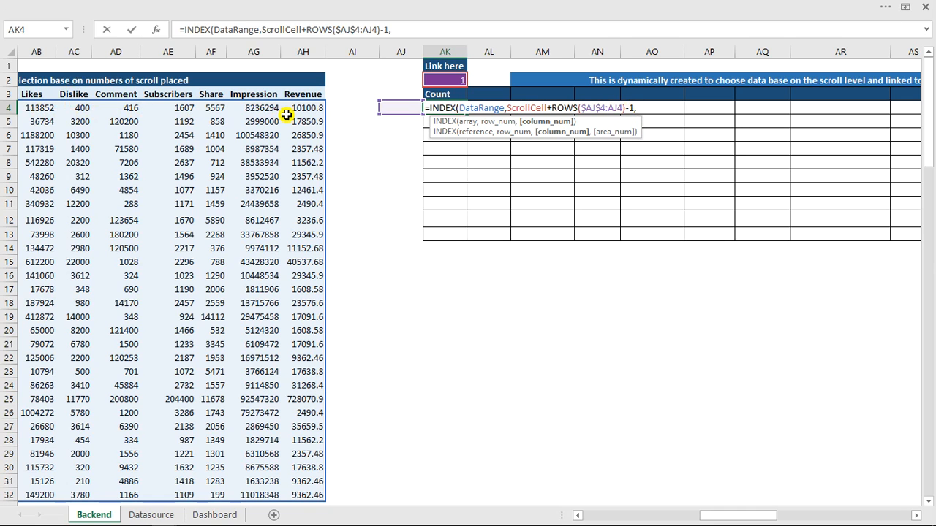
Add COLUMNS($AJ$4:AJ4) as the column number and complete the INDEX formula in AK4
text(ol)
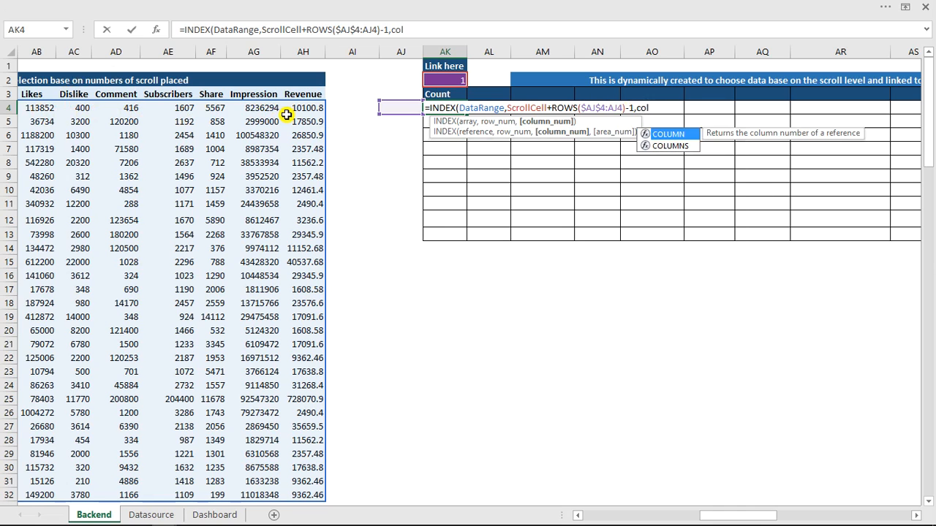
key(Down)
key(Tab)
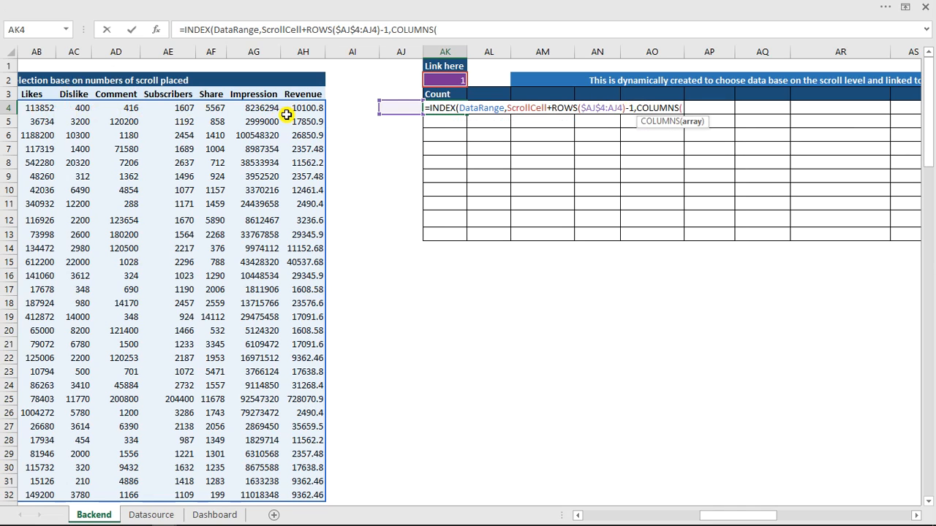
click(393, 108)
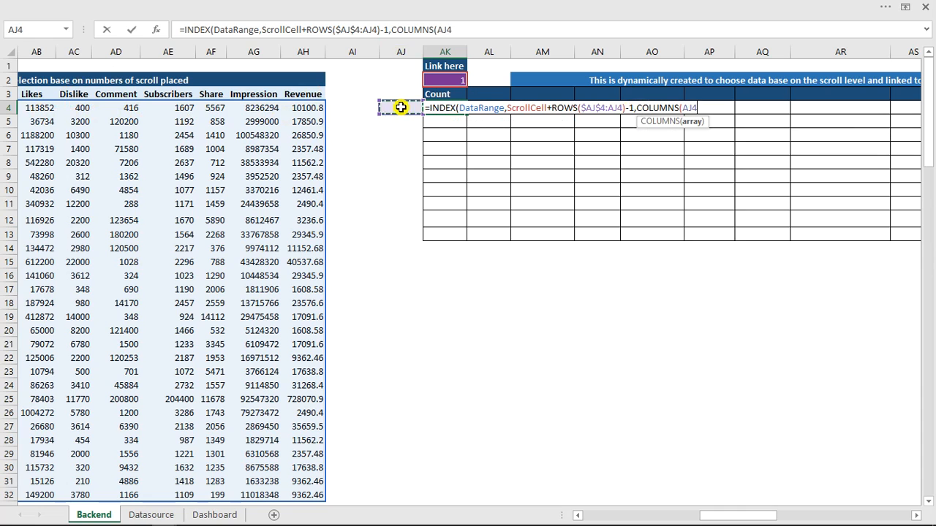
text(:AJ4)))
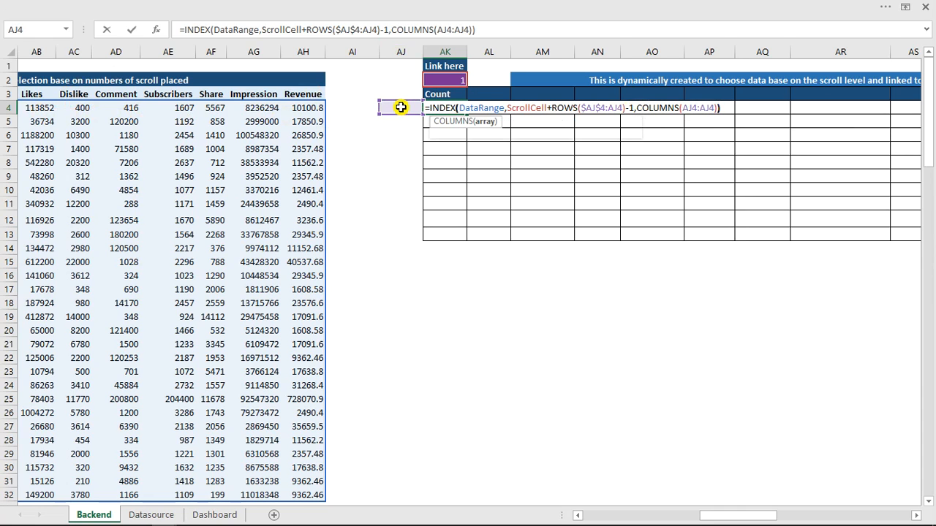
click(685, 108)
text($AJ)
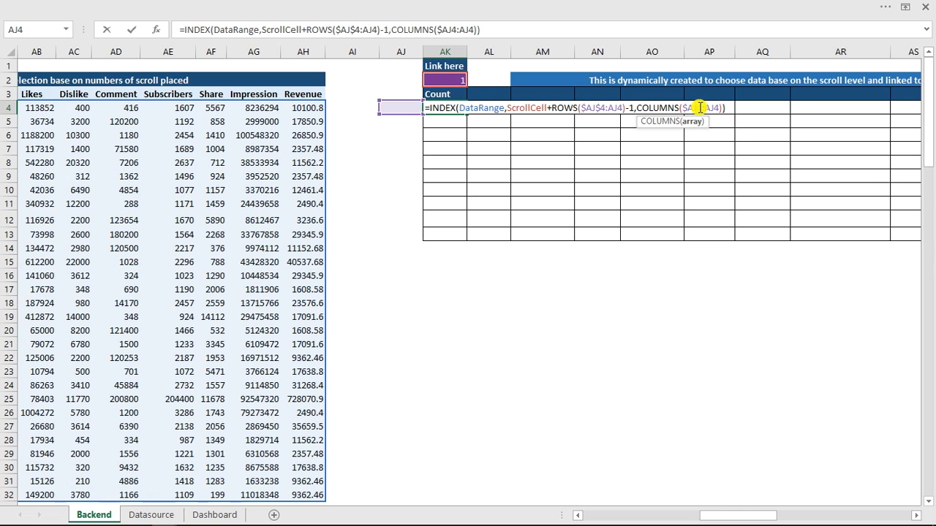
text($)
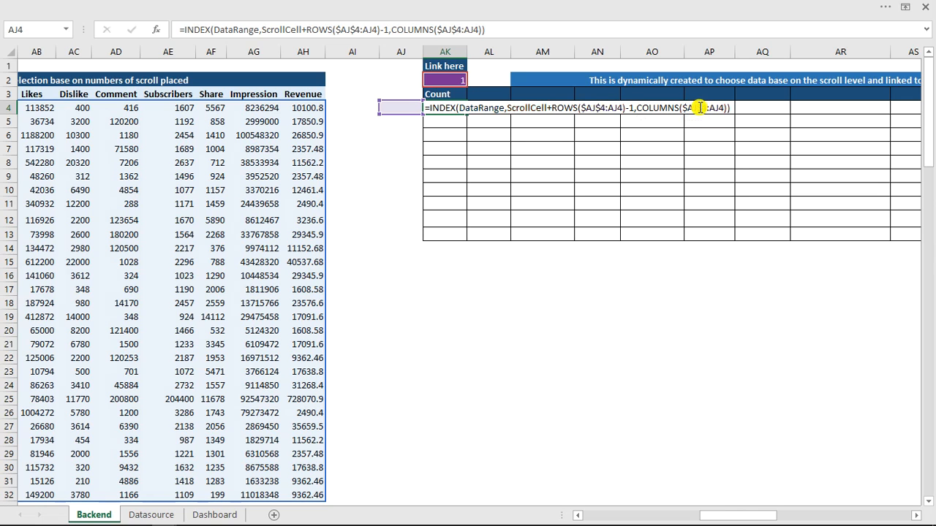
key(Return)
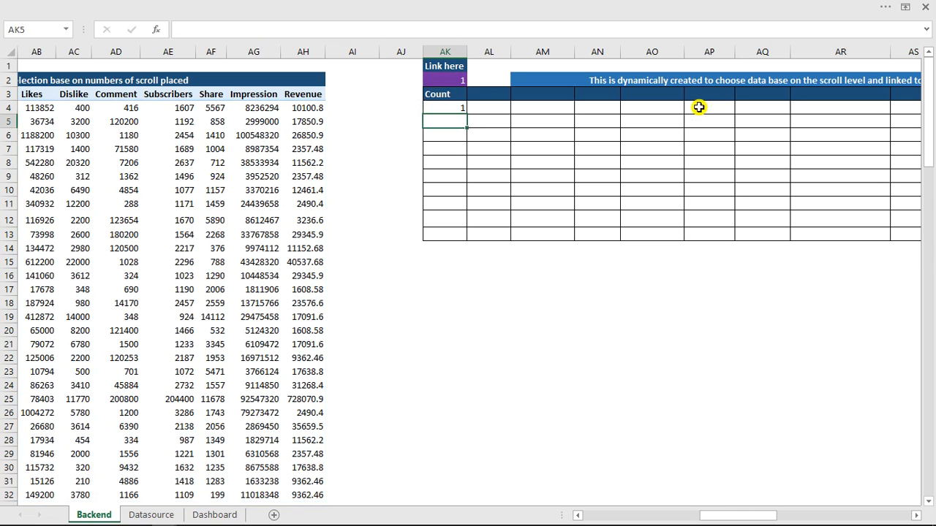
Fill the AK4 formula down the Count column to AK13
click(456, 107)
drag(463, 111, 461, 238)
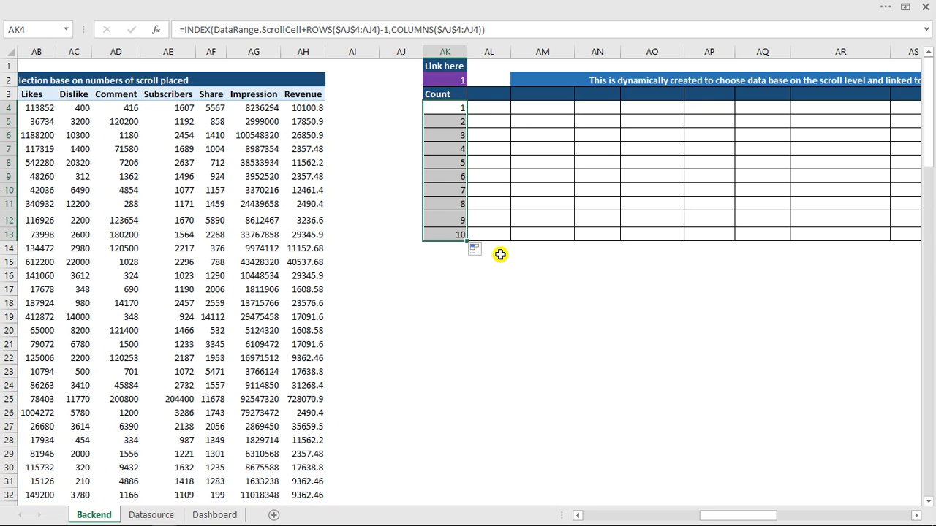
Set linked cell AK2 to 2 to test how the Count column responds
click(454, 78)
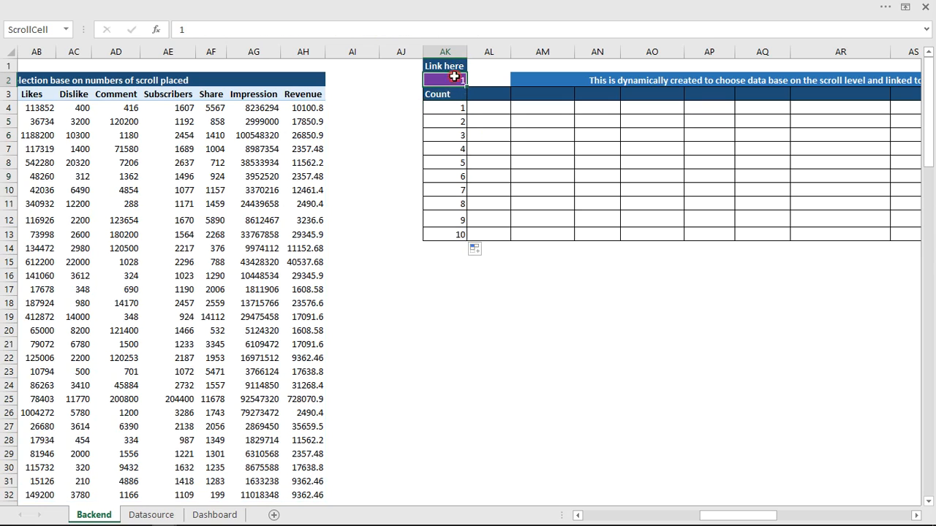
text(2)
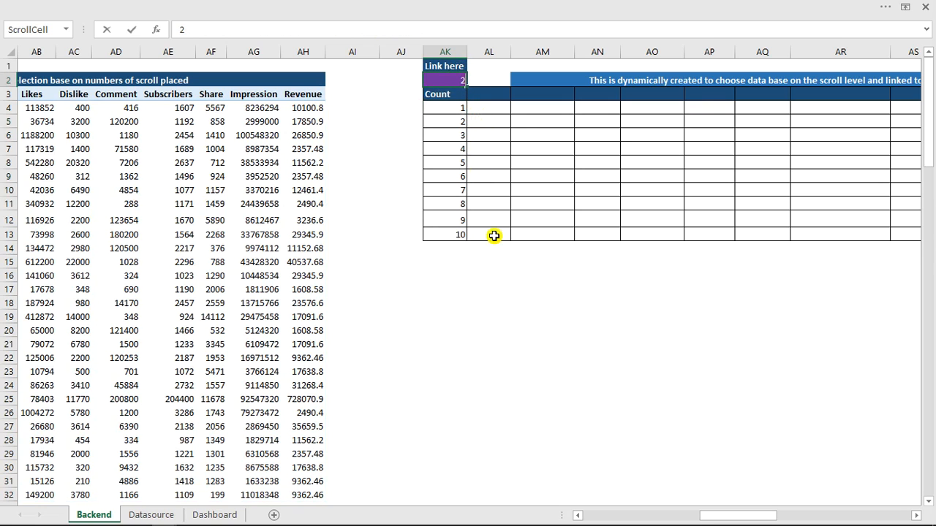
click(490, 247)
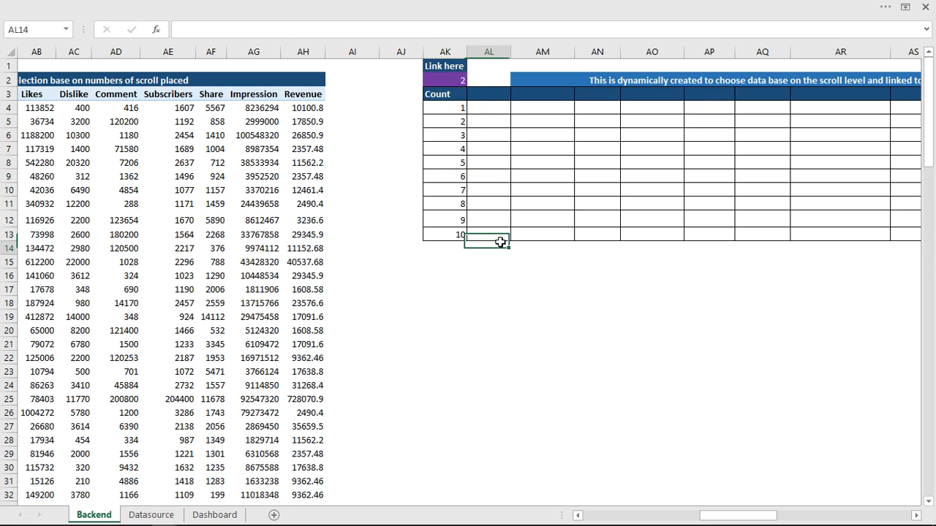
Fill the INDEX formulas in AK4:AK13 across the dynamic table to column AU
click(463, 111)
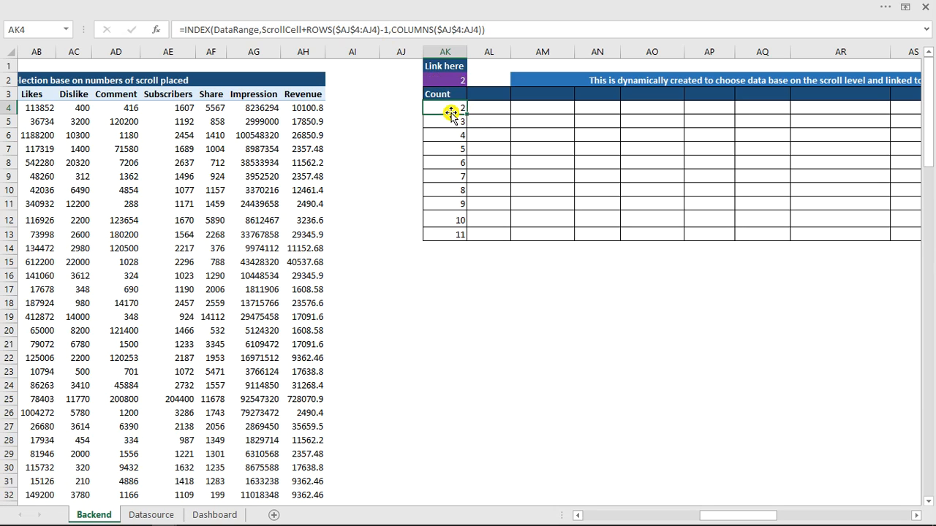
mouse_move(457, 109)
mouse_down()
mouse_move(455, 236)
mouse_move(470, 244)
mouse_move(620, 236)
mouse_move(933, 247)
mouse_move(514, 236)
mouse_move(422, 224)
mouse_move(444, 236)
mouse_up()
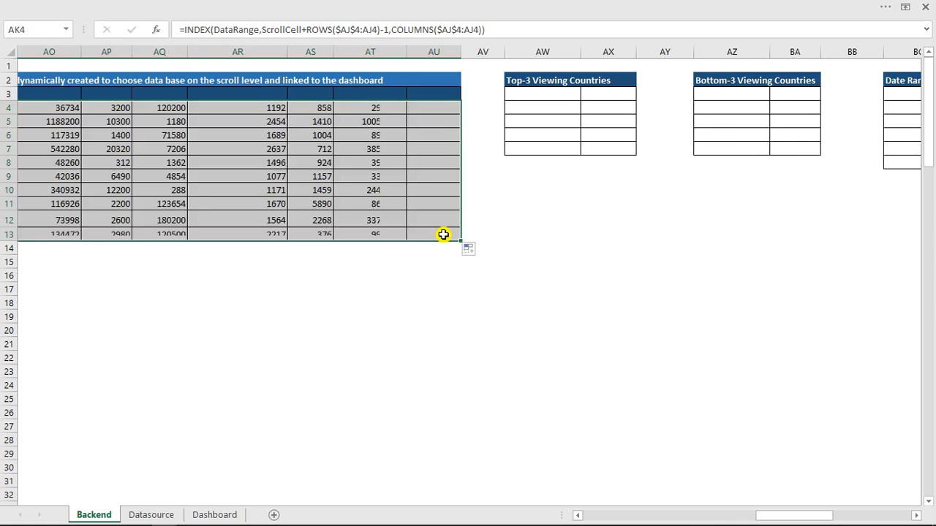
Replace the Count header text in AK3 with the formula =X3, linking it to the source table's header
drag(777, 514, 734, 513)
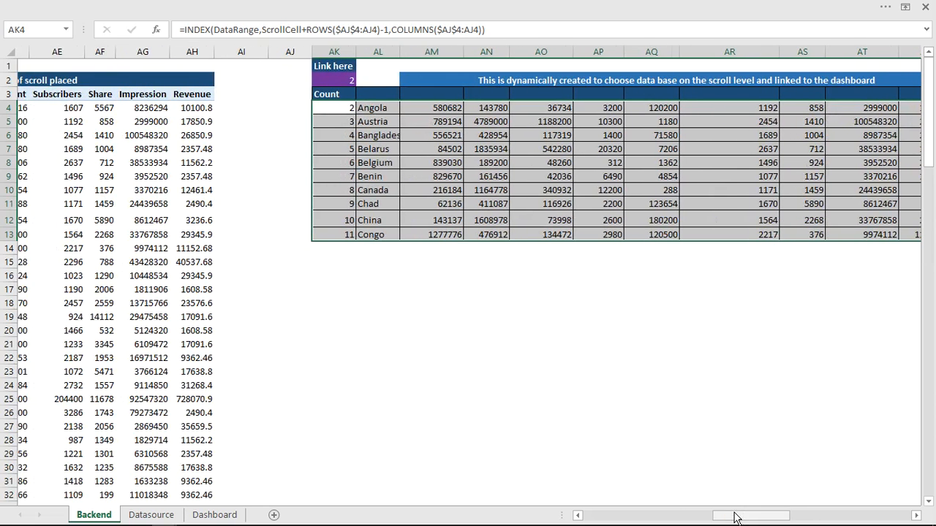
click(316, 94)
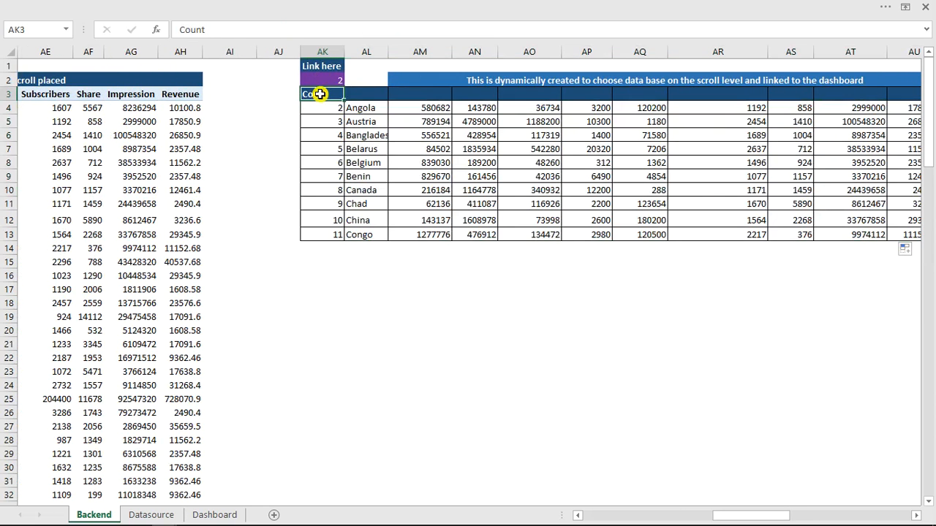
double_click(189, 29)
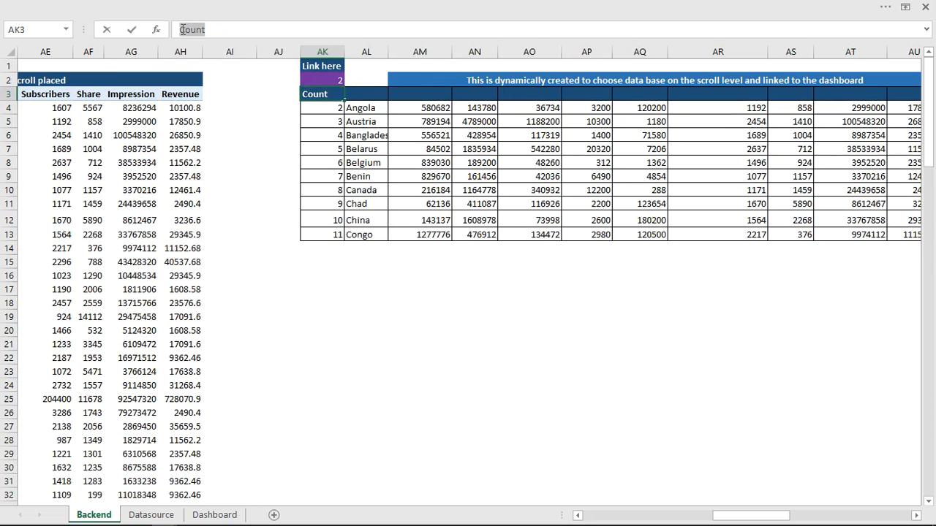
text(=)
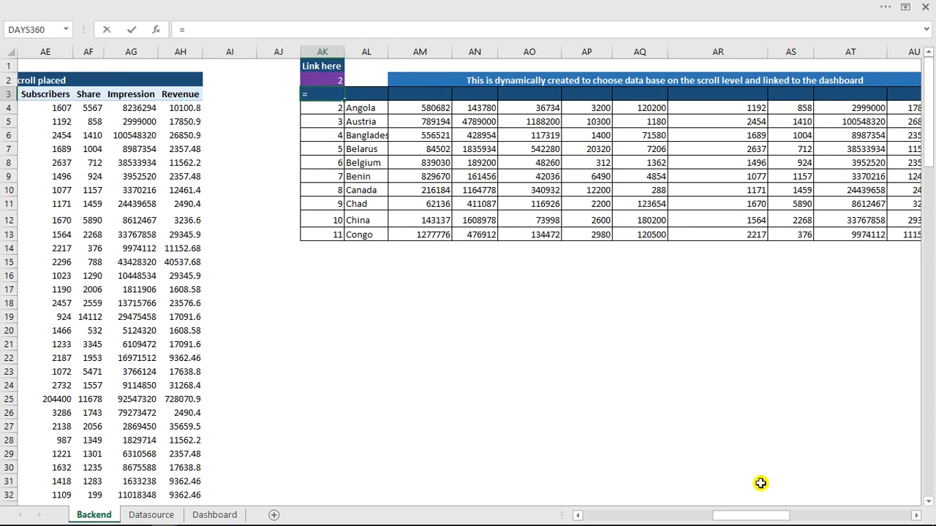
drag(758, 521, 706, 519)
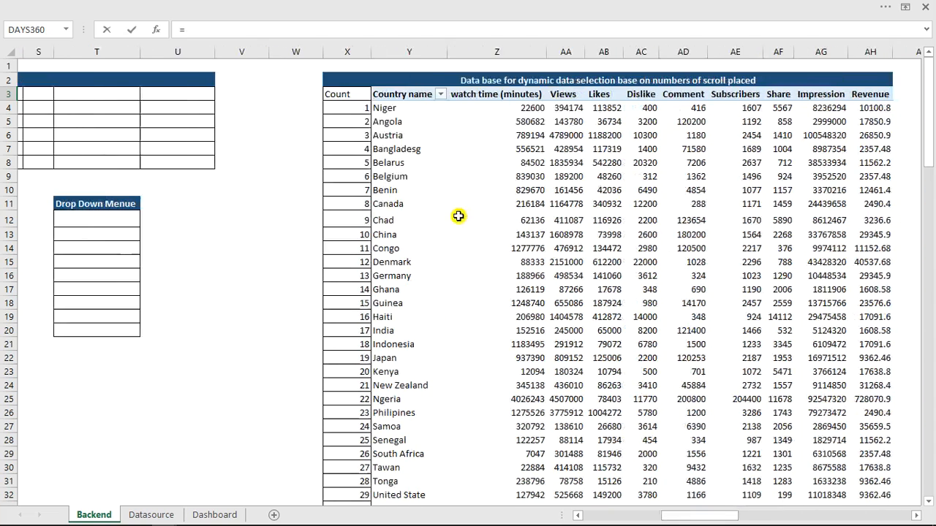
click(333, 93)
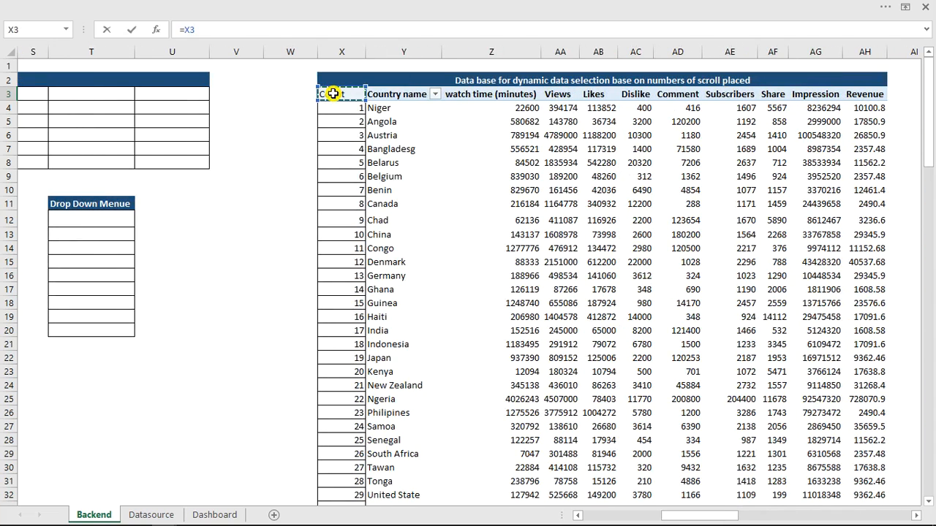
key(Return)
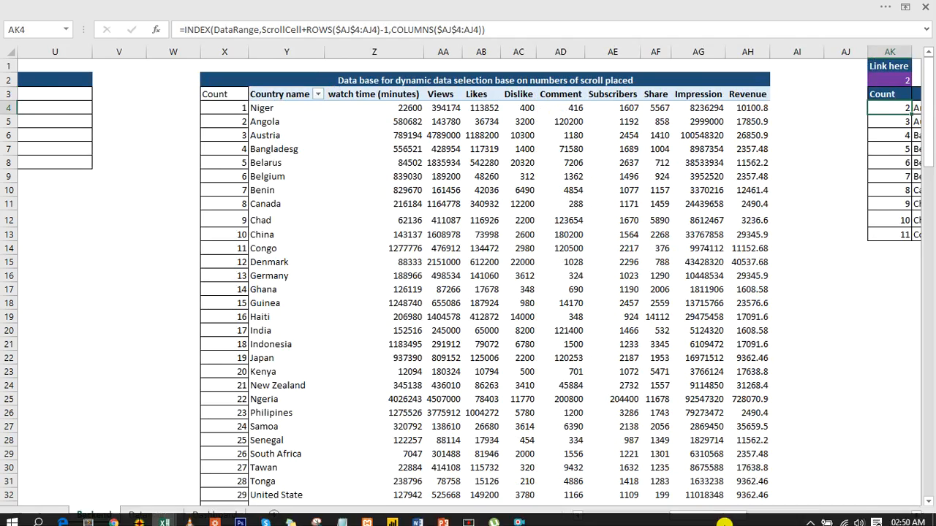
Fill the header formula from AK3 across to AU3 and autofit columns AL and AM to their contents
drag(724, 516, 775, 511)
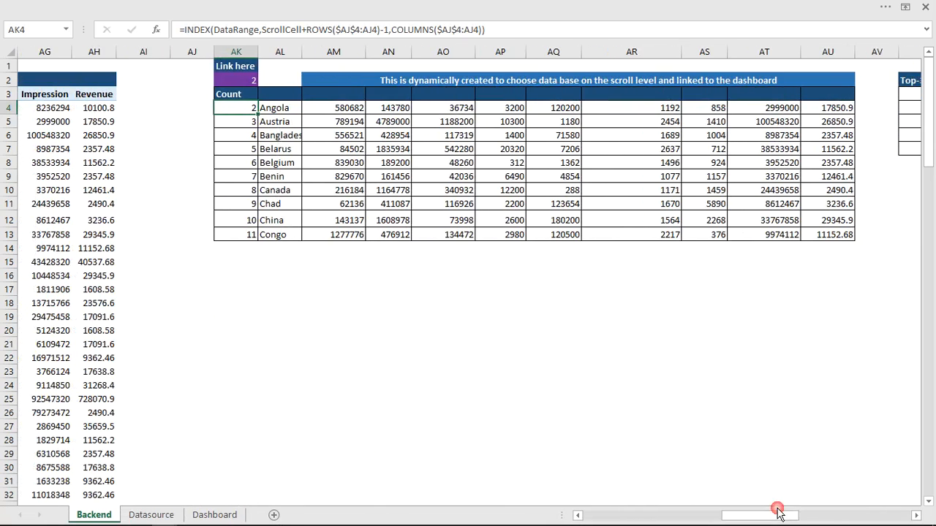
click(248, 95)
drag(256, 99, 838, 98)
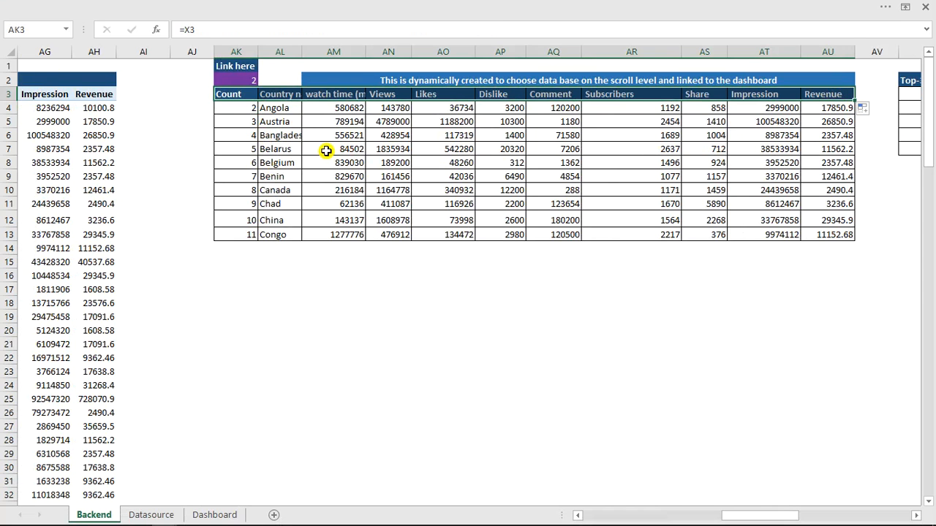
double_click(302, 51)
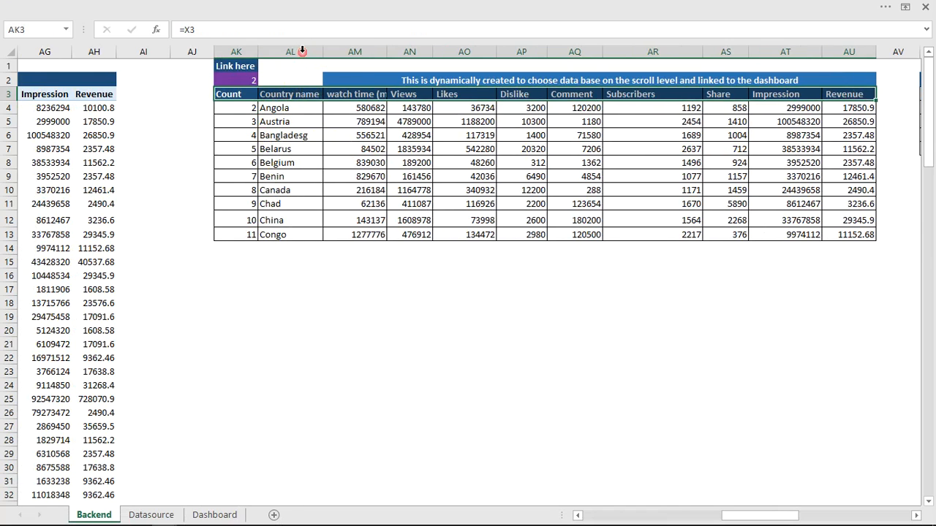
double_click(386, 52)
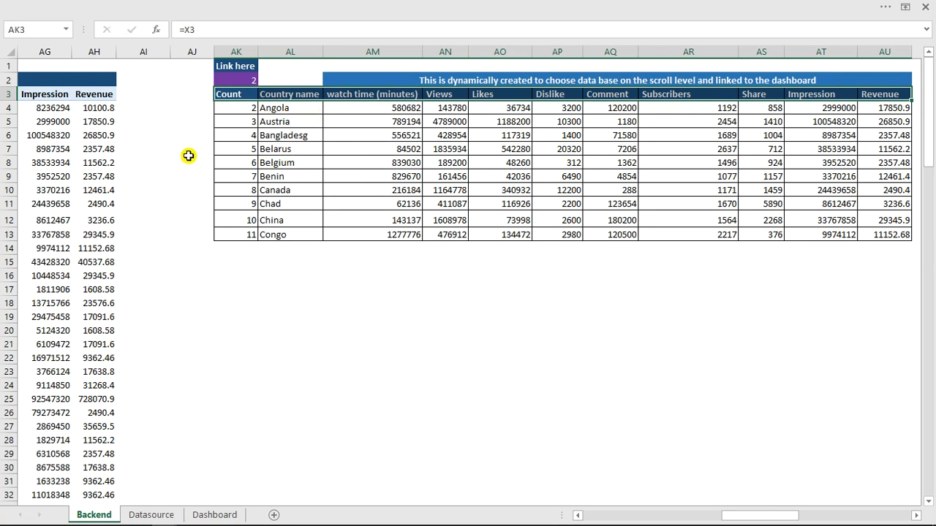
Link cell G8 on the Dashboard sheet to the dynamic table's Count header with =Backend!AK3
click(212, 515)
click(295, 162)
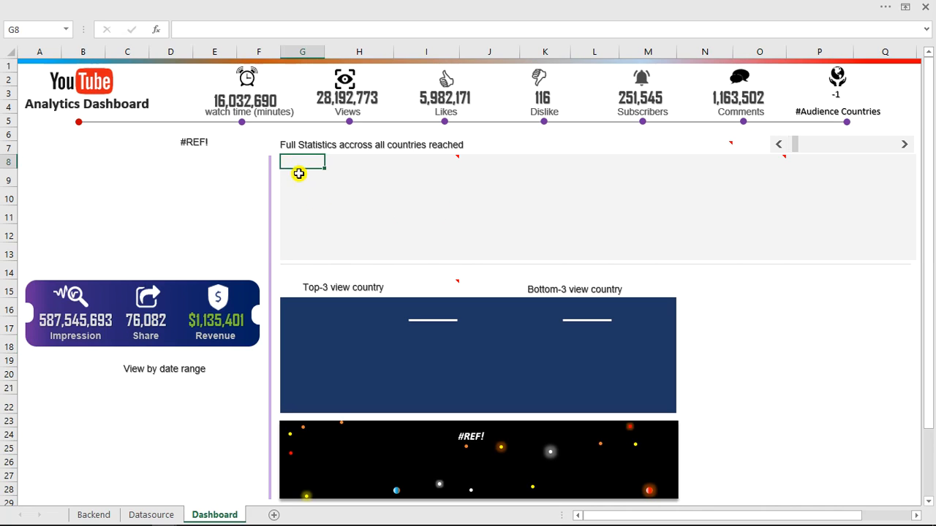
text(=)
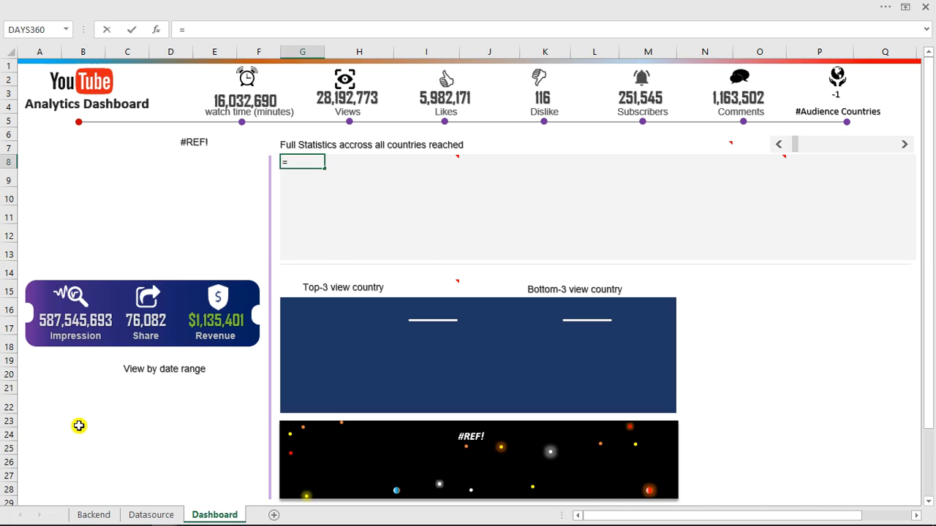
click(95, 515)
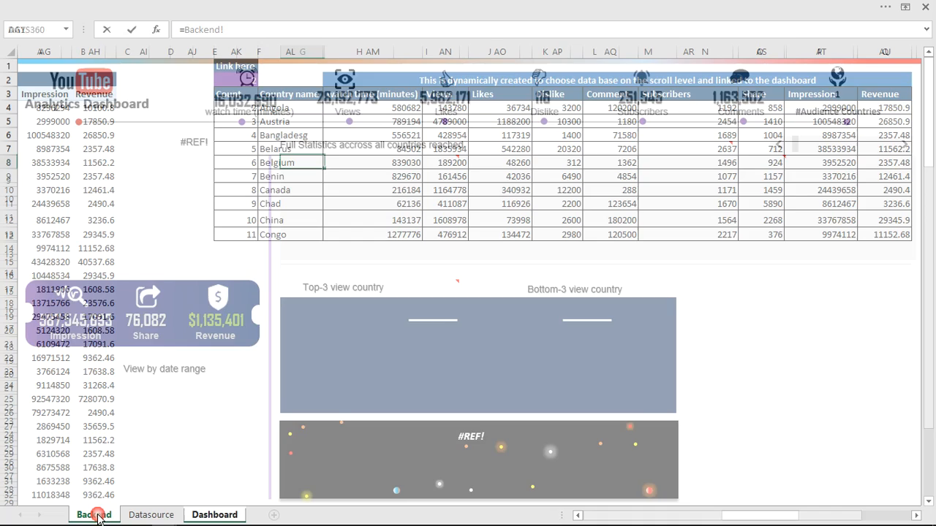
click(237, 93)
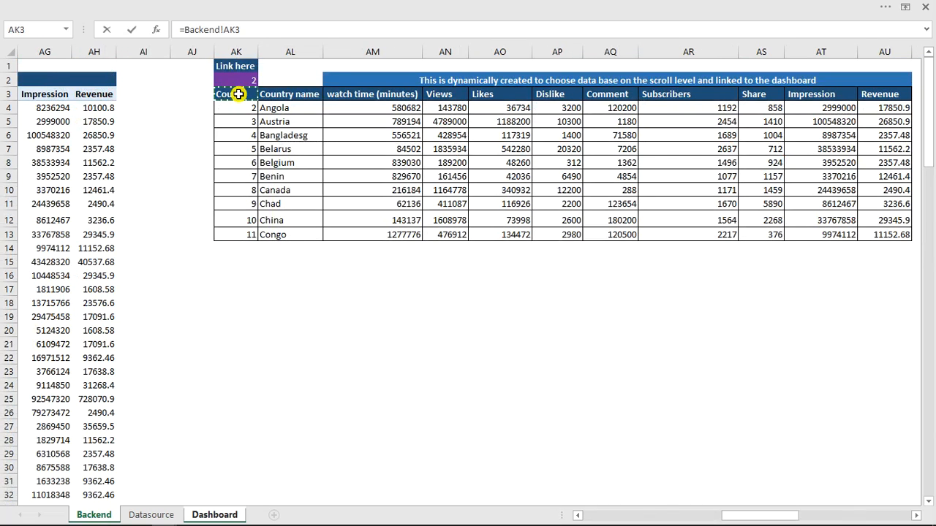
key(Return)
Fill the G8 link formula across to Q8 and down to row 13 to build the dashboard statistics table
click(306, 162)
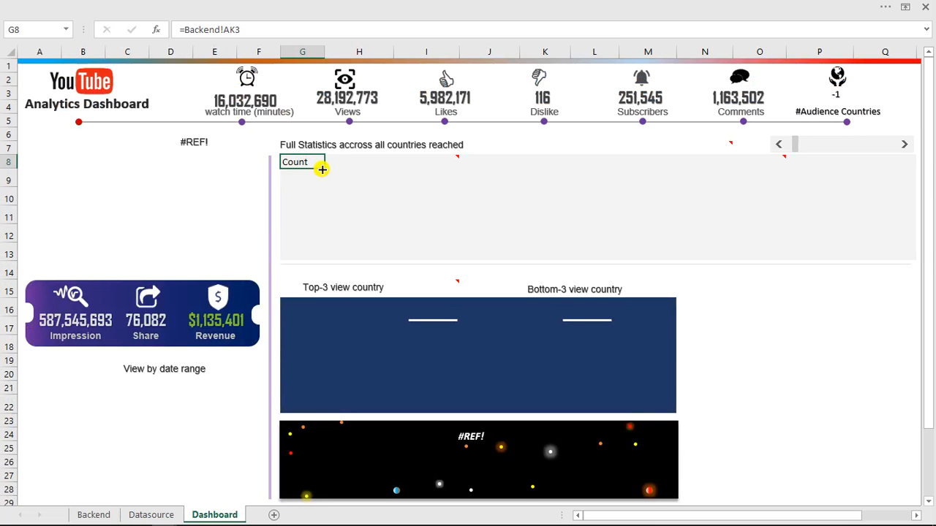
drag(326, 168, 902, 167)
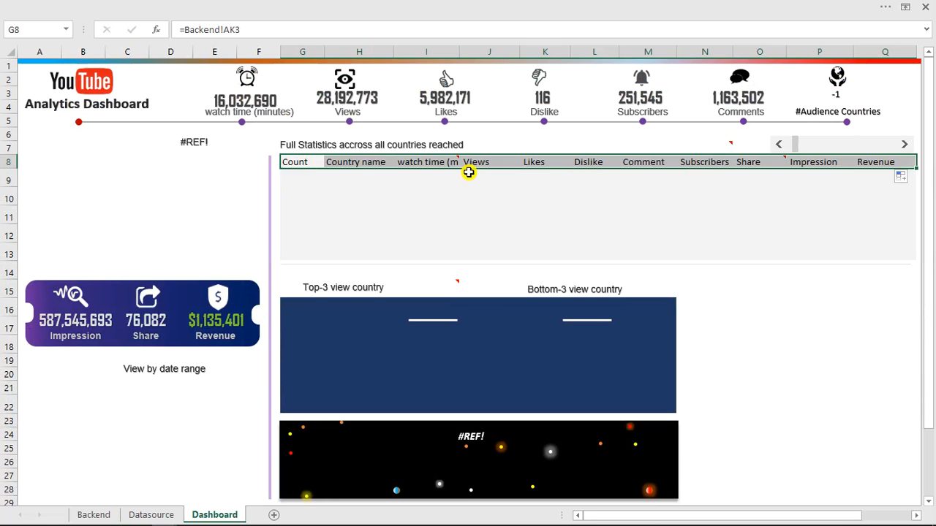
drag(915, 167, 910, 262)
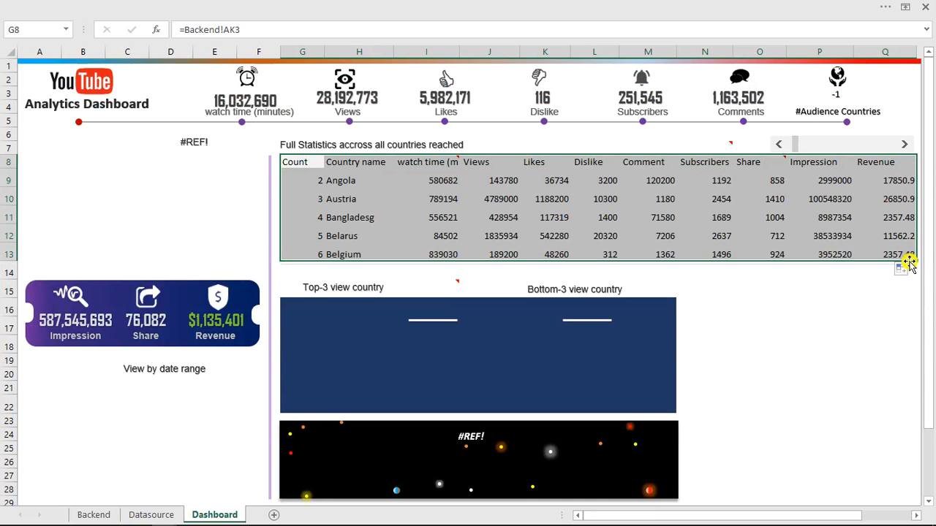
Test the dashboard scroll bar by advancing the statistics table two rows
click(792, 316)
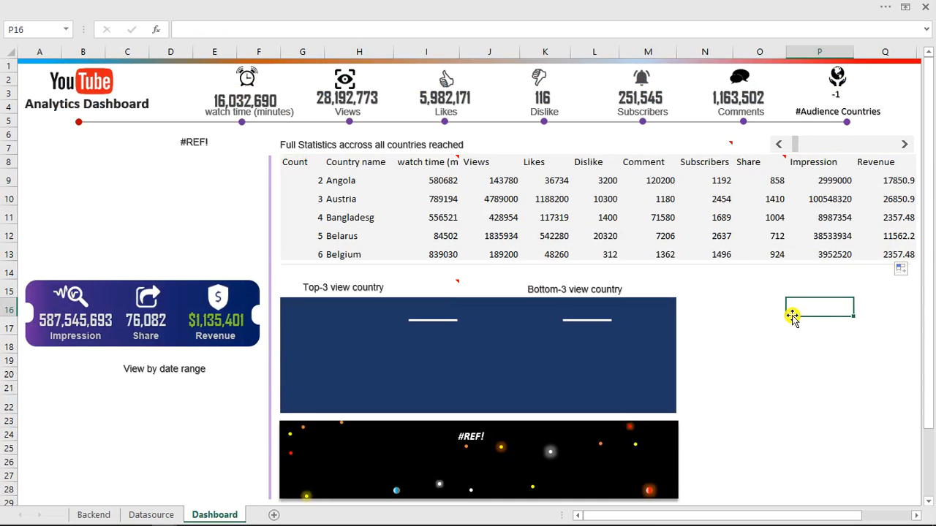
click(905, 145)
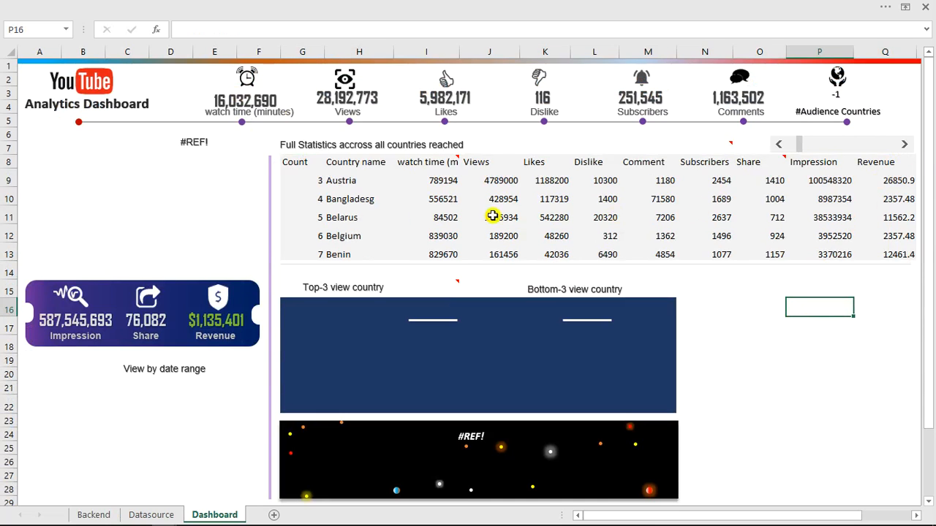
click(909, 147)
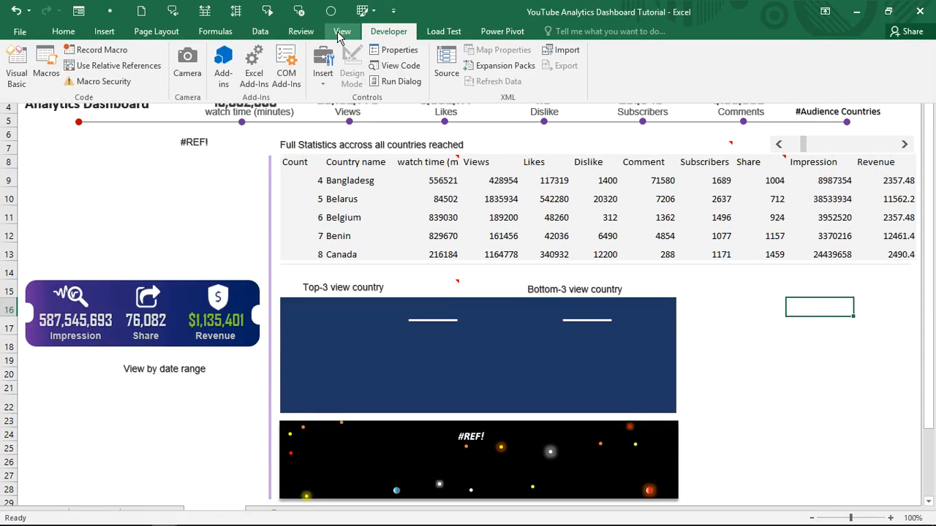
Switch to the YouTube Analytics Dashboard workbook and examine its formatted statistics table while scrolling it forward and back
click(338, 32)
click(643, 73)
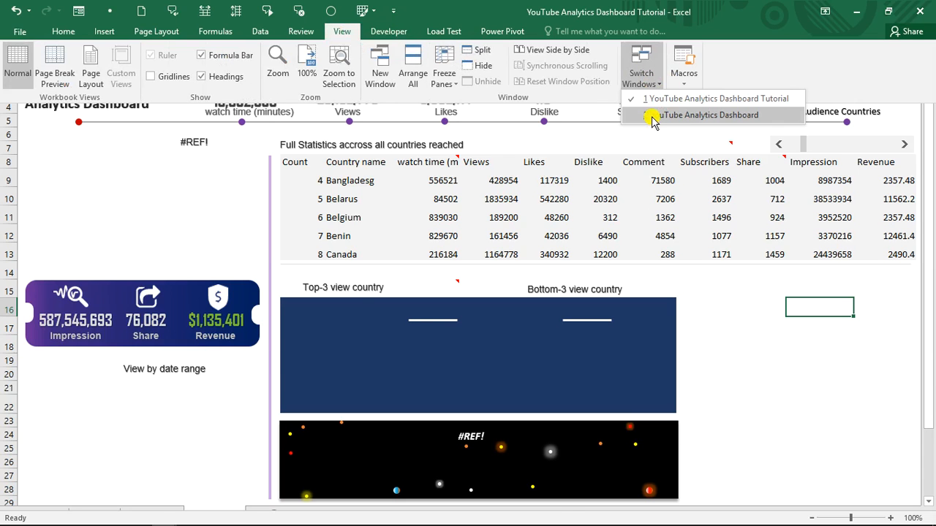
click(651, 117)
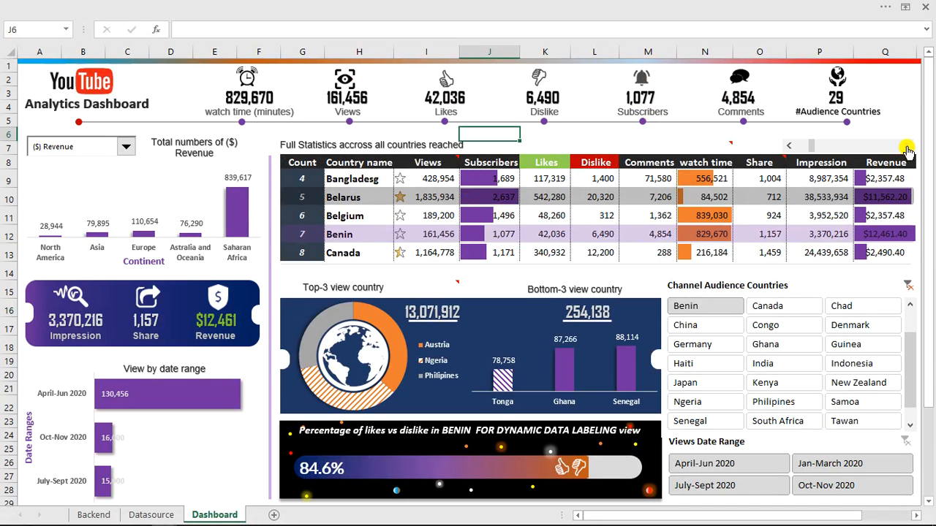
click(907, 146)
click(905, 151)
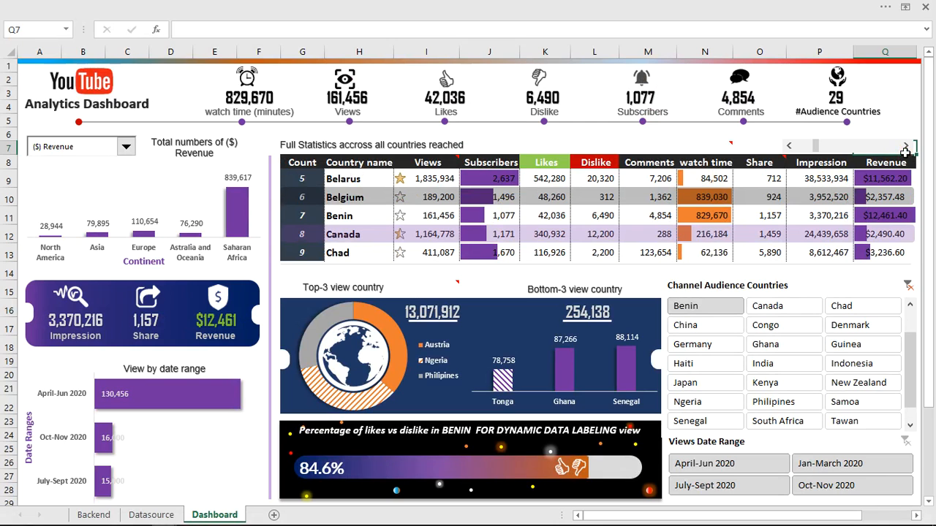
click(905, 151)
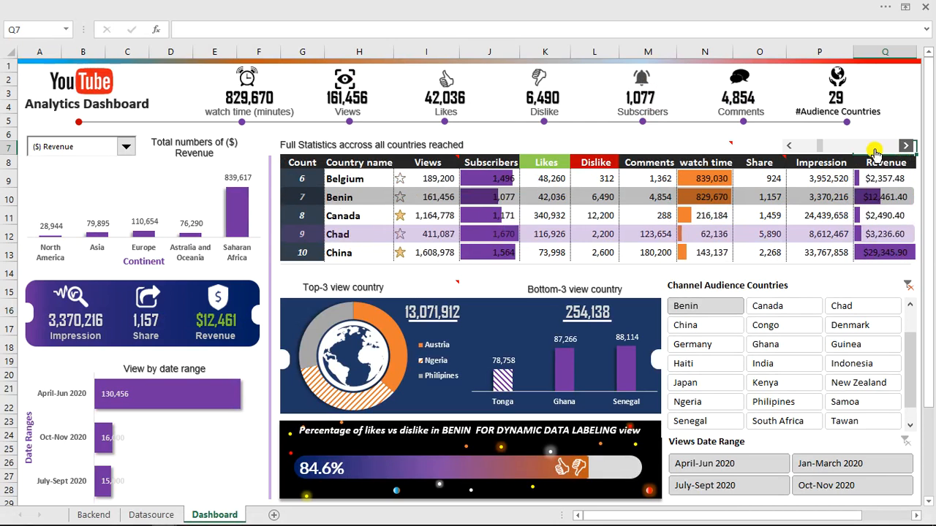
click(905, 151)
click(791, 148)
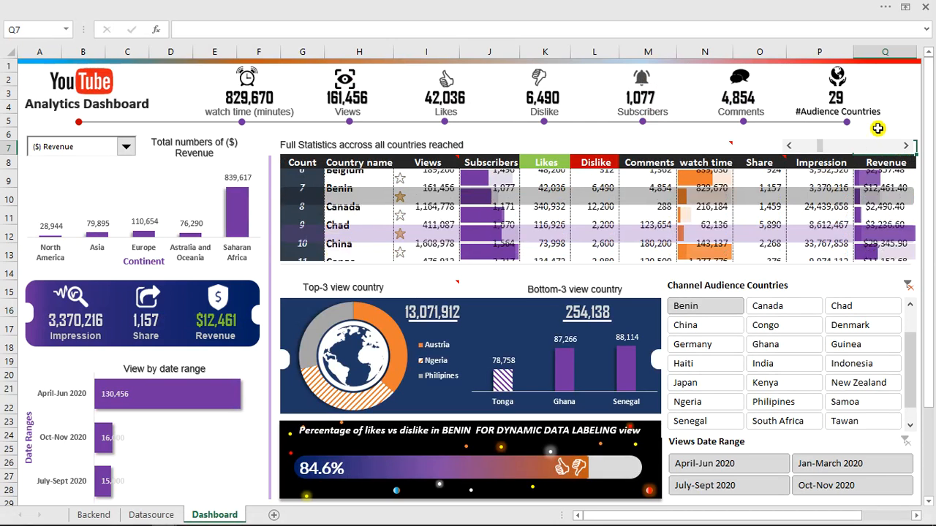
click(789, 149)
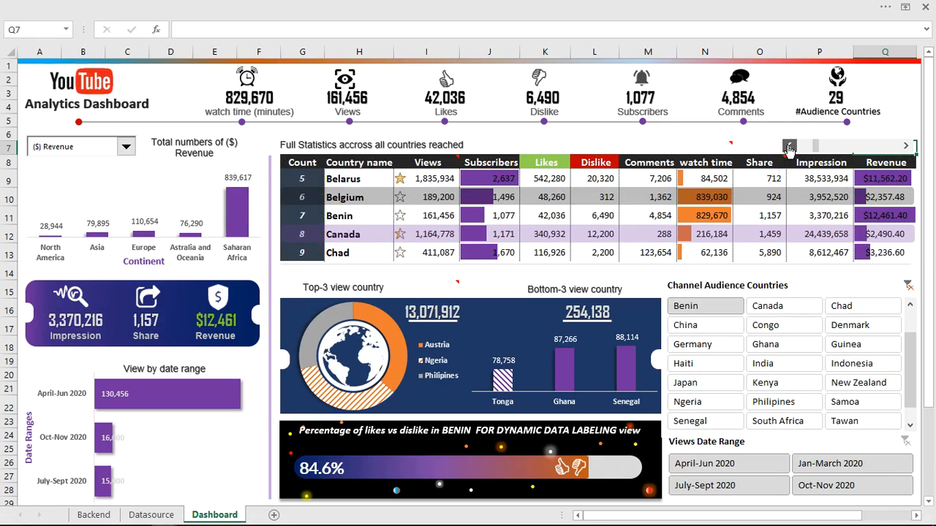
click(790, 149)
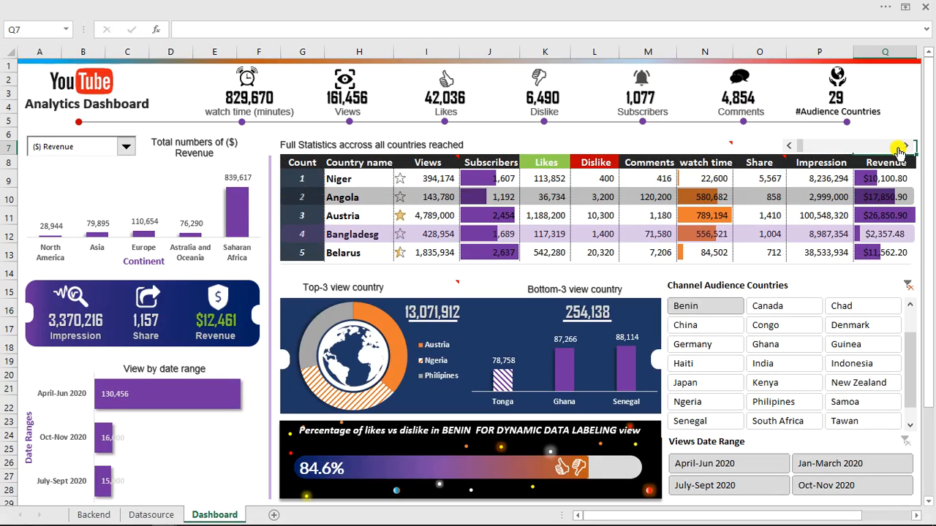
click(850, 148)
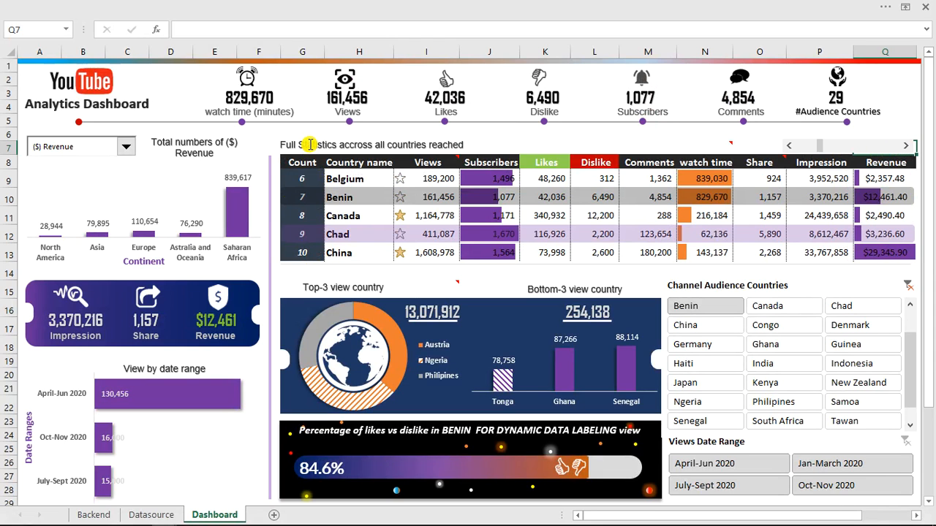
Return to the YouTube Analytics Dashboard Tutorial workbook and centre the statistics values in I9:Q13 horizontally
click(397, 4)
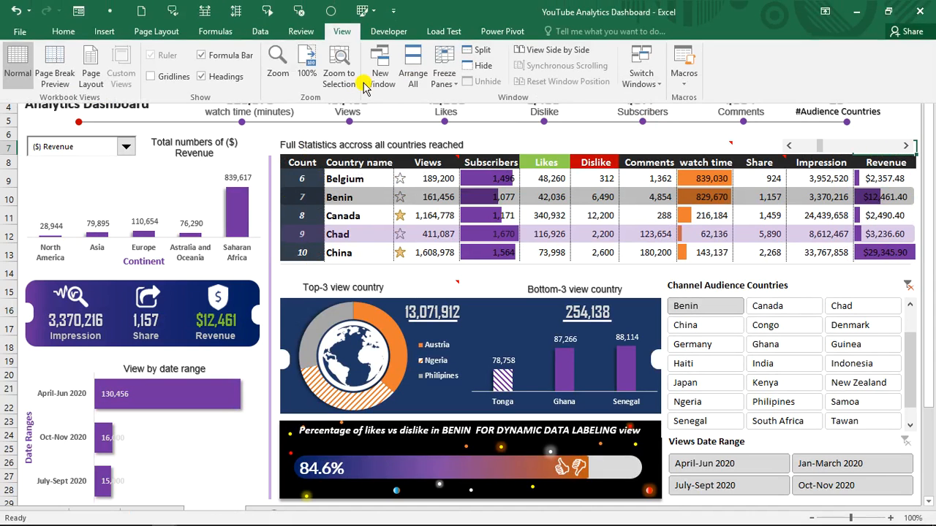
click(642, 79)
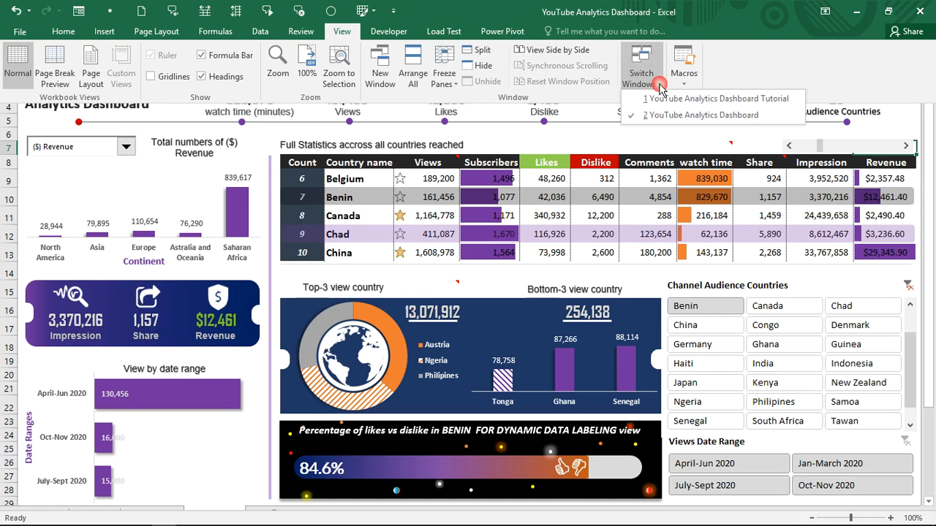
click(670, 94)
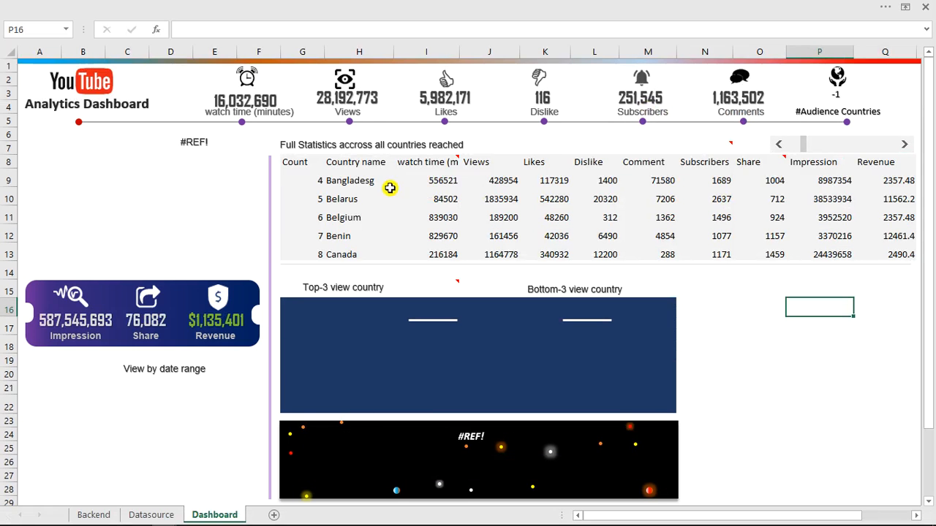
drag(446, 182, 895, 246)
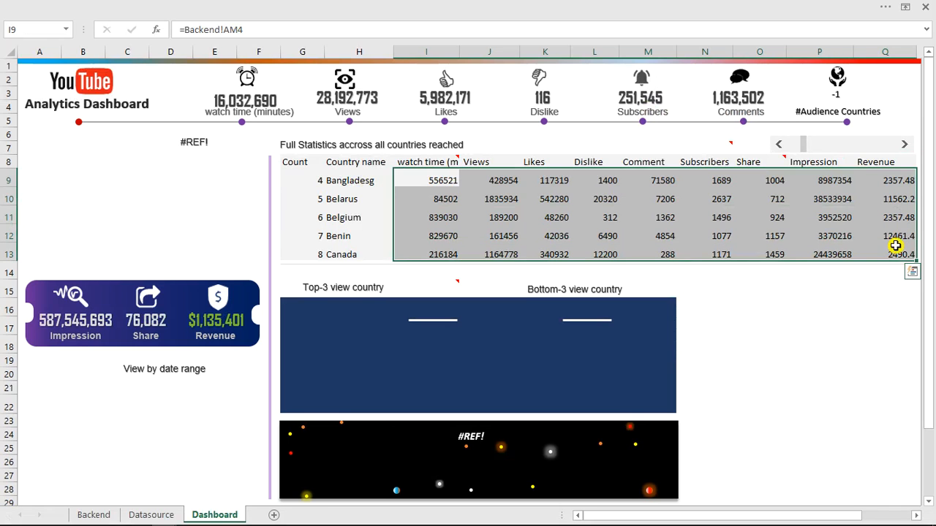
click(114, 7)
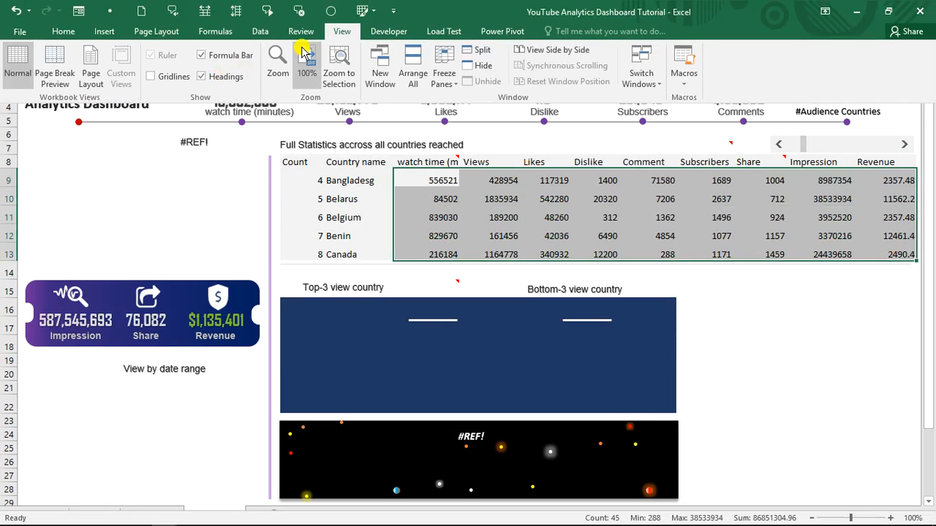
click(62, 31)
click(275, 75)
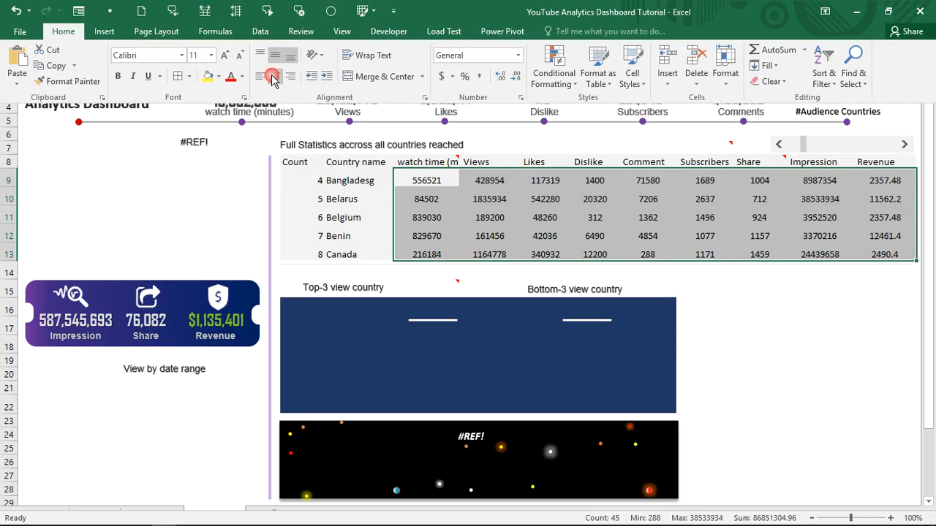
Middle-align the statistics values in I9:Q13 vertically, then set the country names in H9:H13 to middle and left alignment
click(275, 57)
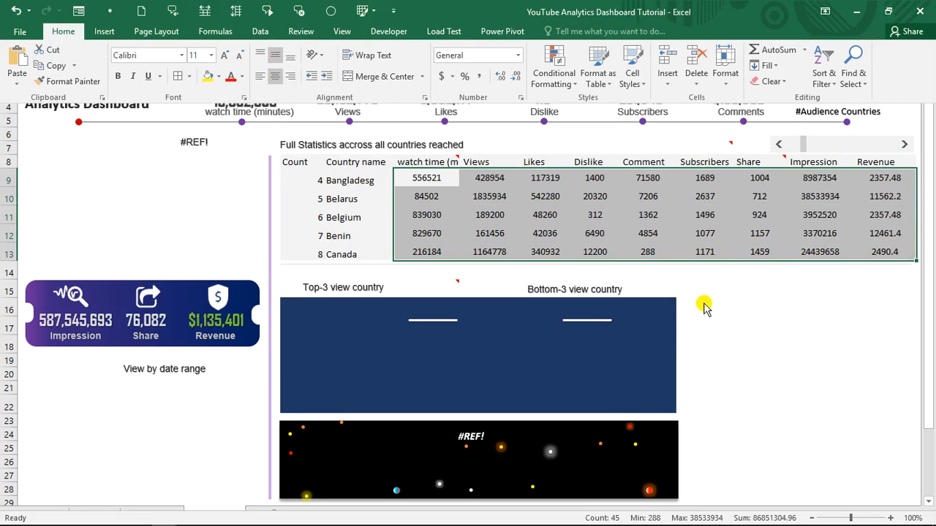
click(412, 178)
drag(359, 178, 358, 250)
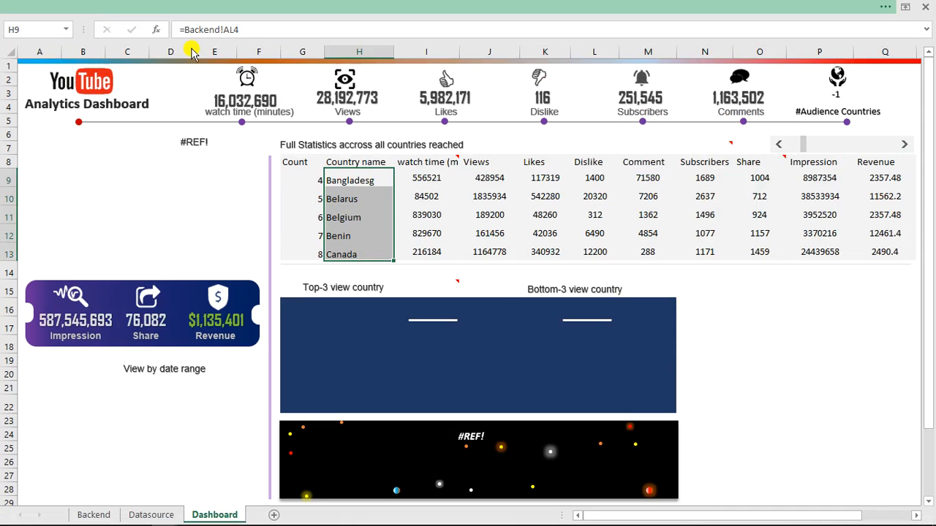
click(192, 7)
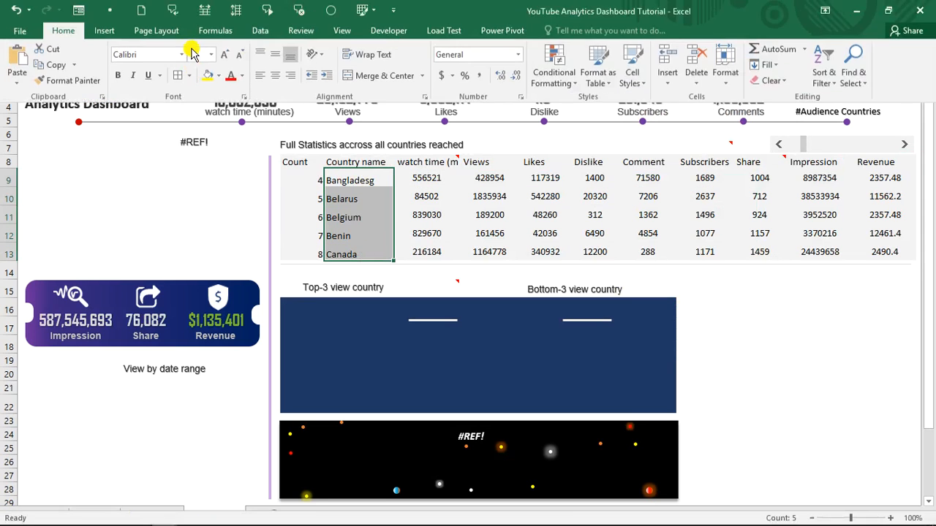
click(272, 78)
click(275, 54)
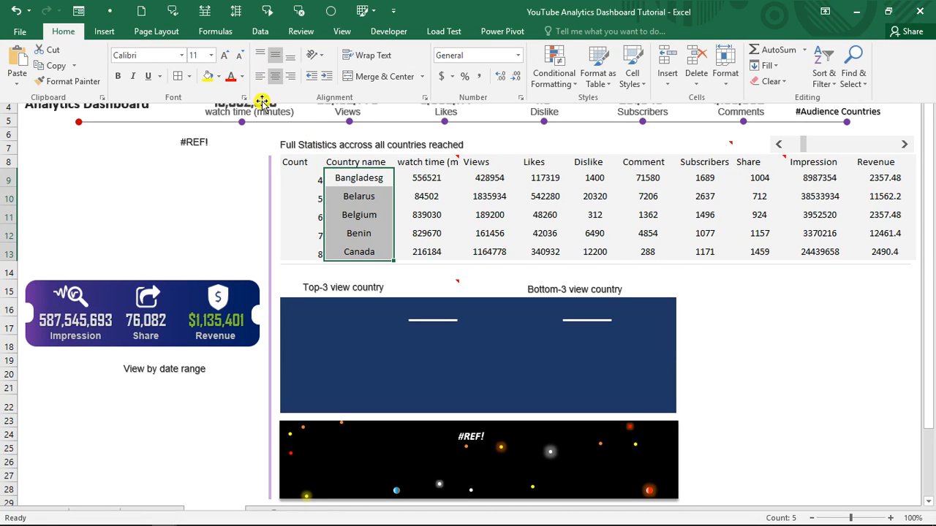
click(265, 76)
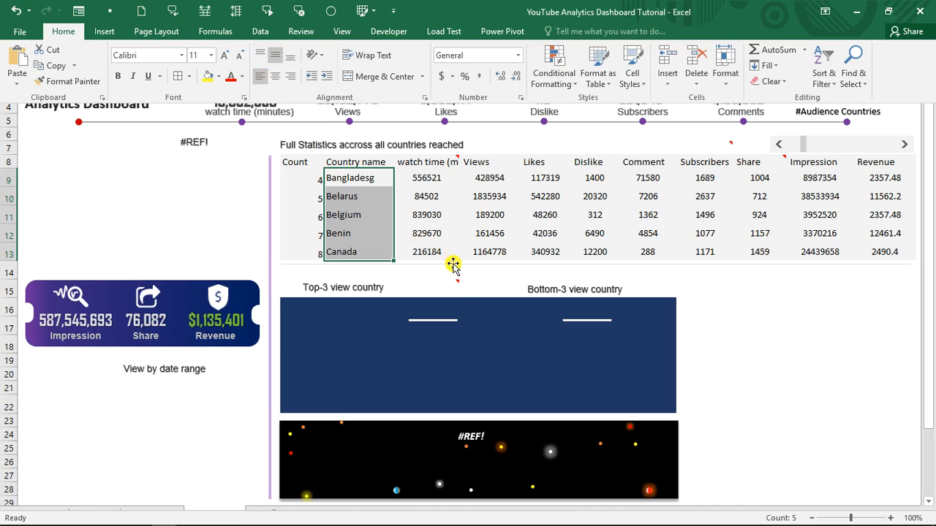
Centre the count numbers in G9:G13 both vertically and horizontally
drag(304, 179, 314, 260)
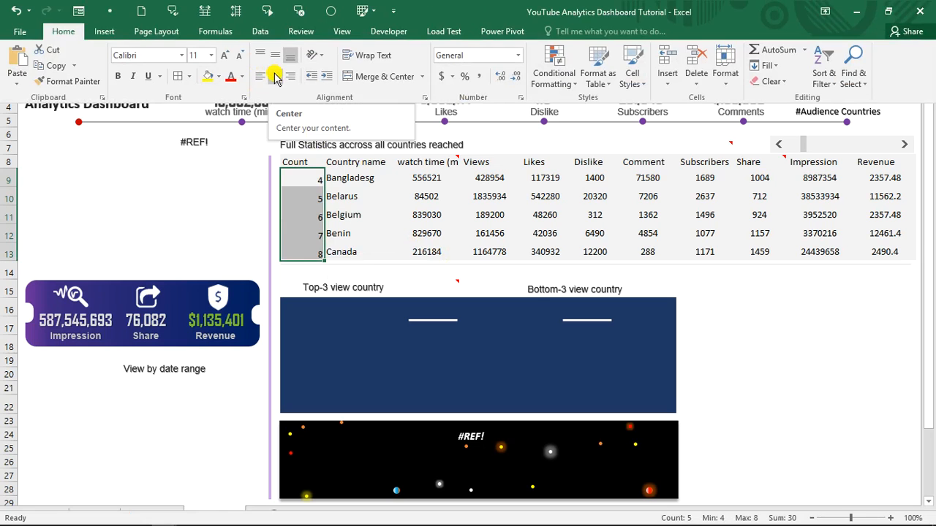
click(275, 56)
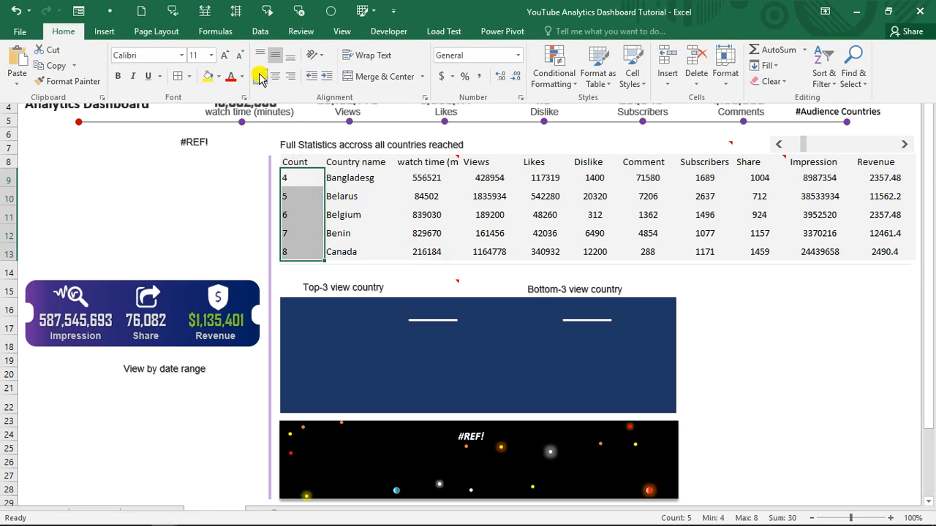
click(275, 77)
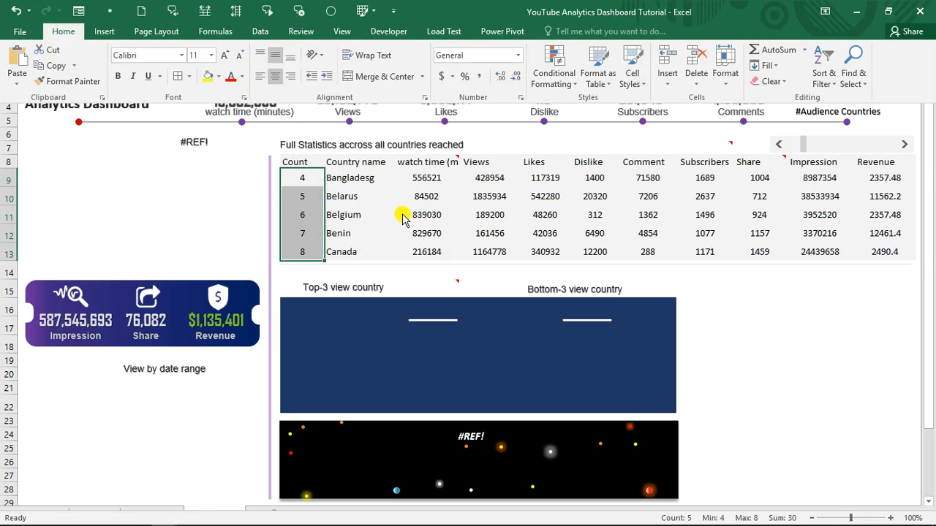
Bold the counts and country names in G9:H13, and italicise the counts in G9:G13
click(395, 190)
drag(349, 180, 342, 217)
drag(314, 184, 358, 253)
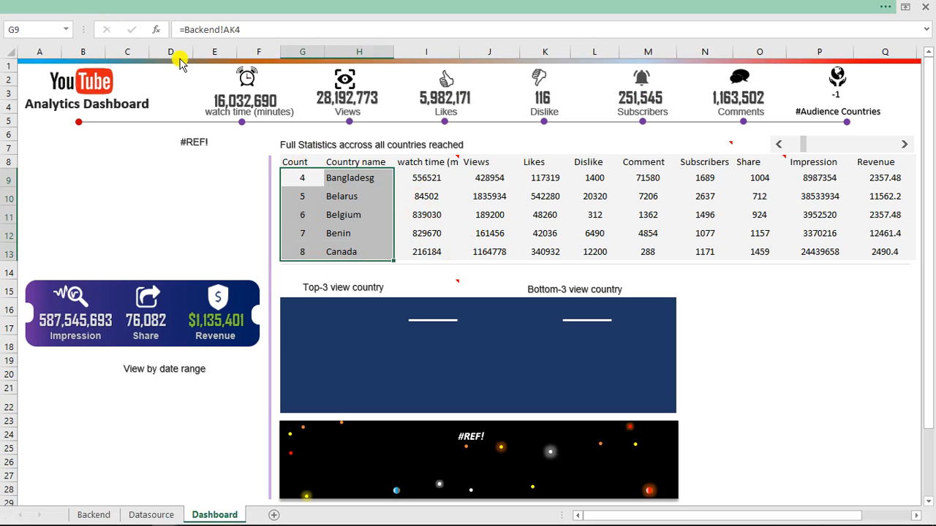
click(118, 76)
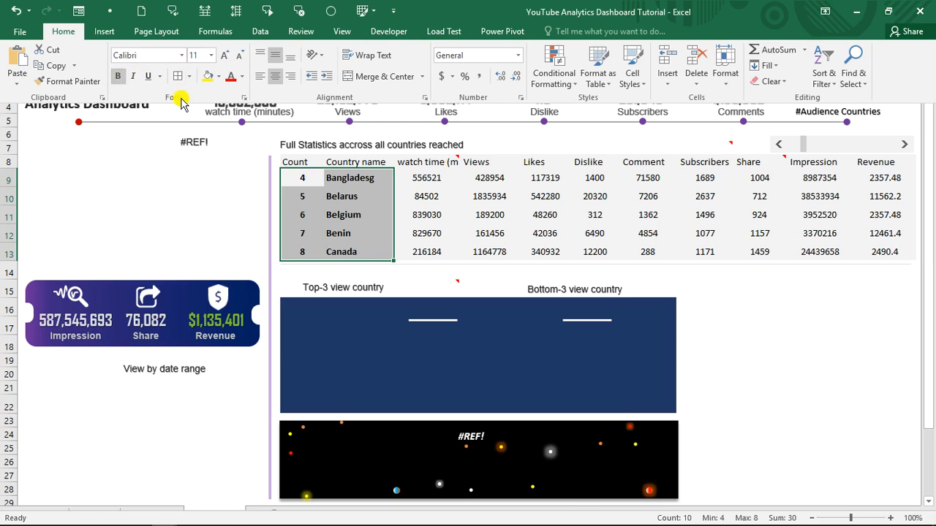
click(319, 184)
drag(302, 178, 300, 258)
click(161, 7)
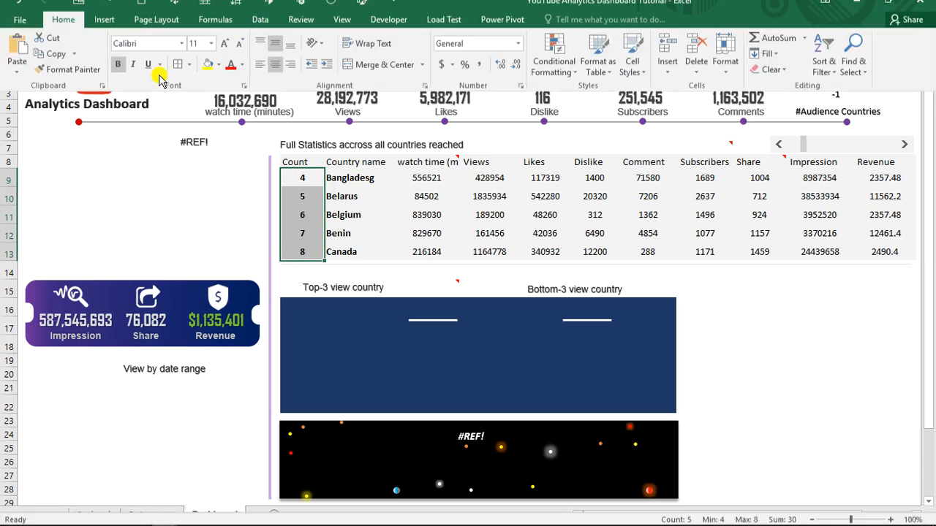
click(408, 178)
click(424, 177)
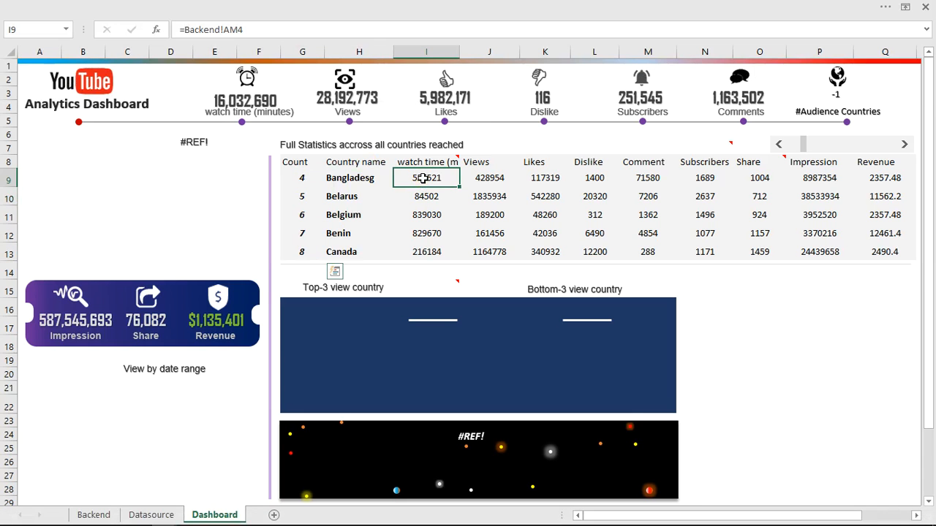
Format the table header row G8:Q8 with a dark blue fill and white, bold, 12-point text
drag(295, 162, 895, 164)
click(85, 7)
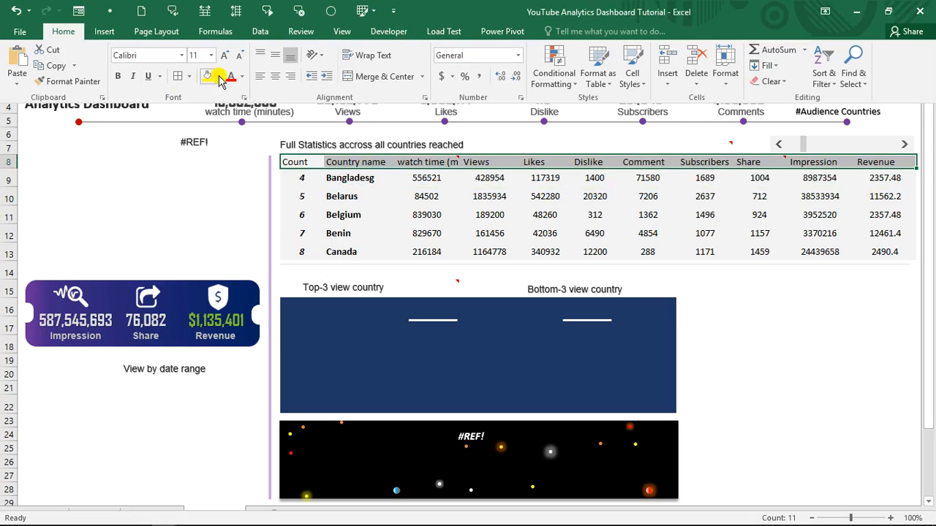
click(219, 77)
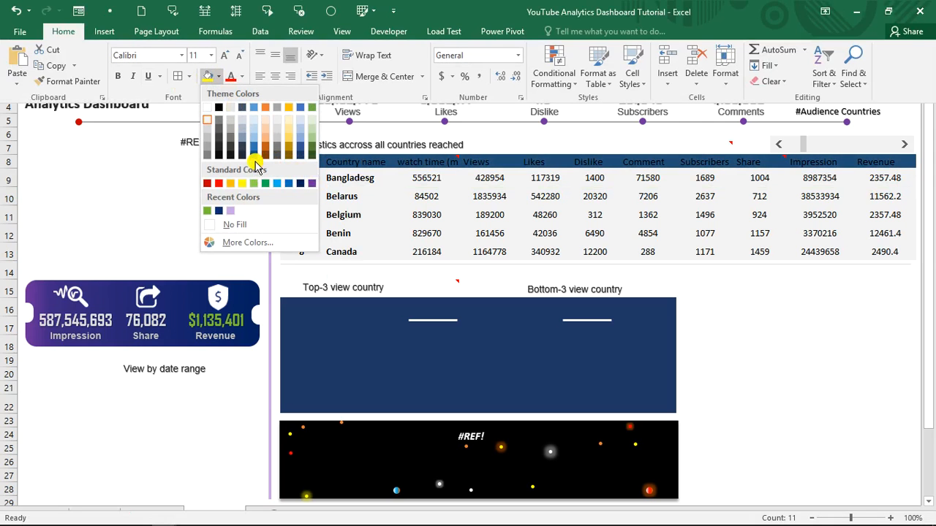
click(218, 210)
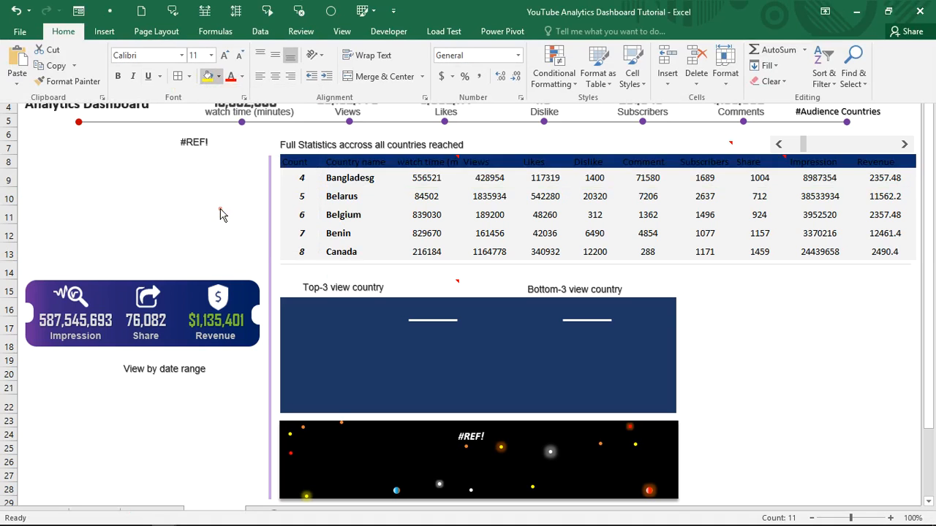
click(242, 76)
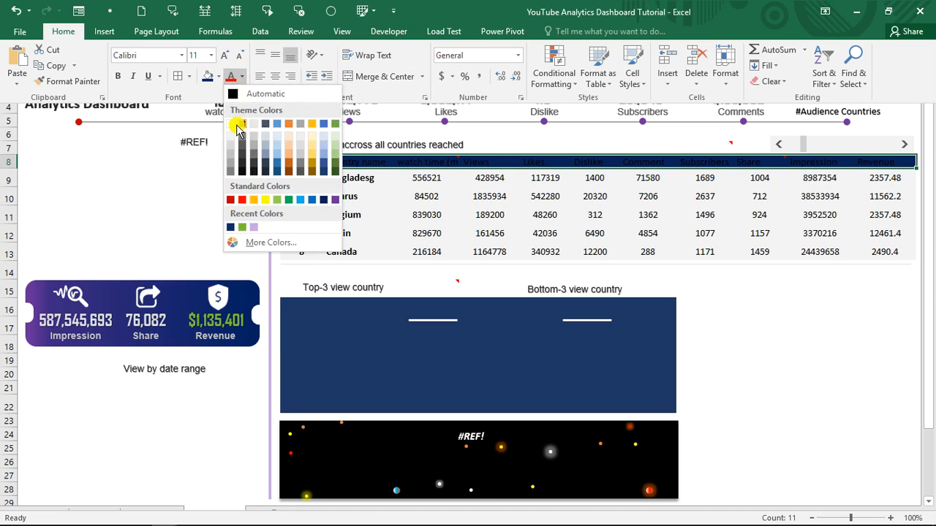
click(233, 124)
click(118, 76)
click(224, 56)
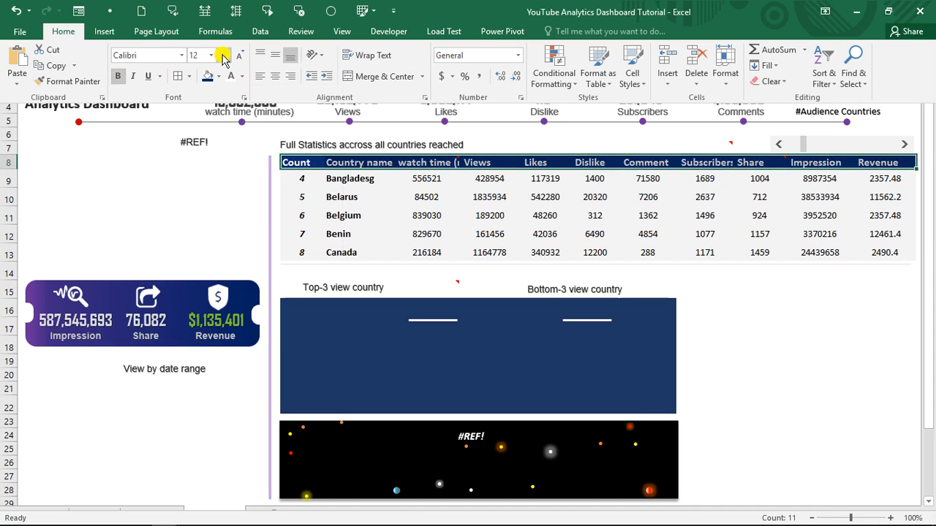
key(ctrl+shift+F1)
Give the count cells G9:G13 a dark grey fill and white text
drag(300, 179, 300, 252)
click(113, 6)
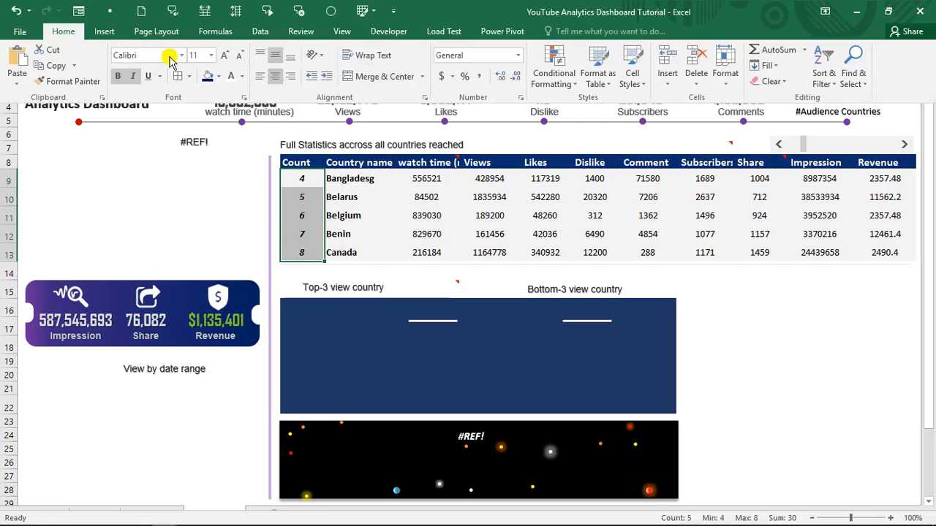
click(218, 76)
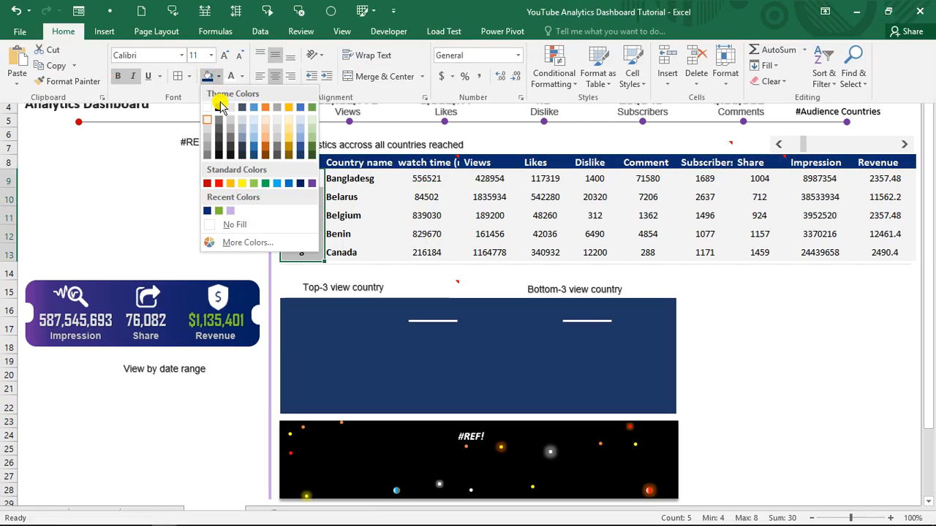
click(220, 138)
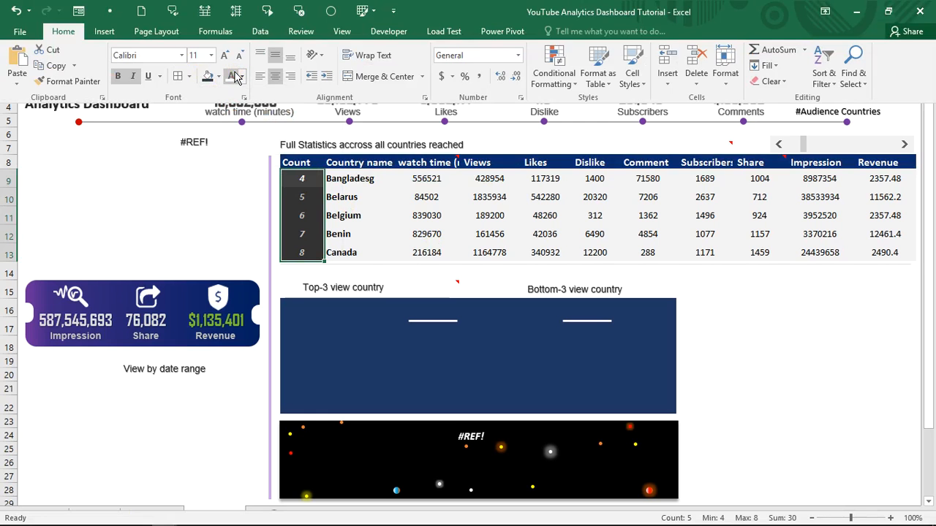
key(ctrl+shift+F1)
click(355, 197)
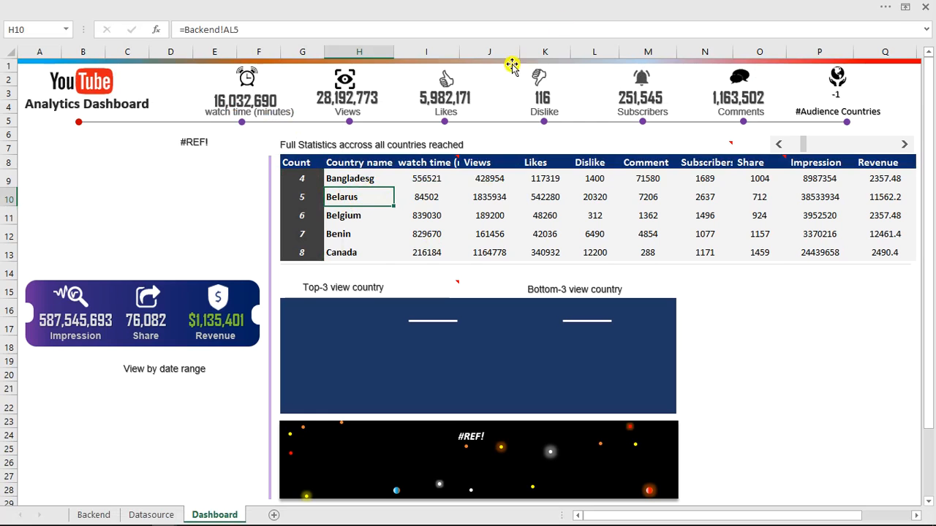
Format the revenue values in Q9:Q13 as $ currency with 1 decimal place
drag(877, 183, 883, 249)
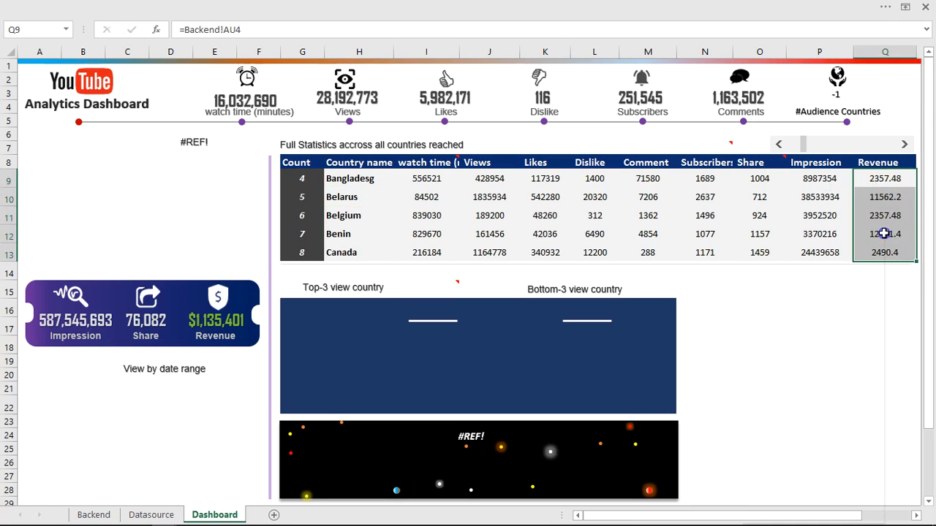
right_click(884, 233)
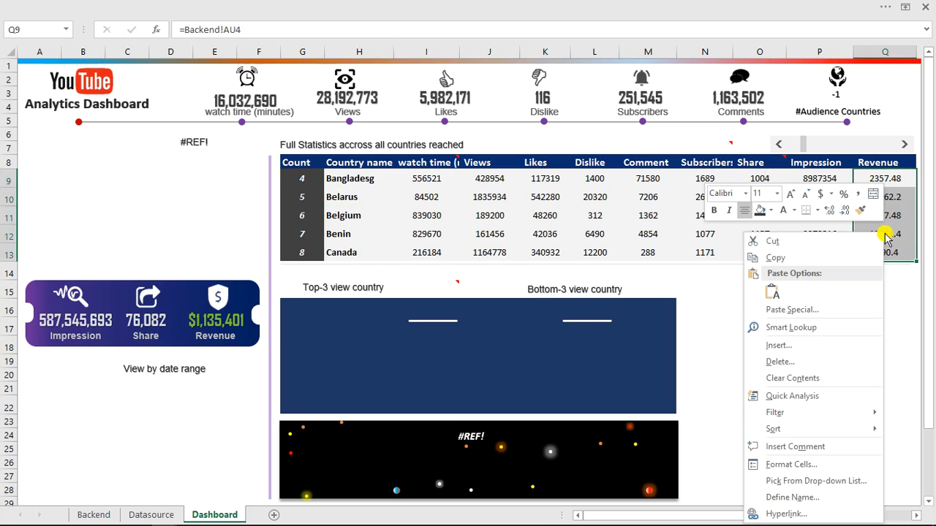
click(786, 465)
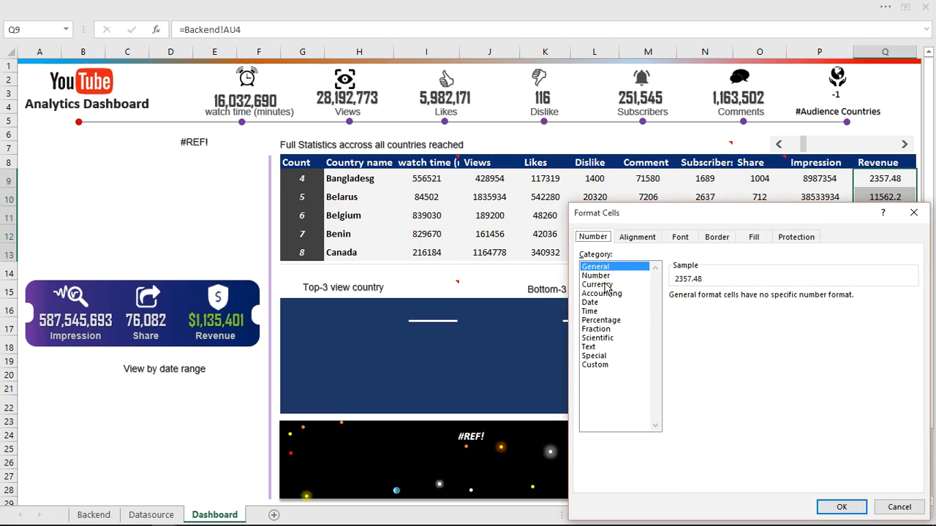
click(596, 285)
click(762, 299)
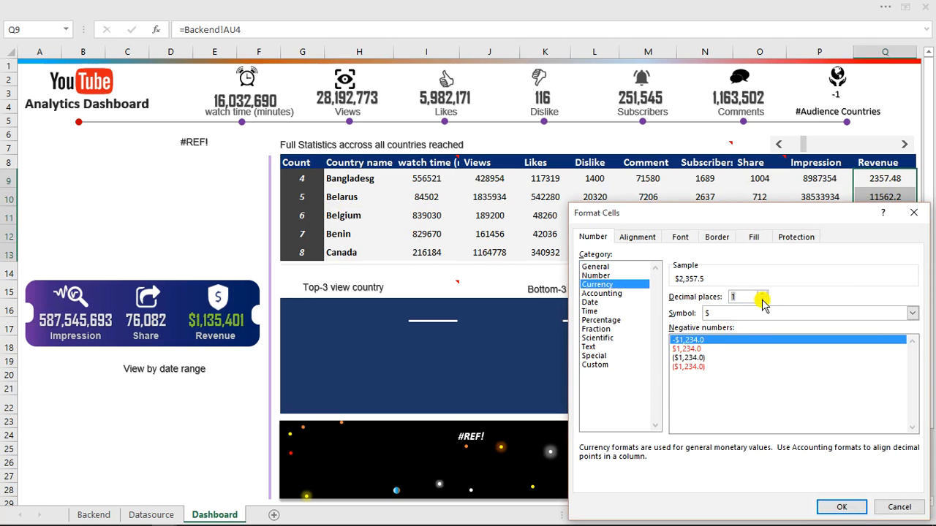
click(855, 507)
Format the watch time to impression values in I9:P13 as numbers with a thousands separator and 0 decimal places
drag(423, 179, 816, 254)
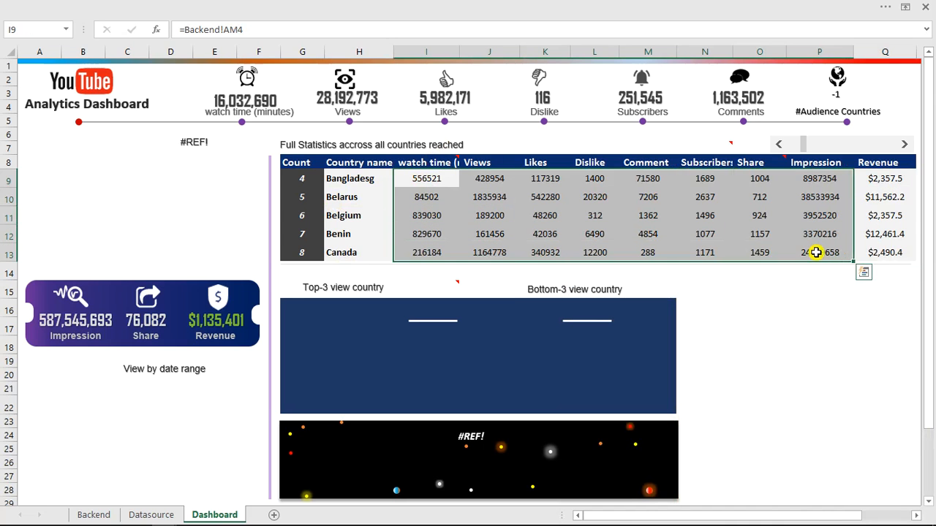
right_click(816, 252)
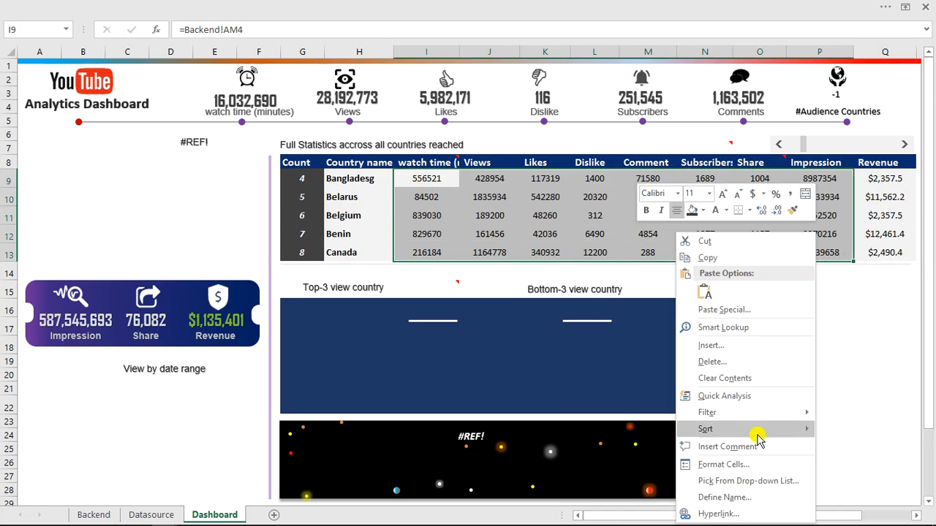
click(720, 468)
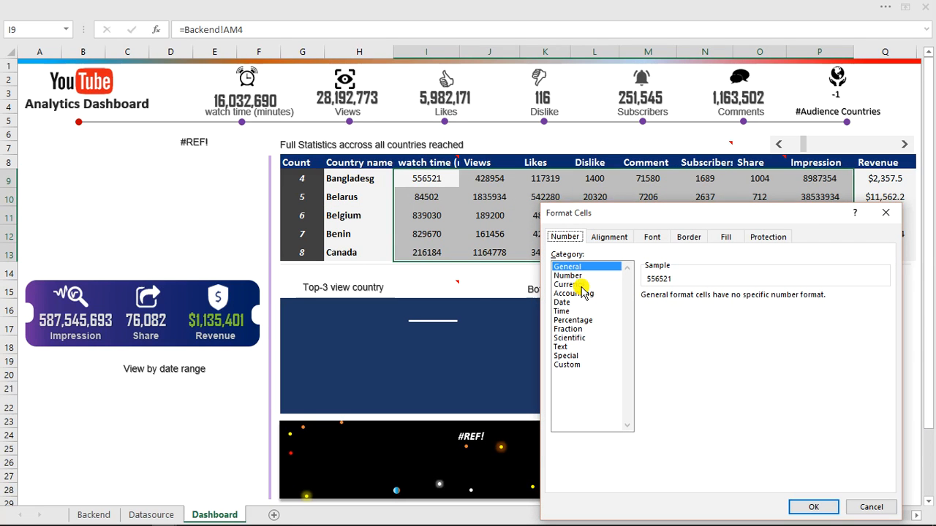
click(578, 276)
click(647, 313)
click(735, 299)
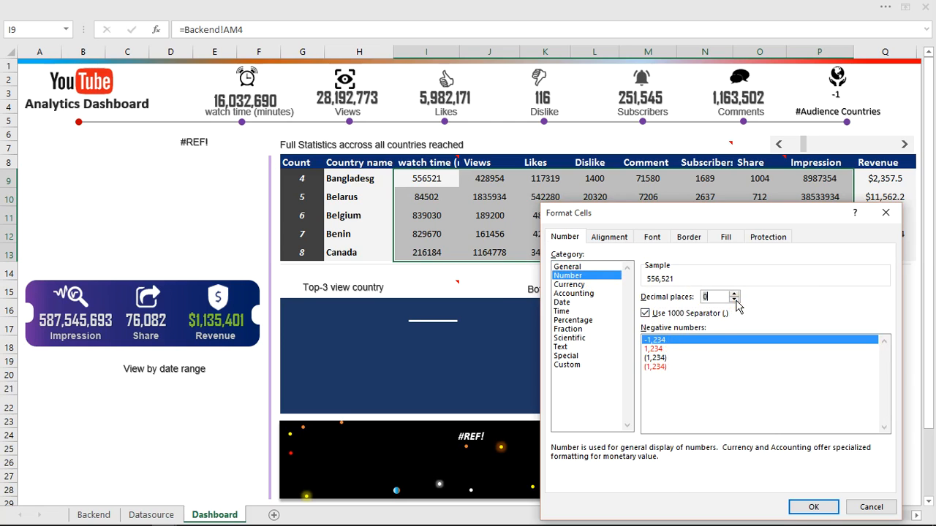
click(811, 507)
click(753, 341)
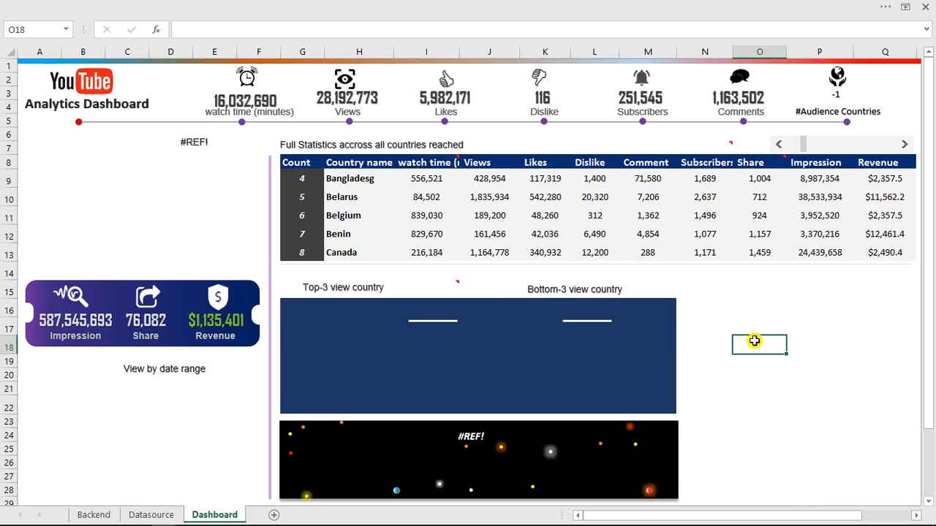
Add solid purple data bars to the revenue values in Q9:Q13 through a custom data bar rule
drag(875, 181, 877, 250)
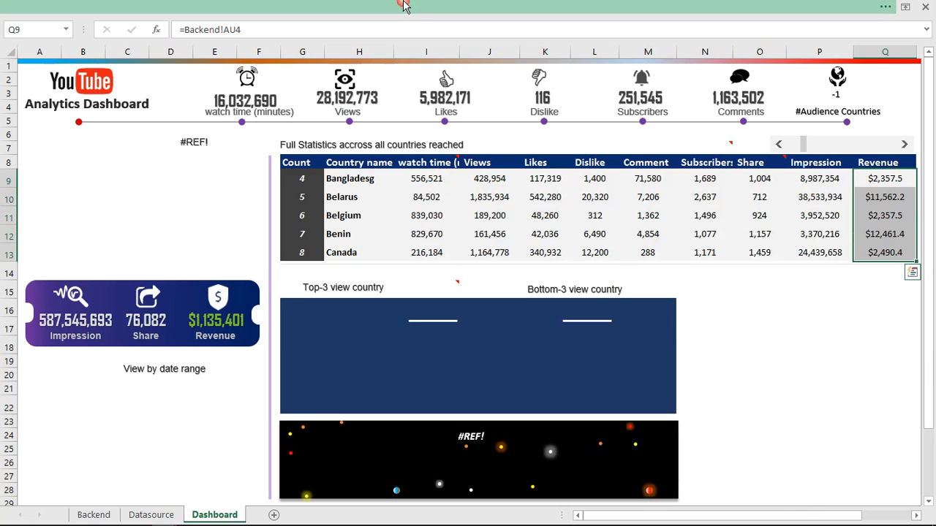
click(545, 7)
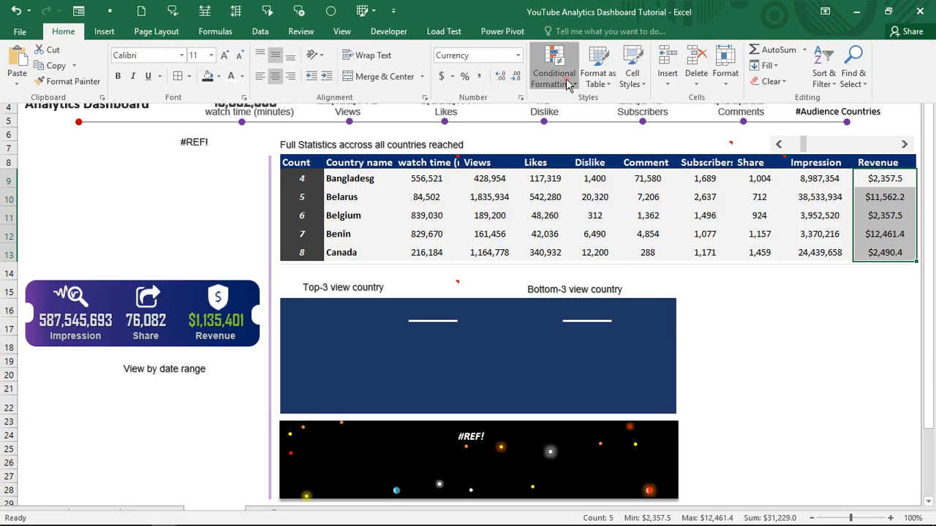
click(569, 81)
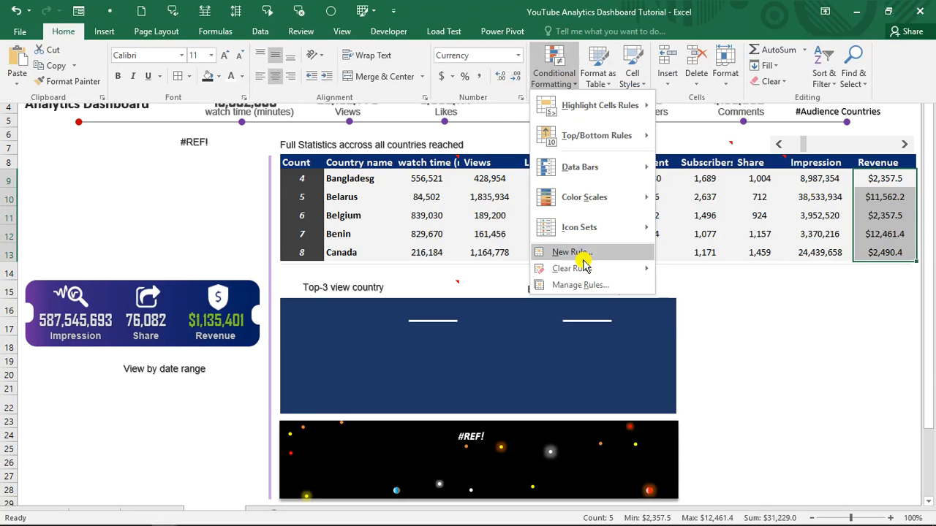
mouse_move(569, 167)
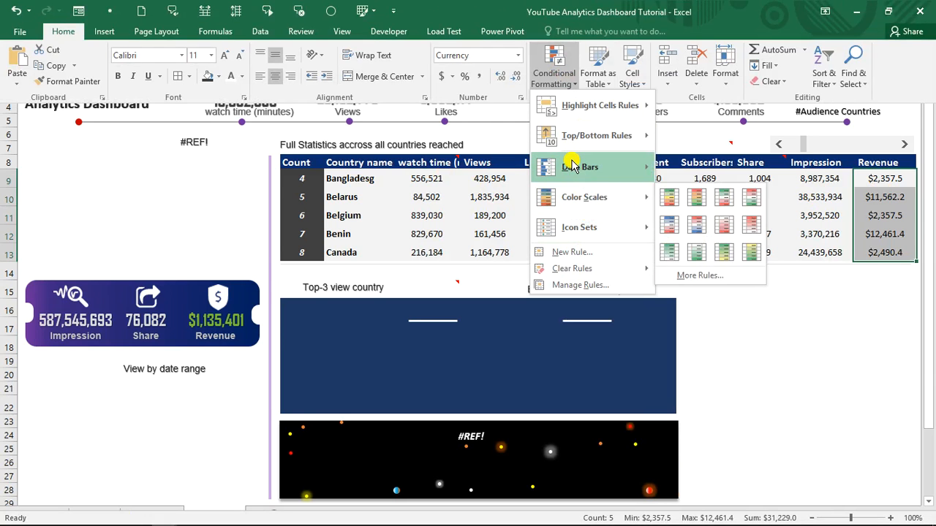
click(694, 303)
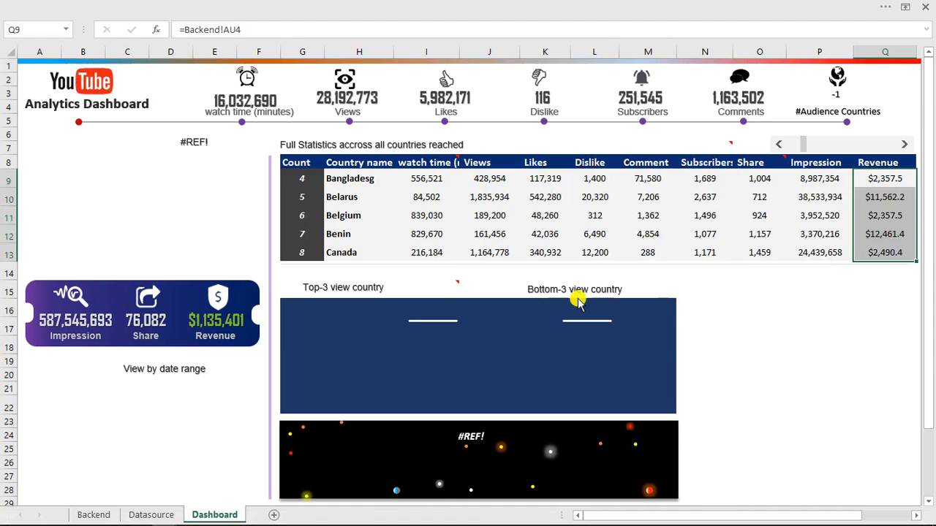
click(304, 411)
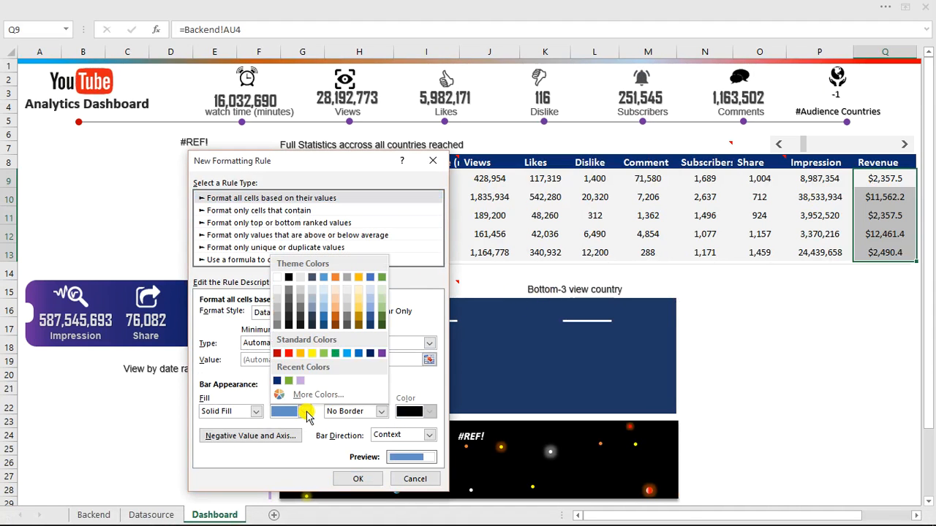
click(379, 356)
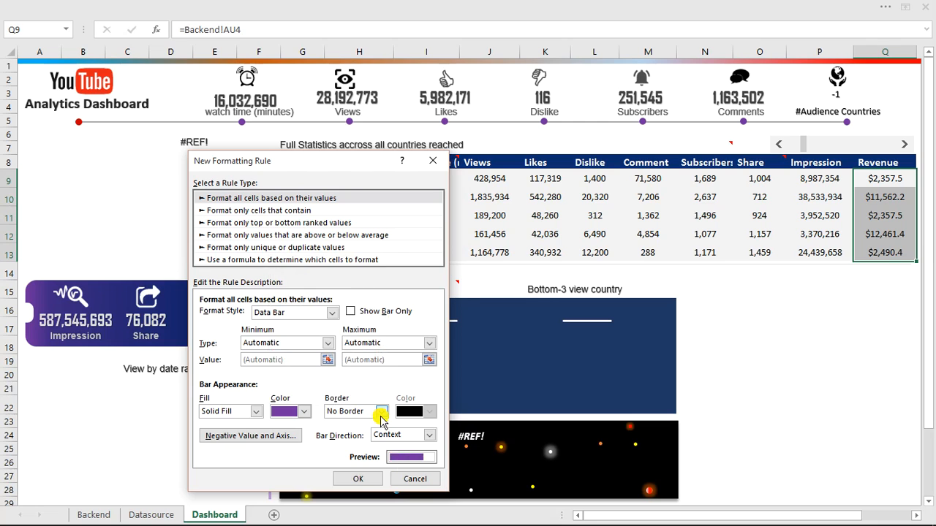
click(363, 479)
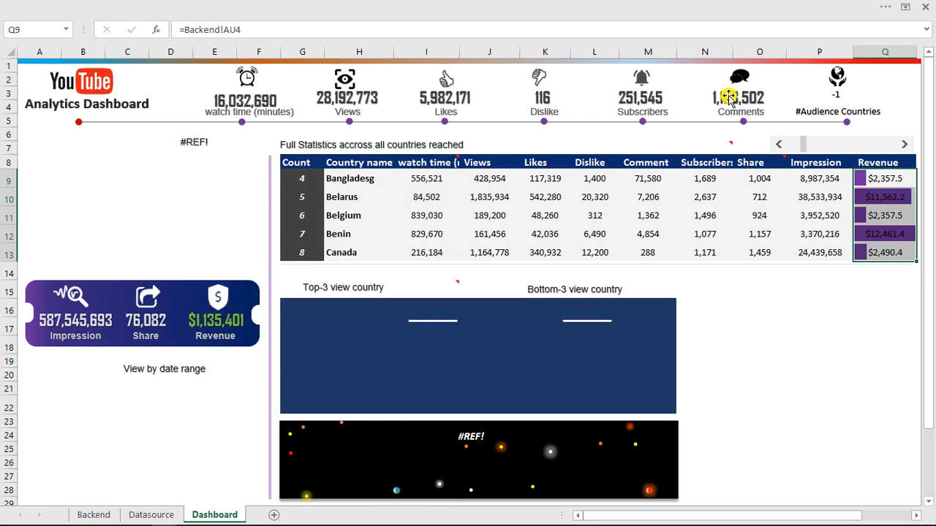
Add solid orange data bars to the subscriber values in N9:N13 through a custom data bar rule
drag(697, 179, 699, 253)
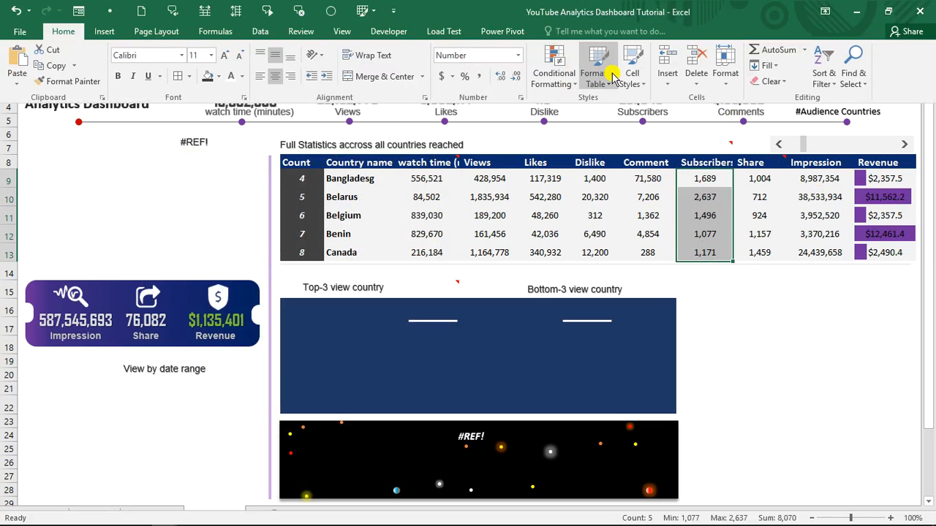
click(570, 85)
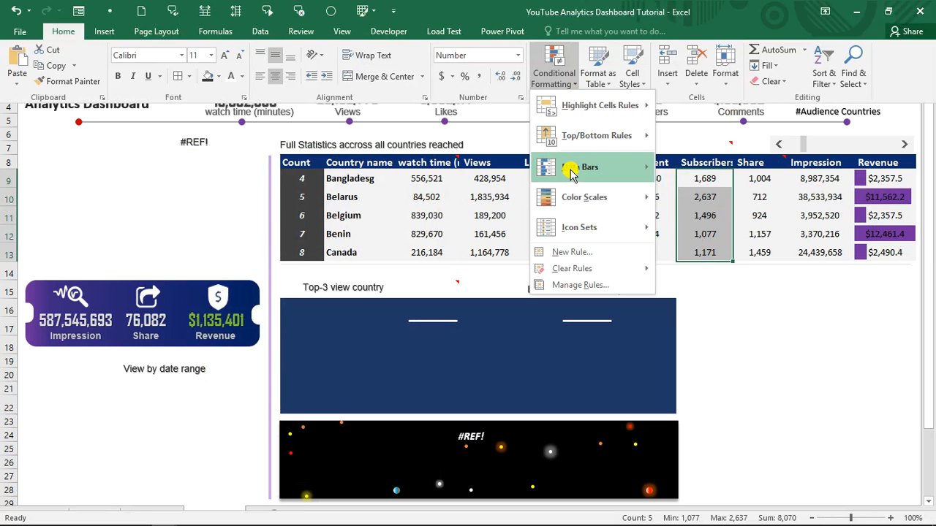
mouse_move(570, 168)
click(703, 301)
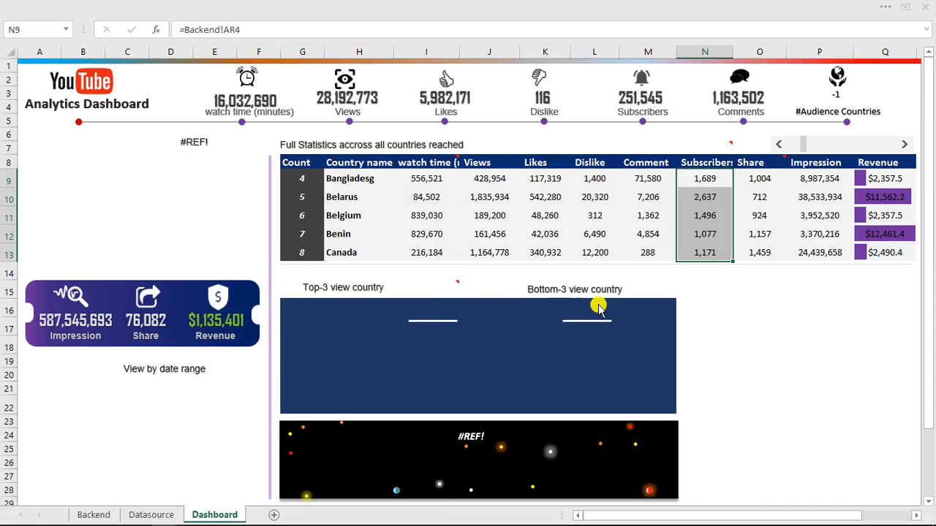
click(304, 414)
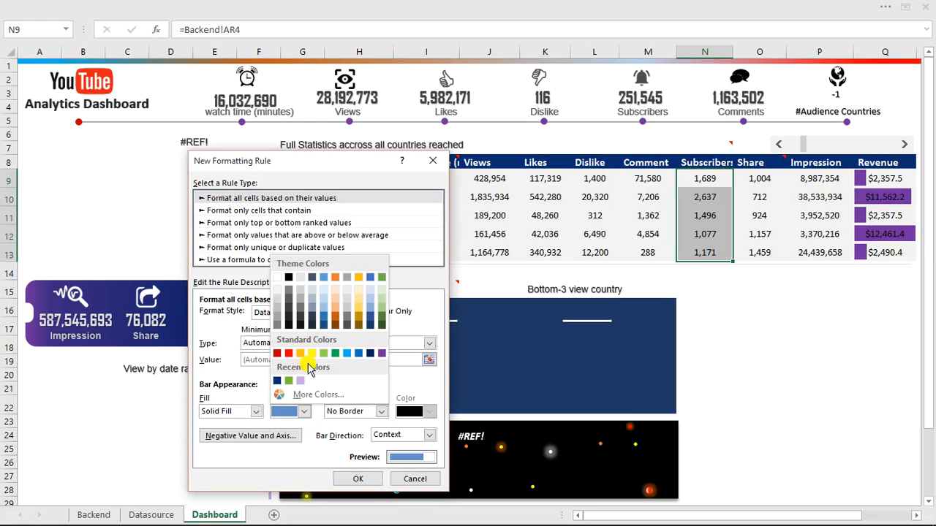
click(335, 279)
click(363, 478)
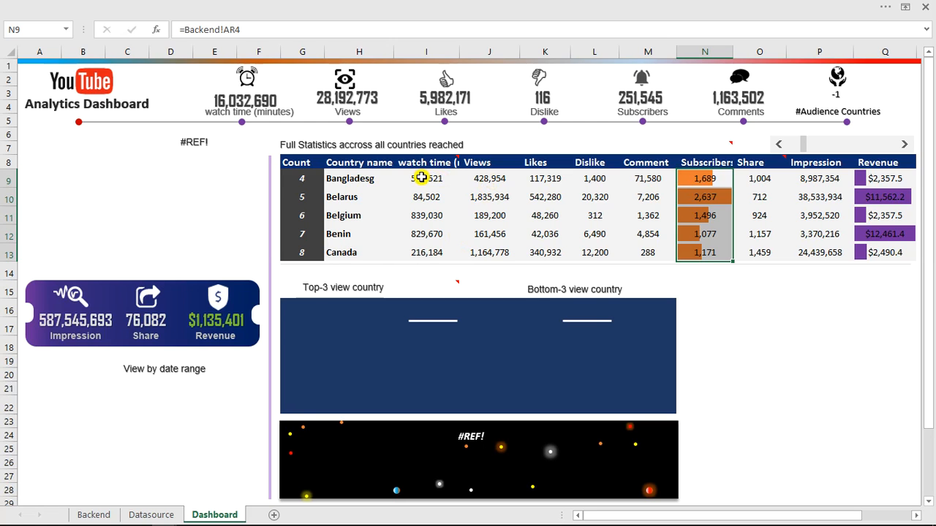
Apply the 3 Stars rating icon set to the watch time values in I9:I13
drag(422, 178, 424, 252)
click(334, 5)
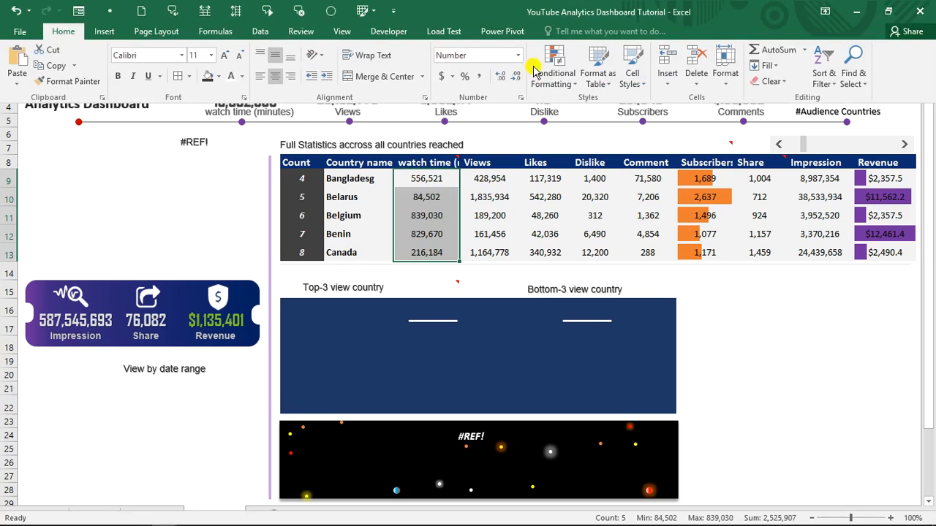
click(553, 73)
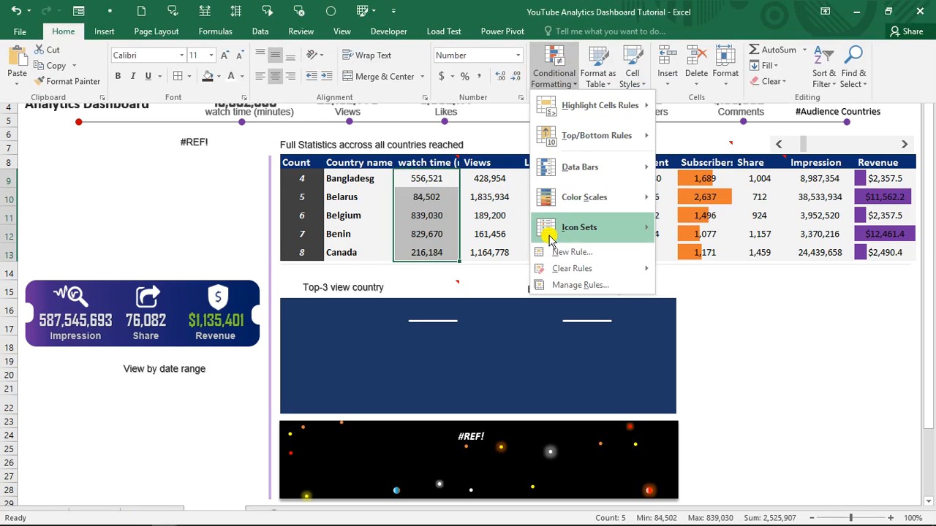
mouse_move(552, 242)
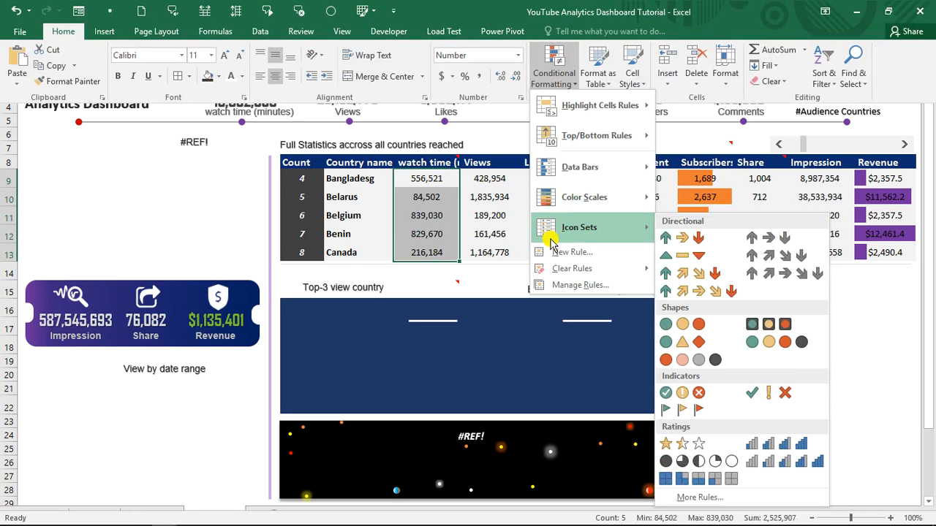
click(682, 444)
click(756, 330)
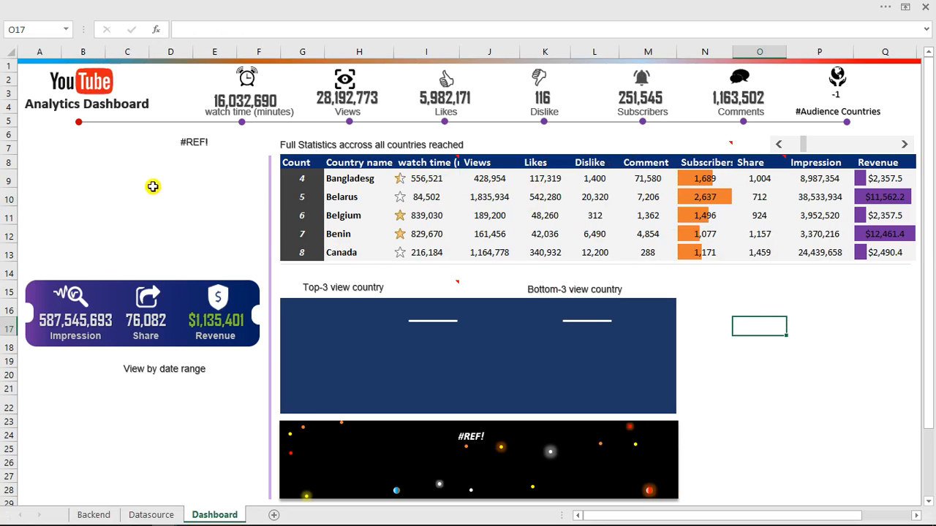
Insert a PivotTable from Table4 on the Datasource sheet into cell L3 of the existing Backend sheet
drag(57, 156, 237, 258)
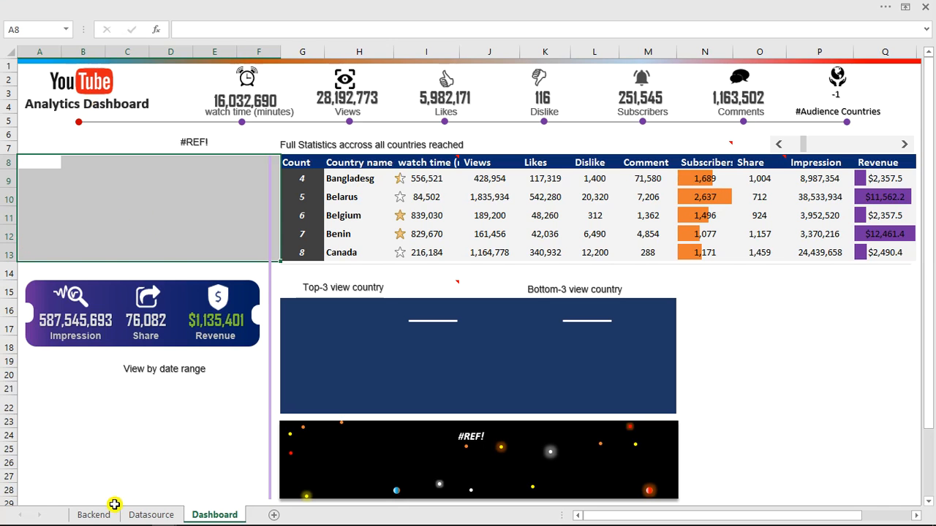
click(93, 515)
drag(729, 515, 625, 521)
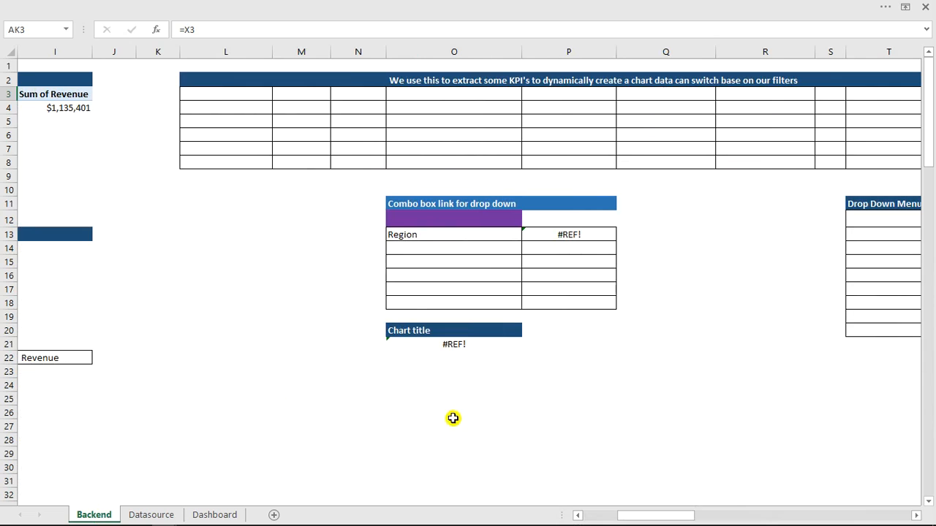
click(214, 94)
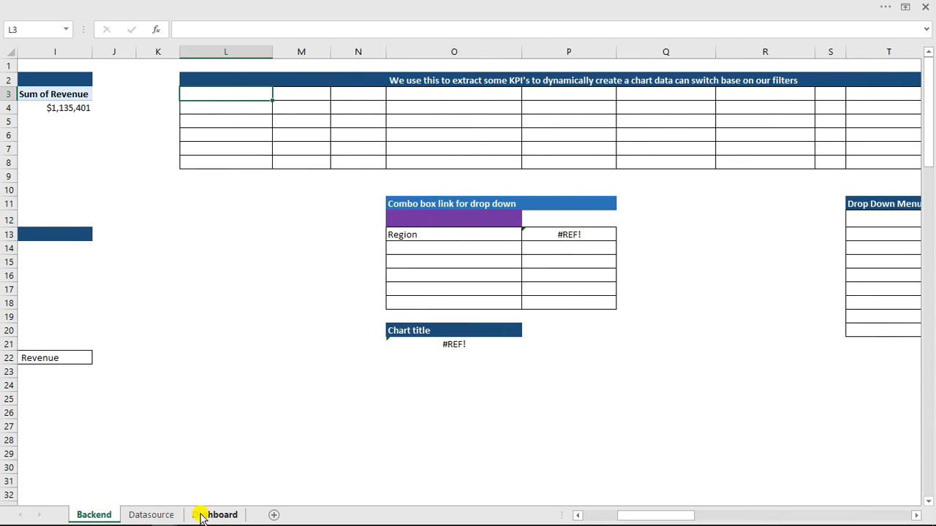
click(153, 514)
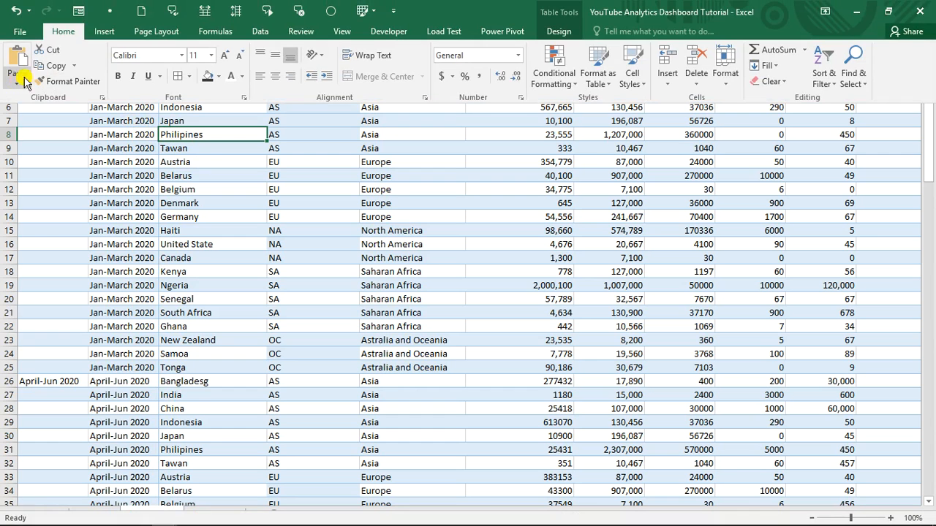
click(103, 30)
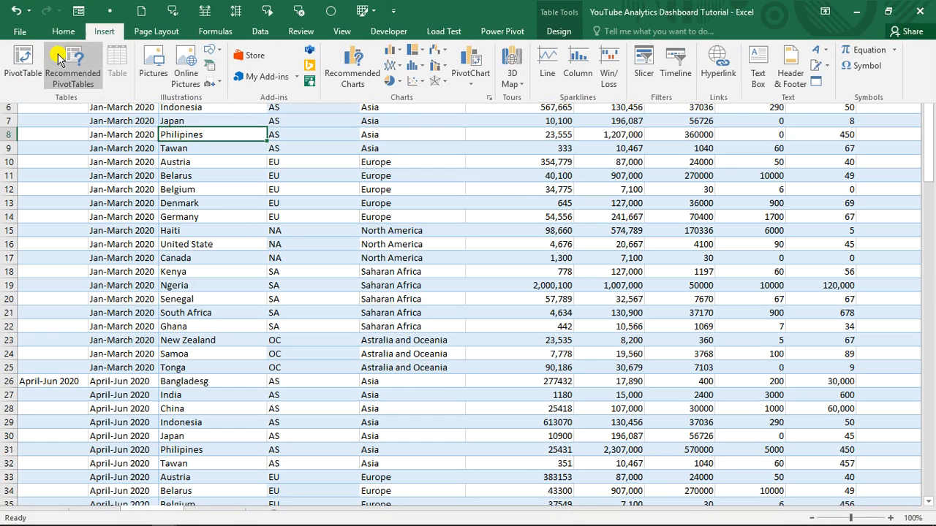
click(31, 67)
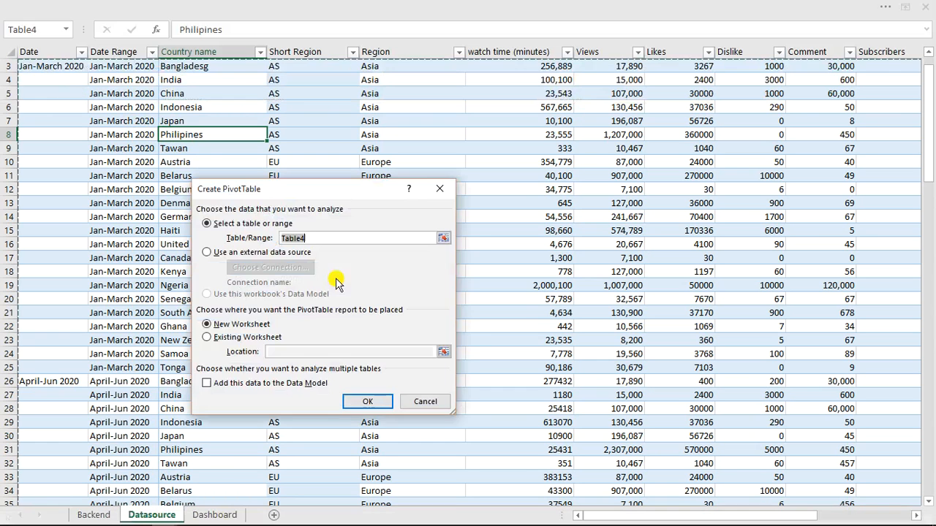
click(207, 337)
click(93, 515)
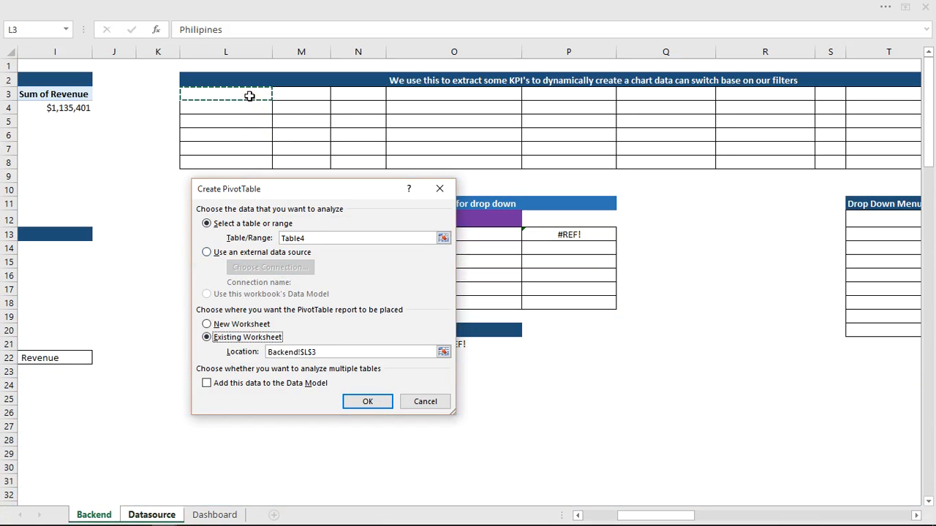
click(353, 400)
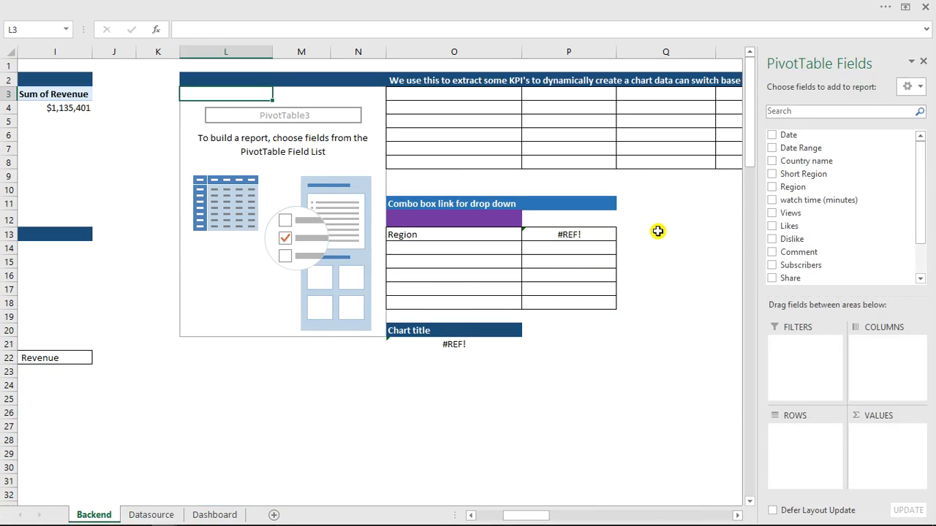
Add Region as the row field of the new PivotTable and remove its grand total
click(772, 187)
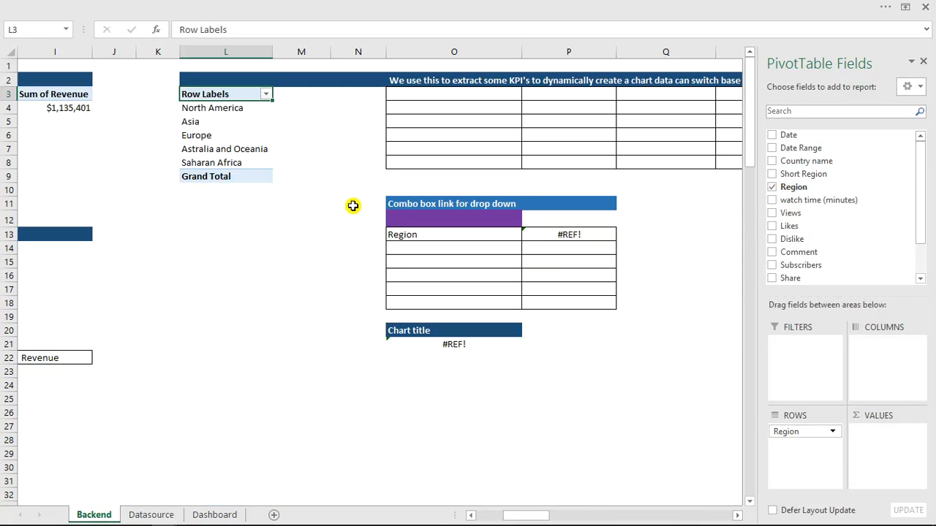
right_click(227, 176)
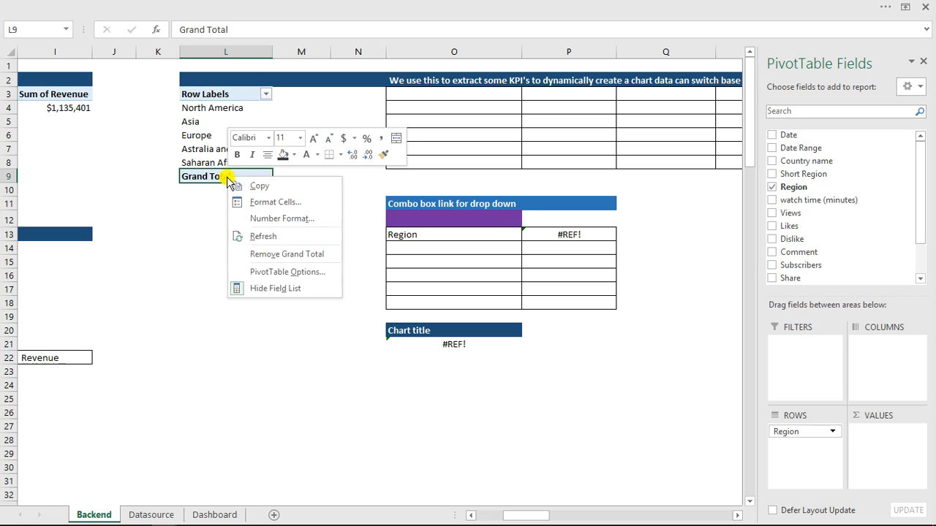
click(267, 254)
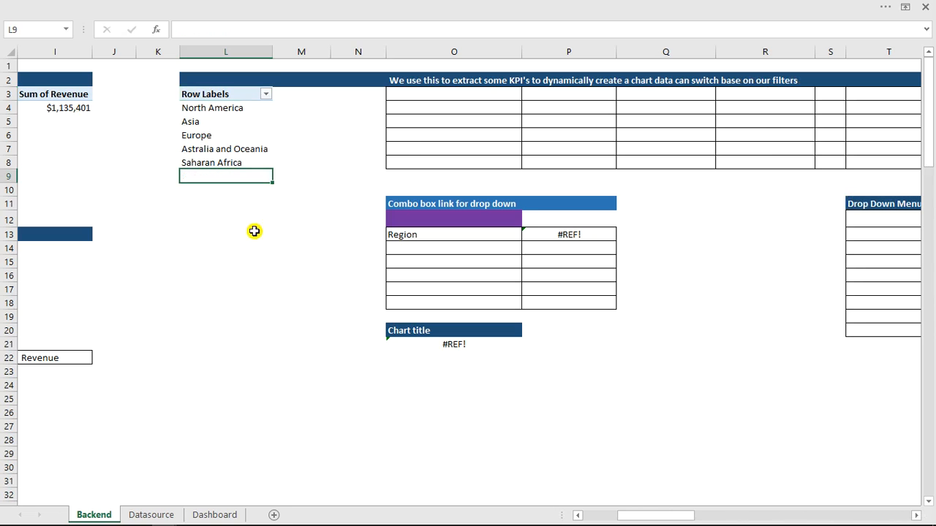
click(224, 151)
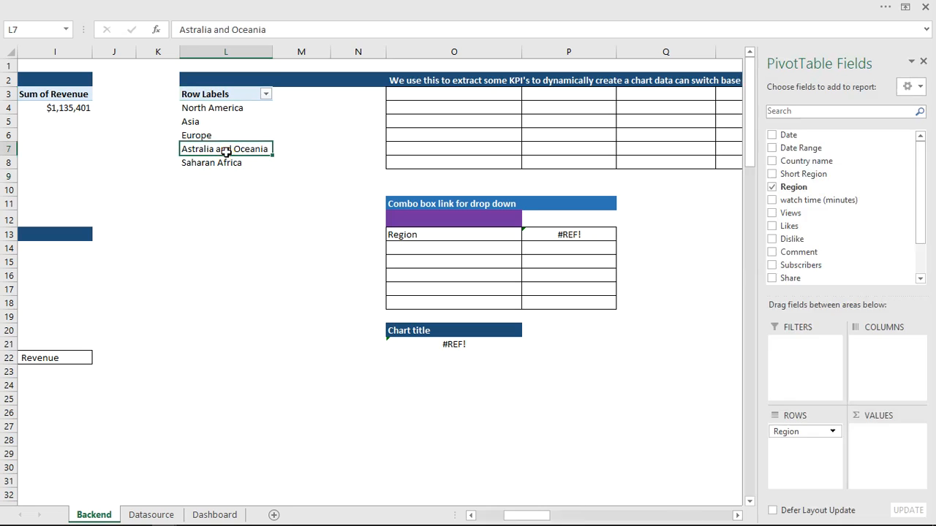
Add watch time (minutes), Views, Likes, Dislike, Comment, Subscribers, Share, Impression and Revenue as value fields of the Region PivotTable
click(772, 199)
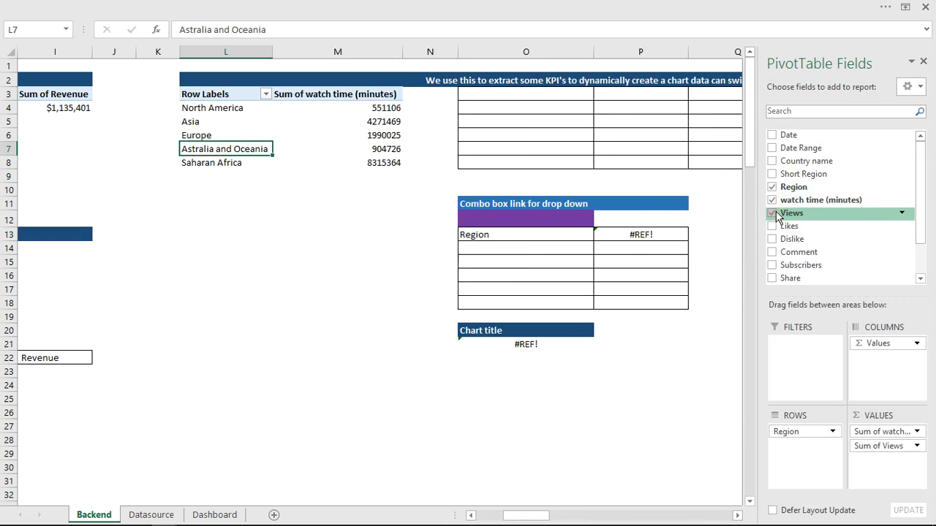
click(772, 214)
click(772, 226)
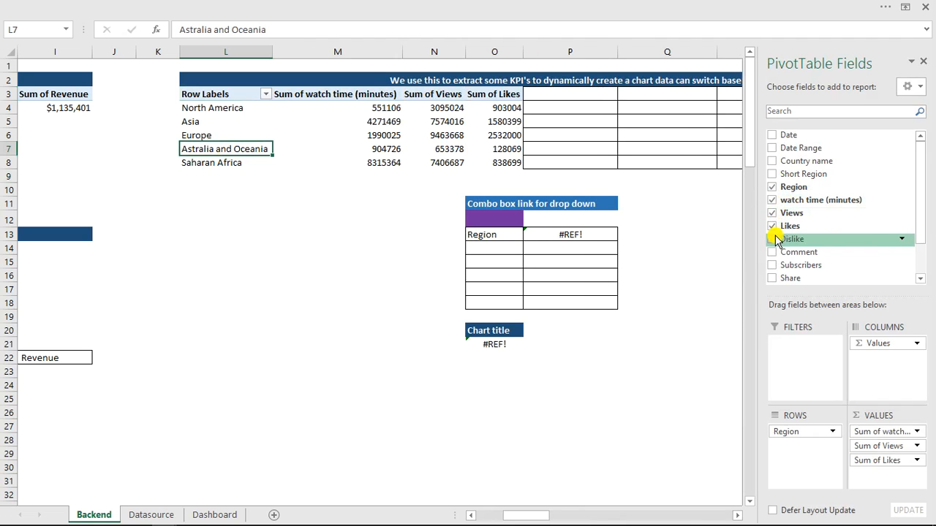
drag(784, 239, 889, 476)
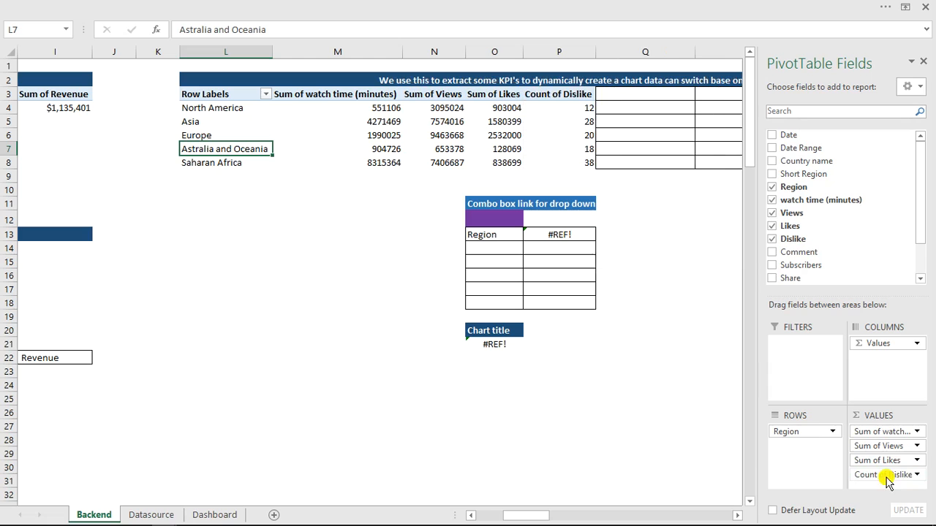
click(772, 252)
click(772, 265)
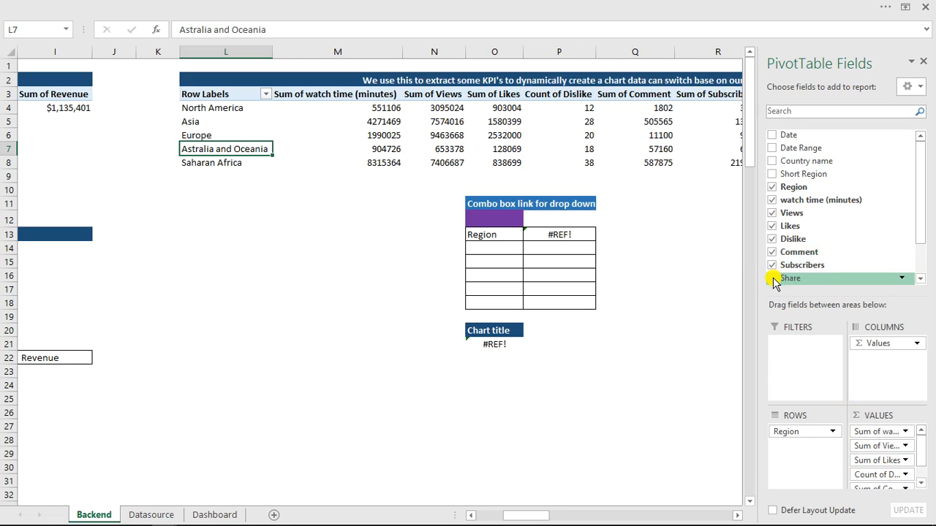
click(773, 278)
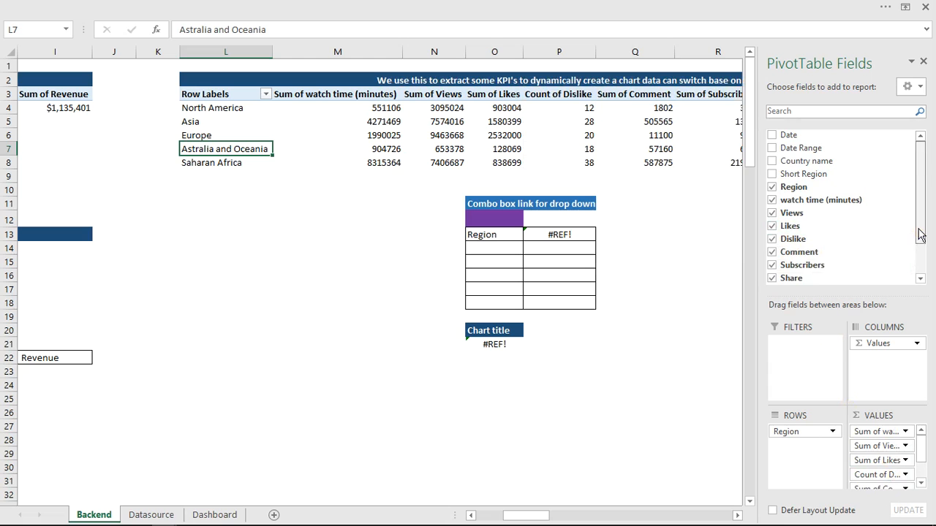
drag(920, 232, 923, 281)
click(773, 247)
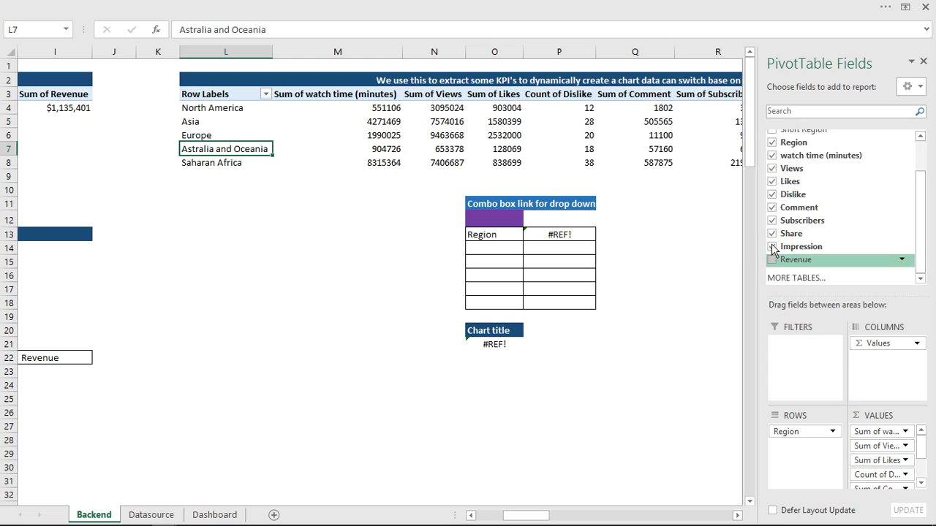
click(716, 263)
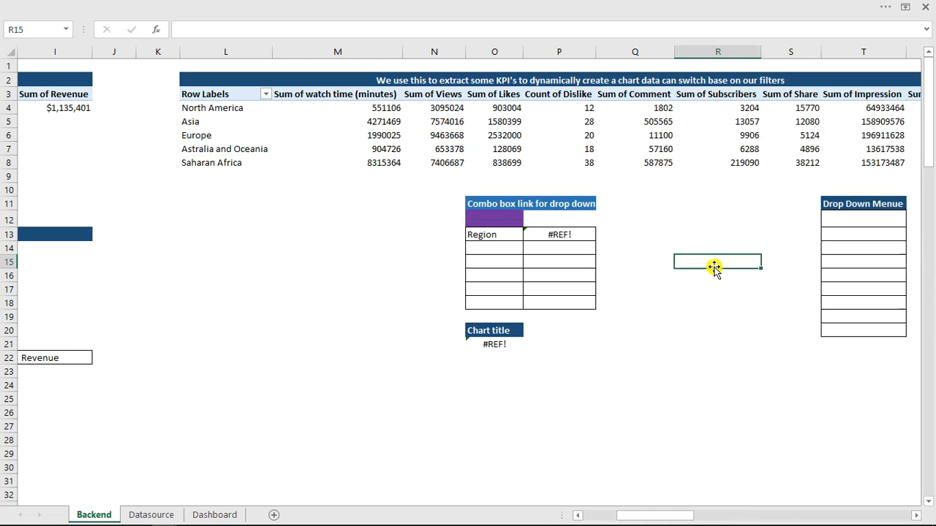
Remove the "sum of" prefix from the PivotTable headers in M3:U3 by replacing all occurrences, and close the field list
drag(687, 516, 691, 518)
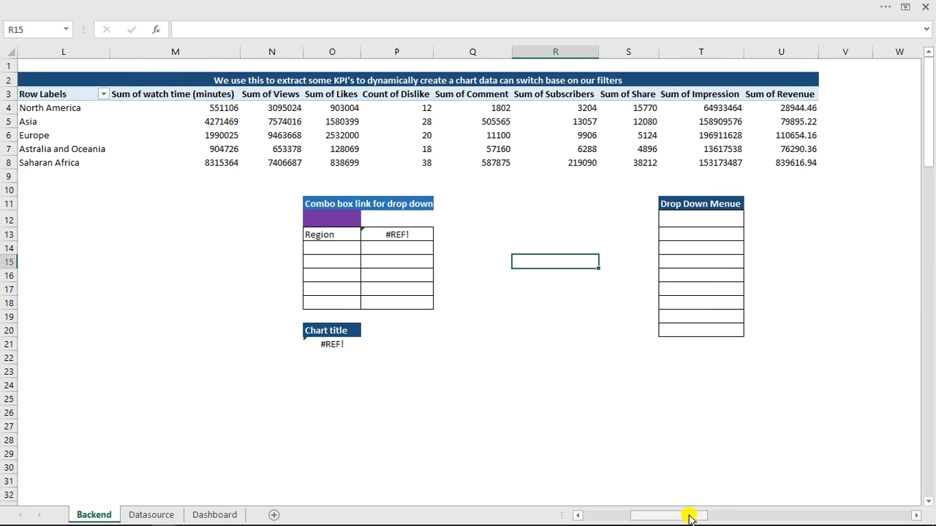
drag(141, 95, 773, 98)
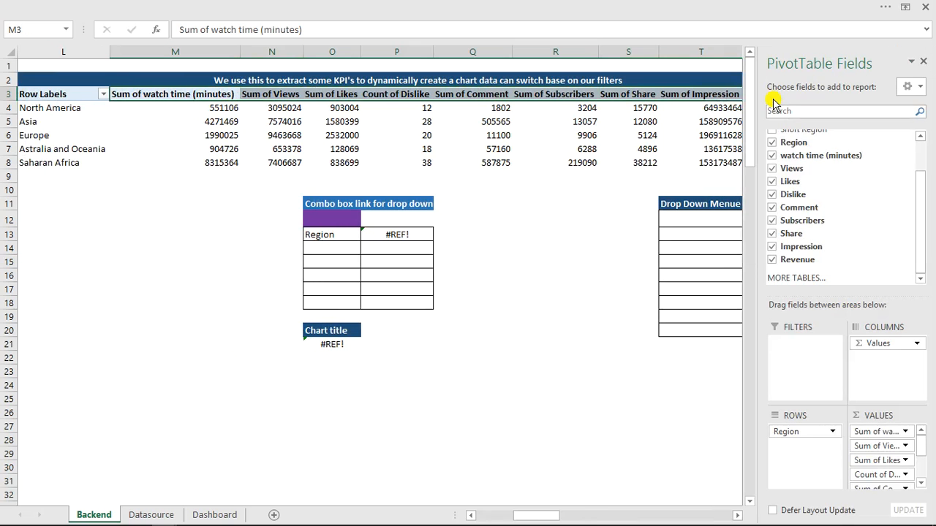
key(ctrl+h)
click(238, 342)
click(196, 390)
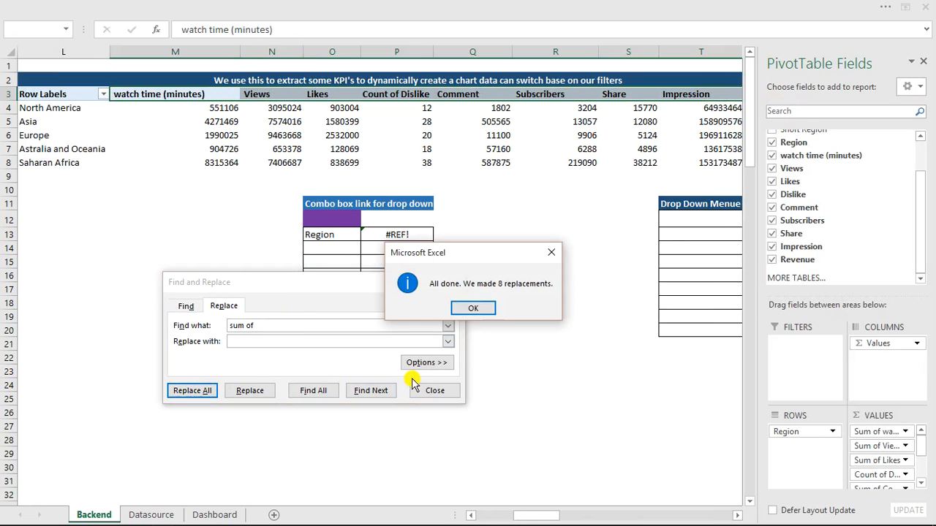
click(494, 305)
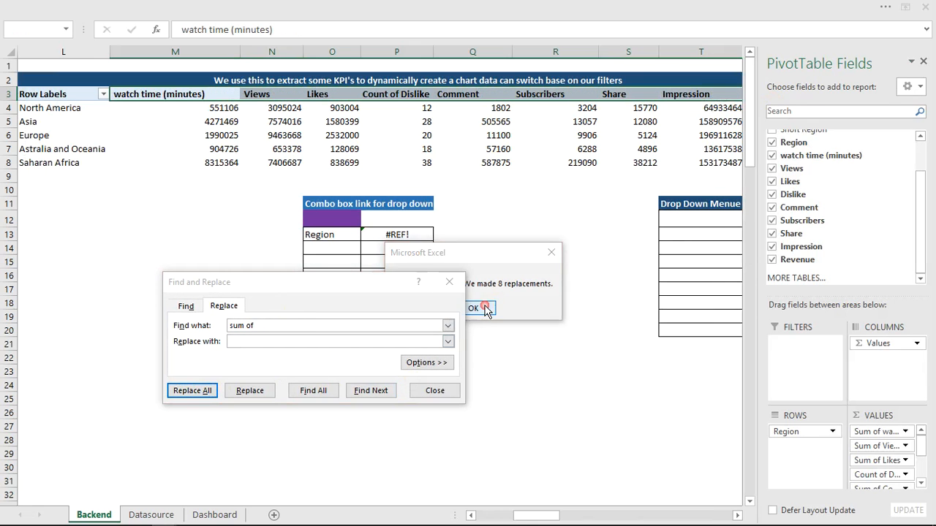
click(438, 391)
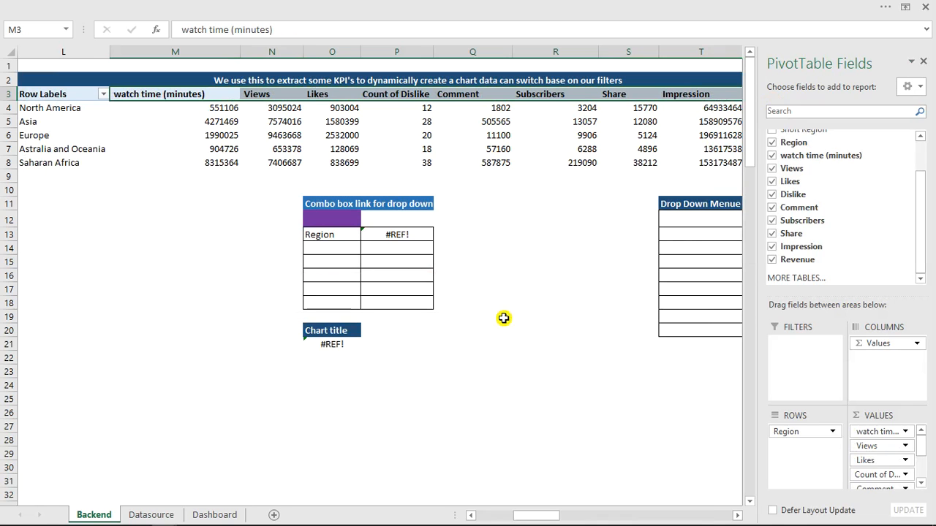
click(926, 64)
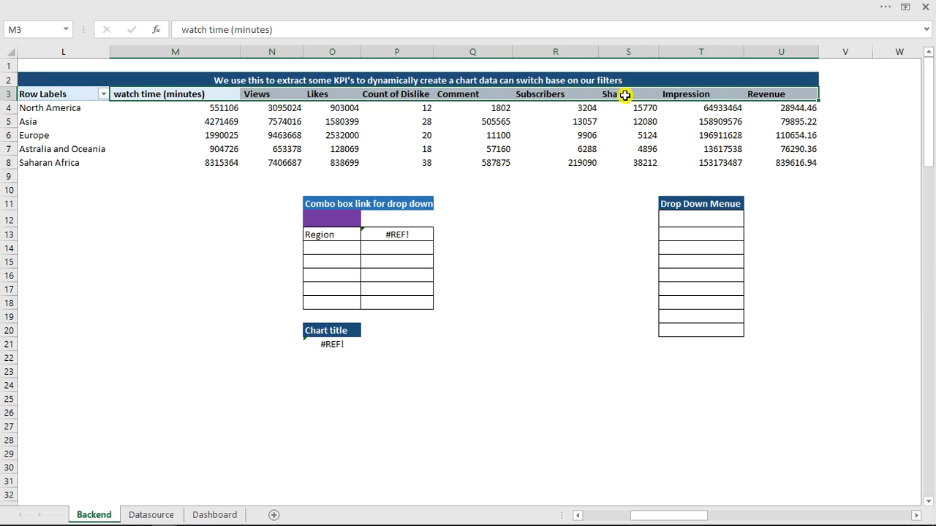
Fill T12:T20 under Drop Down Menue with the array formula =TRANSPOSE(M3:U3) and fit column T to its contents
click(695, 219)
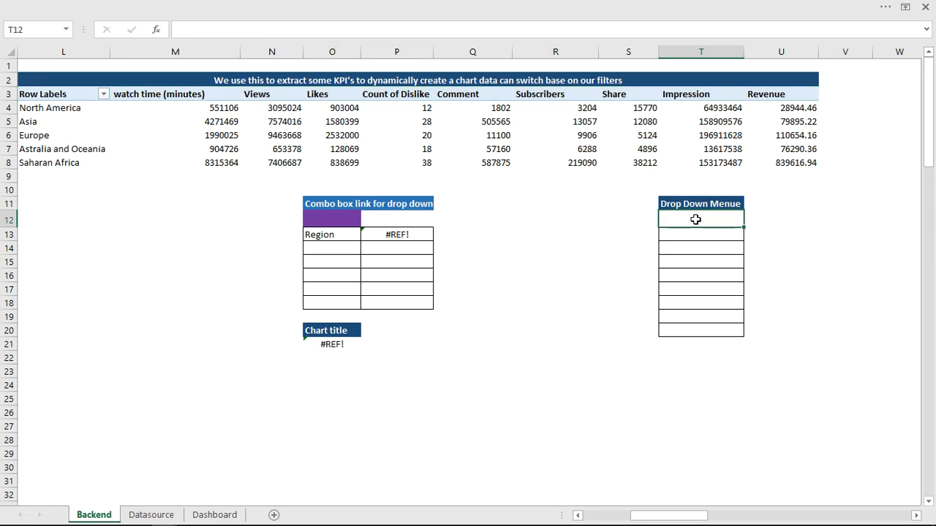
drag(695, 220, 694, 331)
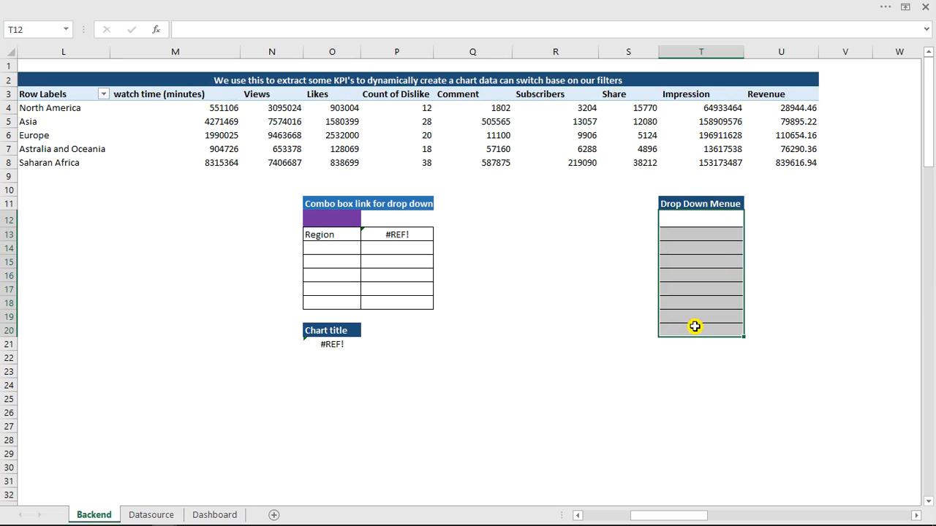
text(=tr)
key(Tab)
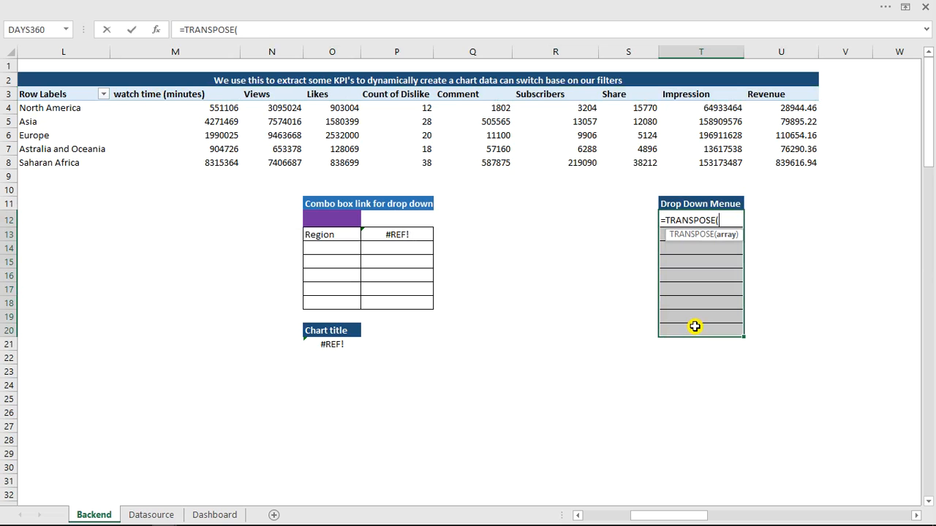
click(143, 96)
drag(201, 95, 768, 95)
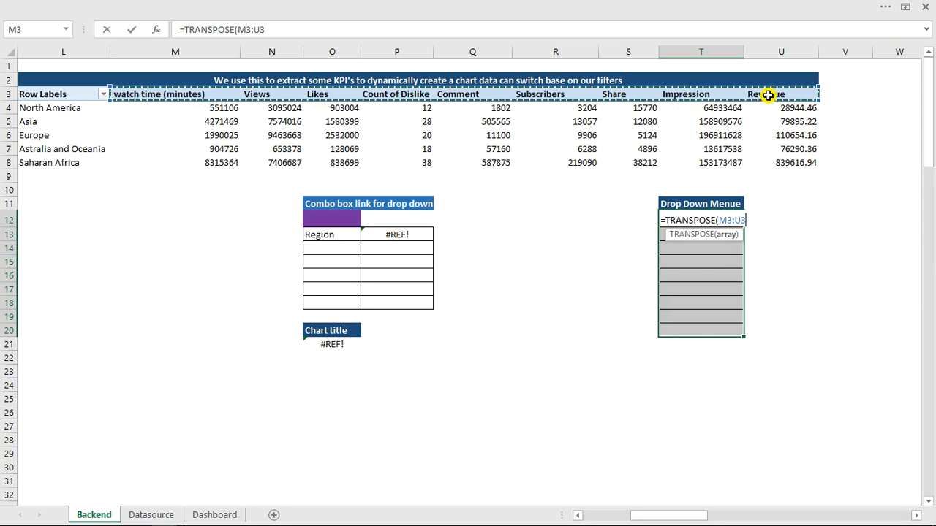
text())
key(ctrl+shift+Return)
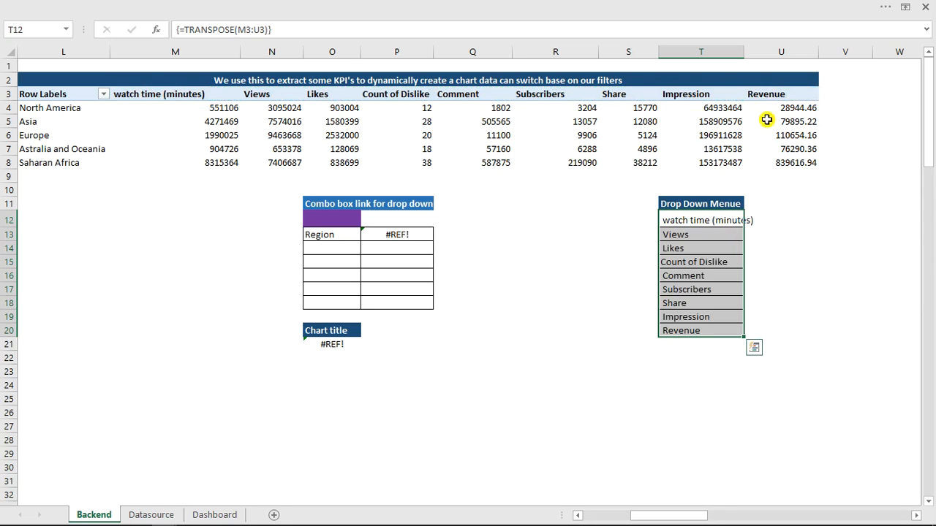
double_click(741, 52)
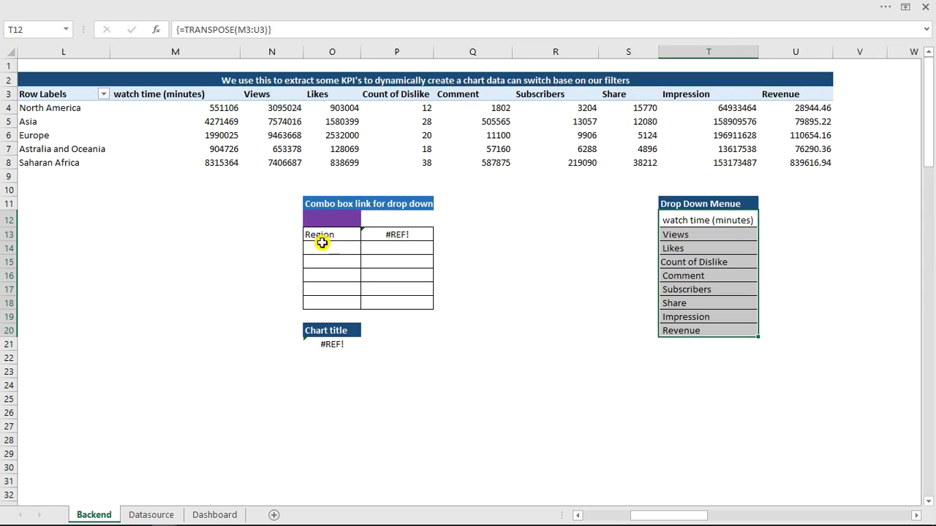
Copy the region names from L4:L8 into O14:O18 of the combo box link table, leaving O13 blank
drag(44, 108, 46, 162)
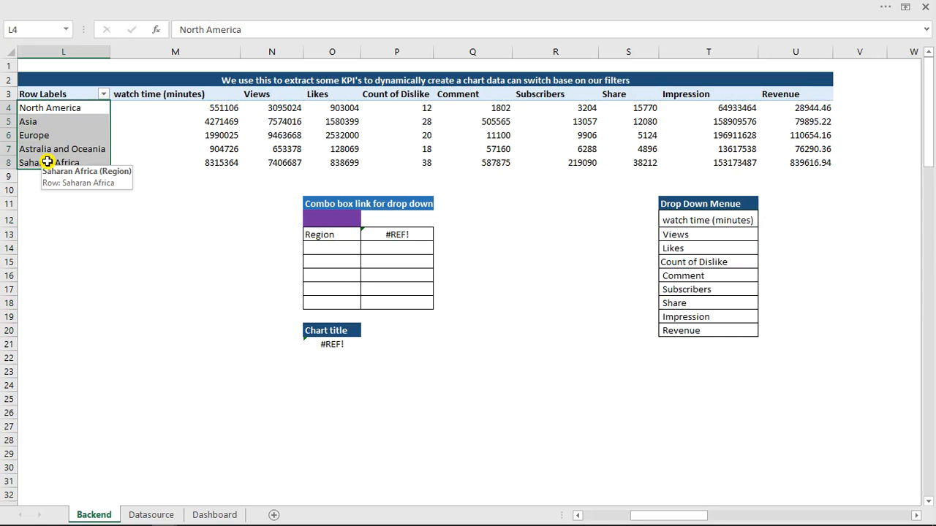
key(ctrl+c)
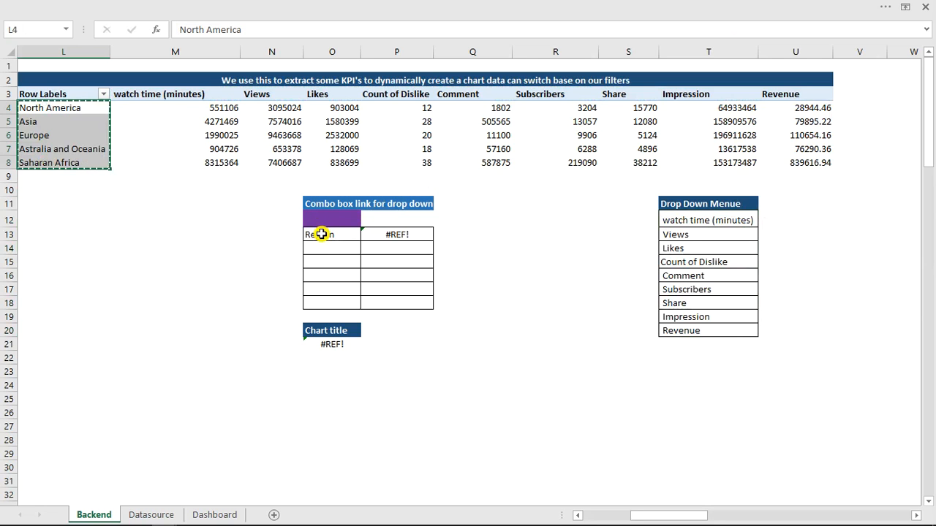
click(322, 234)
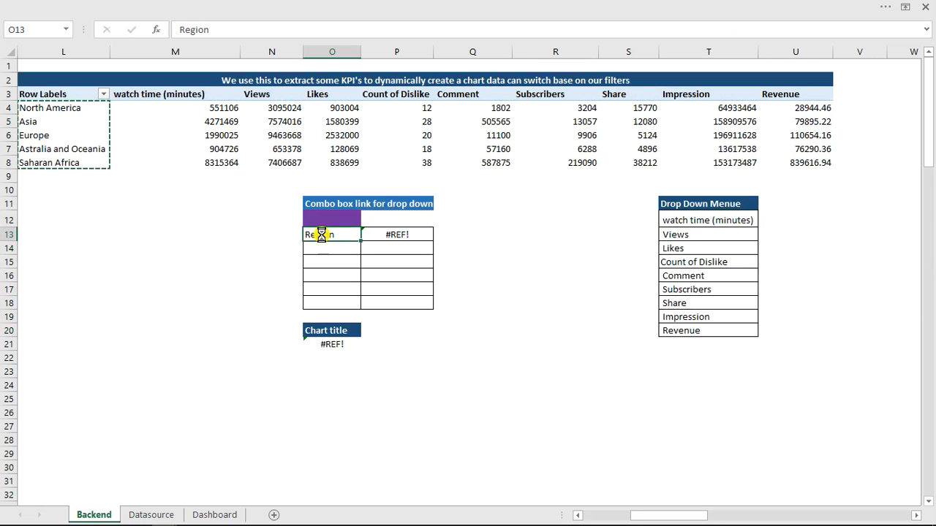
key(ctrl+v)
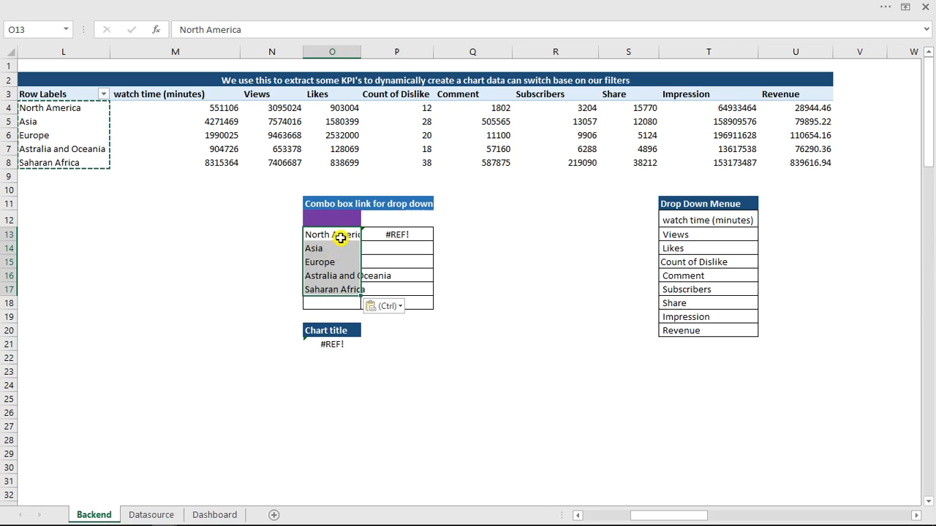
click(336, 235)
key(Escape)
drag(341, 238, 346, 307)
Apply all borders to the combo box link table in O13:P18
drag(325, 234, 397, 312)
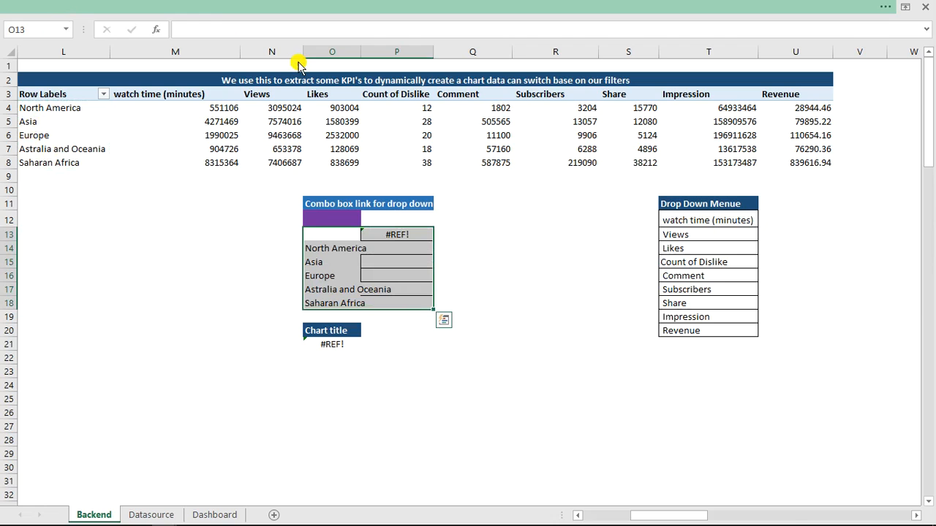
click(299, 8)
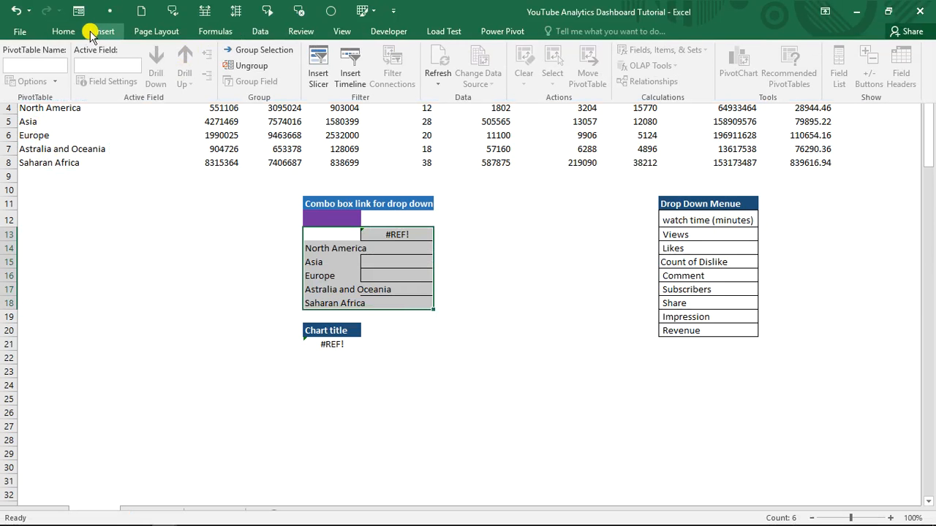
click(69, 31)
click(190, 77)
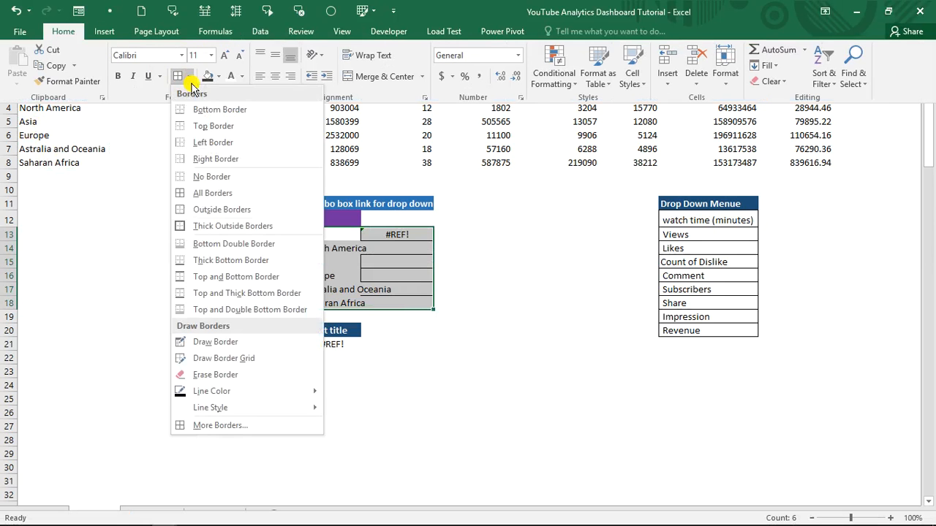
click(209, 195)
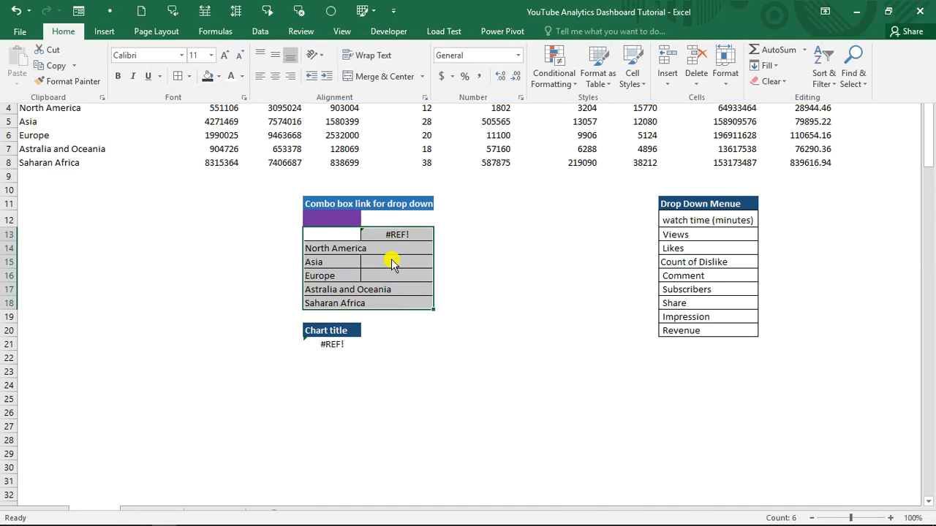
click(387, 259)
click(398, 235)
click(336, 212)
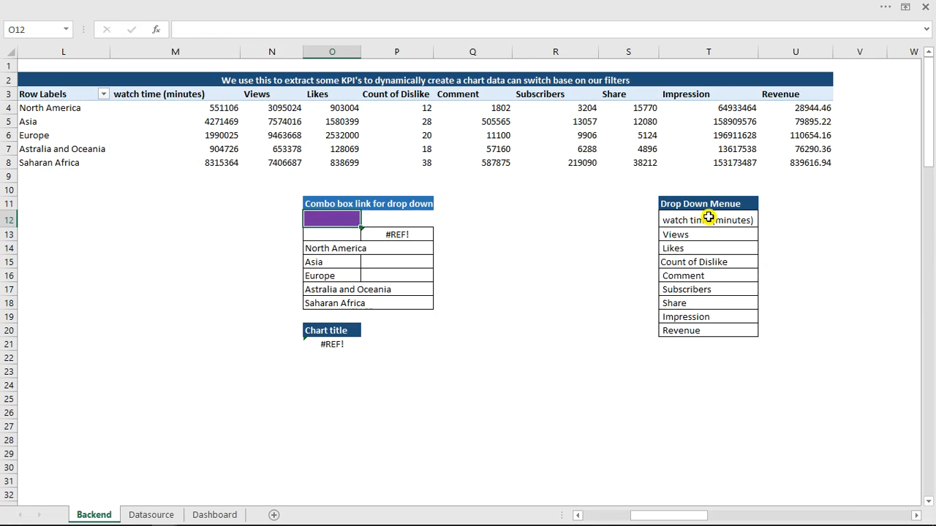
Draw a combo box form control on the Dashboard sheet below the Analytics Dashboard title, around A7:C8
click(202, 516)
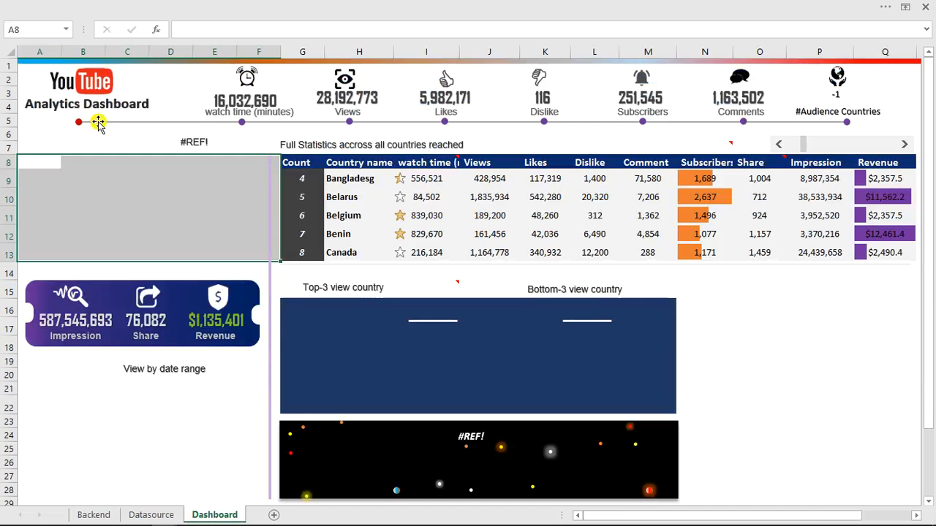
click(73, 134)
click(412, 6)
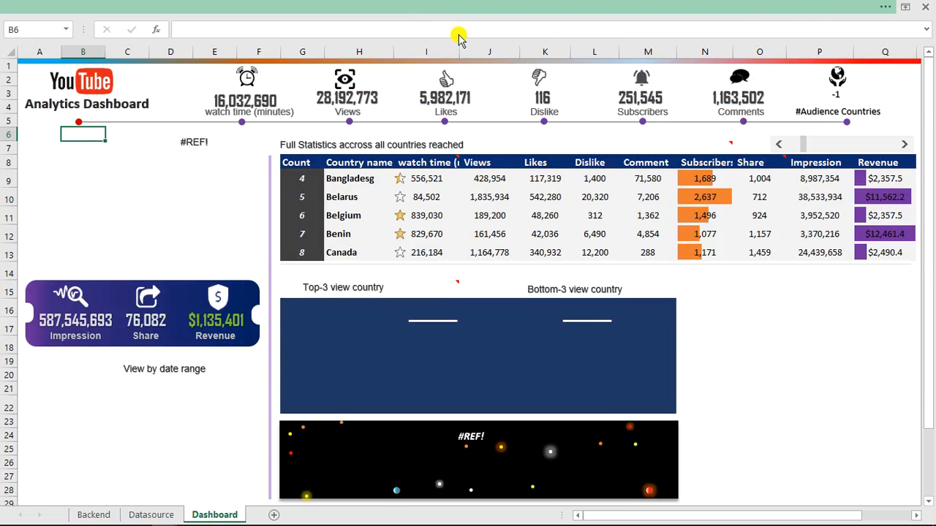
click(383, 32)
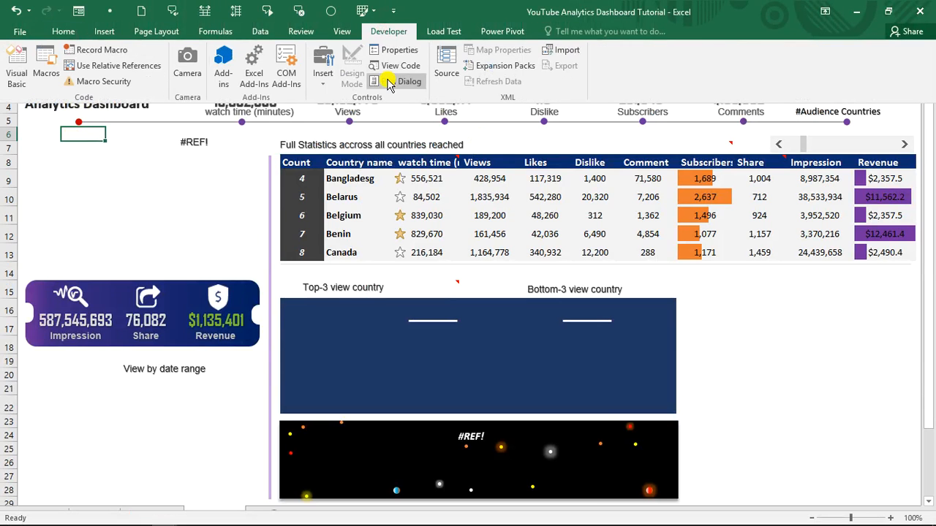
click(322, 67)
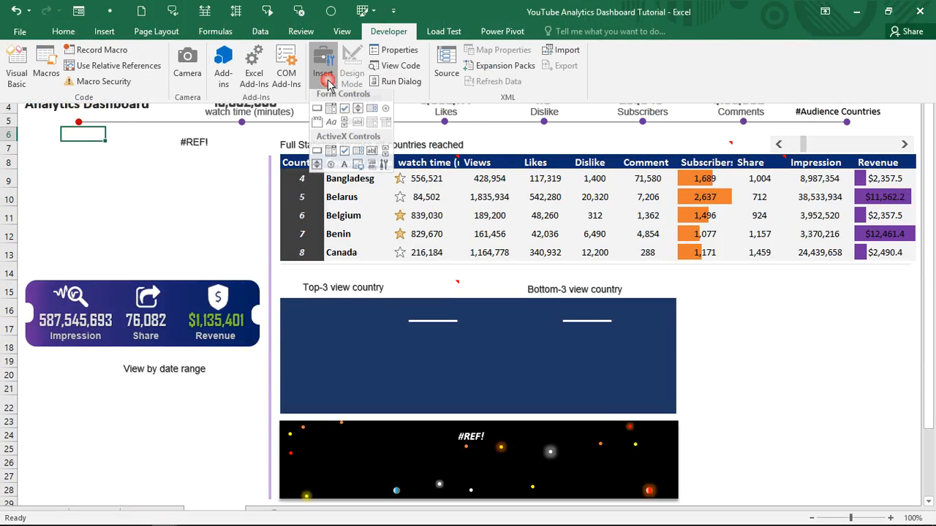
click(329, 116)
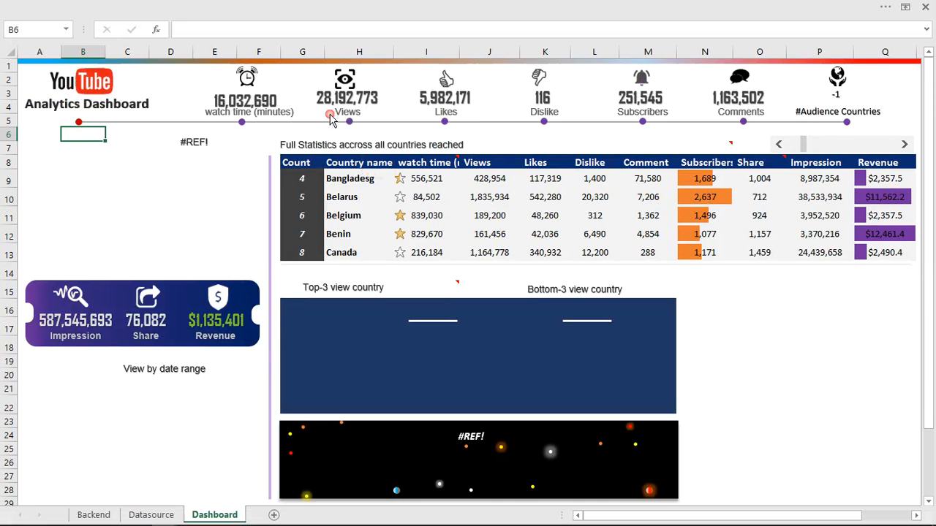
drag(51, 132, 79, 146)
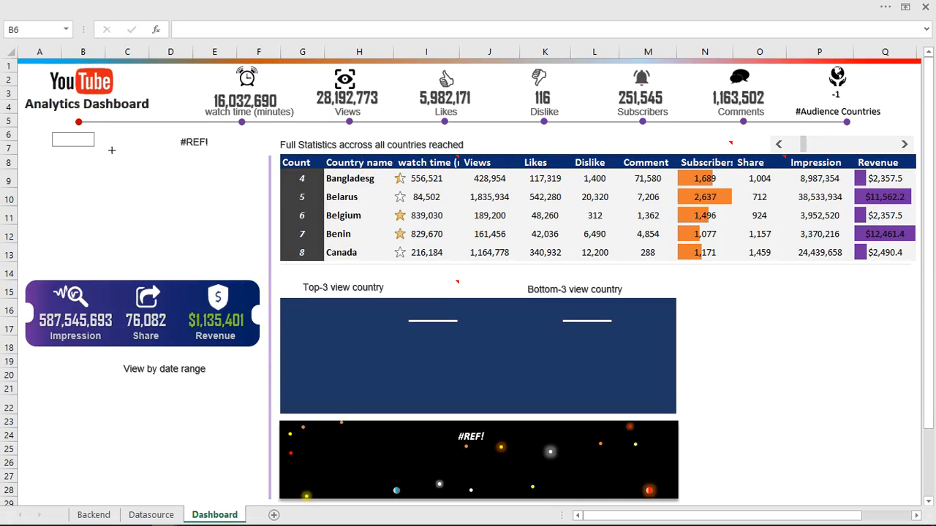
mouse_move(147, 157)
mouse_down()
mouse_move(165, 155)
mouse_move(96, 149)
mouse_up()
Set the combo box's input range to Backend!$T$12:$T$20 and turn on 3-D shading
right_click(95, 148)
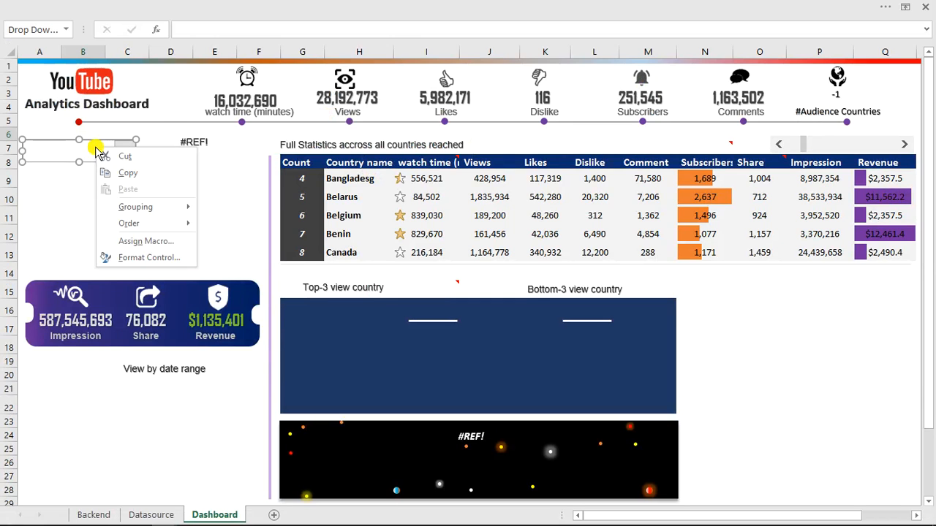
click(155, 262)
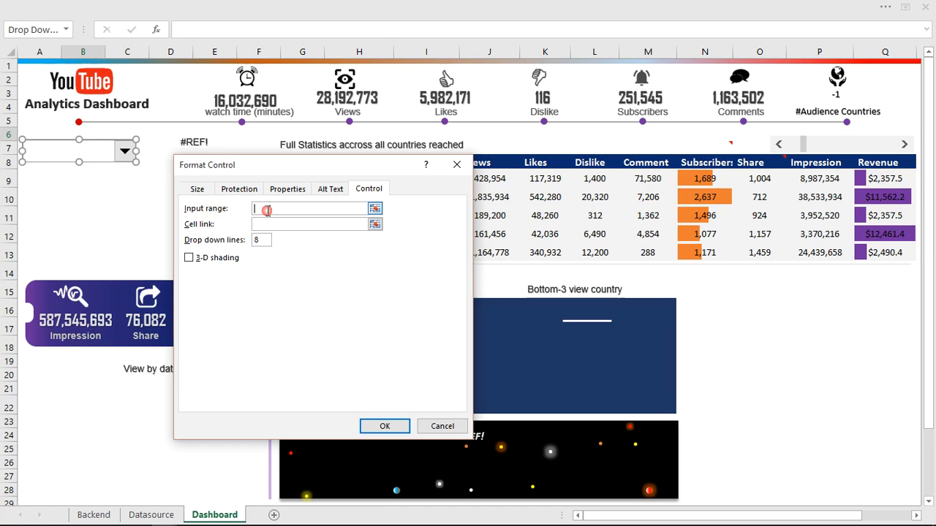
click(93, 514)
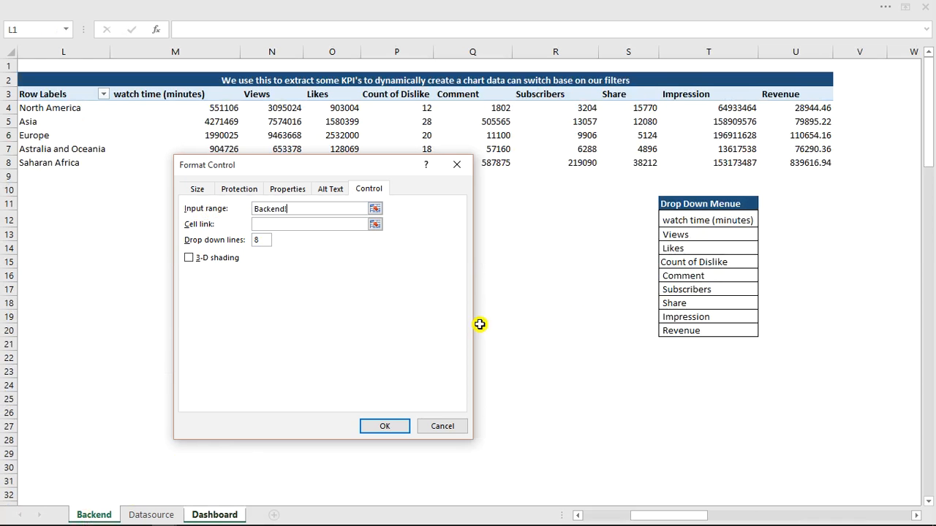
drag(707, 220, 700, 328)
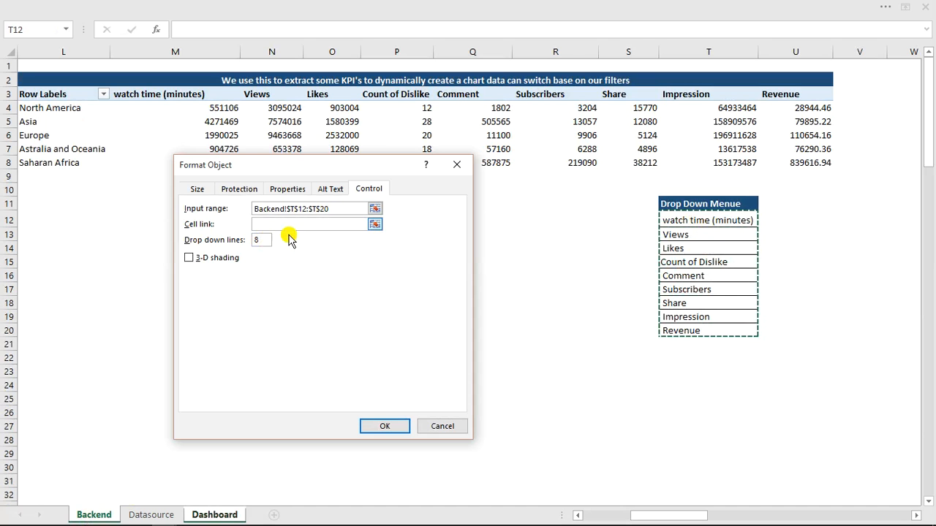
click(191, 258)
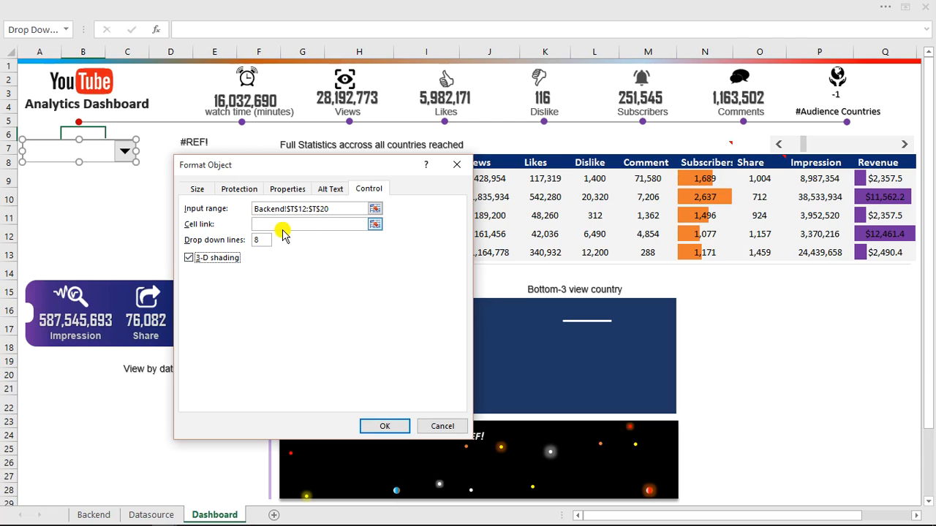
Link the combo box to cell Backend!$O$12 and apply the control settings
click(283, 224)
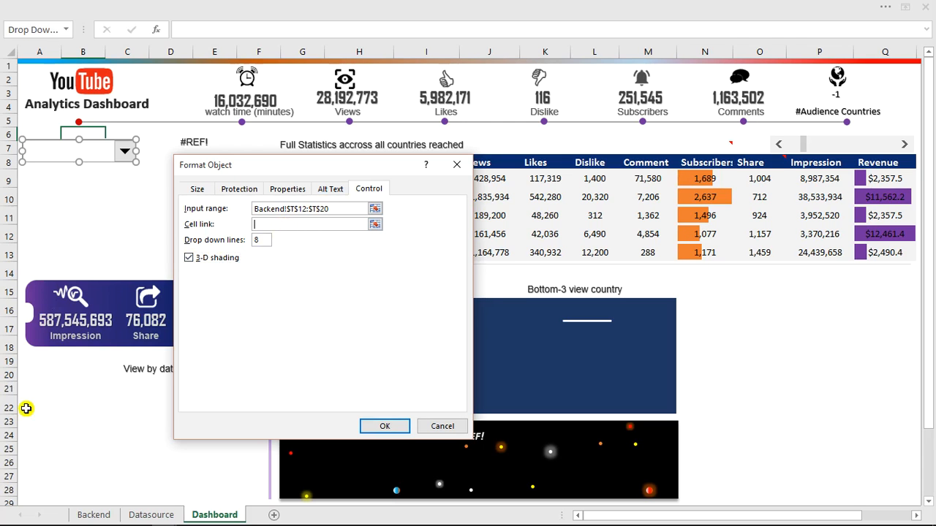
click(90, 514)
drag(322, 170, 698, 179)
click(335, 220)
click(758, 437)
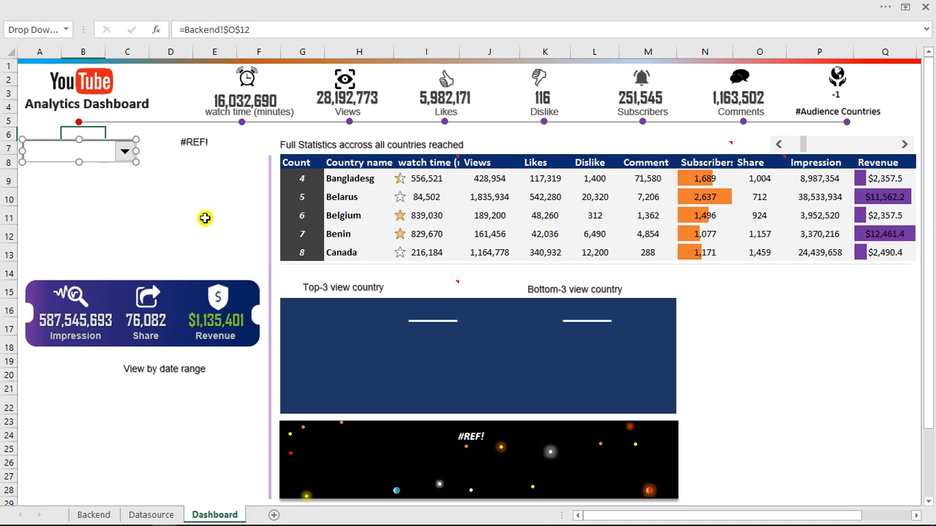
Deselect the combo box and expand its list on the Dashboard sheet to check the metric options
click(205, 217)
click(125, 152)
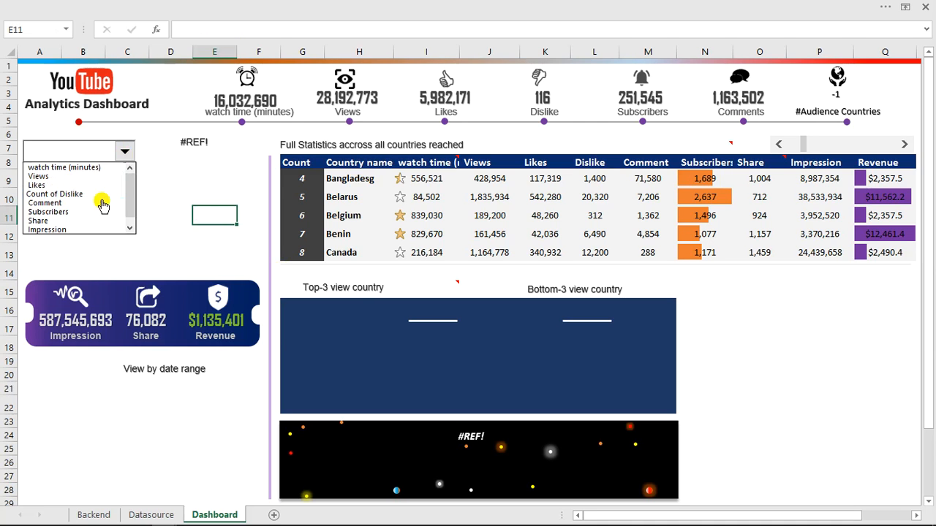
Test the dashboard's KPI combo box by selecting Revenue, Count of Dislike and Subscribers in turn
drag(131, 195, 130, 219)
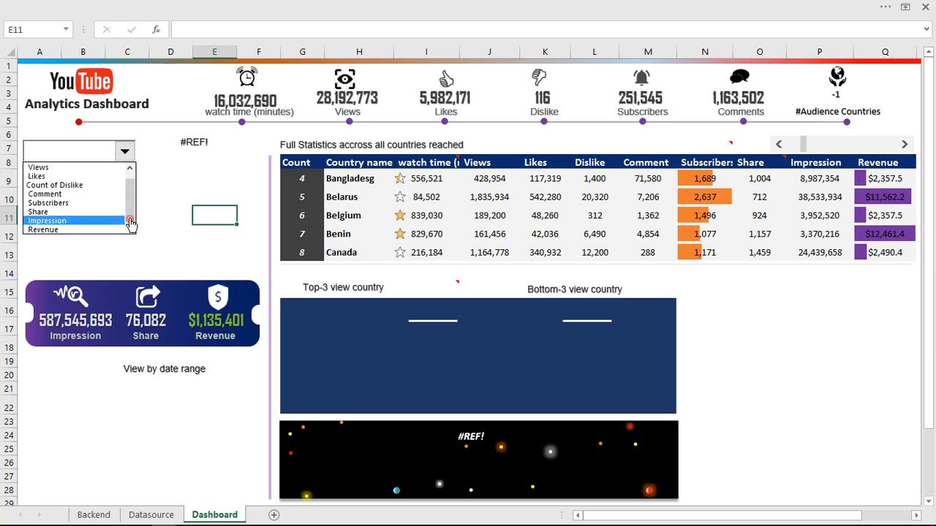
click(60, 229)
click(125, 151)
click(73, 184)
click(124, 151)
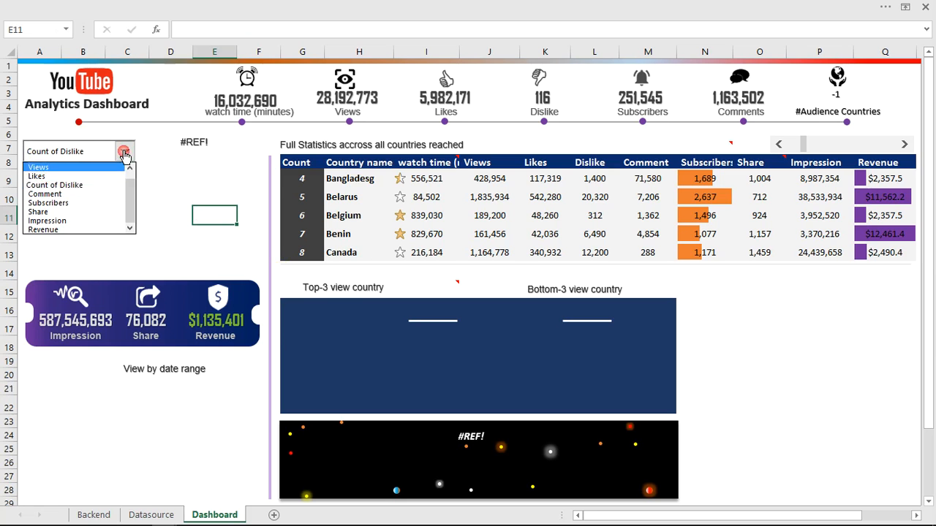
click(73, 202)
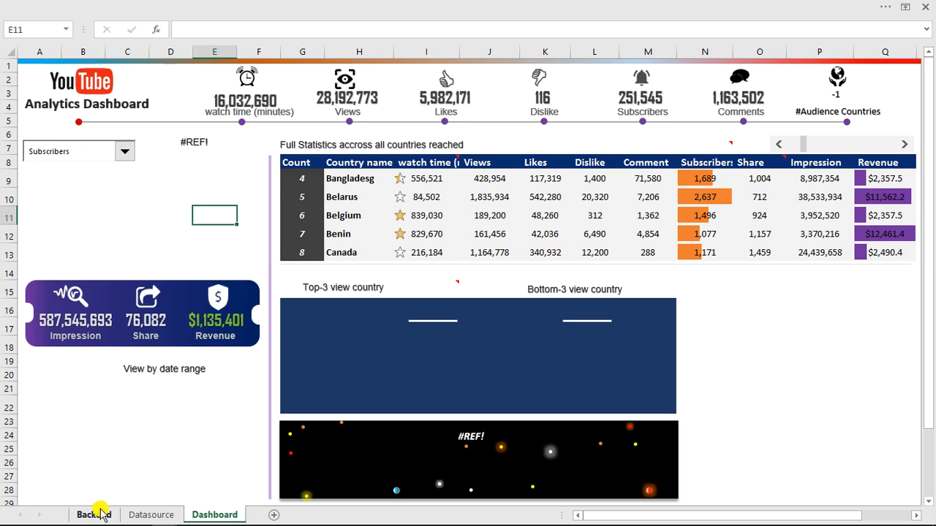
In cell P13 of the Backend sheet, replace the broken formula with =INDEX(T12:T20,O12)
click(94, 515)
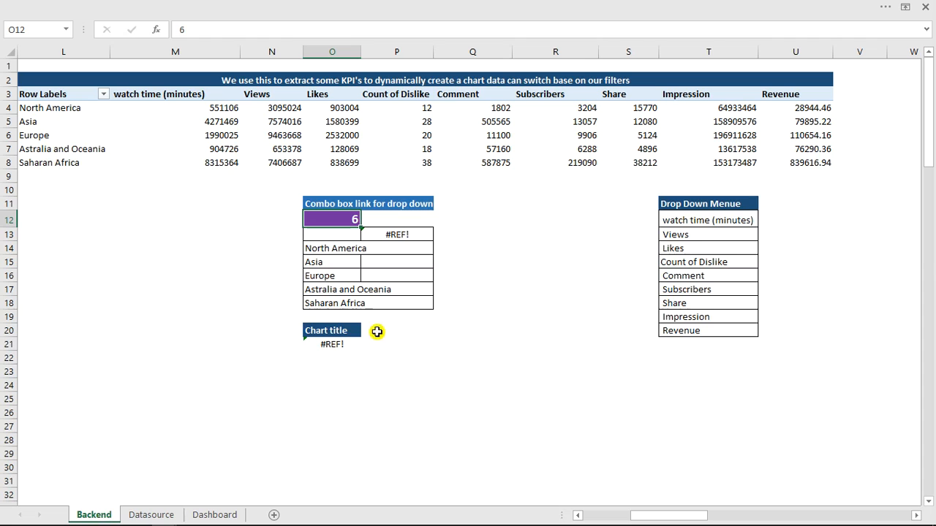
click(388, 230)
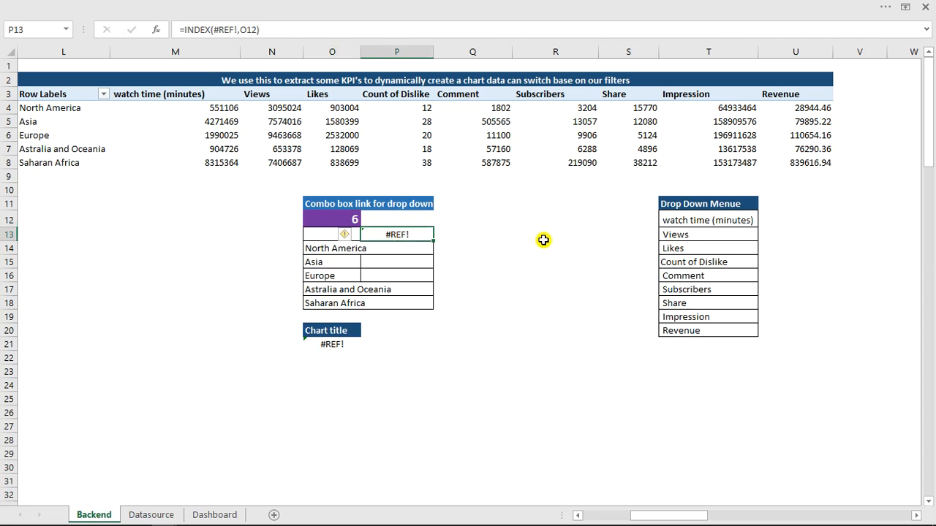
text(=)
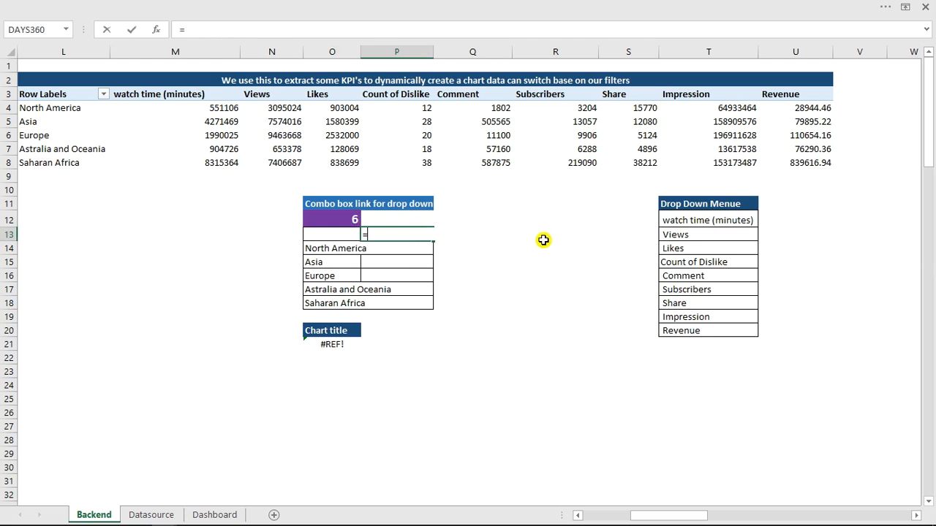
text(ind)
key(Tab)
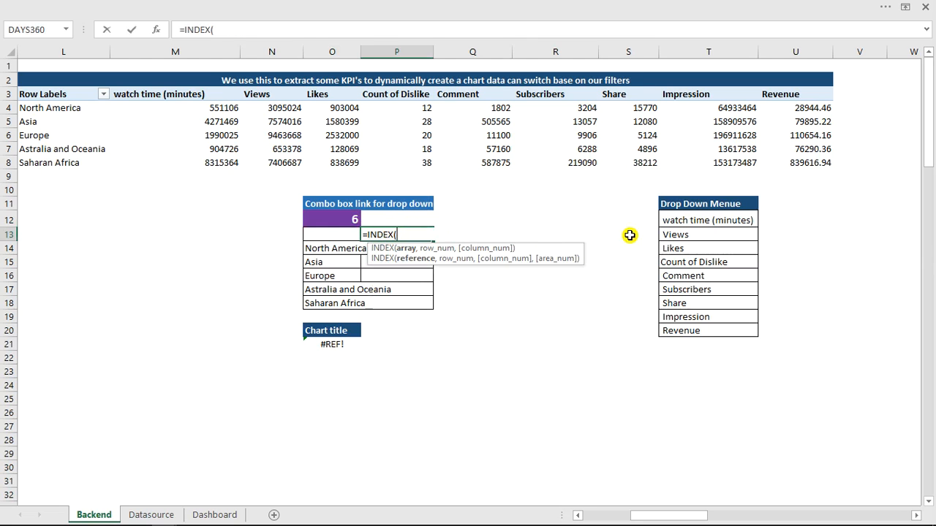
drag(738, 220, 733, 331)
text(,)
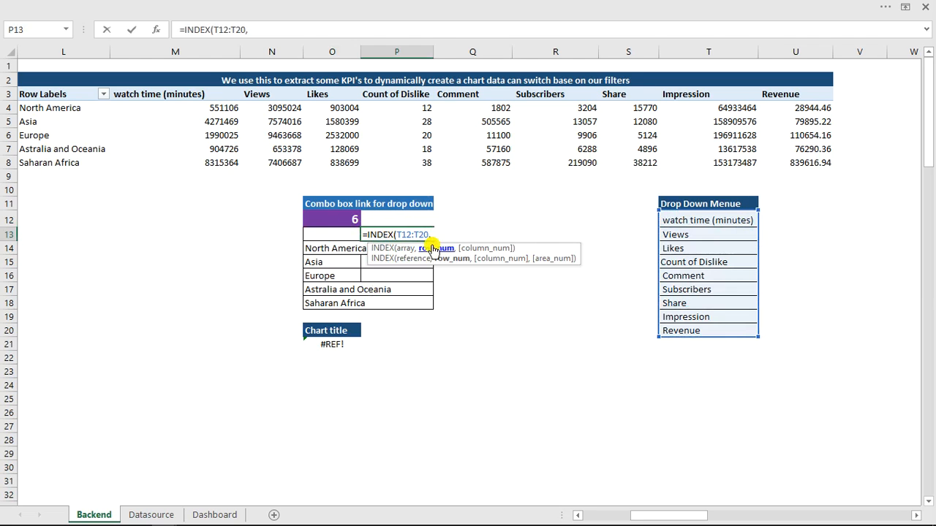
click(340, 217)
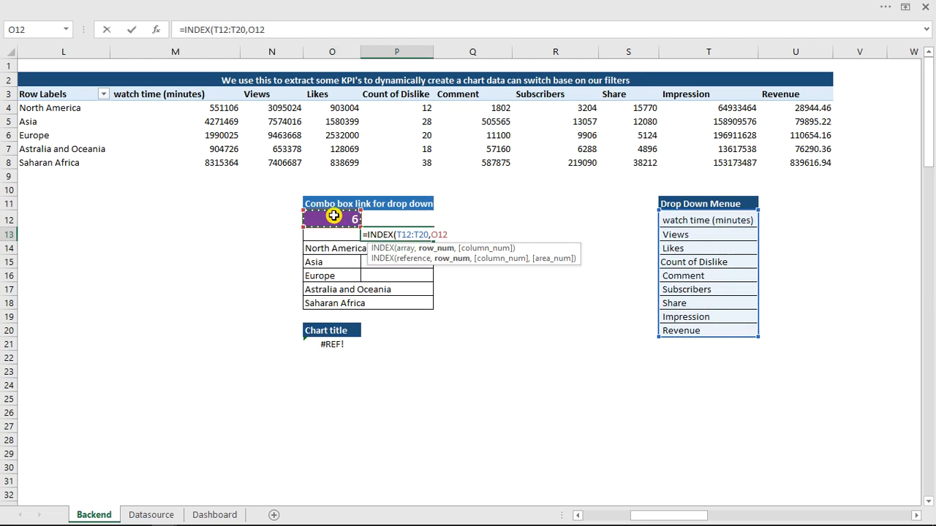
text())
key(Return)
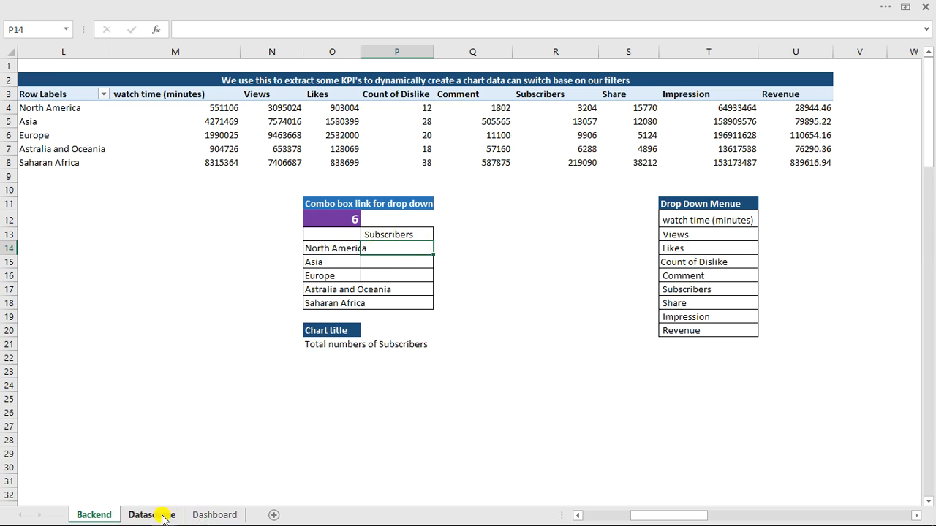
On the Dashboard sheet, set the KPI combo box to watch time (minutes)
click(214, 516)
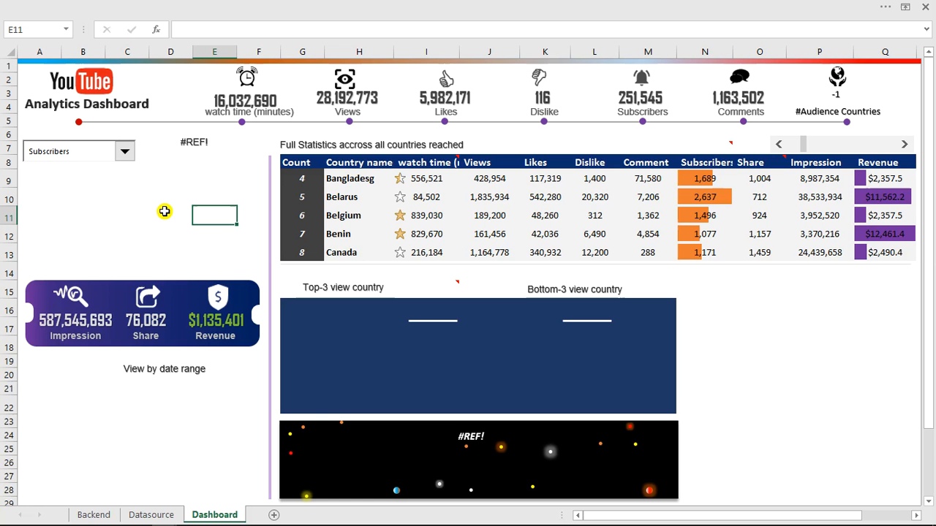
click(125, 152)
drag(130, 200, 130, 176)
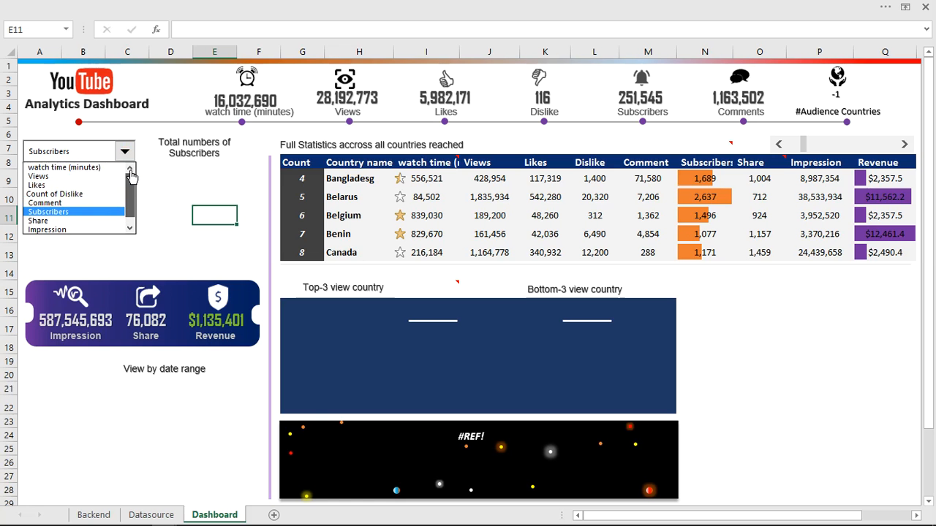
click(77, 169)
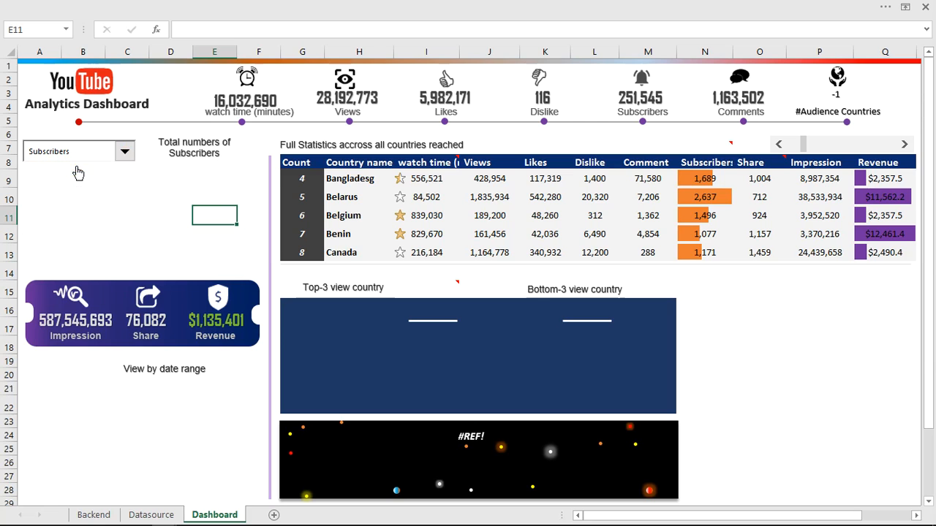
On the Backend sheet, widen column O so the combo box link heading and continent names fit
click(95, 516)
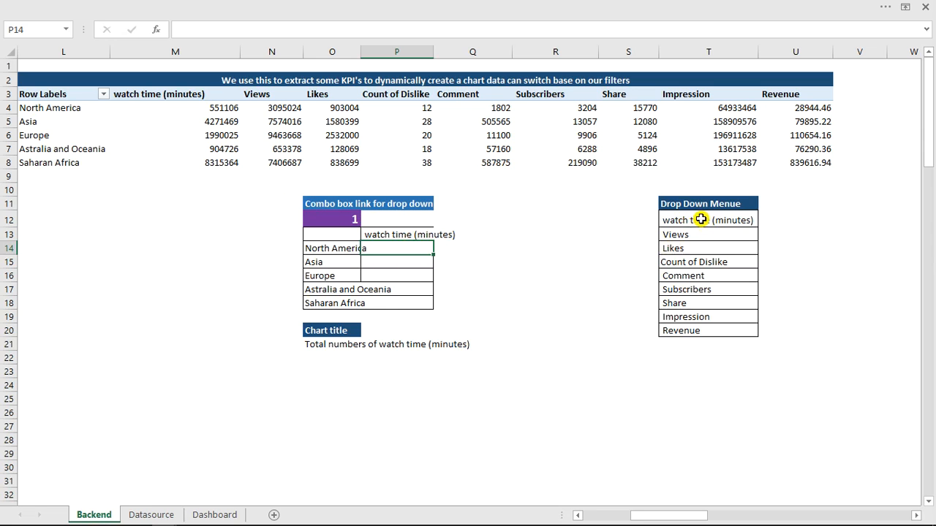
drag(700, 219, 709, 331)
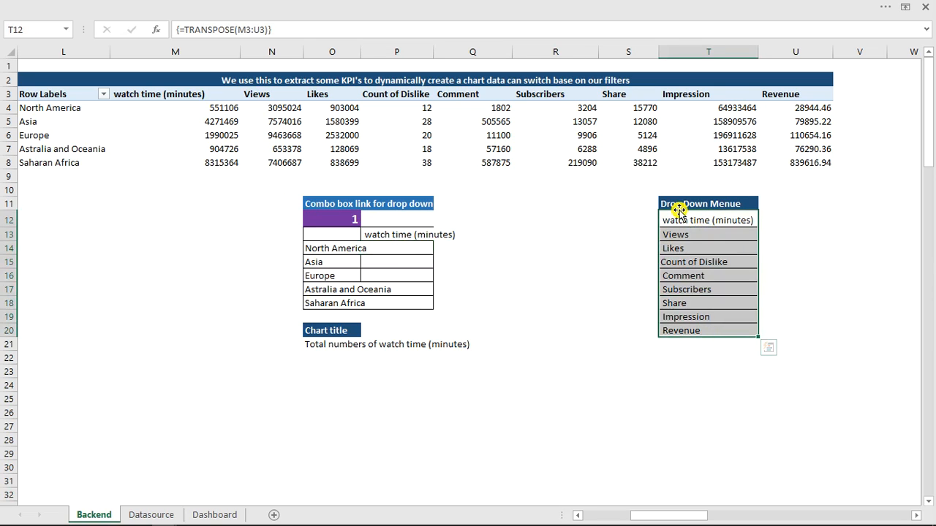
click(499, 259)
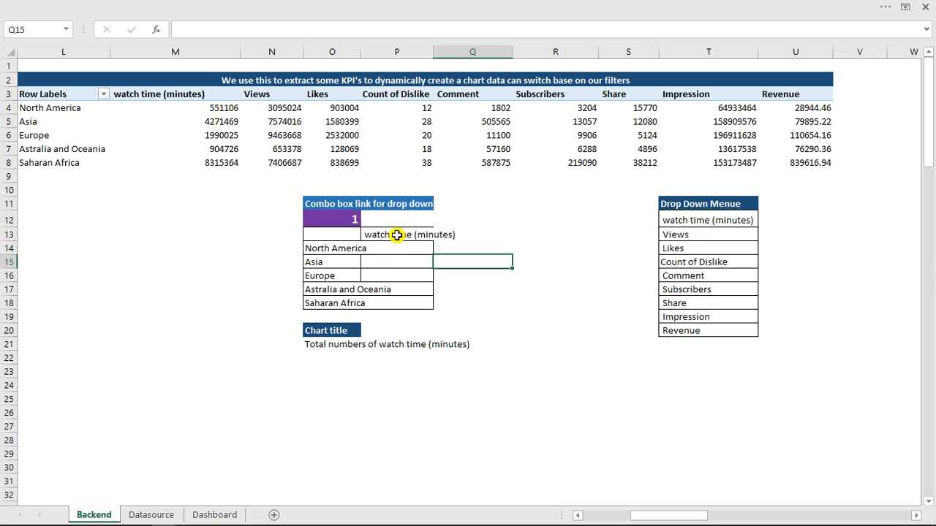
double_click(361, 51)
drag(478, 47, 442, 47)
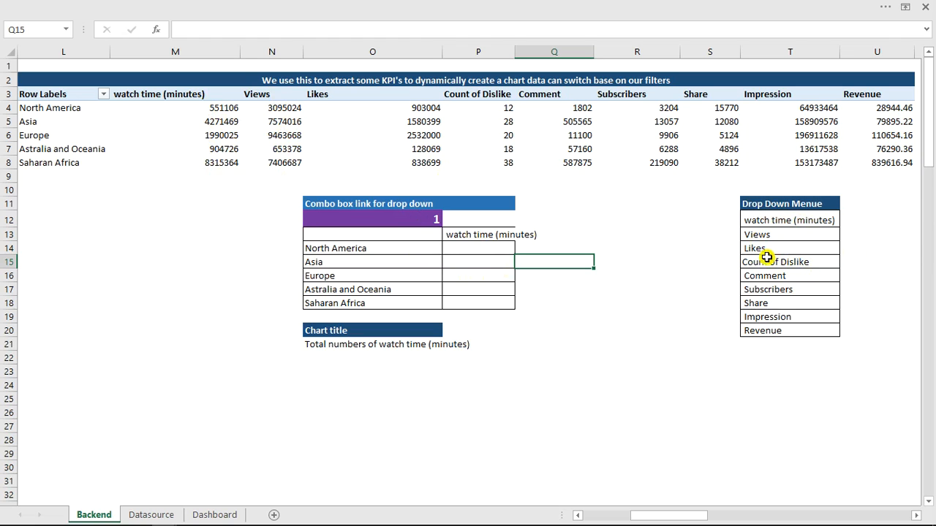
click(465, 248)
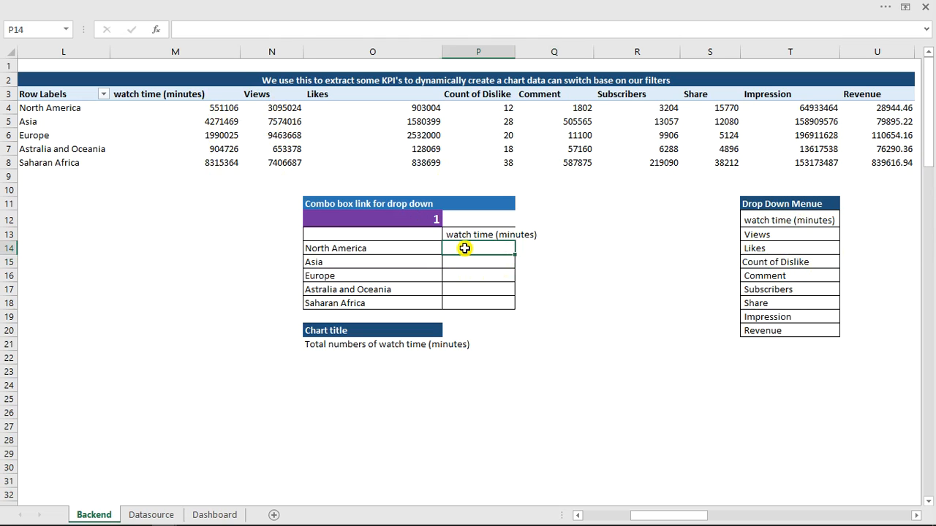
text(=ind)
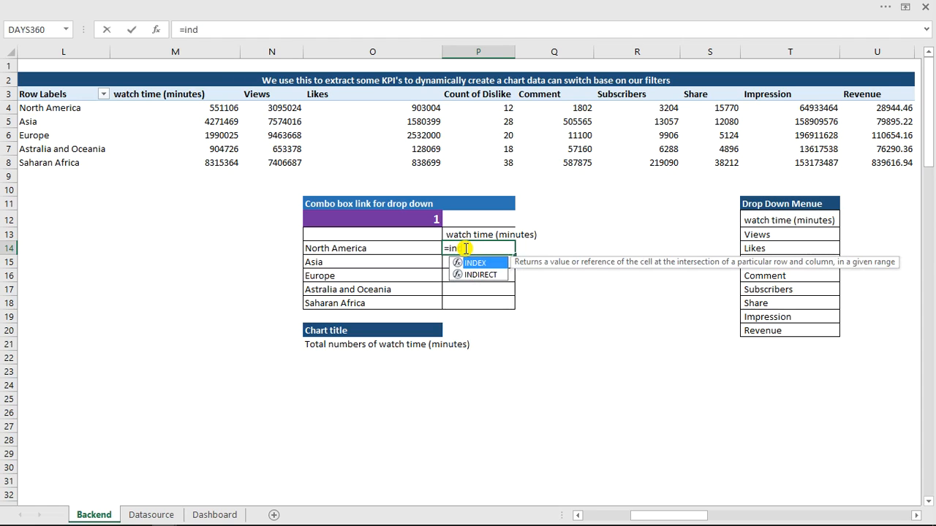
key(Tab)
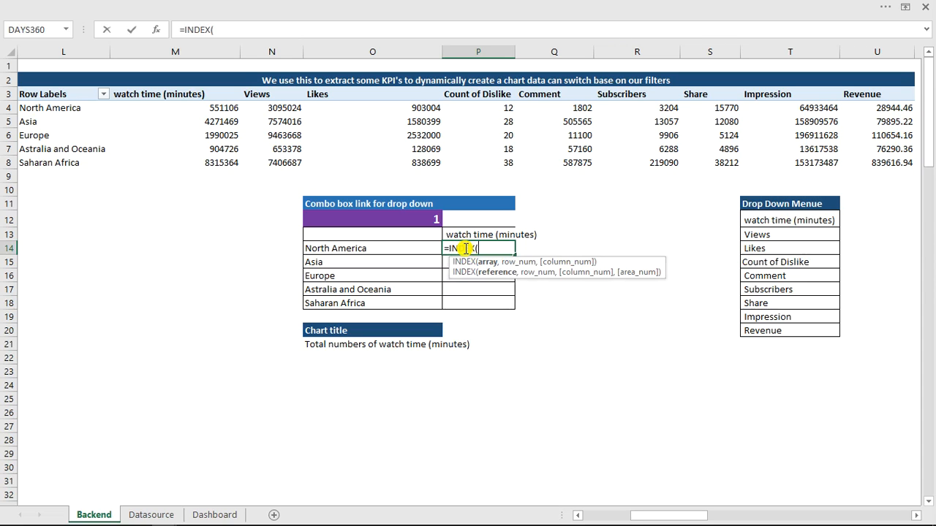
key(Escape)
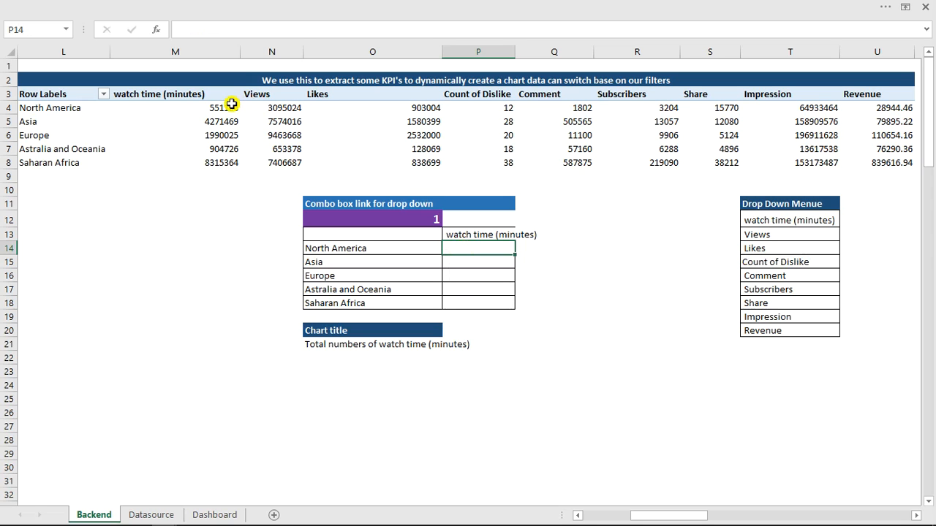
Name the continent KPI values in M4:U8 continentRange
drag(160, 109, 905, 170)
click(38, 27)
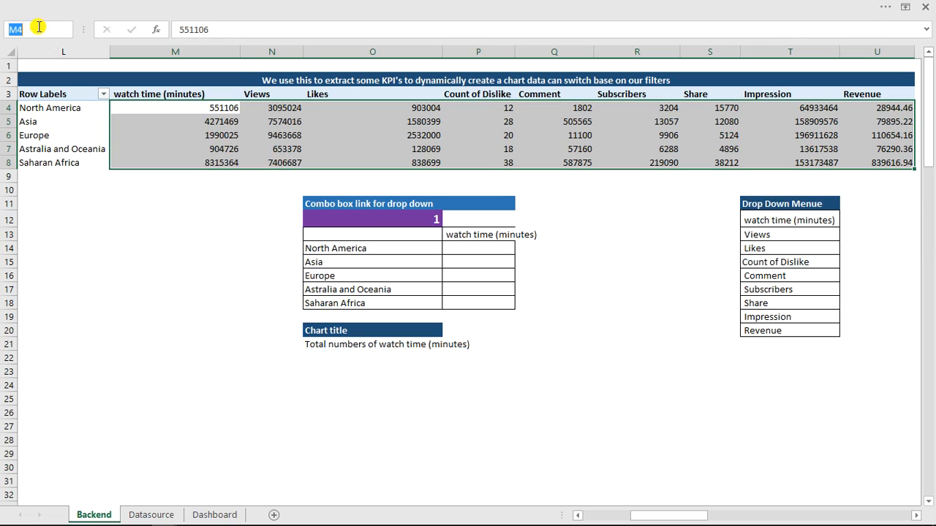
text(continent_range)
key(Return)
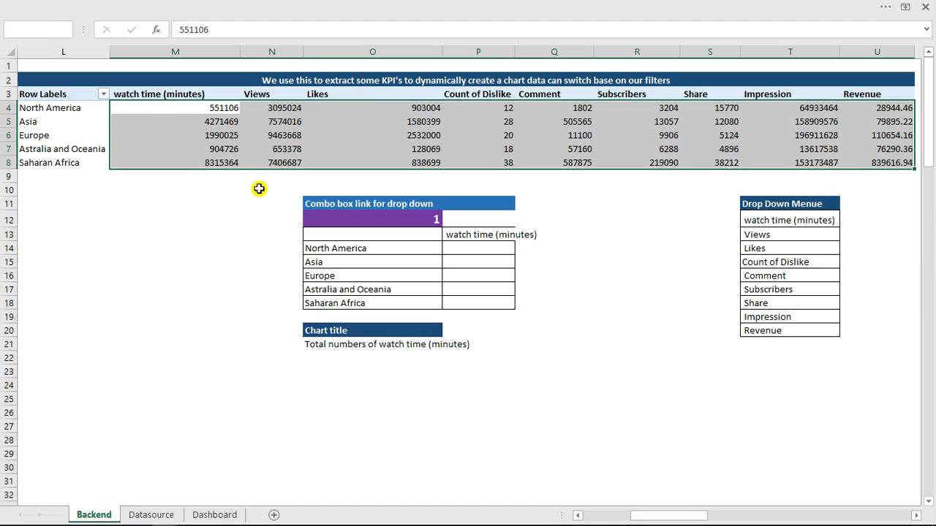
Begin an INDEX formula in cell P14 for North America, with continentRange as its array
click(470, 251)
text(=ind)
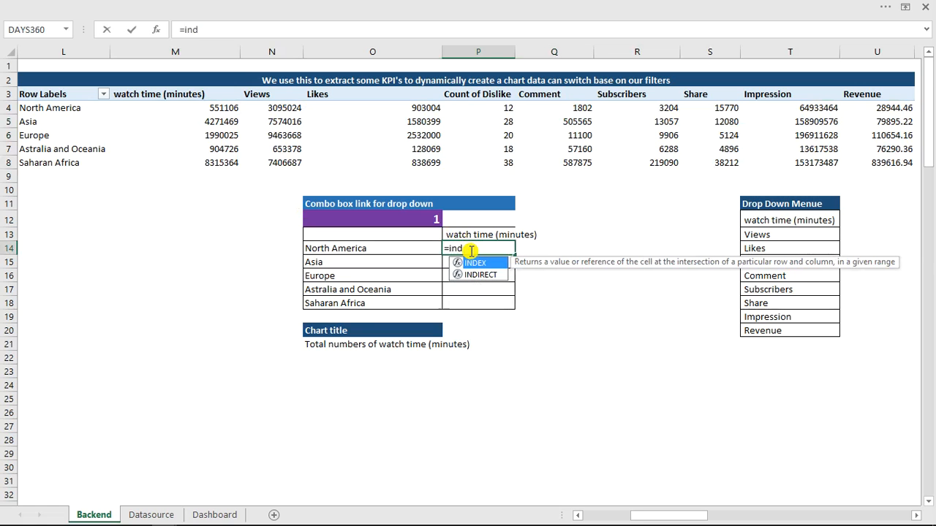
key(Tab)
text(con)
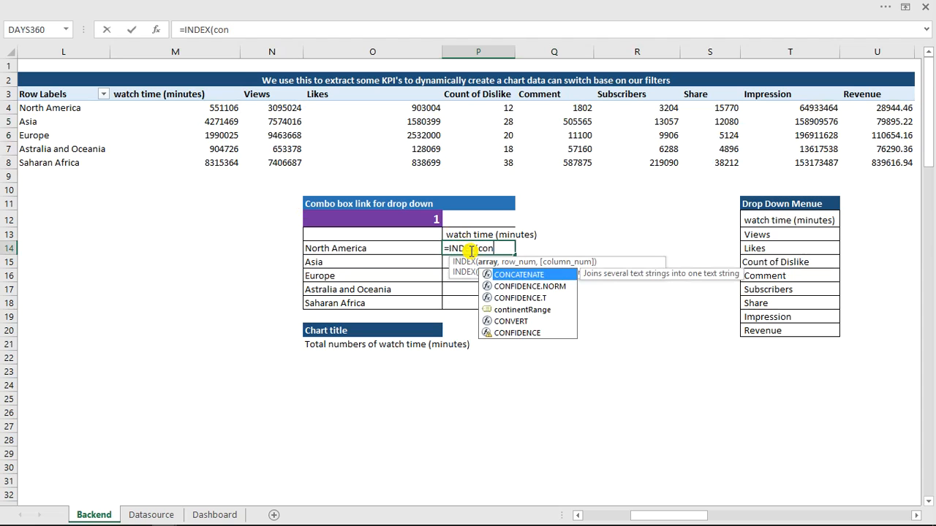
key(Down)
key(Down)
key(Down)
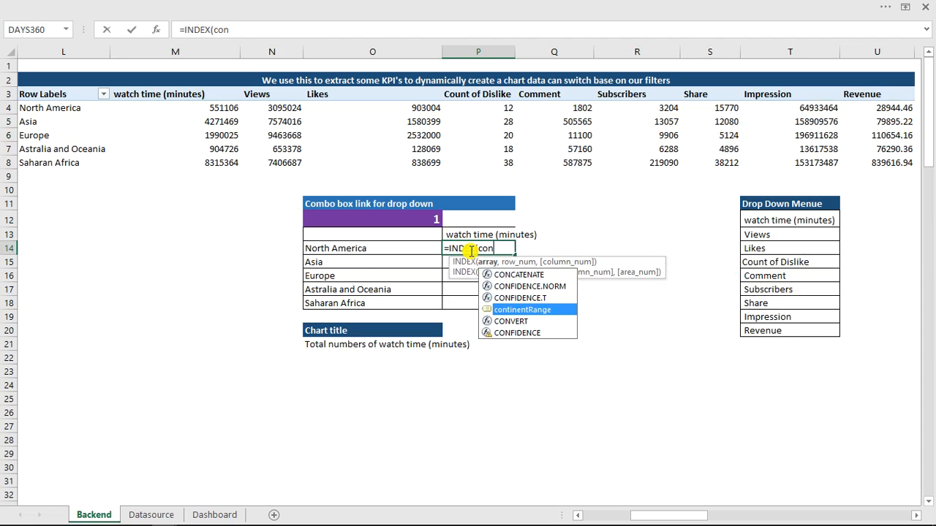
key(Tab)
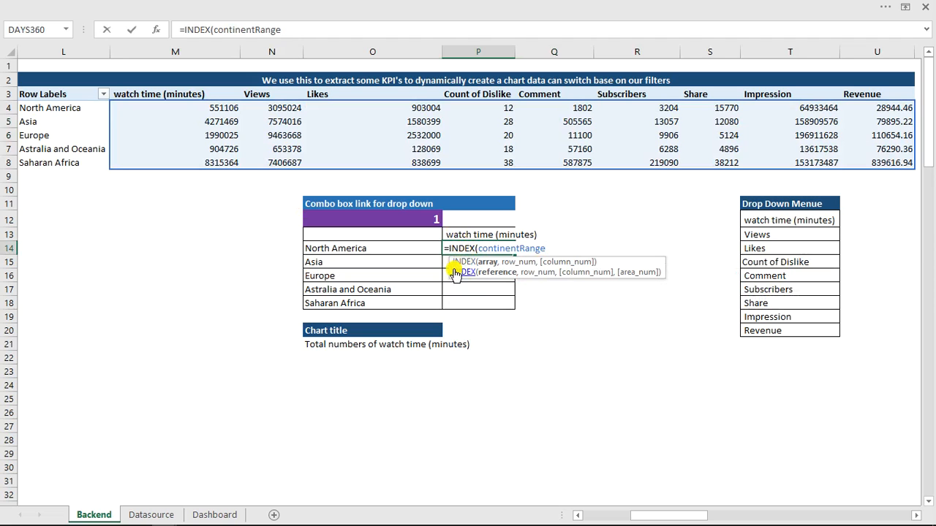
text(,)
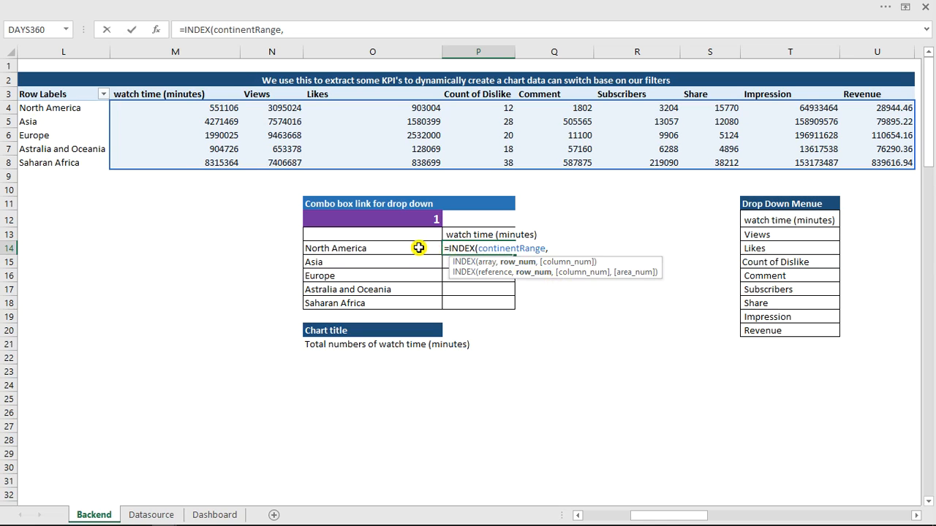
Add a nested MATCH as the row number, looking up O14 in the row labels L4:L8
text(ma)
key(Tab)
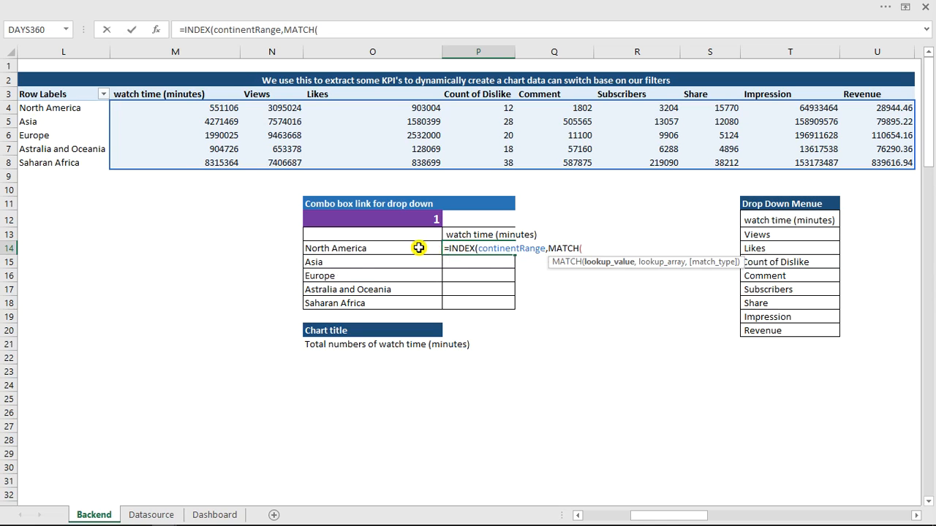
click(345, 249)
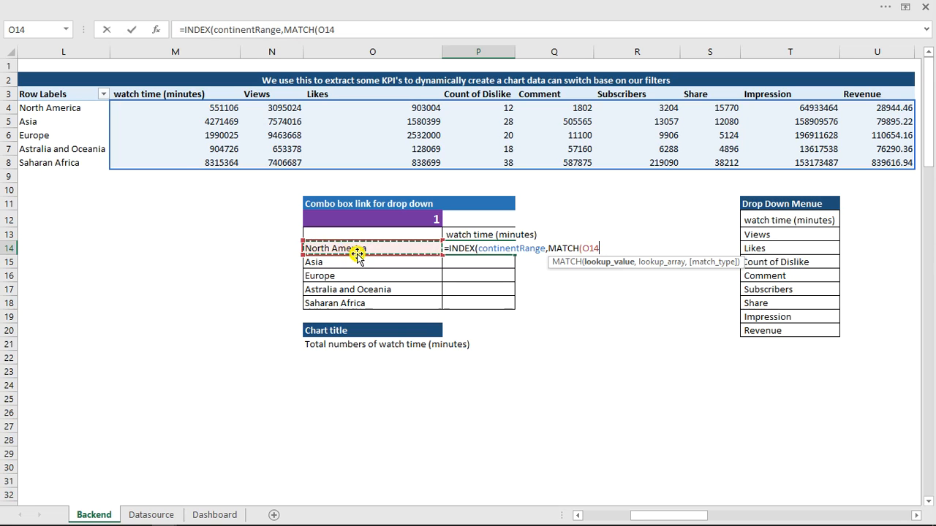
text(,)
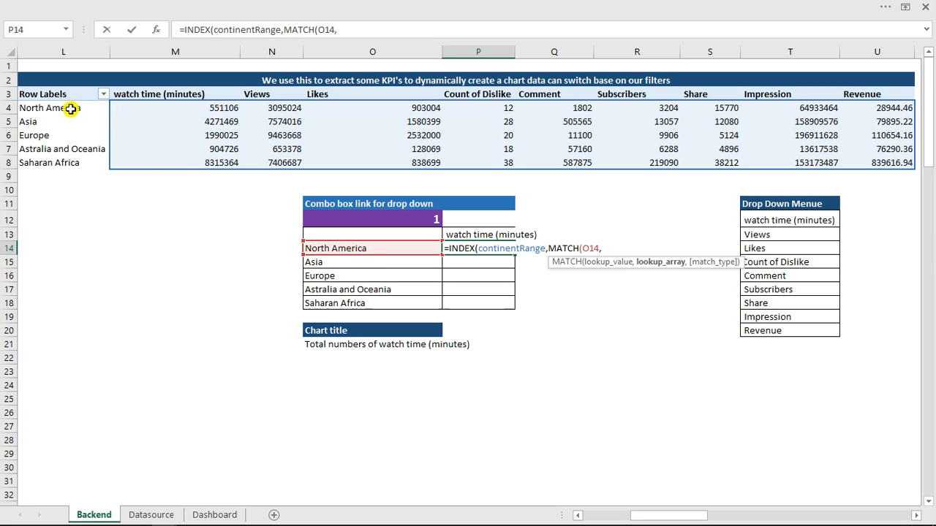
drag(71, 108, 69, 164)
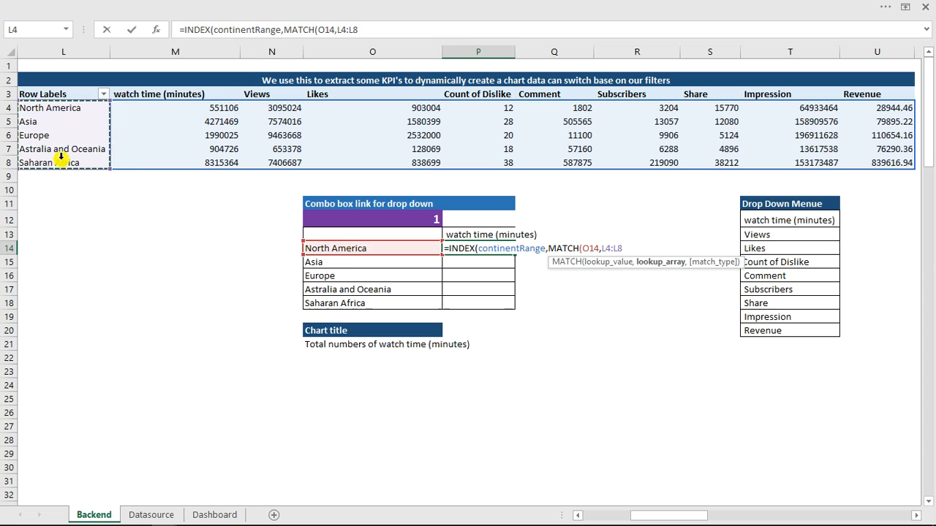
click(320, 29)
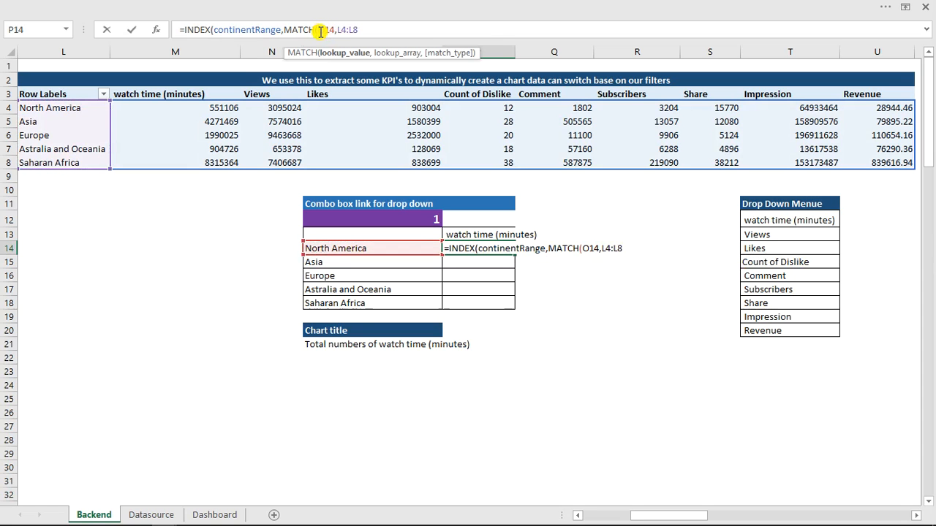
text($)
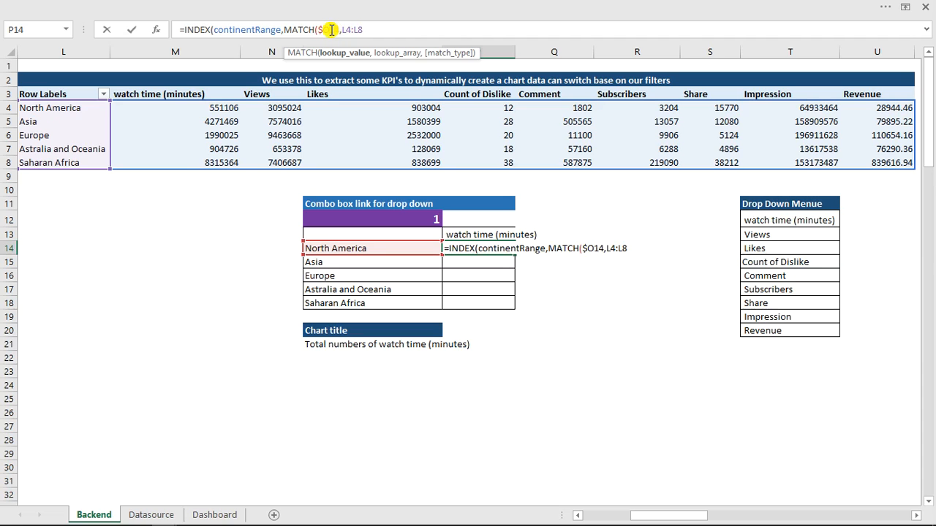
text($)
click(352, 30)
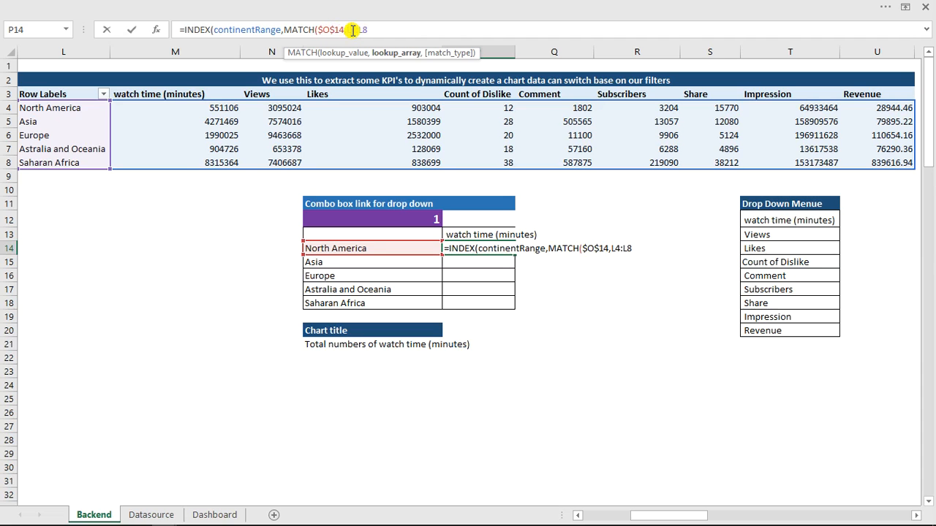
text($O)
text($L$)
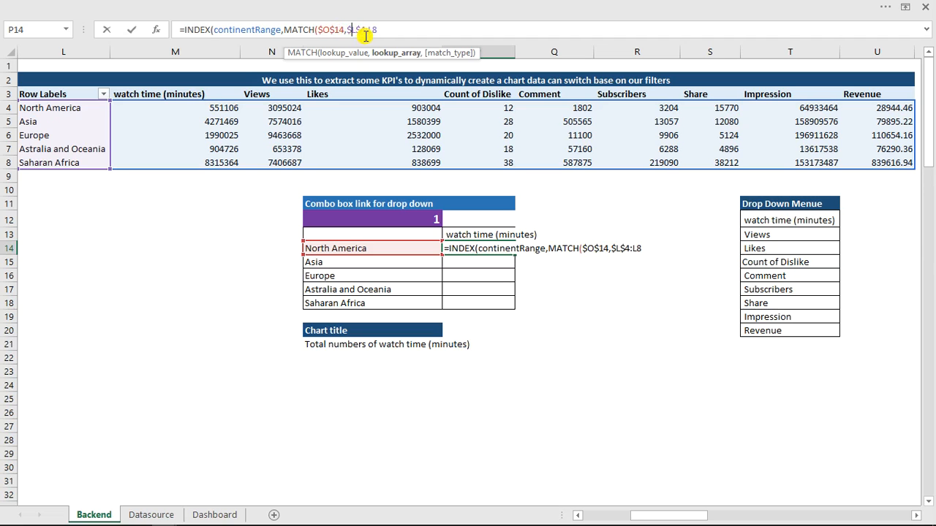
drag(378, 30, 318, 30)
key(BackSpace)
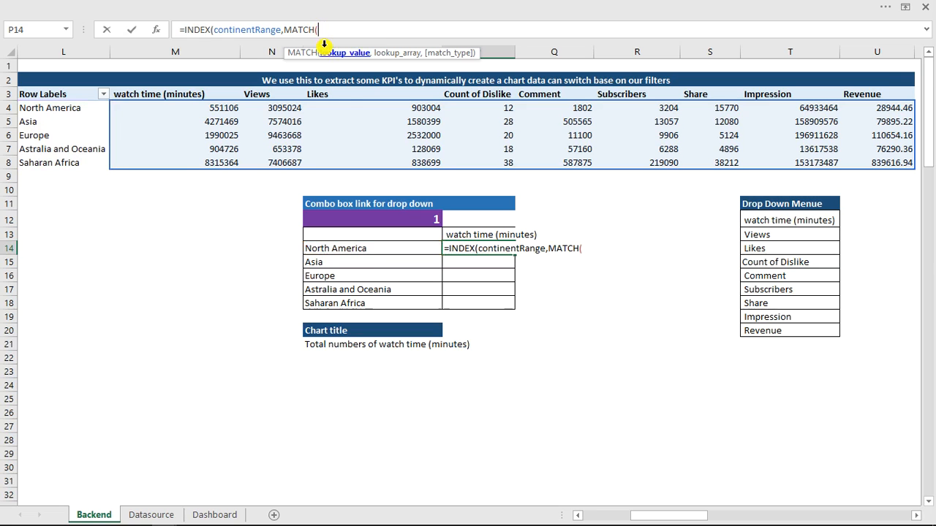
Re-enter the row MATCH arguments in P14: look up O14 in L4:L8 with exact match 0, and close the function
click(370, 250)
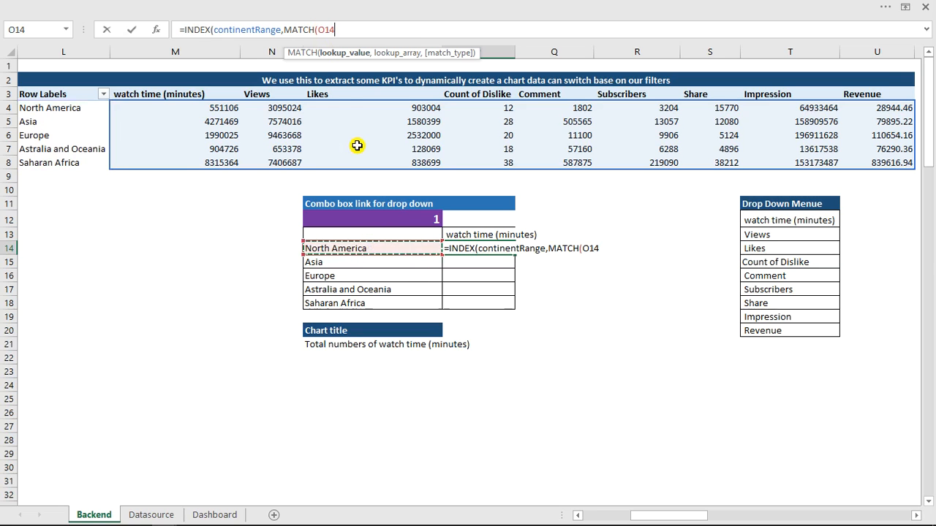
text(,)
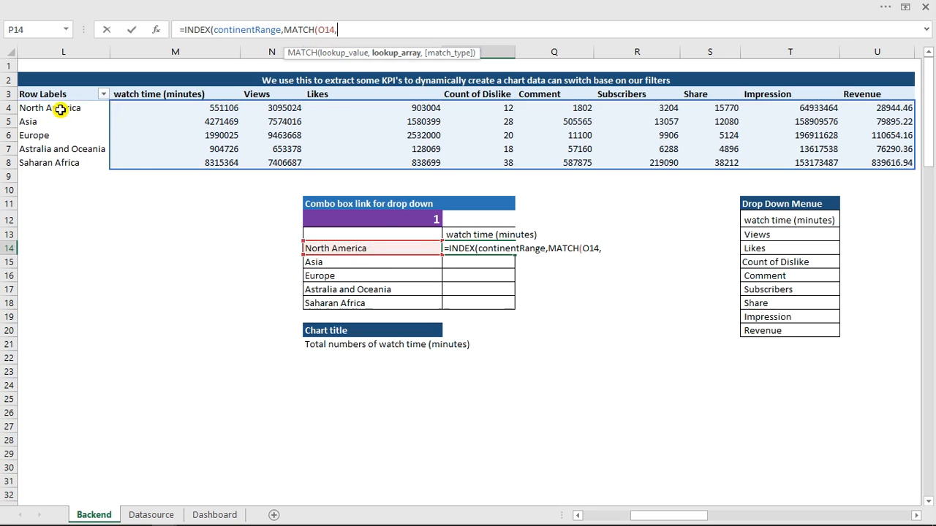
drag(63, 107, 65, 162)
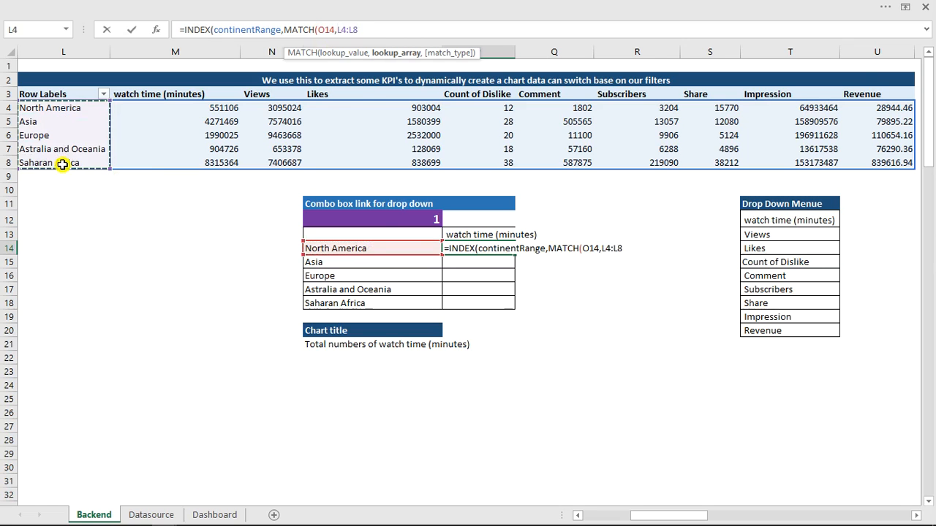
text(,)
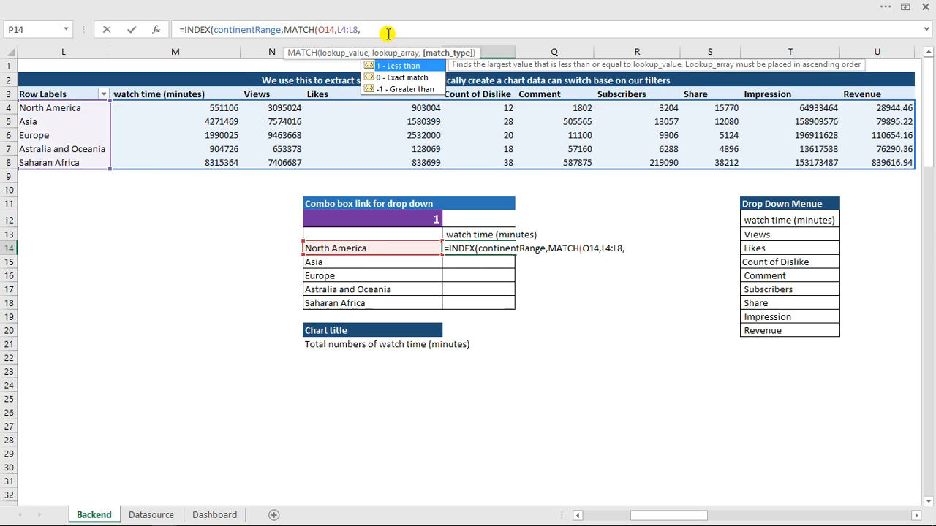
text(0)
key(Escape)
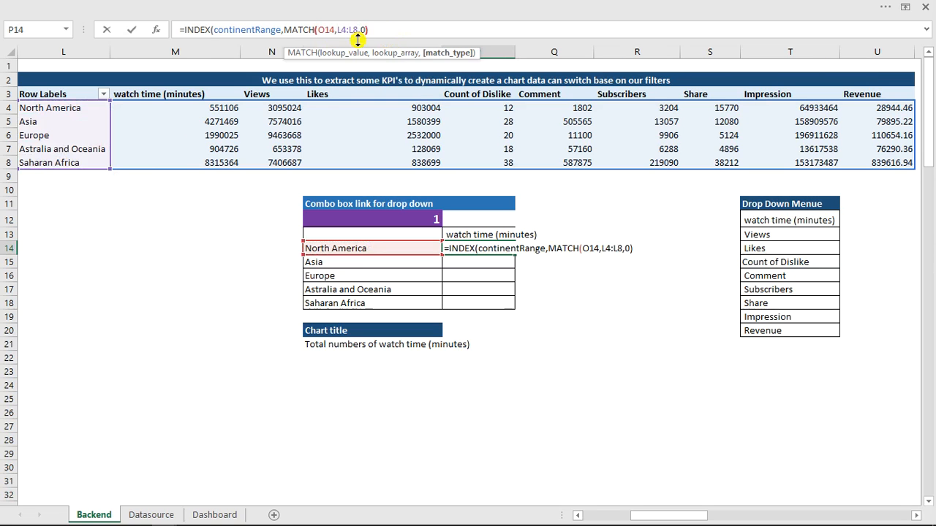
text())
Make the row MATCH's lookup array absolute as $L$4:$L$8, keeping O14 relative
click(338, 30)
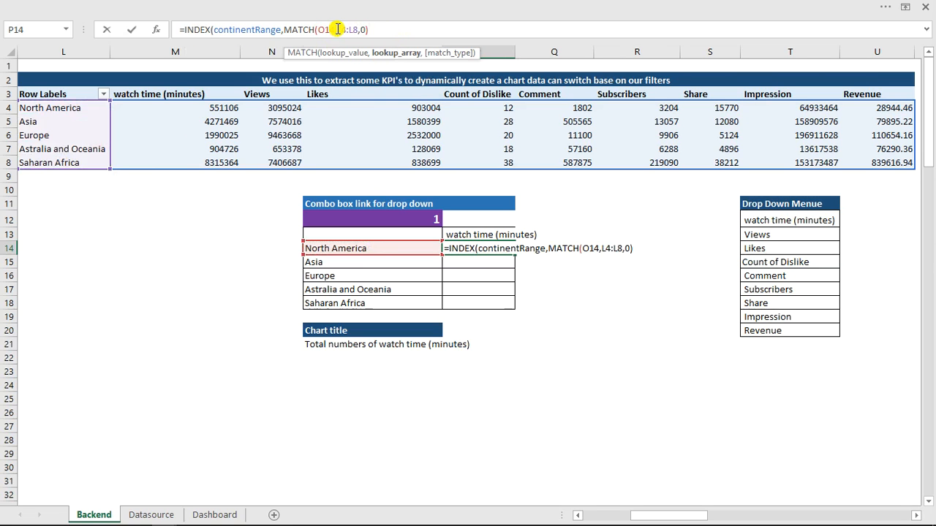
text($L)
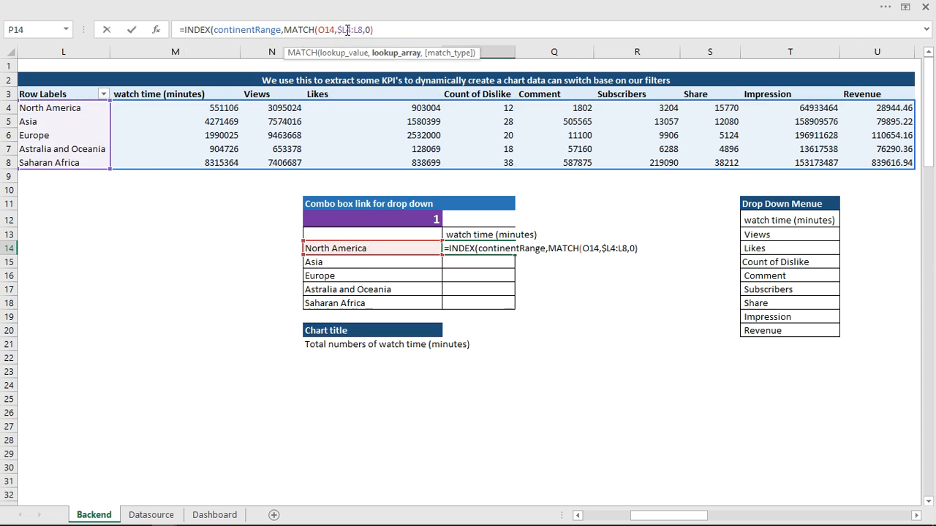
text($)
click(356, 29)
text($)
click(369, 30)
text($L$)
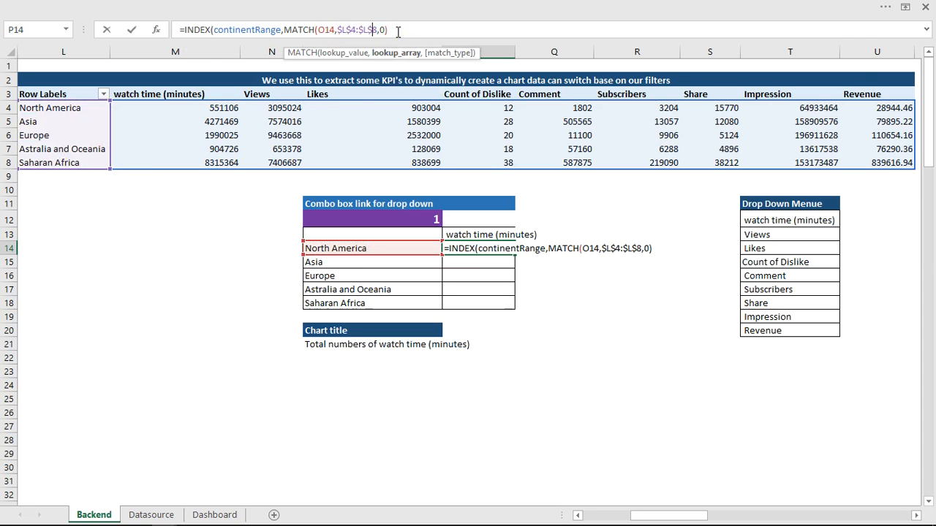
Add a second MATCH as the INDEX column number, looking up the KPI heading with the absolute reference $P$13
click(398, 30)
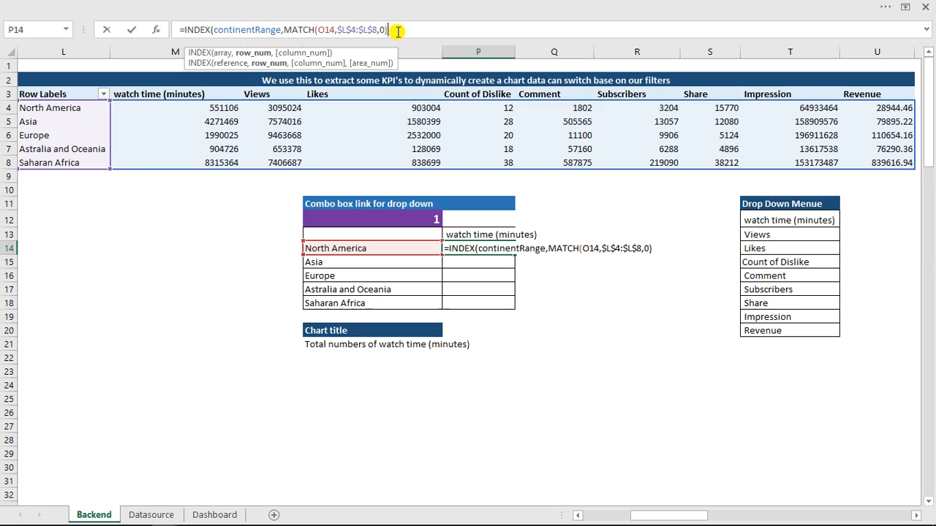
text(,)
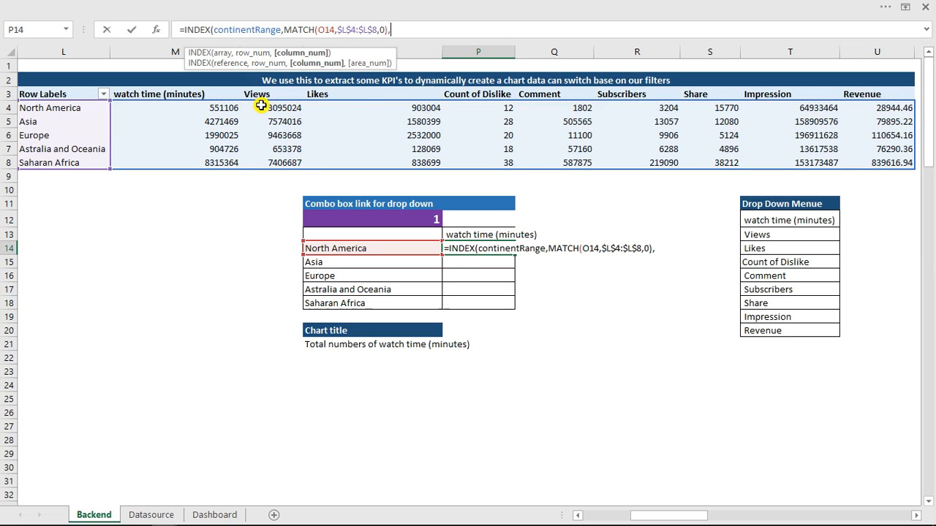
text(ma)
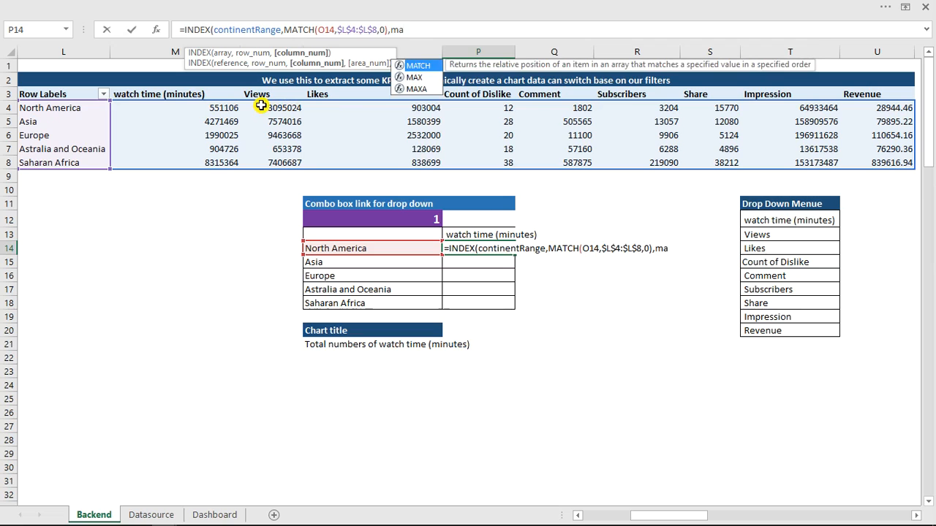
key(Tab)
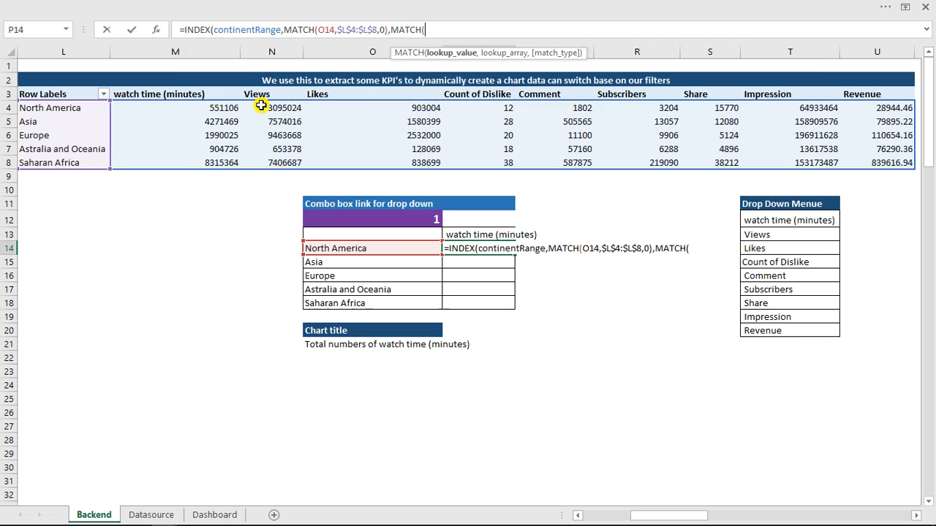
click(481, 235)
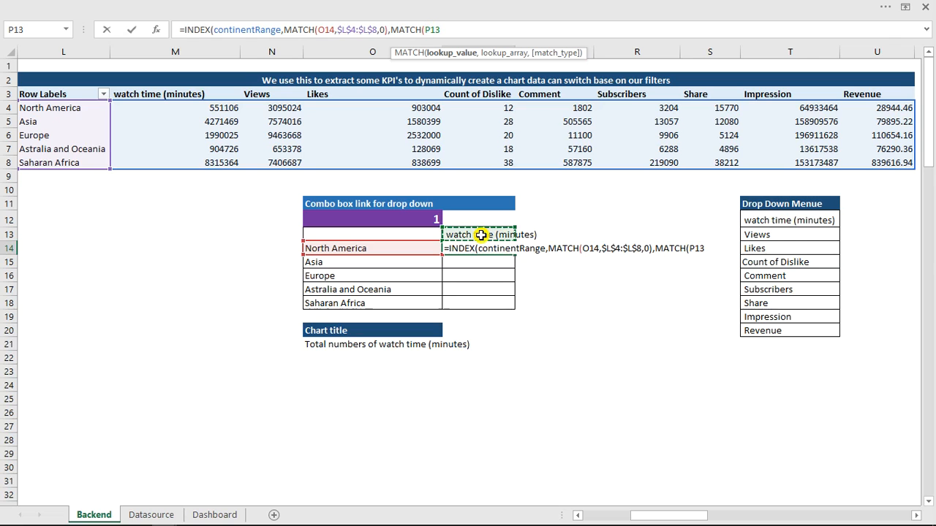
text(,)
click(427, 29)
text($)
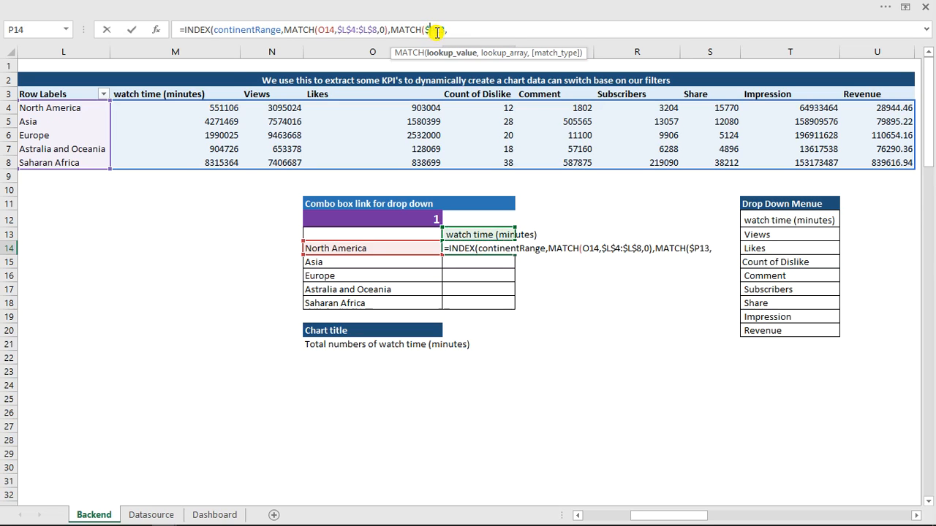
click(437, 29)
text($)
click(470, 29)
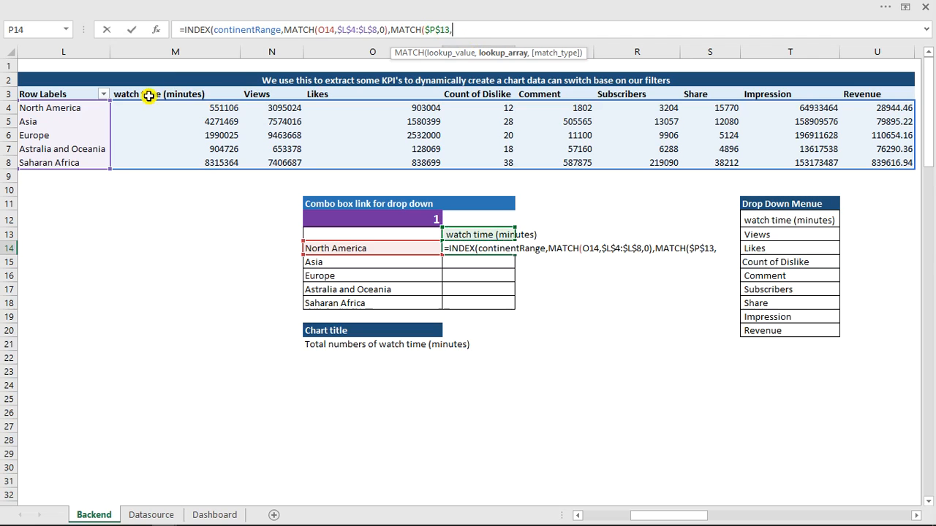
Set the column MATCH's lookup array to the KPI headers M3:U3, locked as $M$3:$U$3
drag(148, 95, 870, 94)
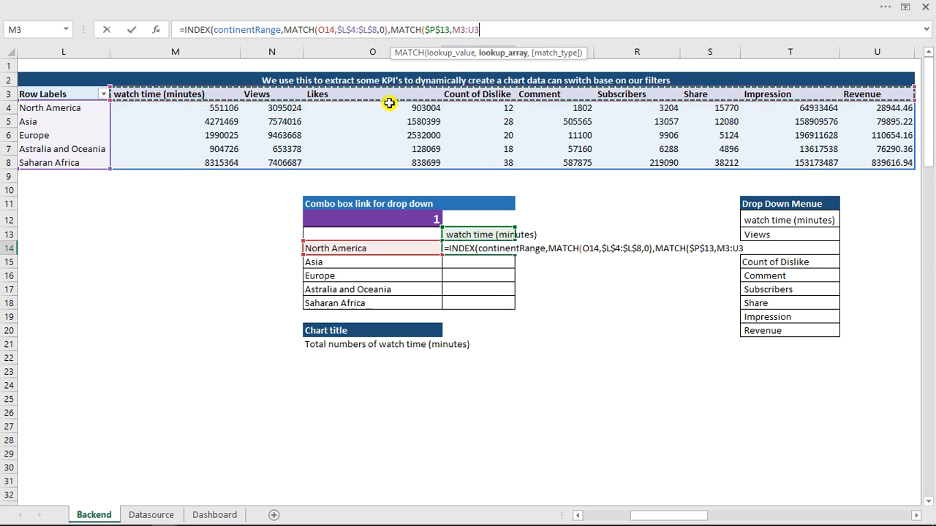
click(477, 30)
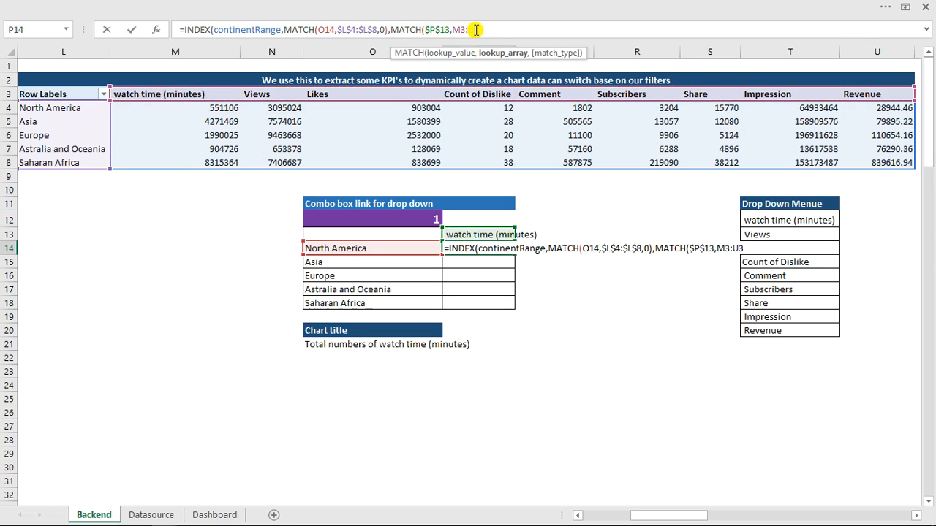
text($L)
text($U$)
click(460, 29)
text($)
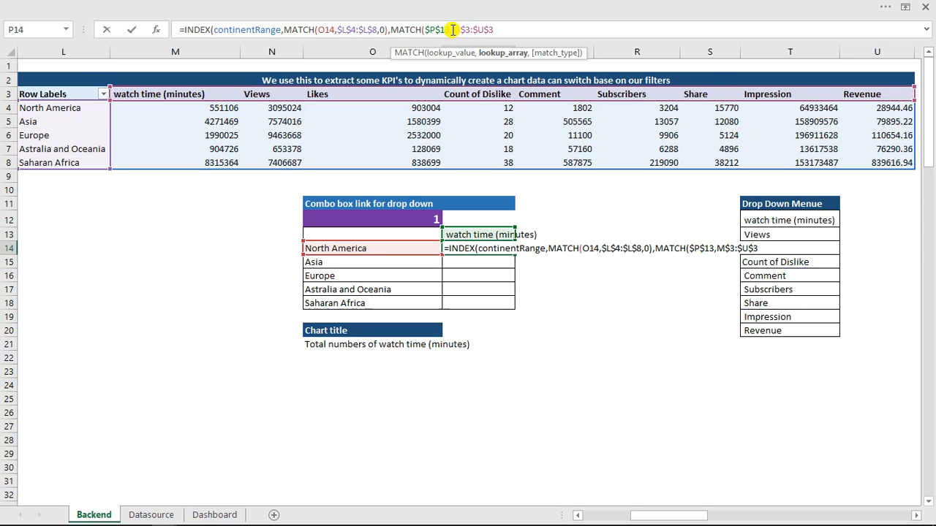
click(453, 29)
text($)
click(514, 29)
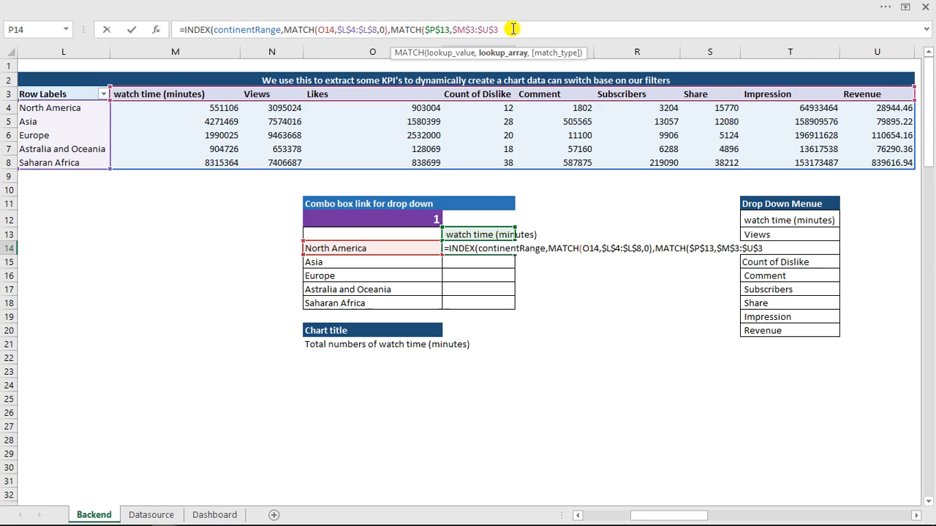
Finish the formula in P14 with exact match 0 and fill it down through P18 for all continents
text(,)
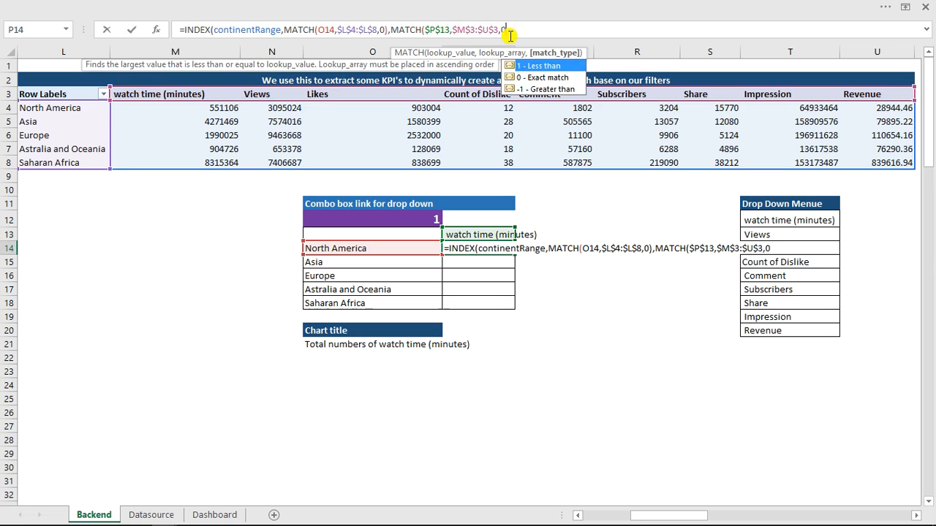
text(0)
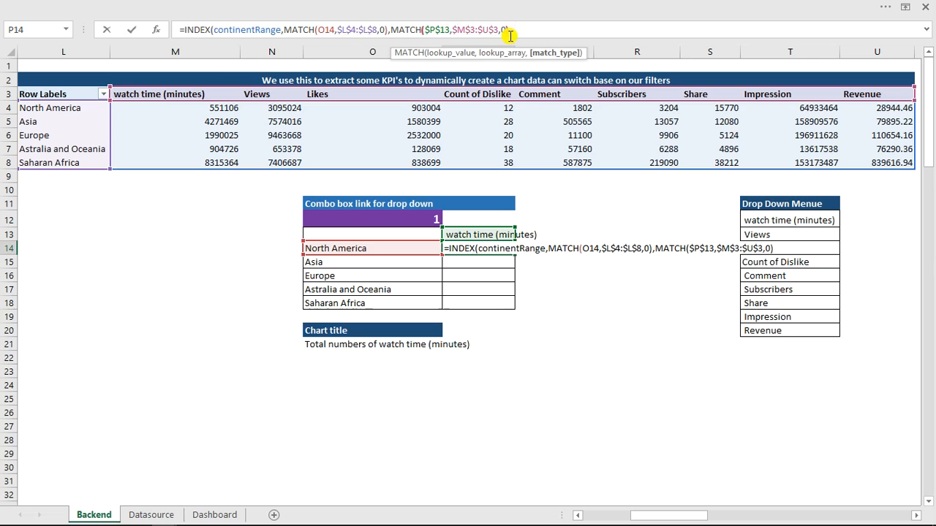
text())
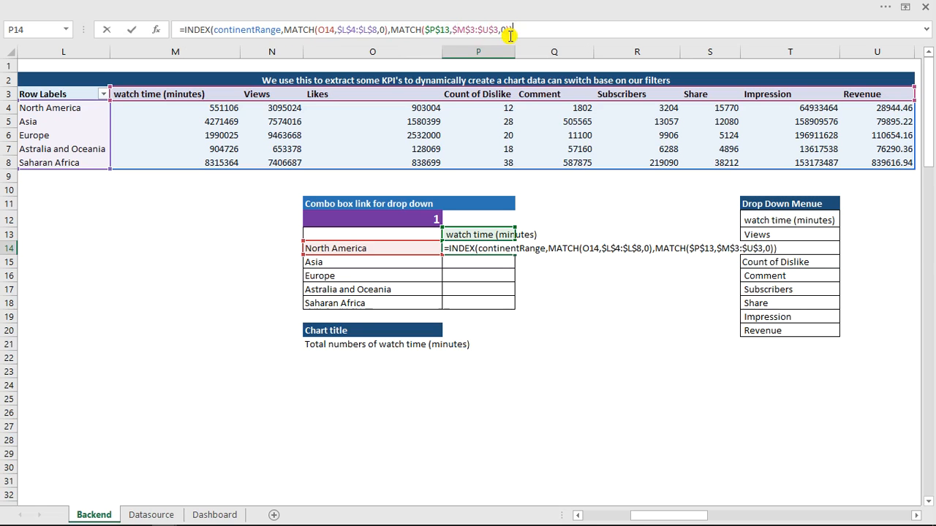
key(ctrl+Return)
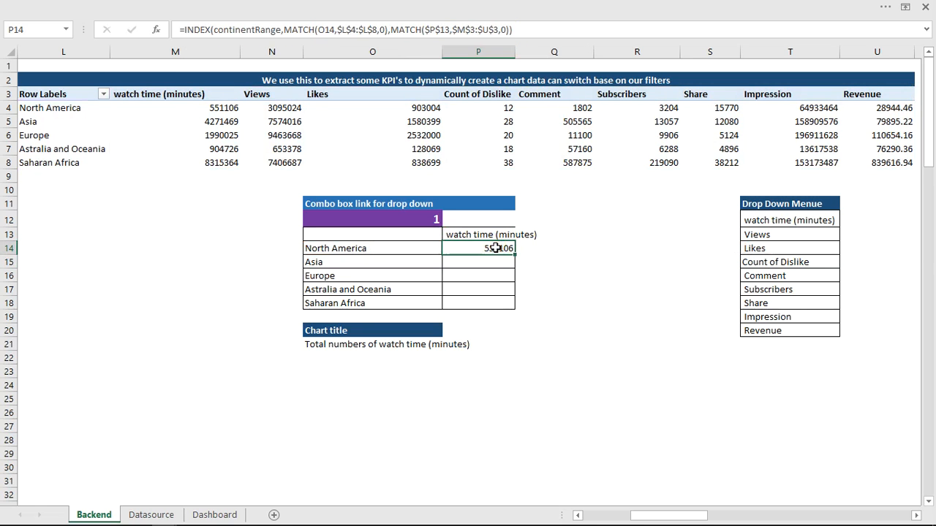
drag(514, 255, 512, 314)
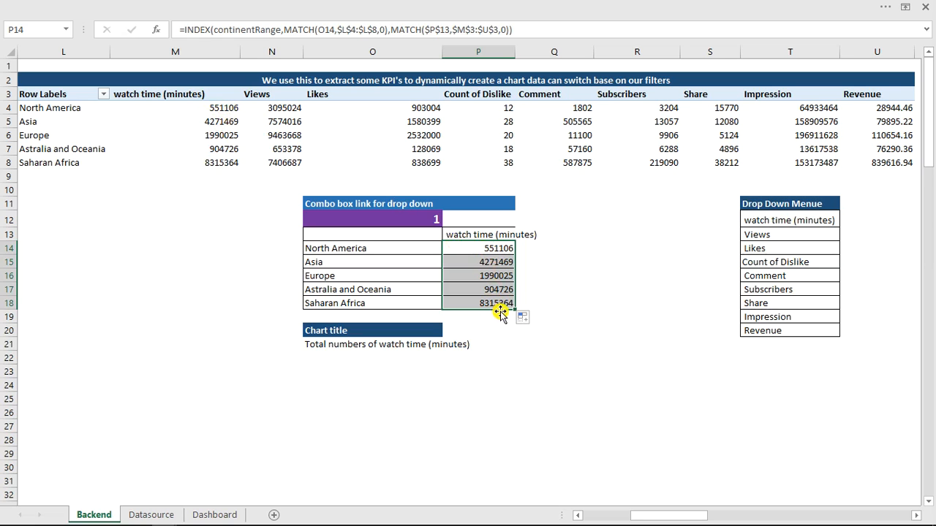
Test the dynamic continent table by setting the combo box link cell O12 to 2 and to 3
click(336, 219)
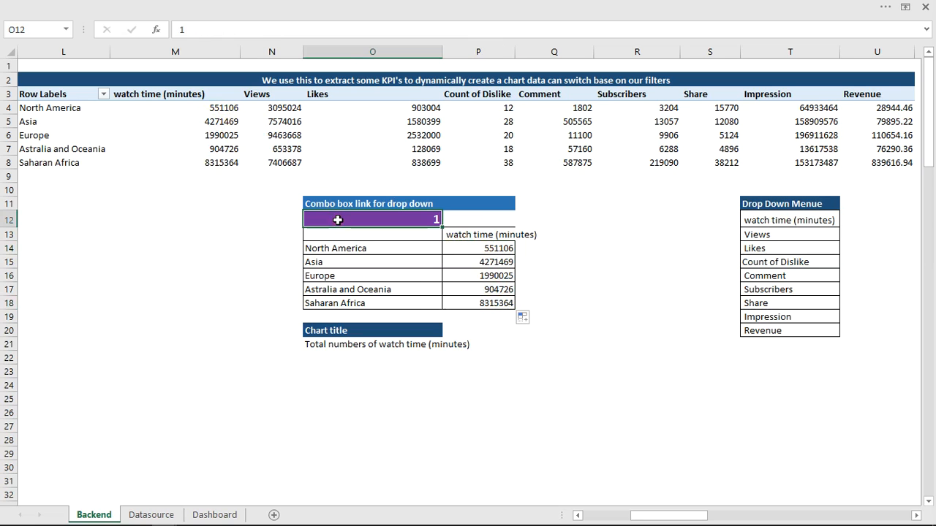
text(2)
click(553, 314)
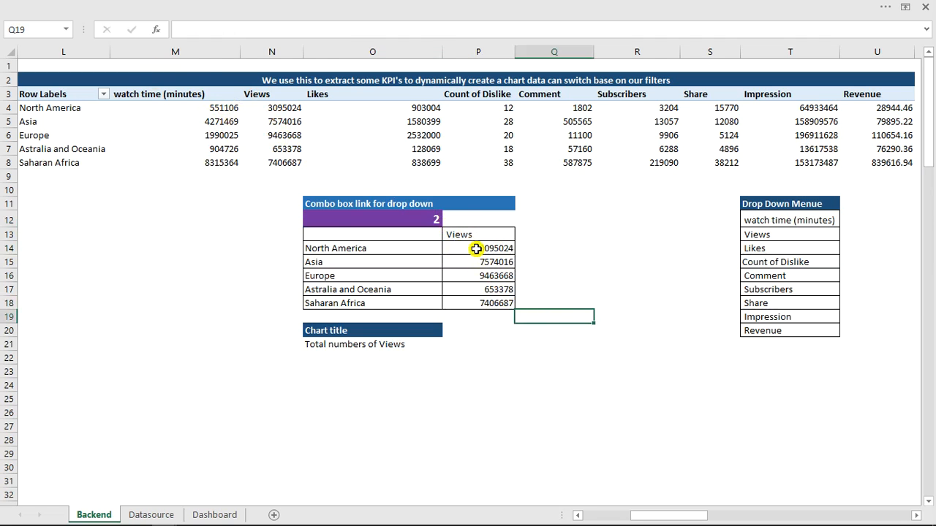
click(430, 216)
text(3)
click(566, 249)
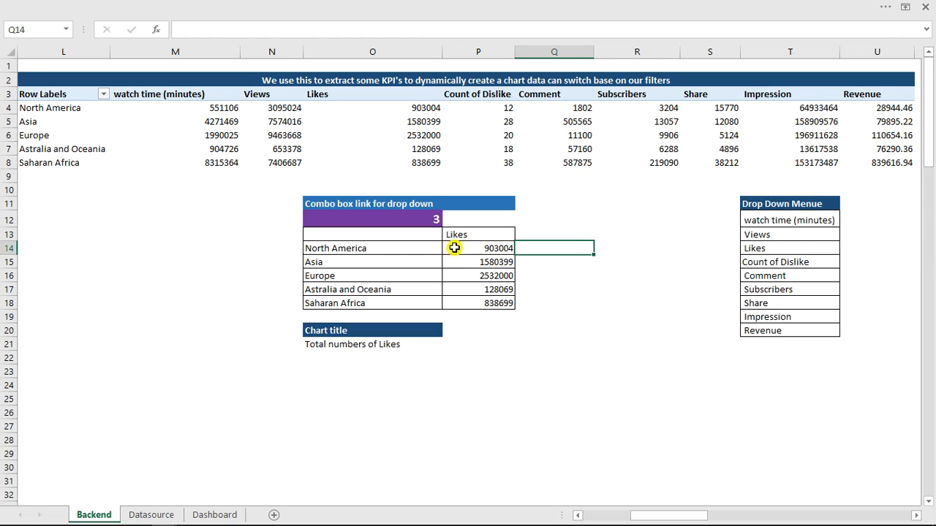
Change the continent PivotTable's report layout so its row header shows the Region field name
click(365, 236)
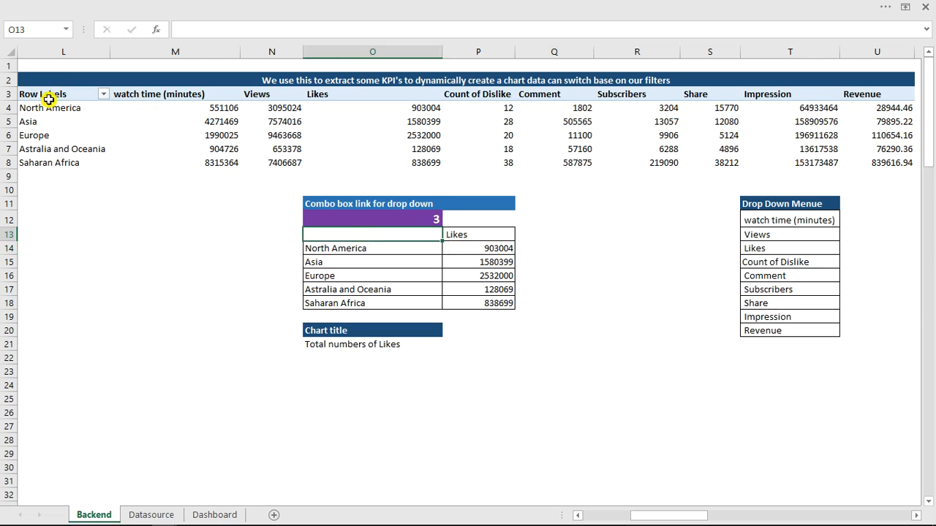
click(267, 121)
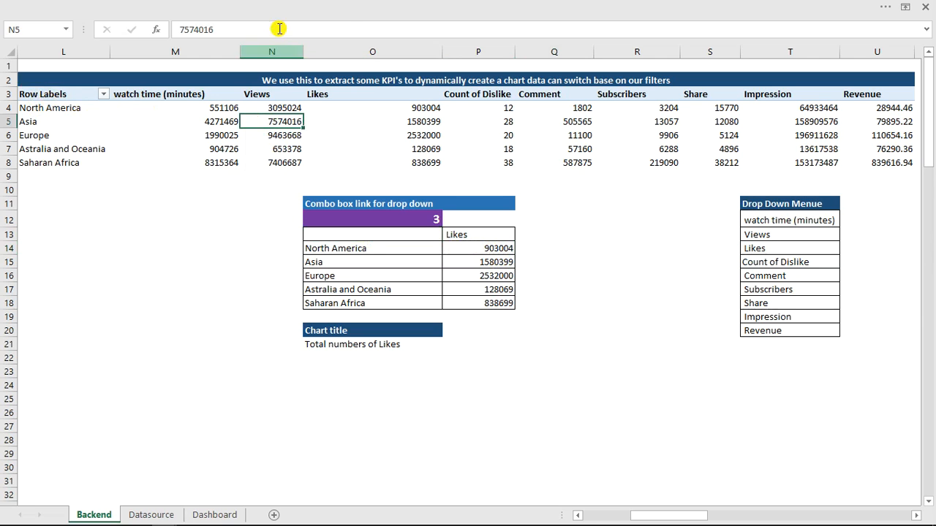
click(556, 8)
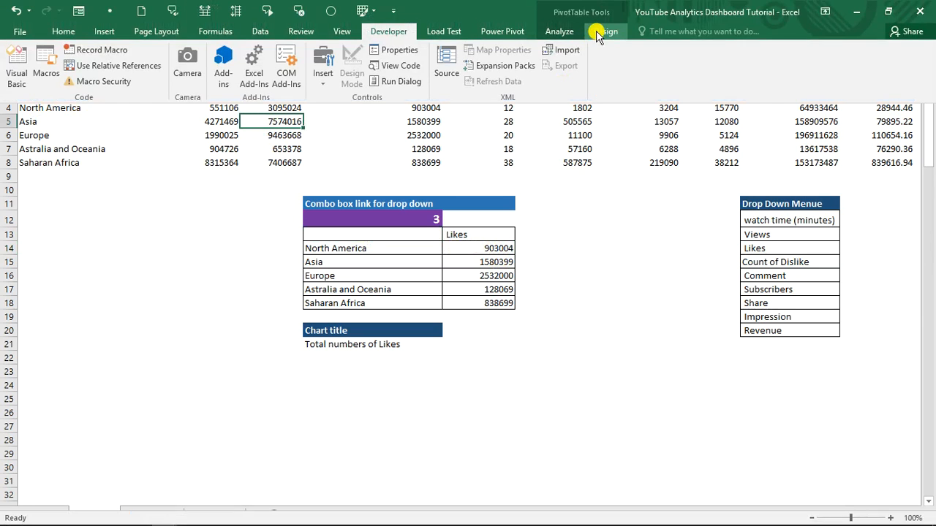
click(600, 31)
click(93, 79)
click(127, 162)
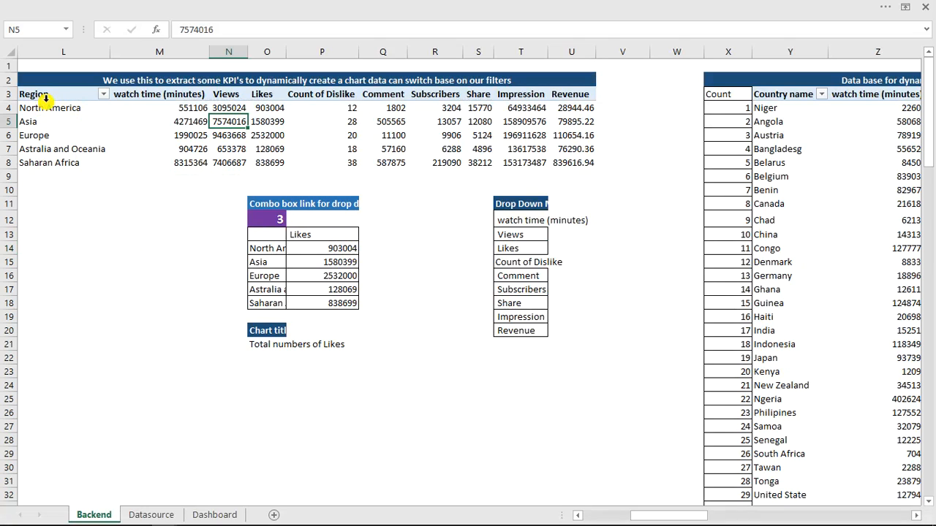
Link the empty header cell O13 of the dynamic table to the Region header in L3
click(274, 236)
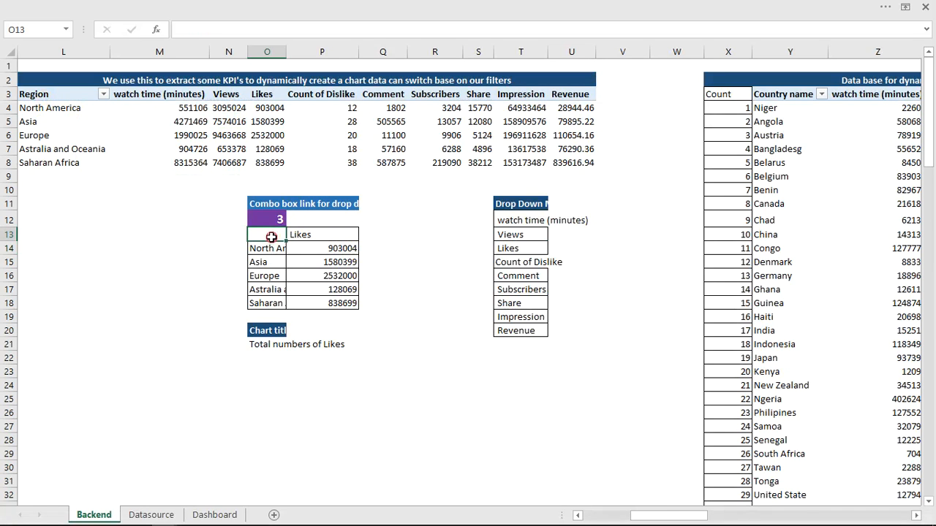
text(=)
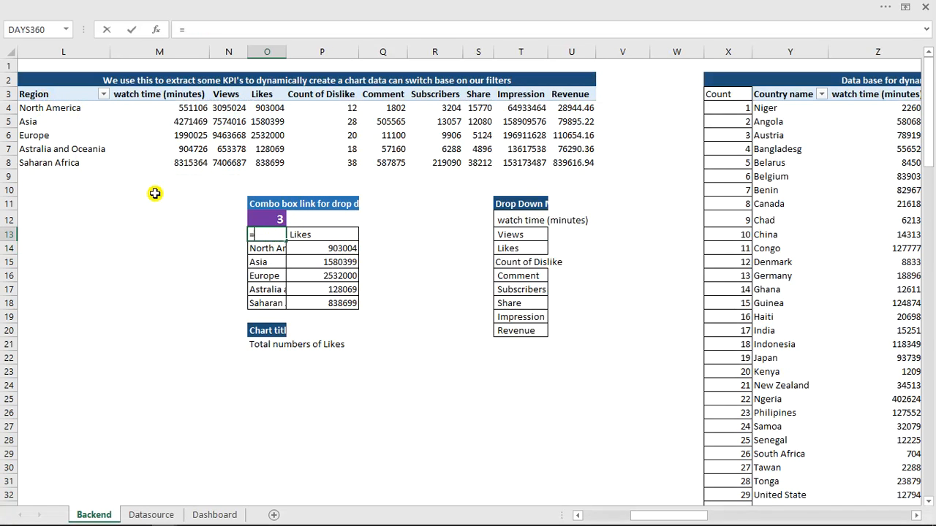
click(40, 100)
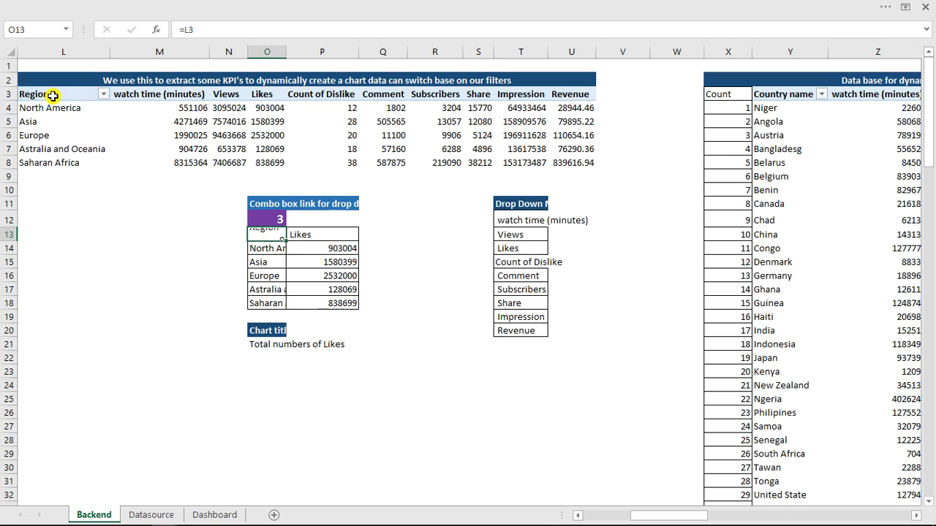
key(Return)
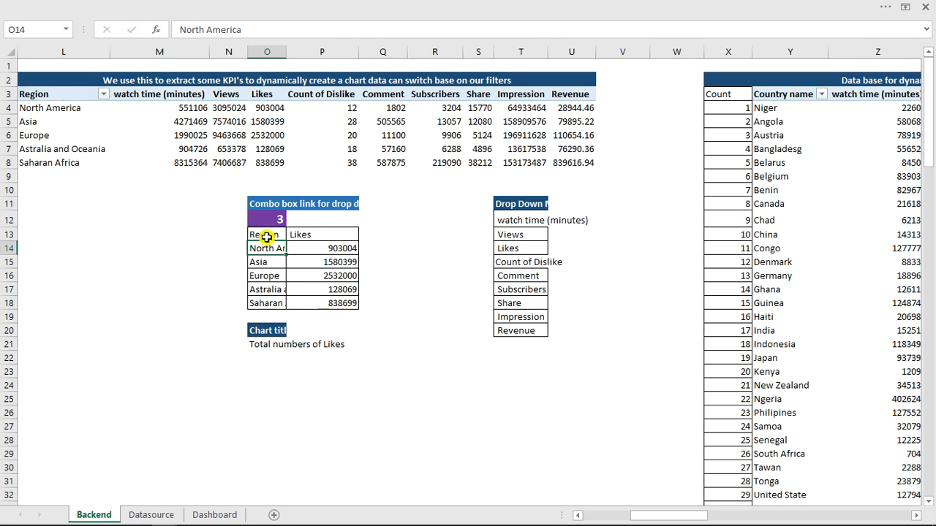
Insert a 2-D clustered column chart from O13:P18 and move it clear of the dynamic table
drag(267, 236, 333, 303)
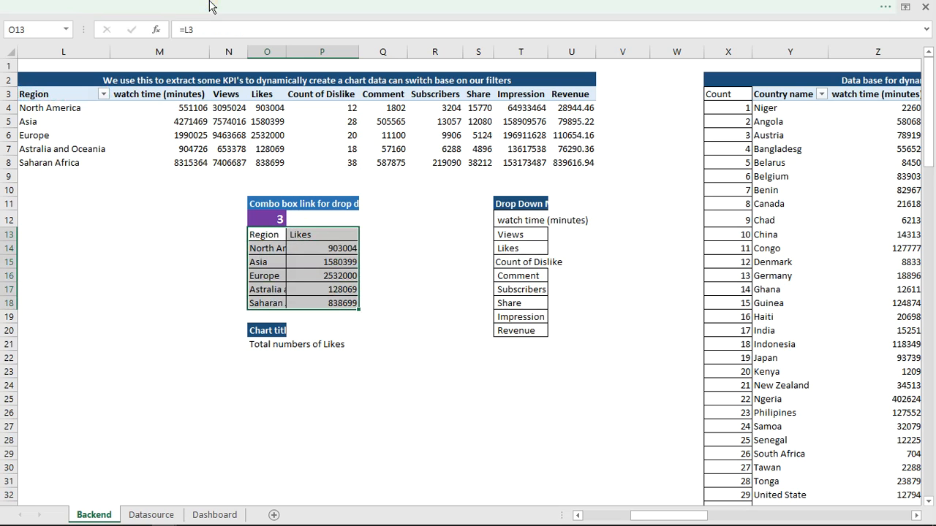
click(211, 5)
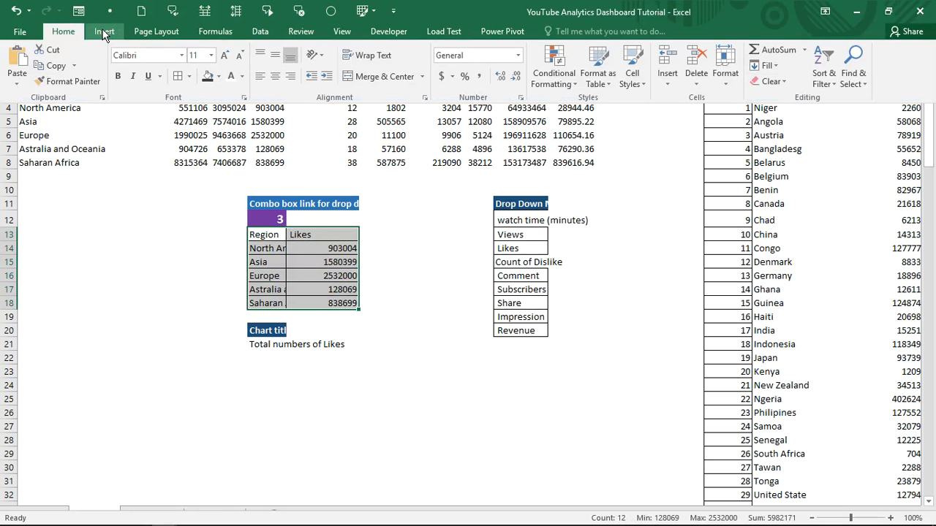
click(104, 32)
click(399, 54)
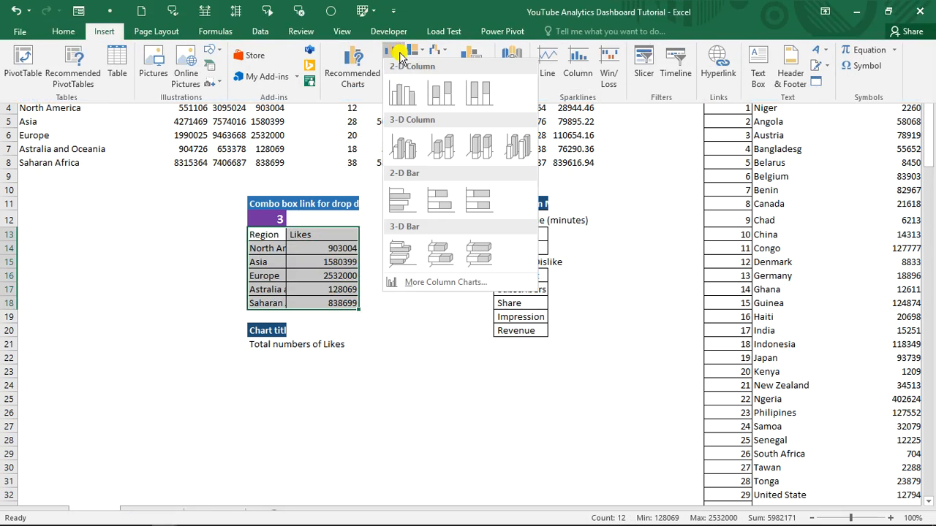
click(407, 102)
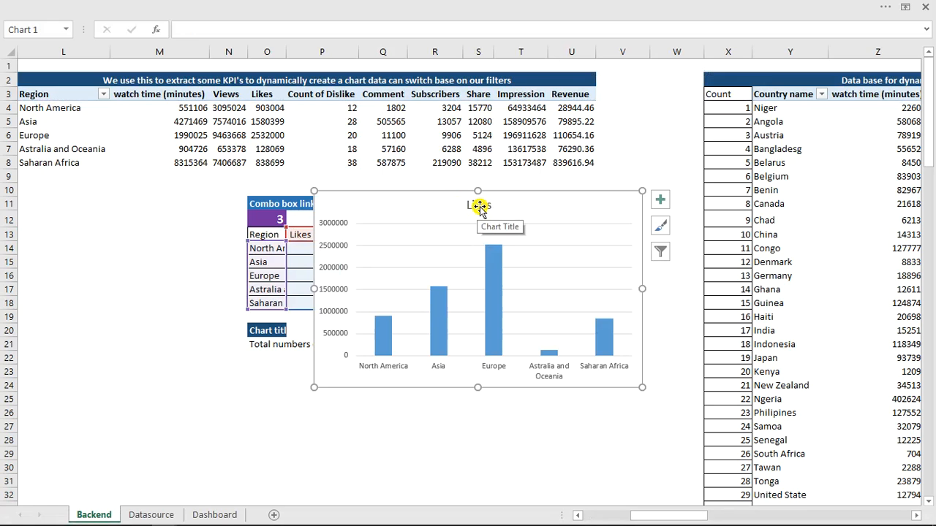
drag(443, 193, 601, 151)
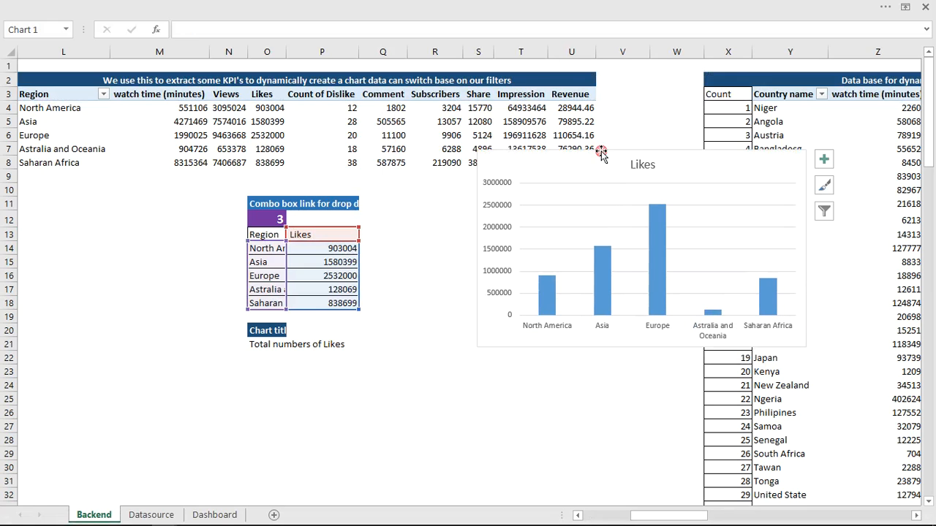
Build a dynamic chart title in O22 with the formula ="Total number of "&P13
click(281, 348)
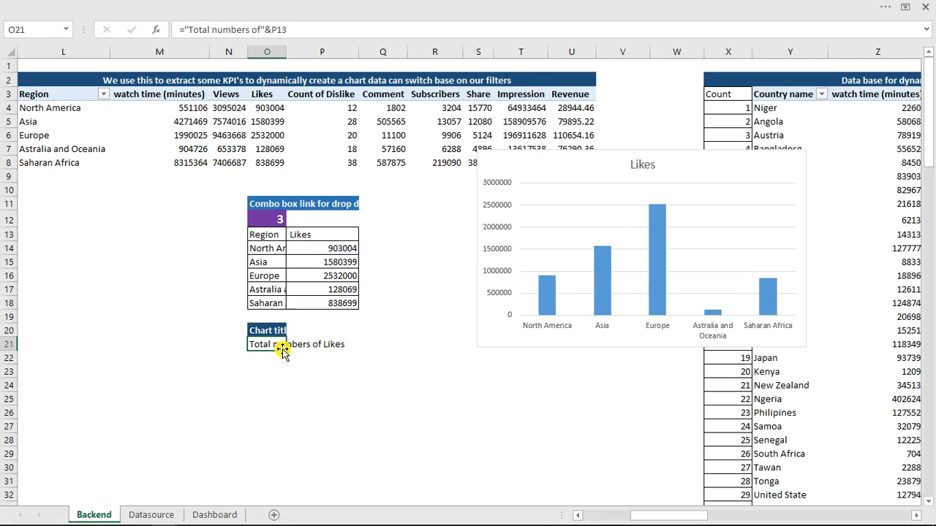
click(277, 359)
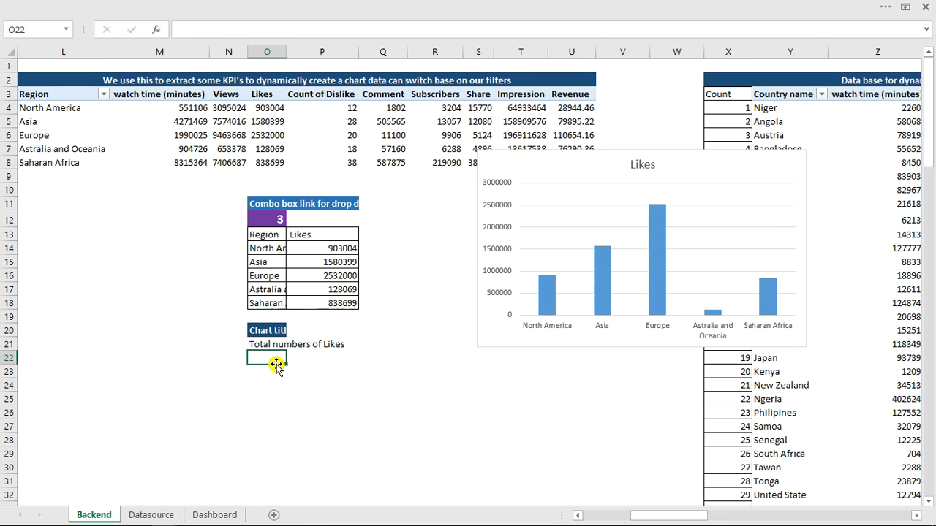
text(="Total number of "&)
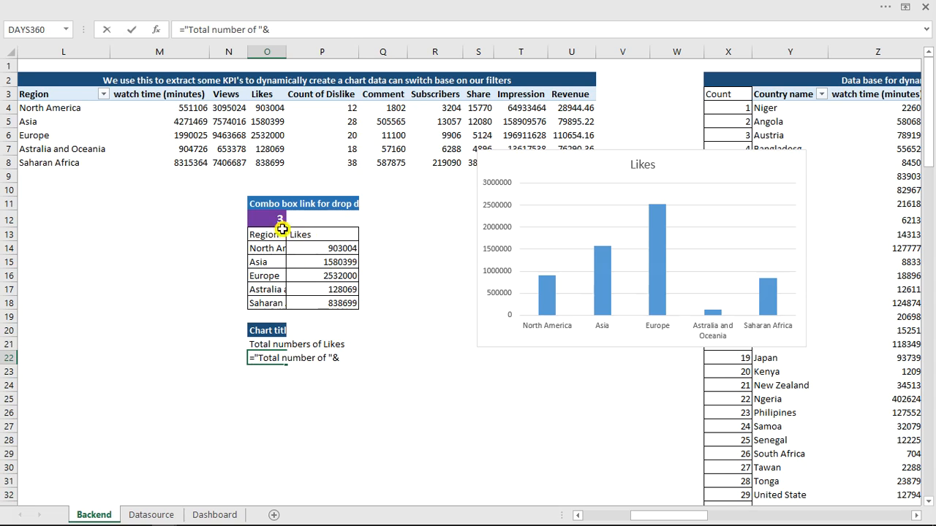
click(305, 235)
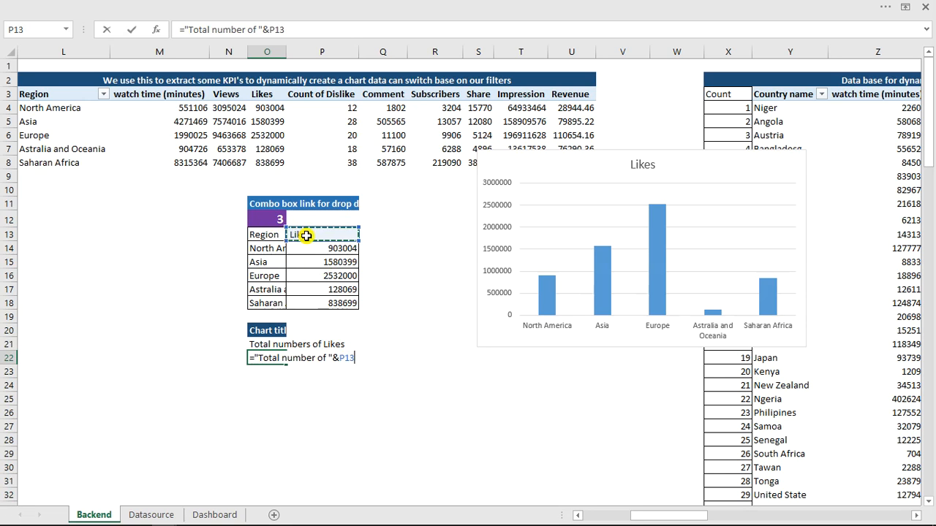
key(Return)
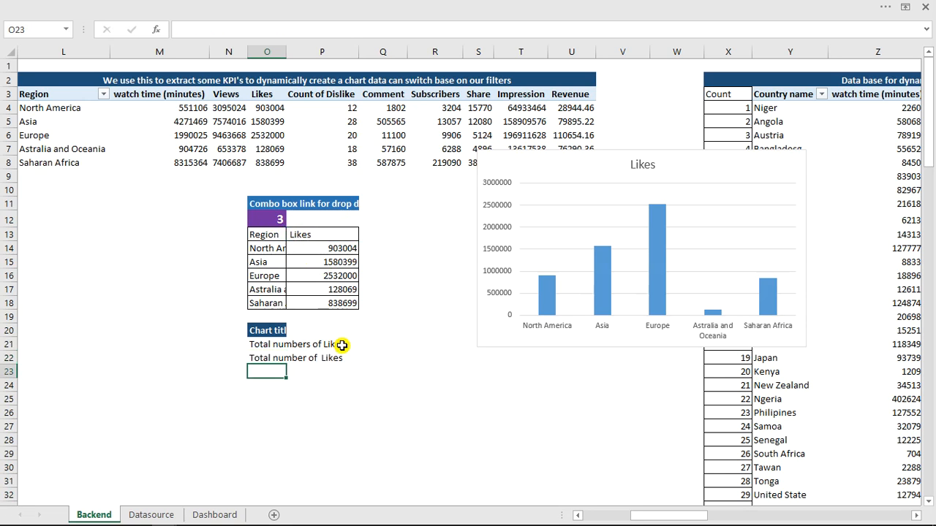
Correct the title formula's text in O22 to read "Total numbers of "
click(293, 359)
click(259, 358)
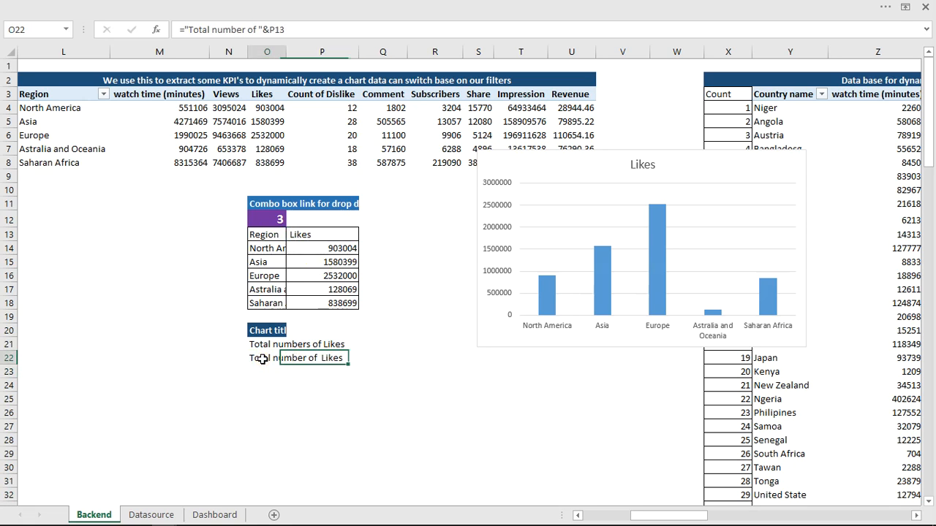
click(247, 28)
text(s)
key(Return)
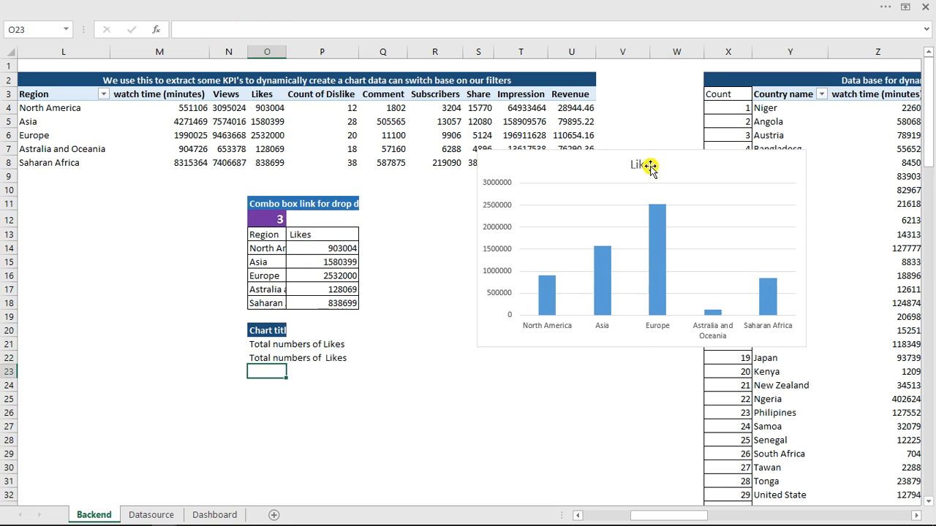
Link the column chart's title to cell O22 on the Backend sheet
click(650, 166)
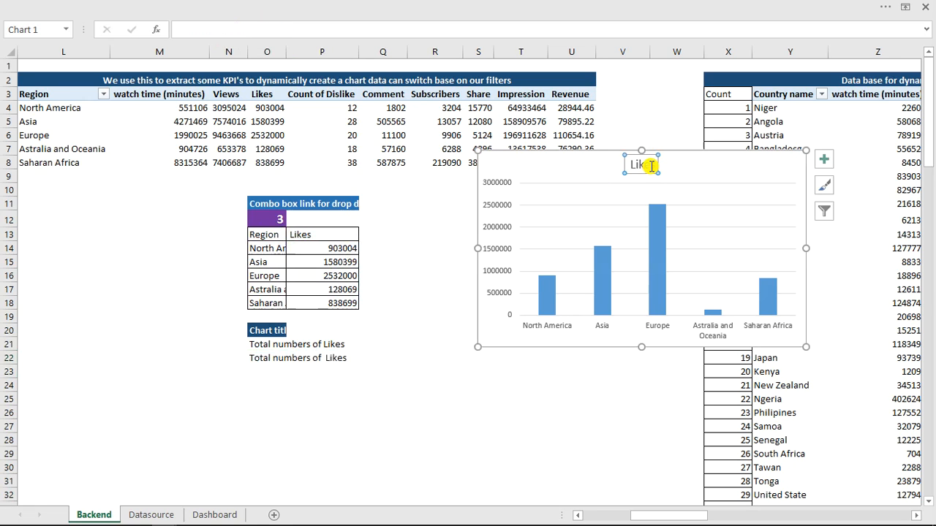
click(189, 29)
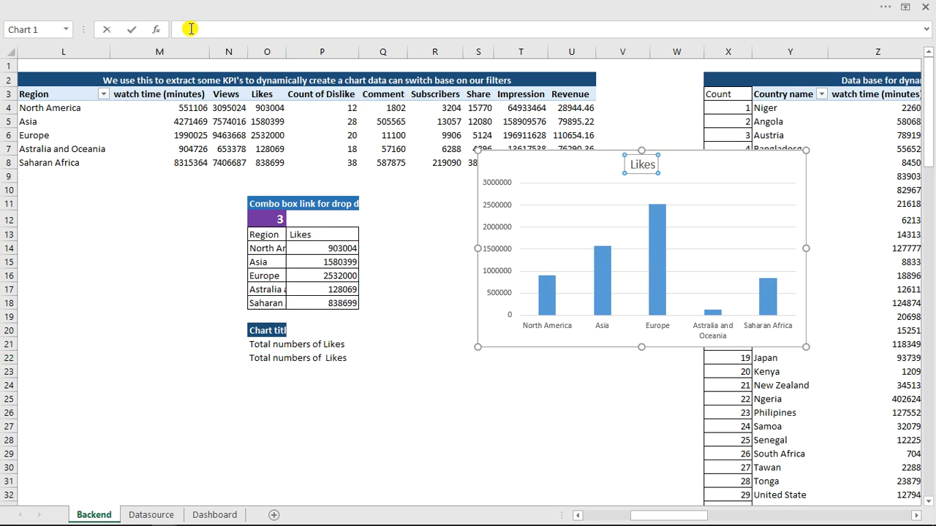
text(=)
click(266, 359)
key(Return)
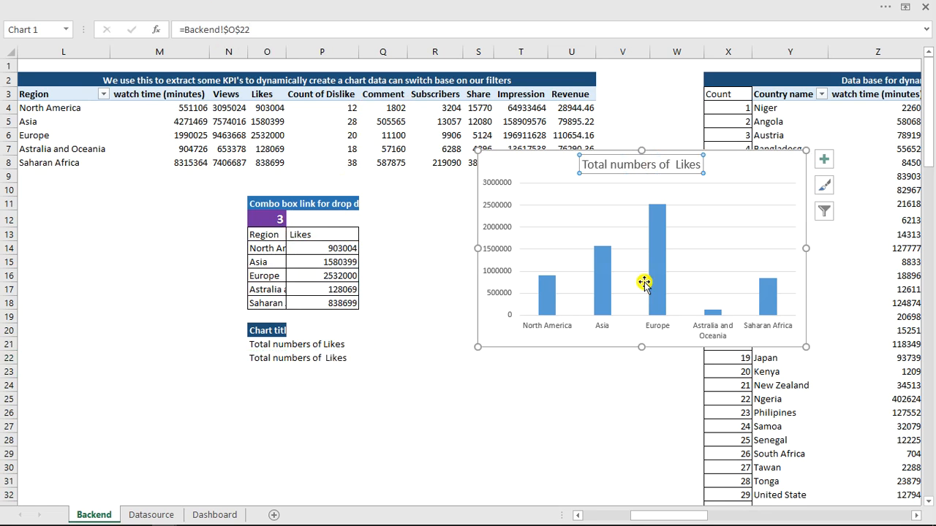
Delete the column chart's vertical axis and its chart title
click(508, 184)
key(Delete)
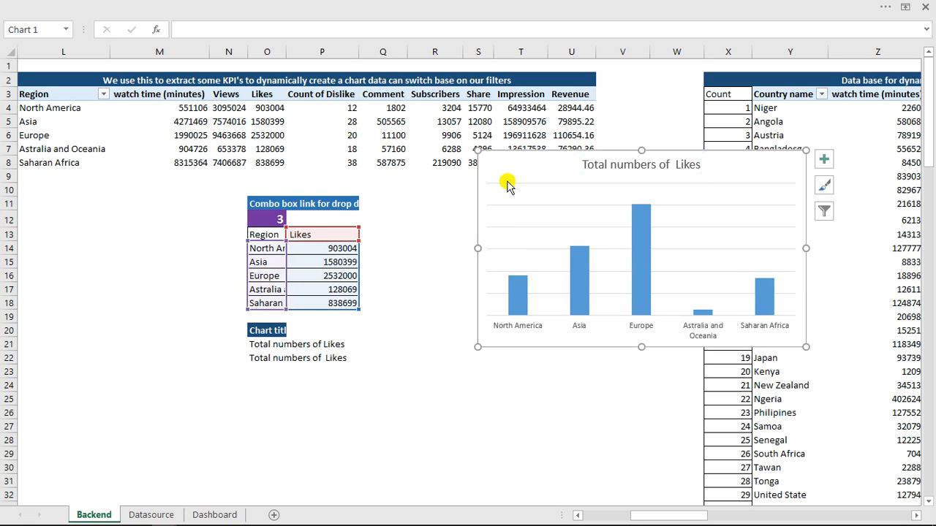
click(613, 168)
click(613, 168)
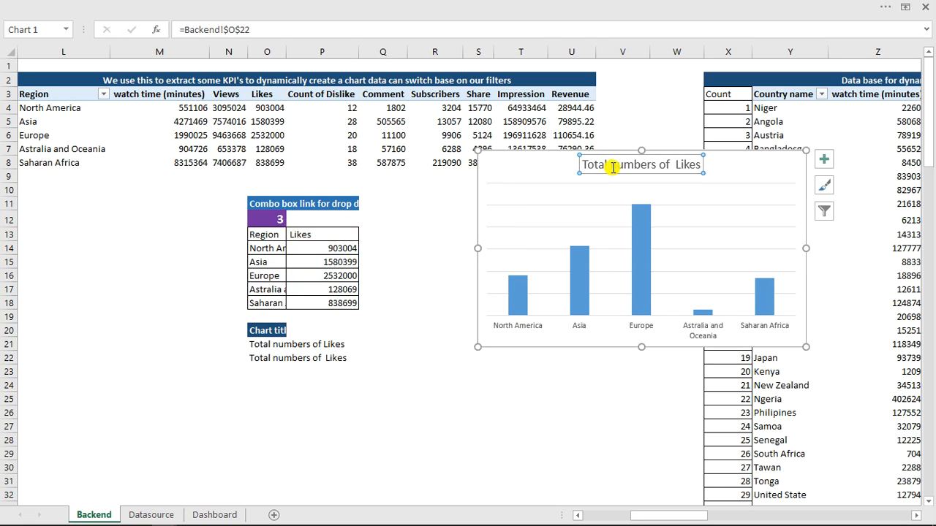
key(Delete)
Remove the chart's gridlines and shrink the chart to about 3.75" wide and 1.81" high
drag(641, 150, 462, 267)
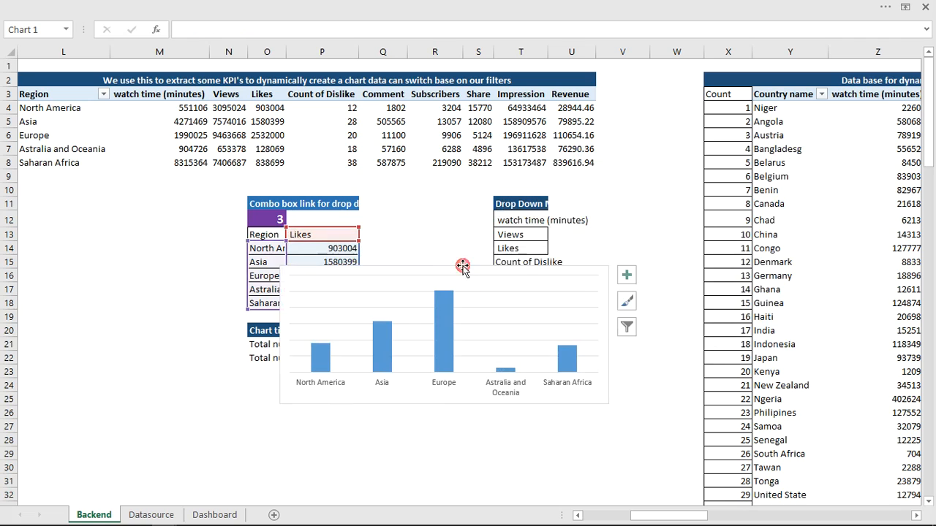
click(509, 324)
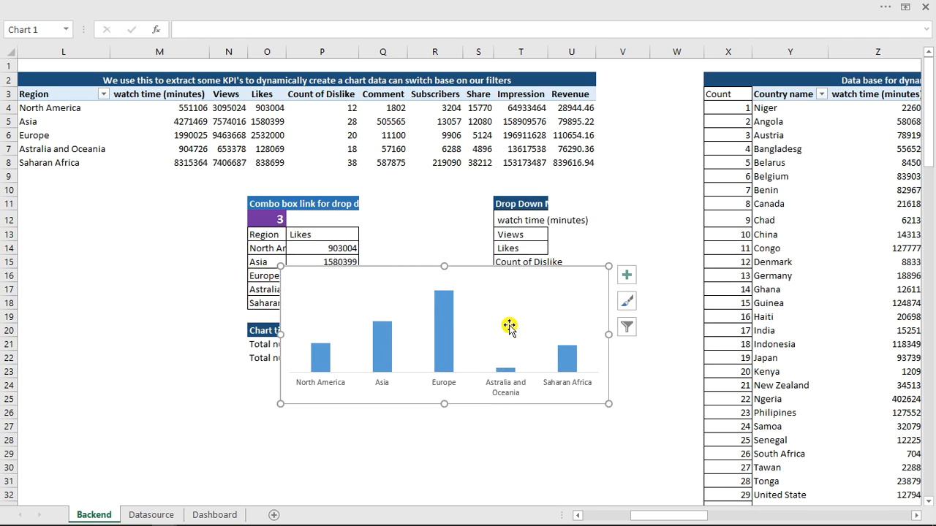
key(Escape)
drag(609, 334, 525, 339)
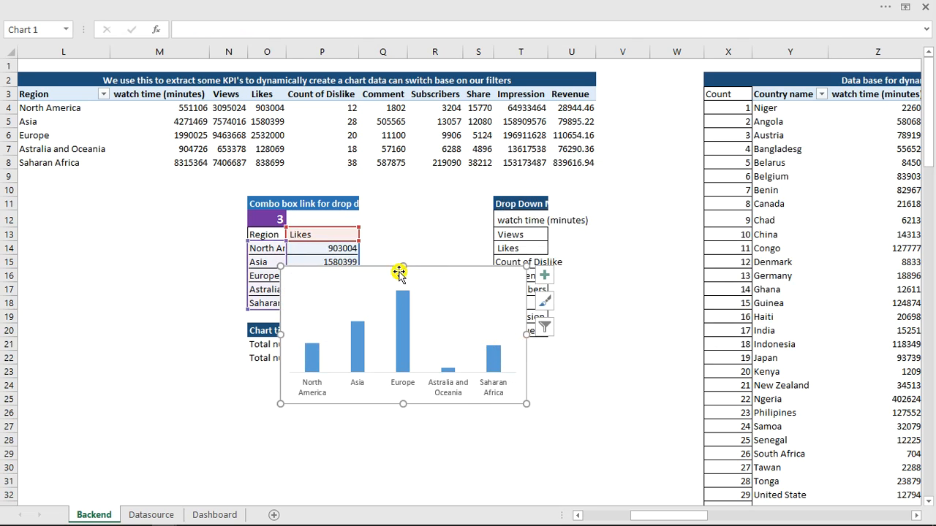
drag(401, 268, 402, 286)
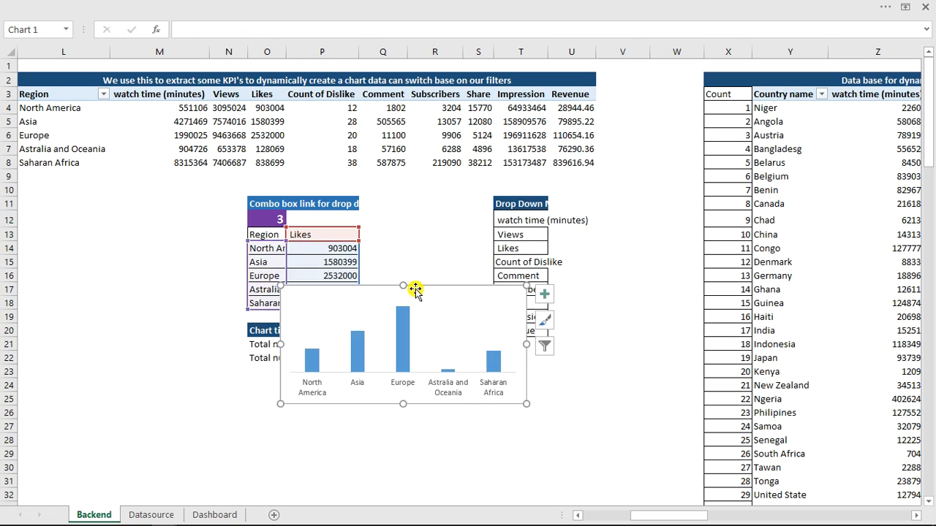
Move the column chart from Backend to the Dashboard sheet and place it just below the Likes combo box
key(ctrl+x)
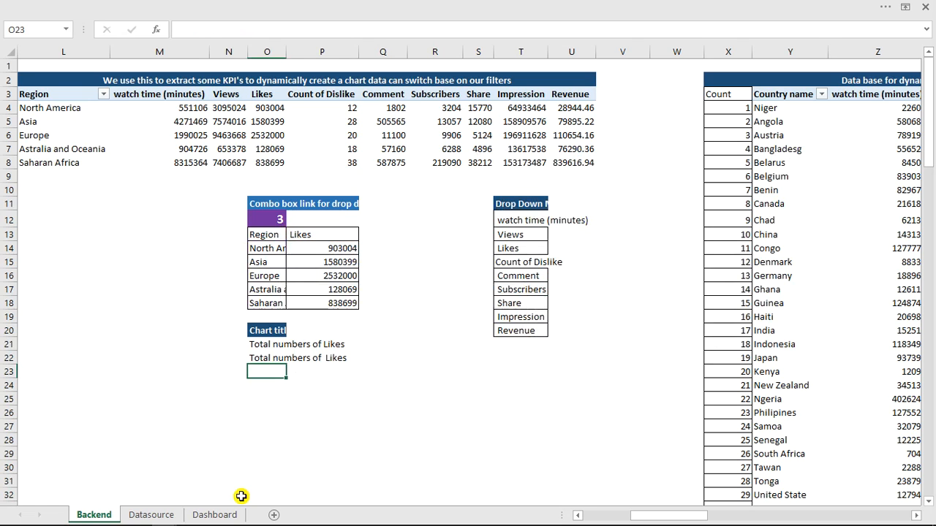
click(215, 516)
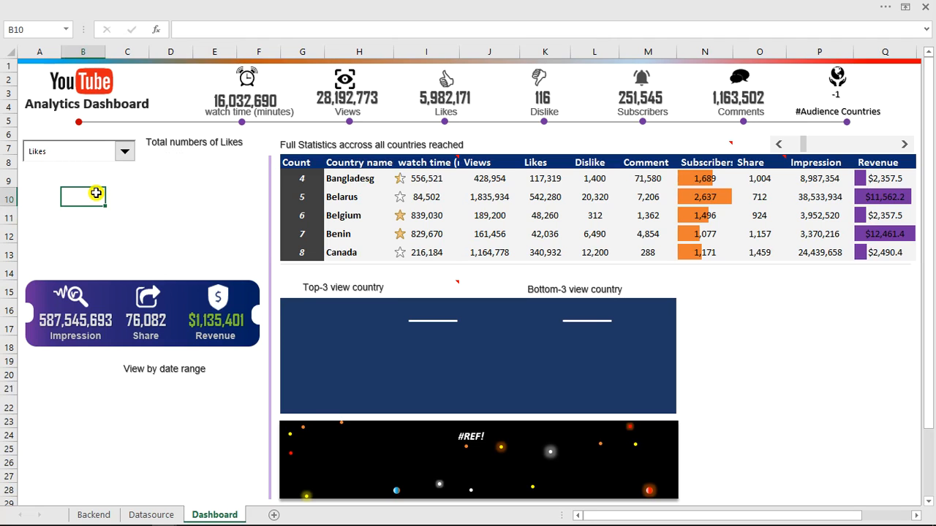
key(ctrl+v)
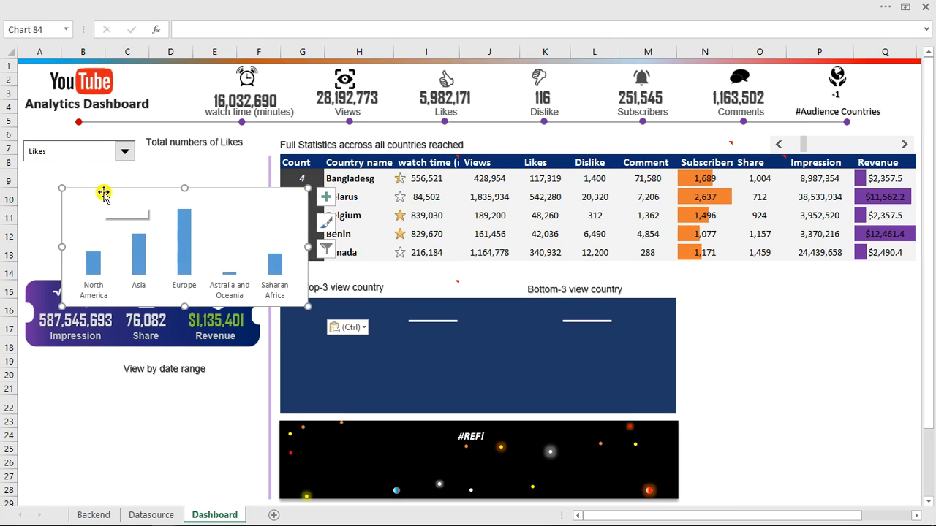
drag(106, 191, 58, 177)
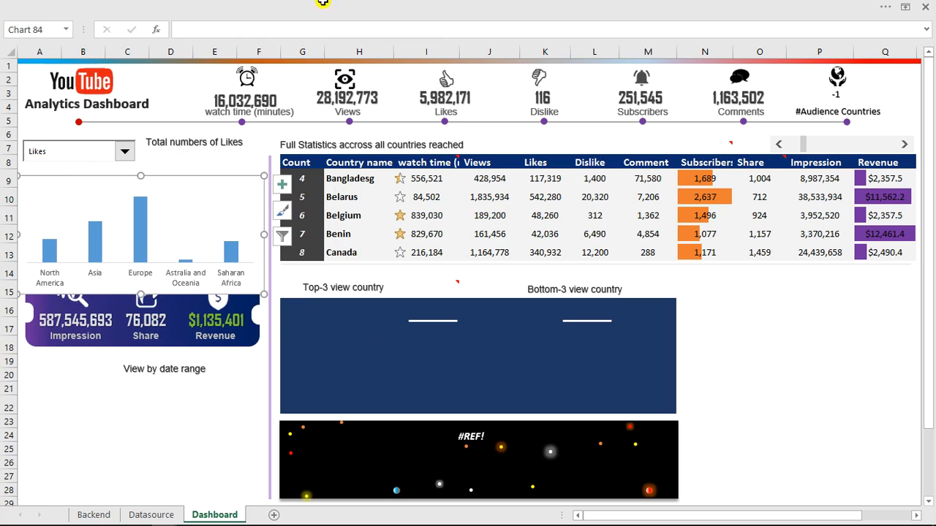
Remove the fill and outline from the column chart's chart area
click(462, 9)
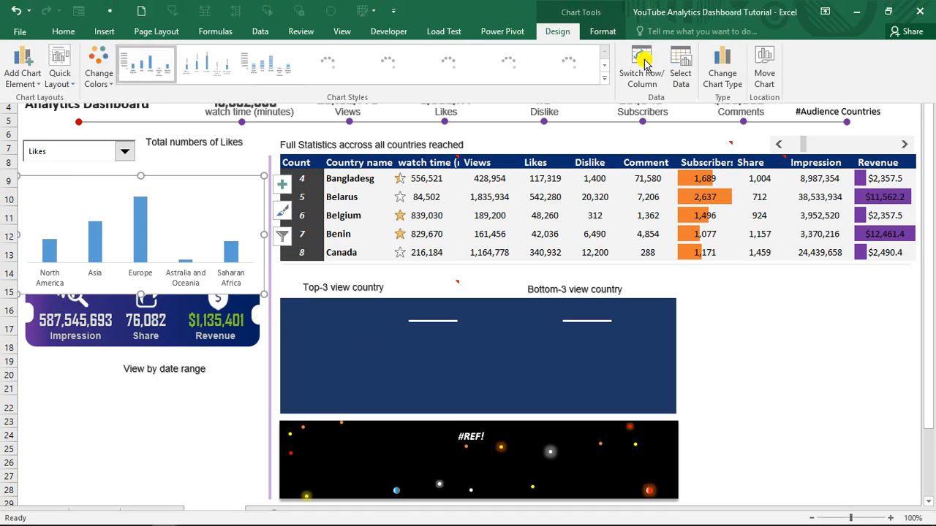
click(596, 32)
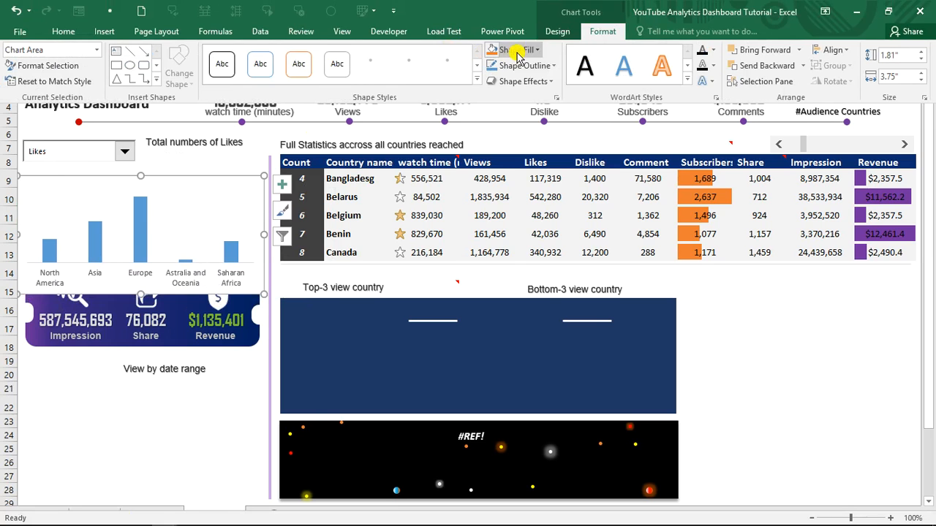
click(516, 50)
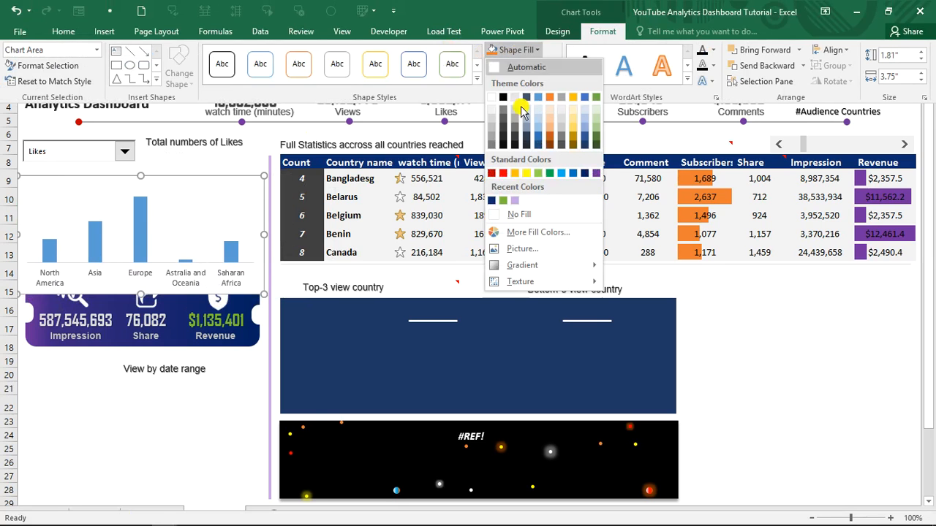
click(516, 214)
click(526, 66)
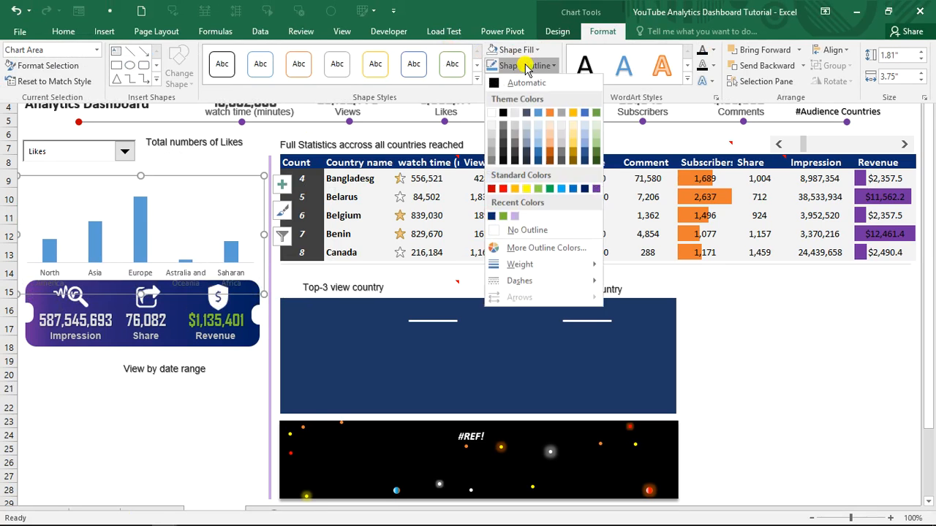
click(501, 231)
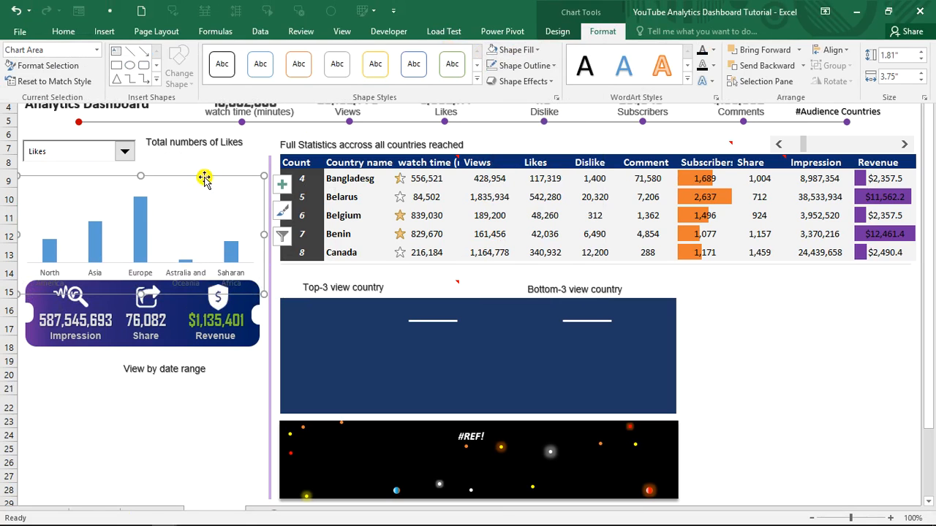
Move the column chart up so it sits between the combo box and the Impression, Share and Revenue banner
key(ctrl+shift+F1)
drag(200, 177, 199, 158)
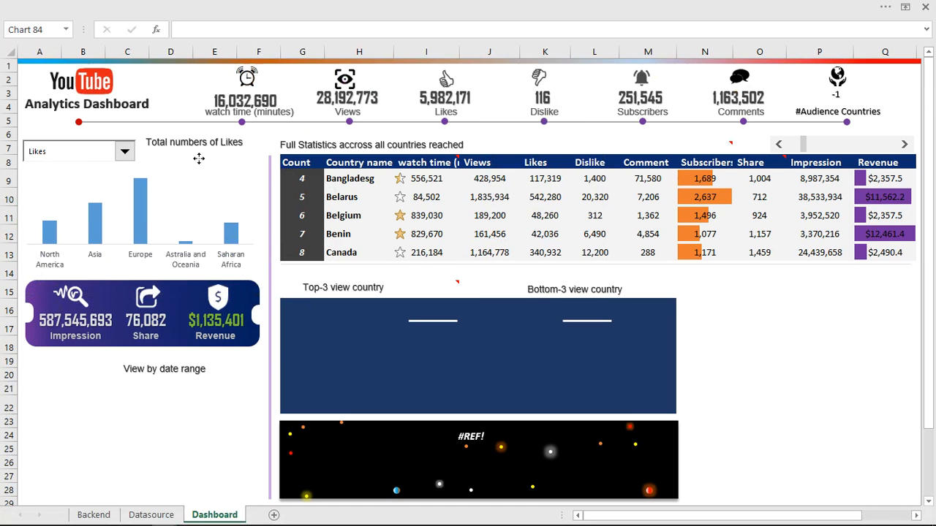
click(152, 162)
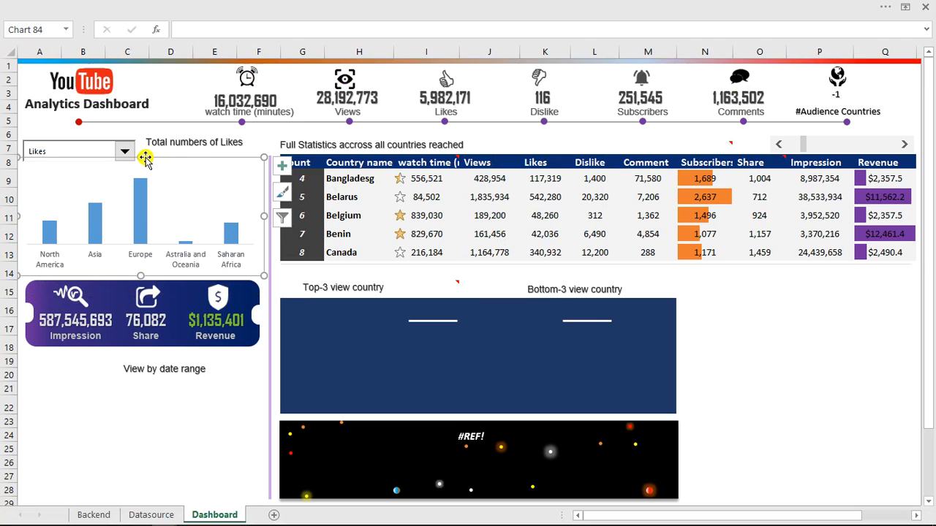
drag(167, 160, 167, 158)
Set the gap width of the chart's column series to 56%
click(140, 204)
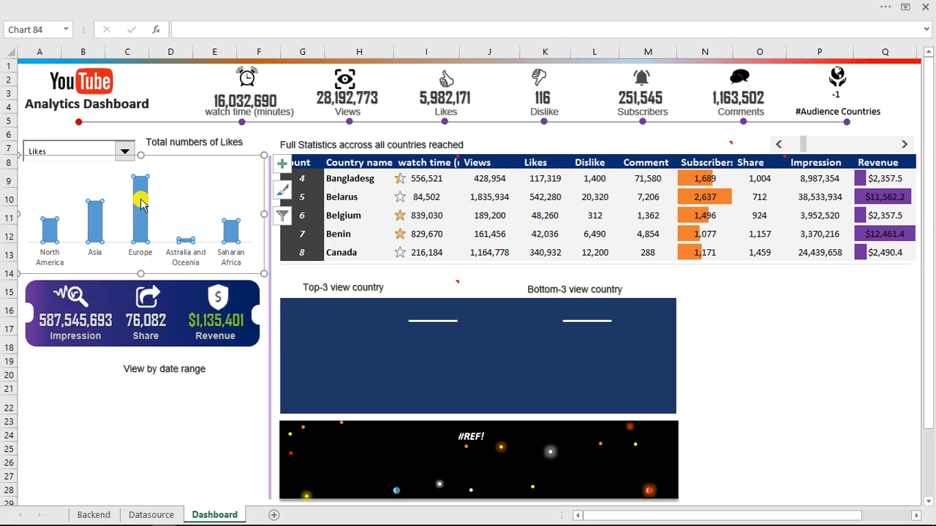
double_click(143, 204)
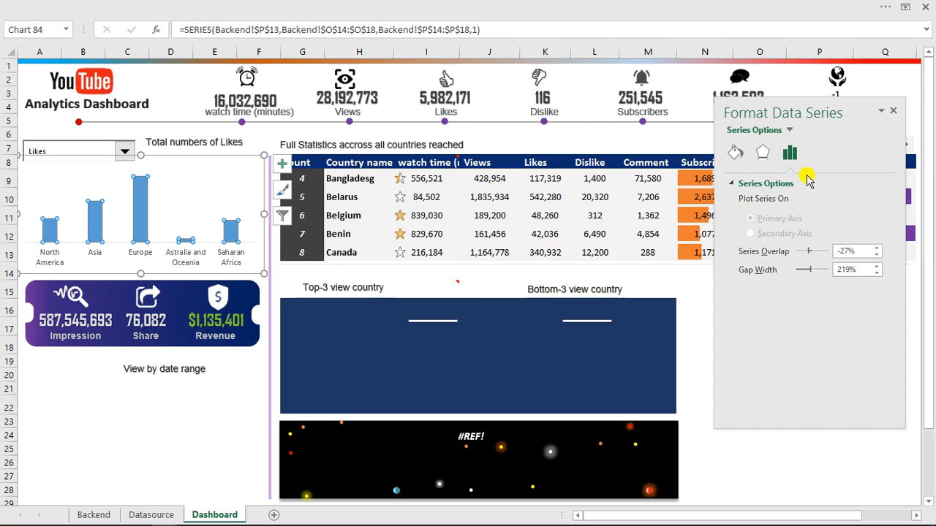
drag(809, 111, 590, 106)
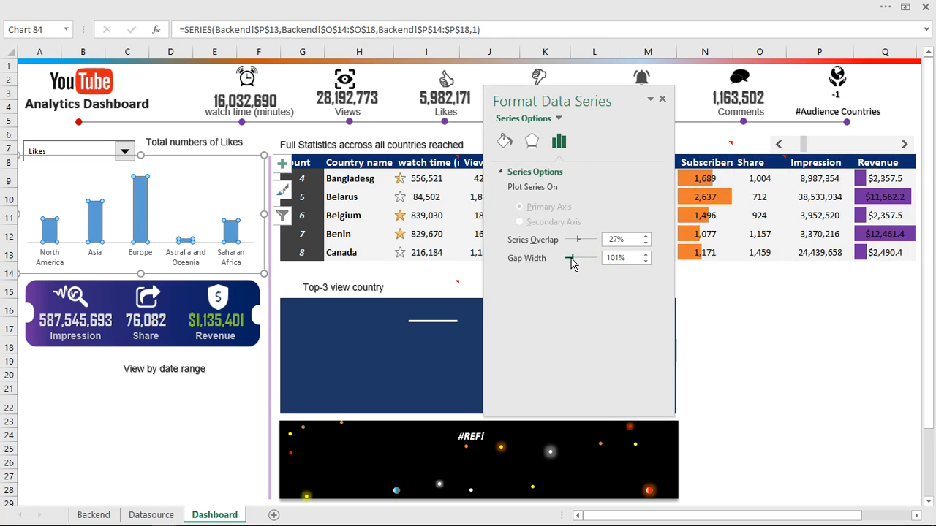
drag(569, 260, 569, 260)
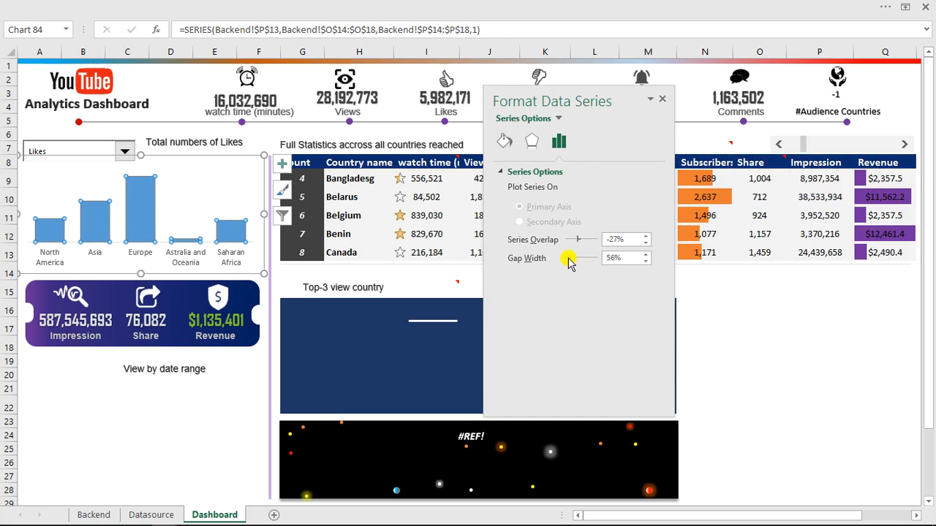
Fill the chart's columns with solid standard purple
click(506, 143)
click(514, 171)
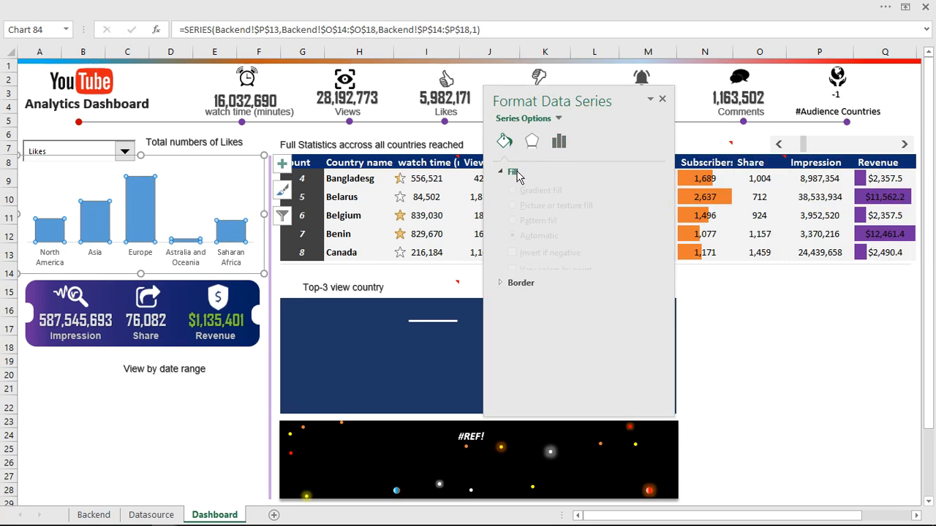
click(636, 327)
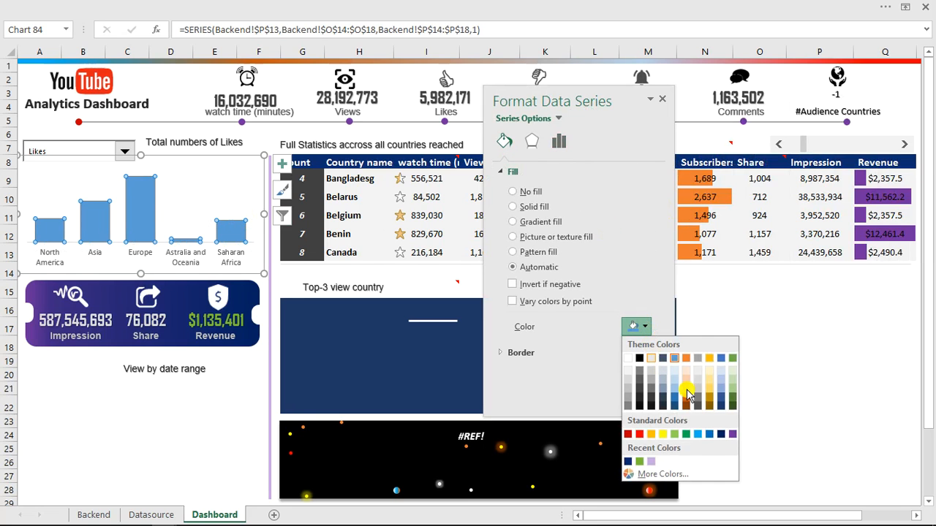
click(733, 437)
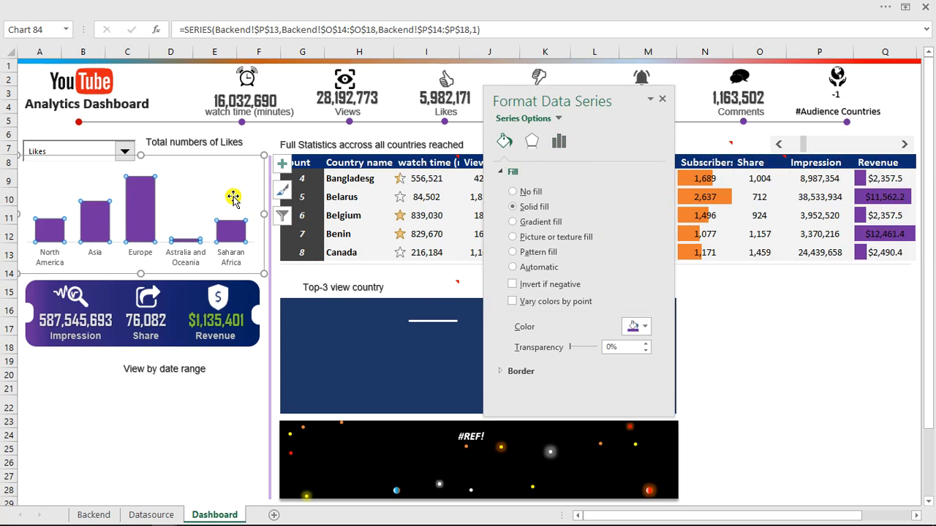
Add data labels and axis titles to the column chart
click(282, 163)
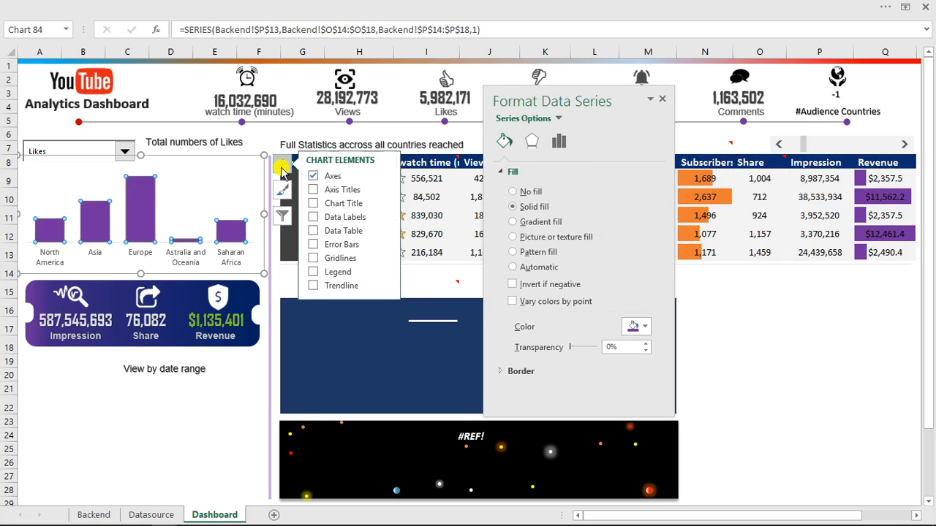
click(317, 217)
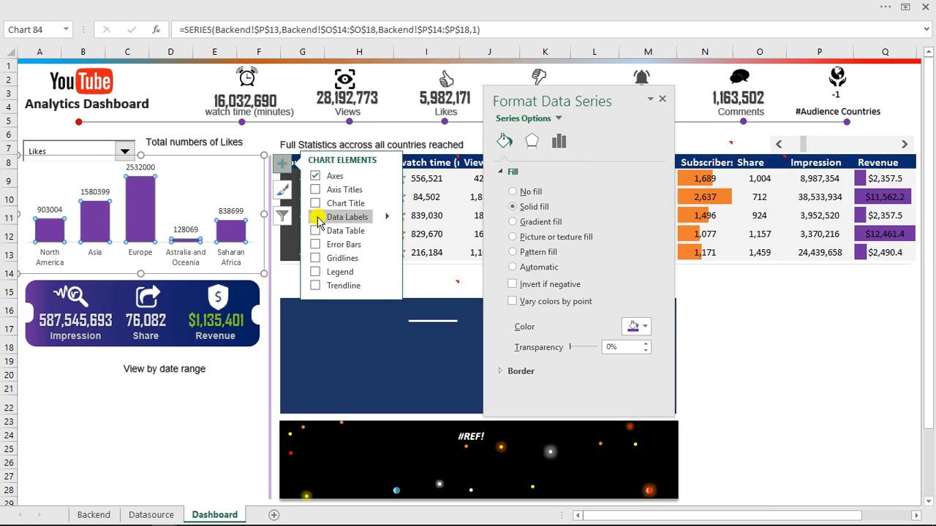
click(316, 191)
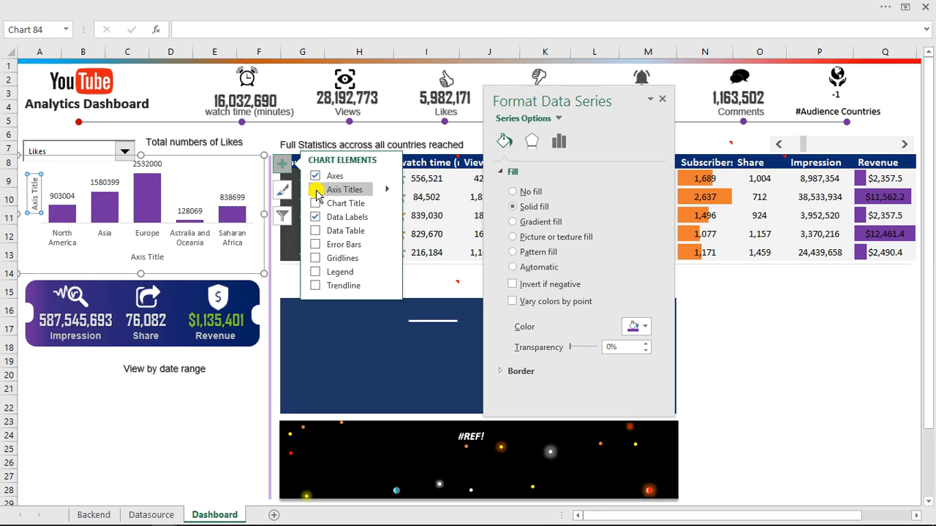
Delete the vertical axis title and change the horizontal axis title to "Continent"
click(35, 180)
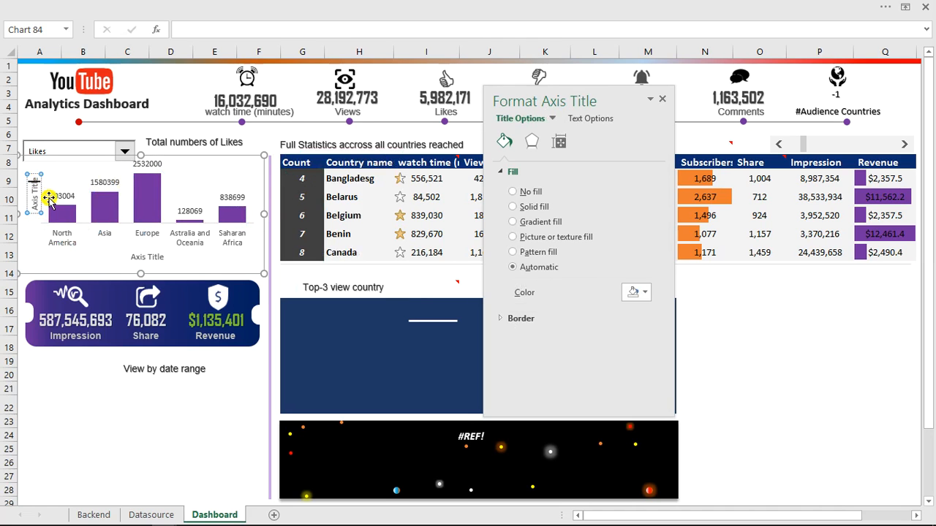
click(42, 192)
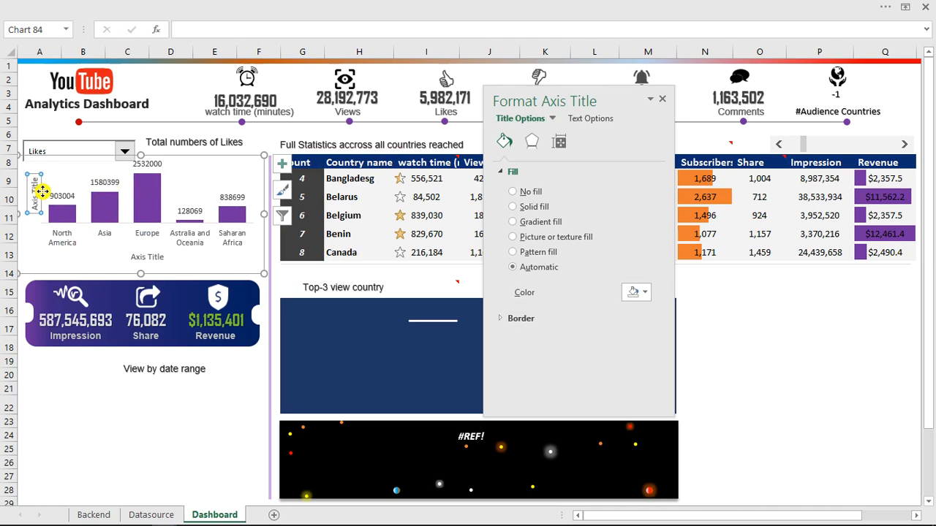
key(Delete)
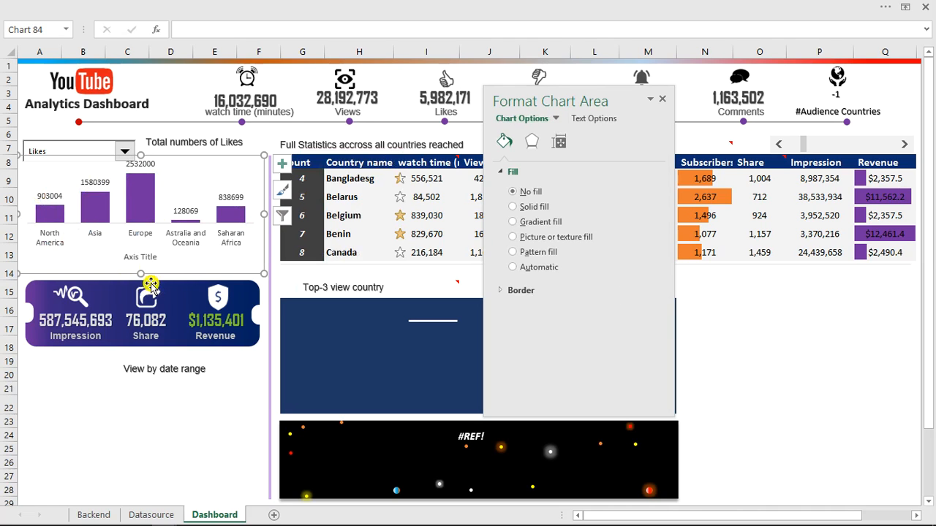
click(143, 259)
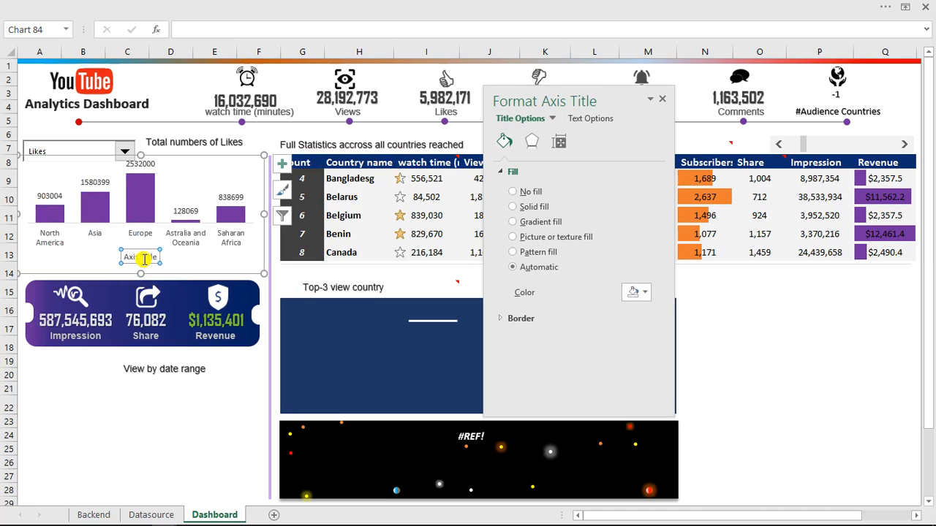
text(Continent)
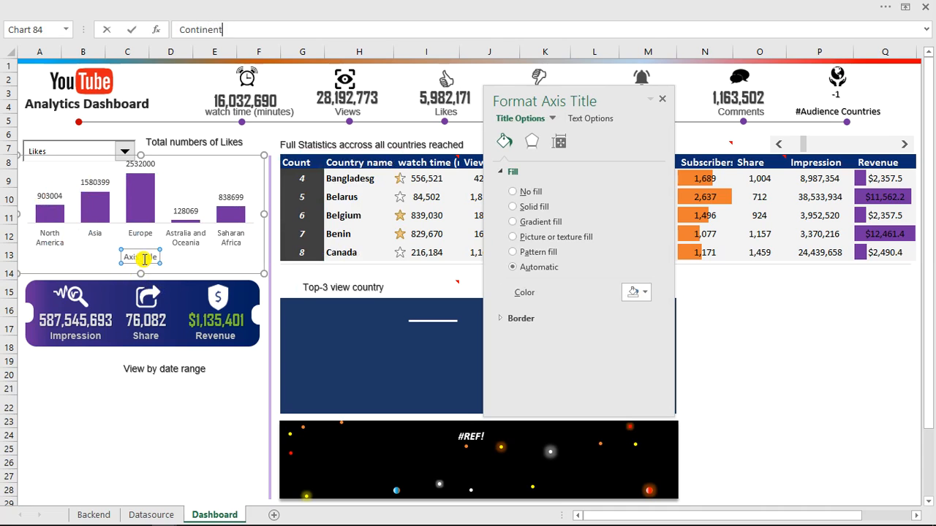
key(Return)
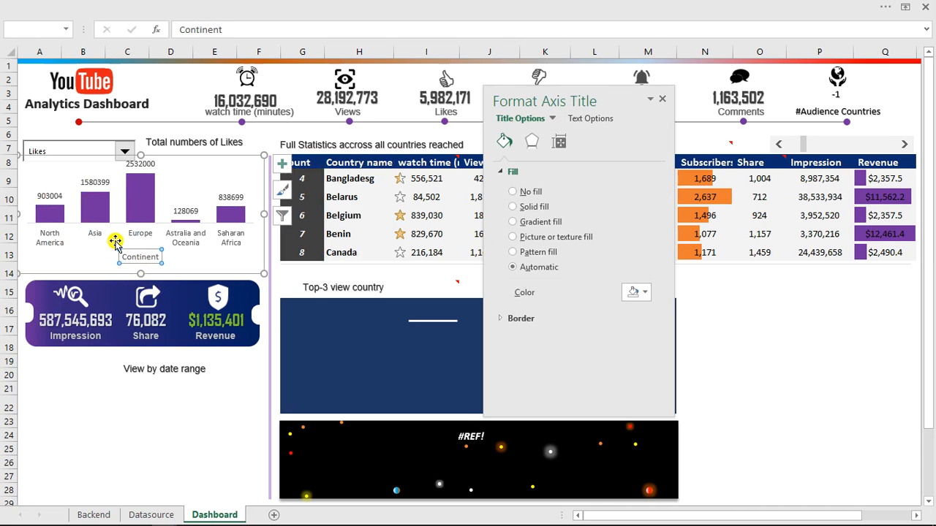
click(149, 256)
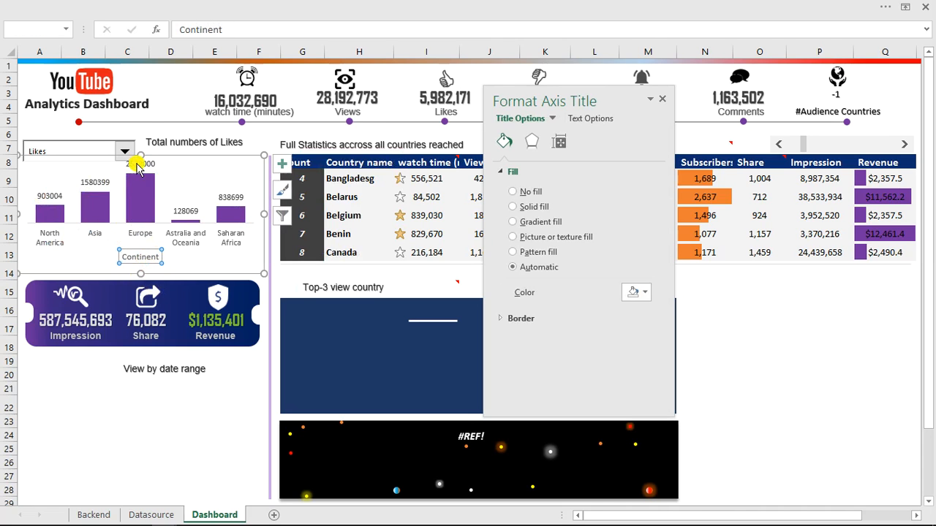
Shrink the chart's plot area from its upper edge to leave room for the data label above the Europe column
click(163, 234)
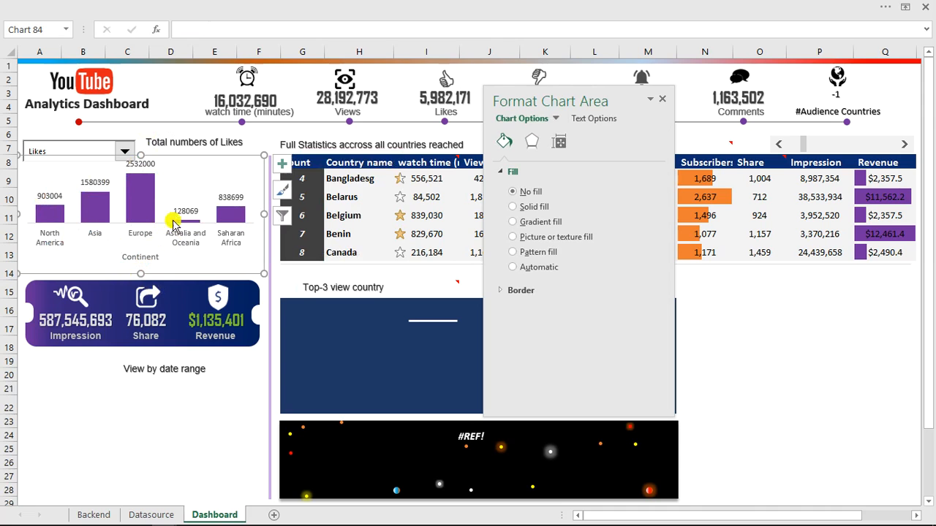
click(169, 214)
click(174, 169)
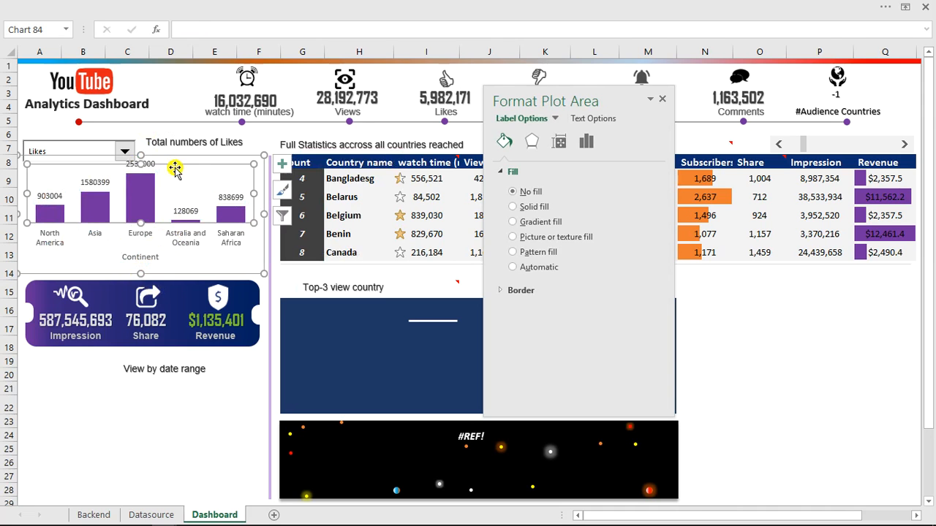
drag(154, 166, 138, 180)
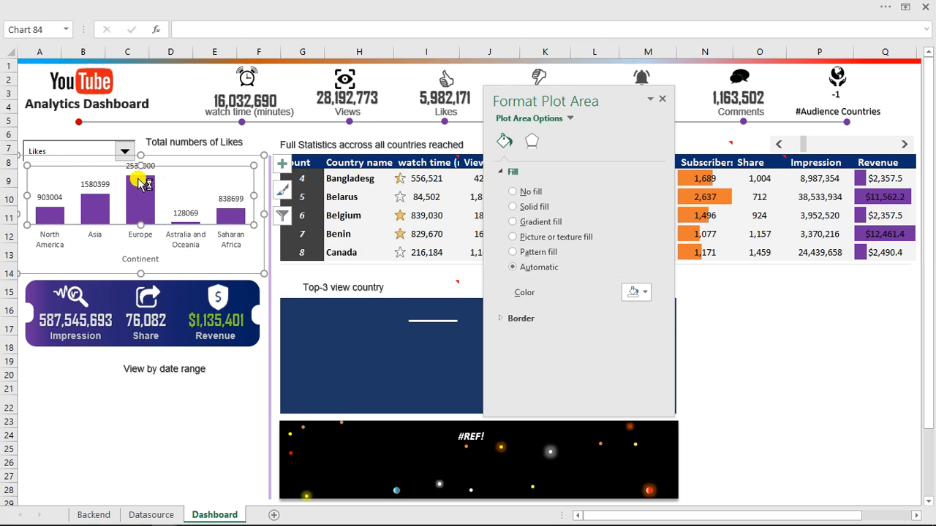
Format the Continent axis title as bold, 11 pt, in standard purple
click(154, 260)
click(180, 6)
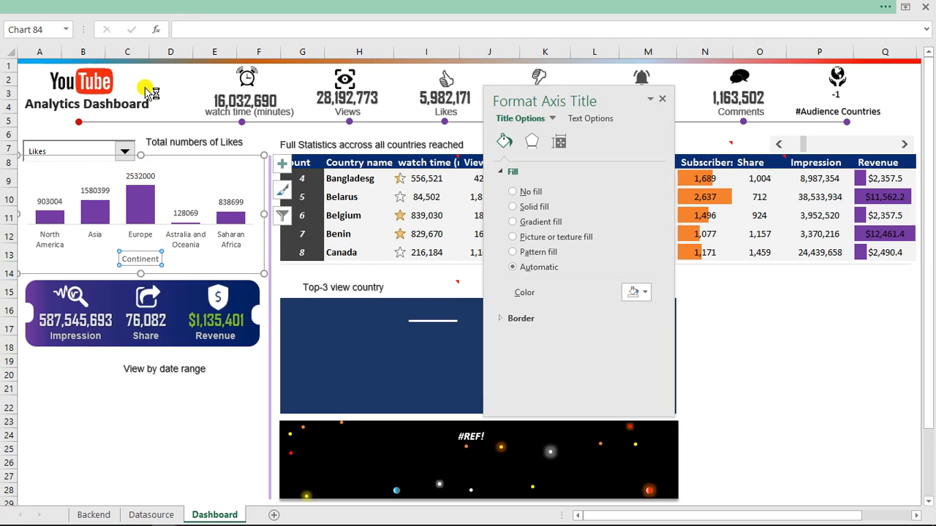
click(62, 31)
click(120, 76)
click(227, 55)
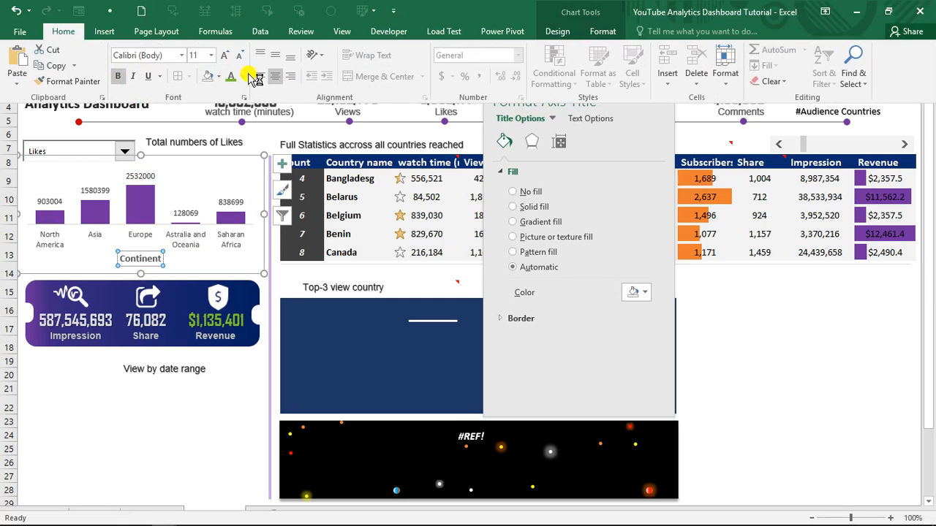
click(242, 77)
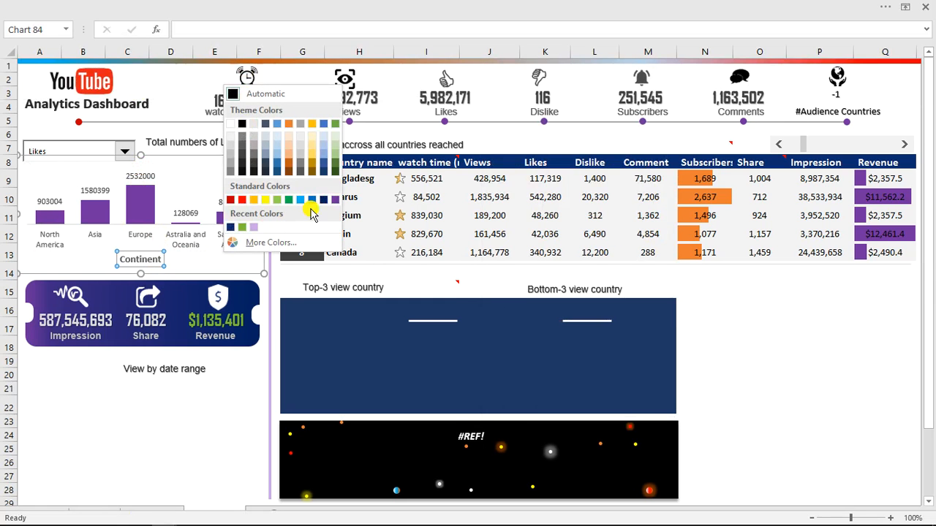
click(335, 200)
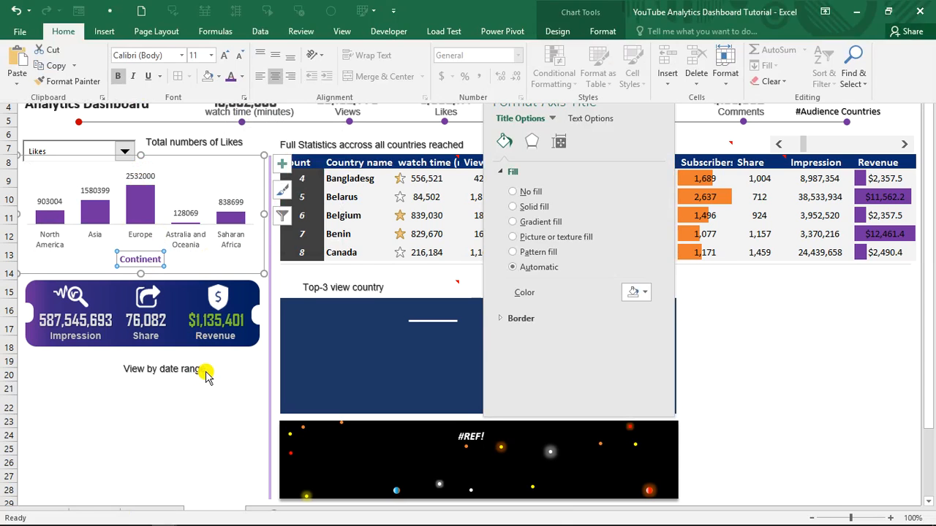
Test the continent column chart by switching the KPI combo box to Count of Dislike, Comment and finally Impression
click(185, 424)
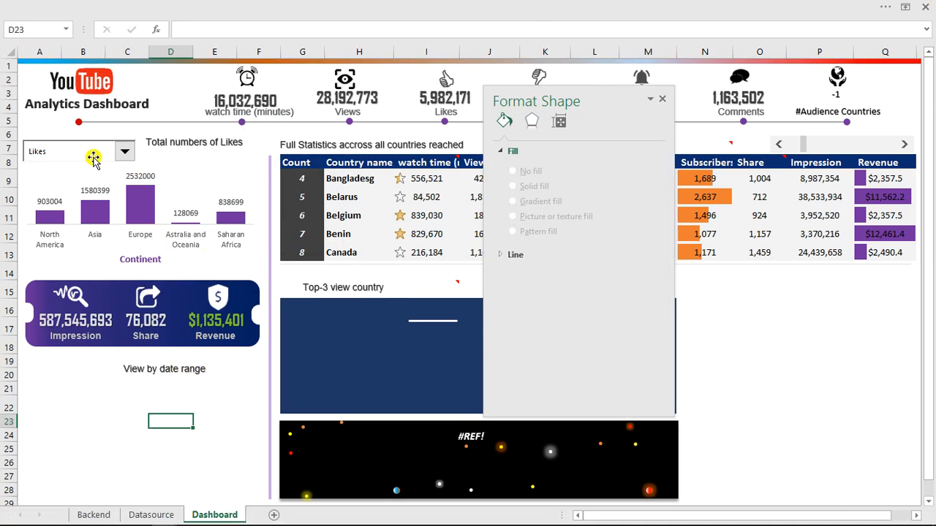
click(125, 151)
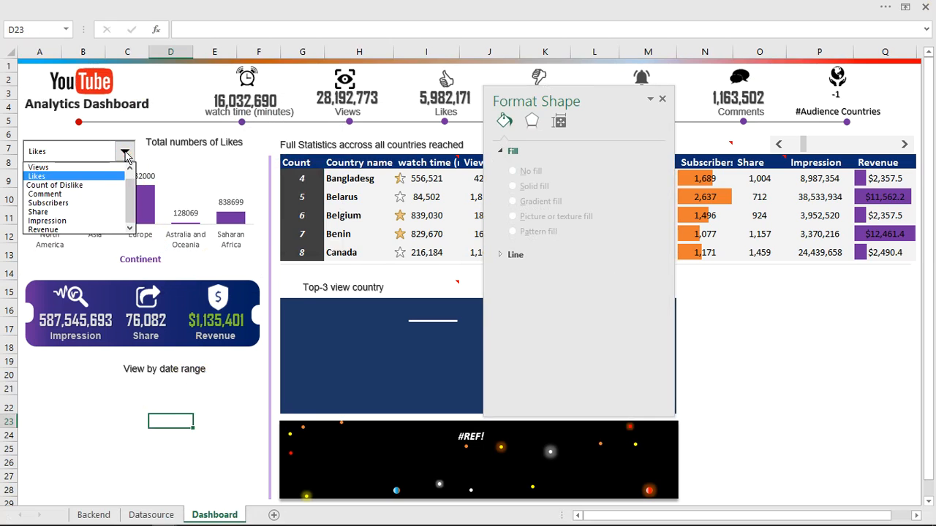
click(74, 188)
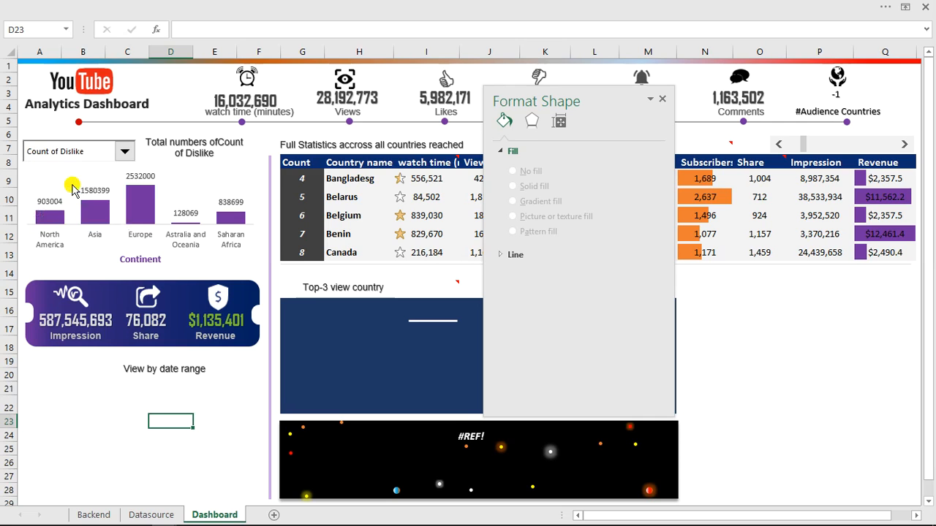
click(124, 154)
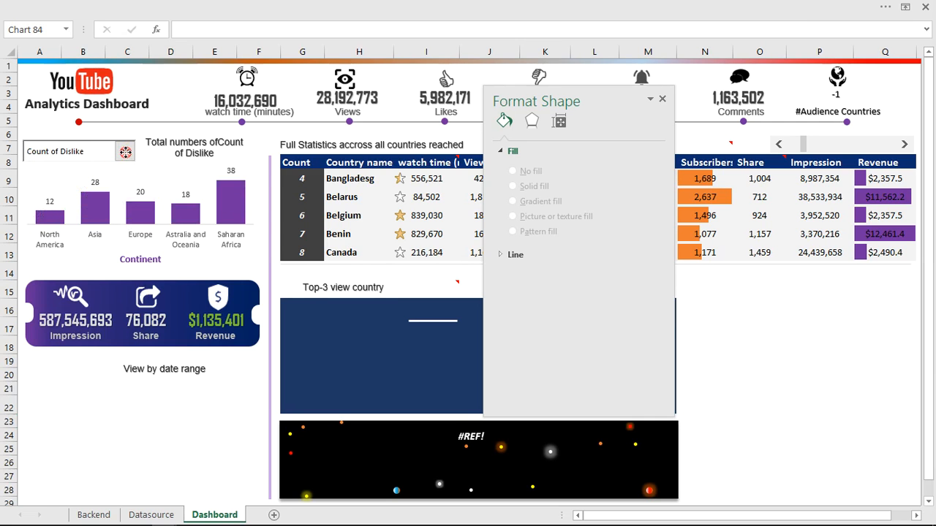
click(125, 153)
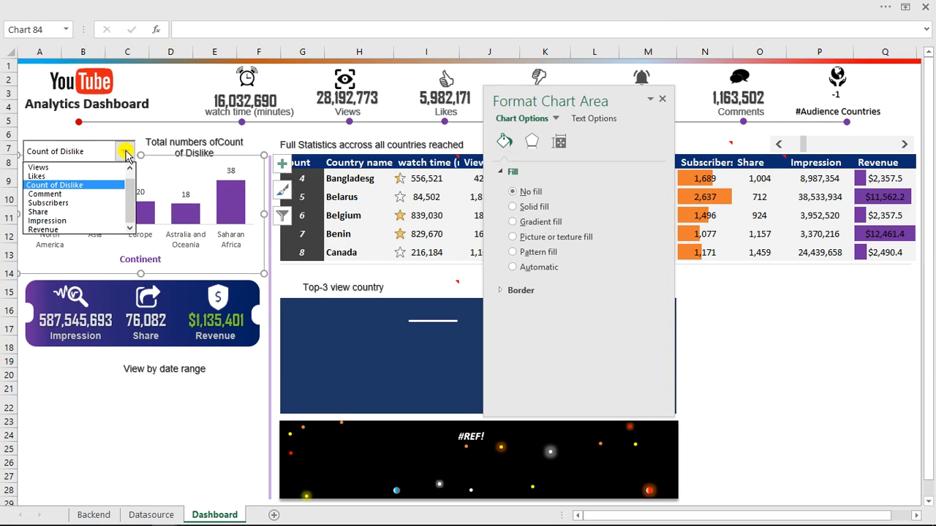
click(65, 194)
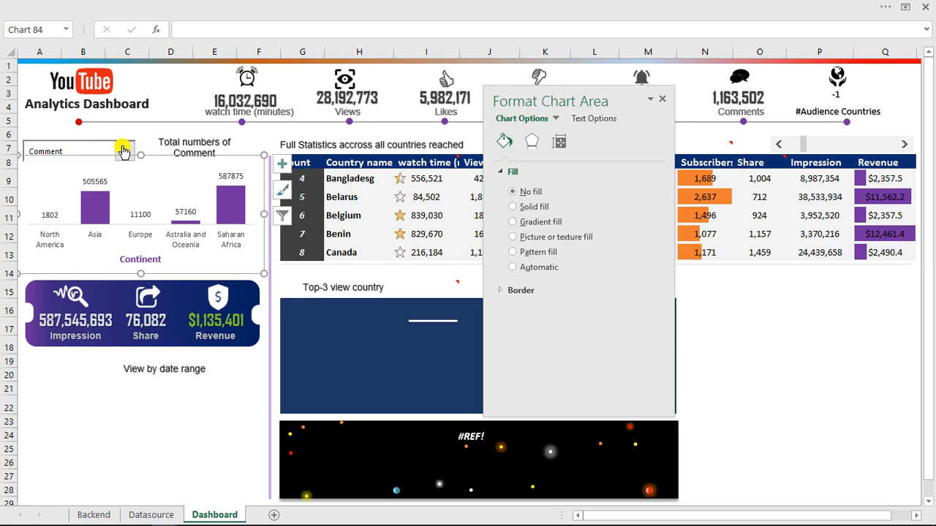
click(125, 151)
click(77, 223)
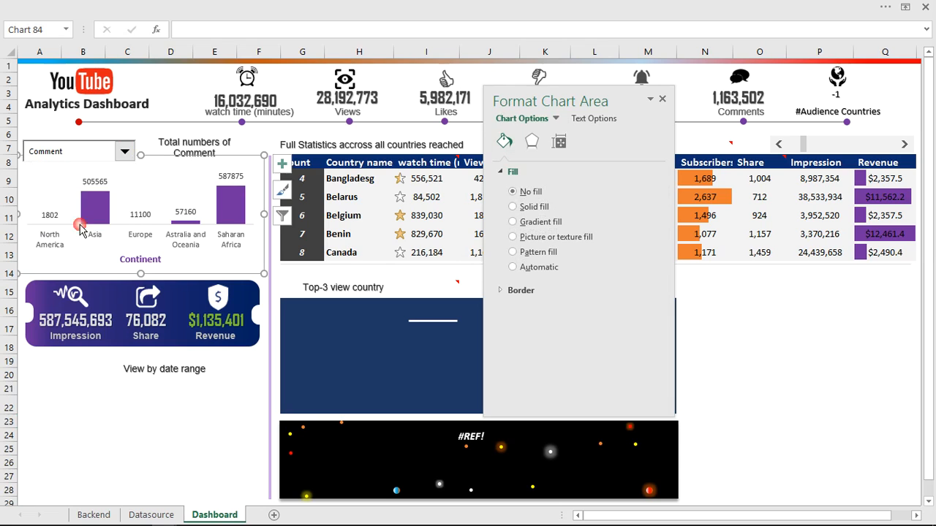
click(223, 402)
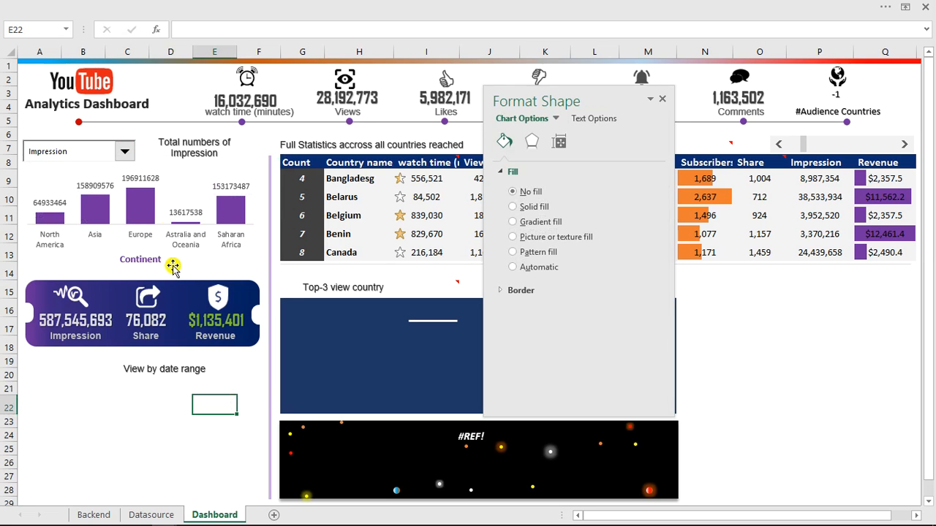
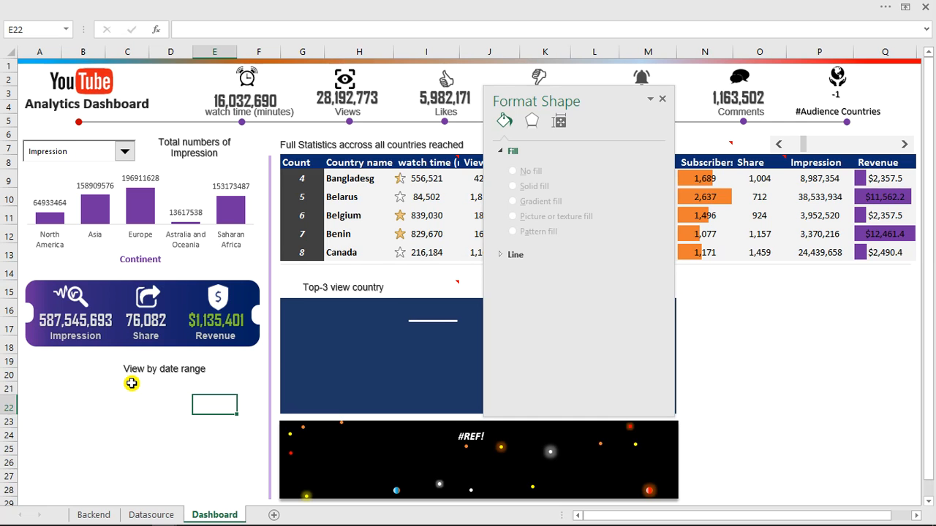
Create a PivotTable from Table4 on the existing Backend sheet at cell BC3, under the Date Range by Viewing Countries heading
click(102, 515)
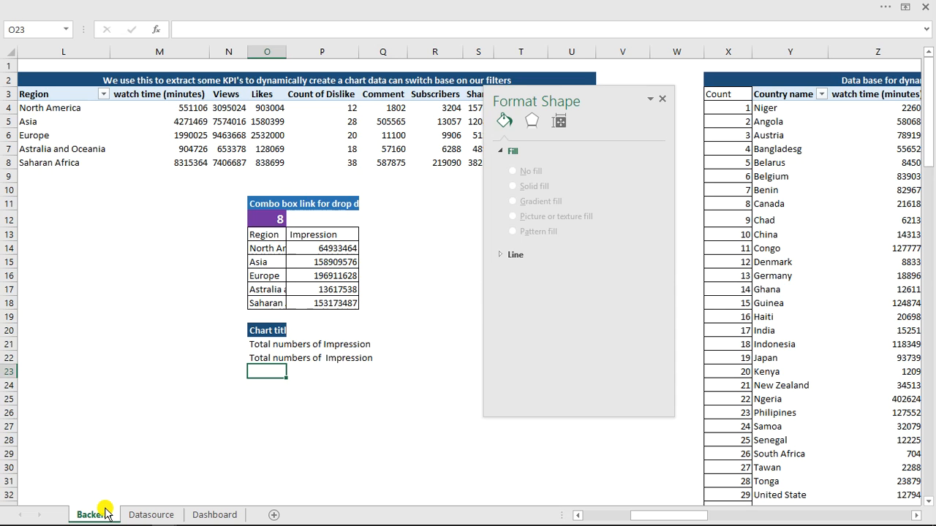
drag(663, 516, 807, 503)
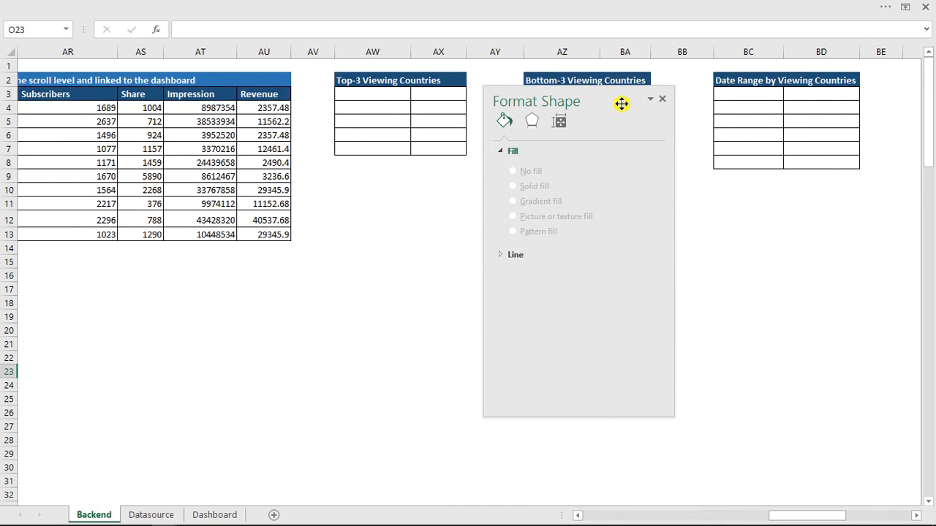
click(658, 100)
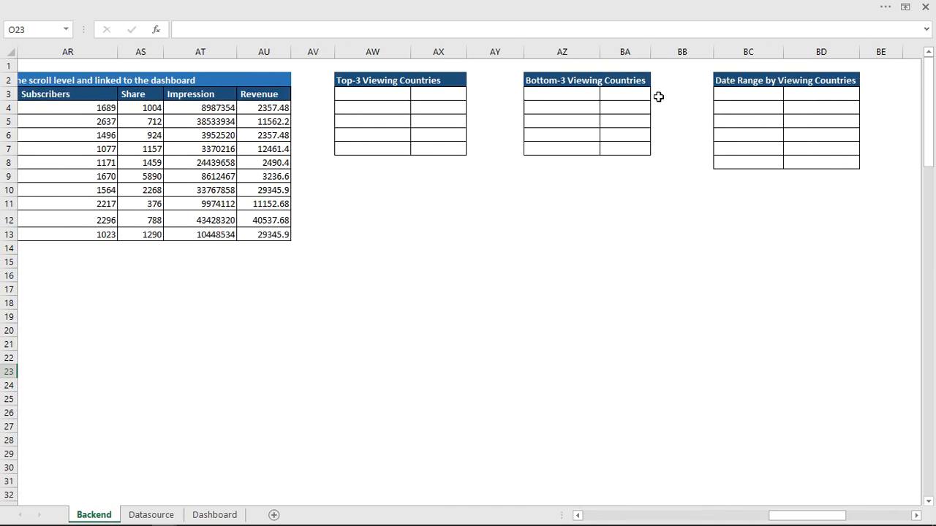
click(155, 516)
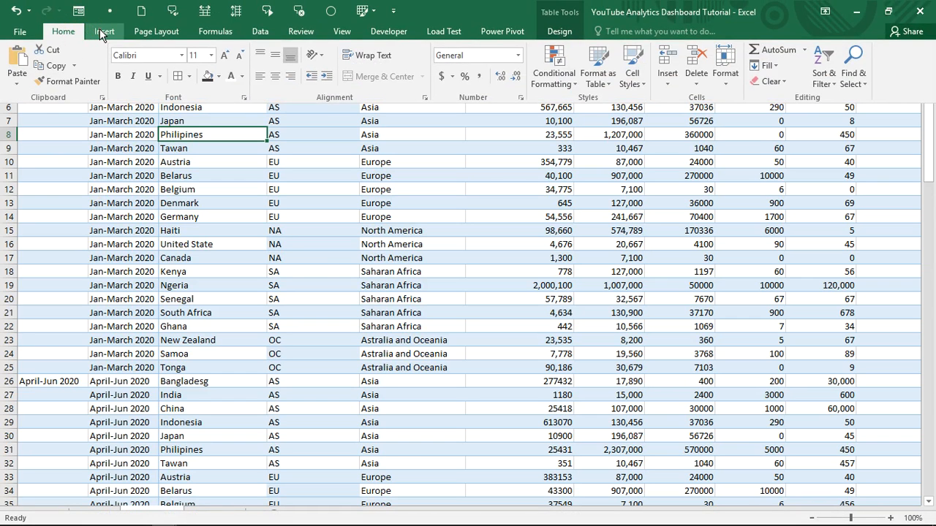
click(103, 35)
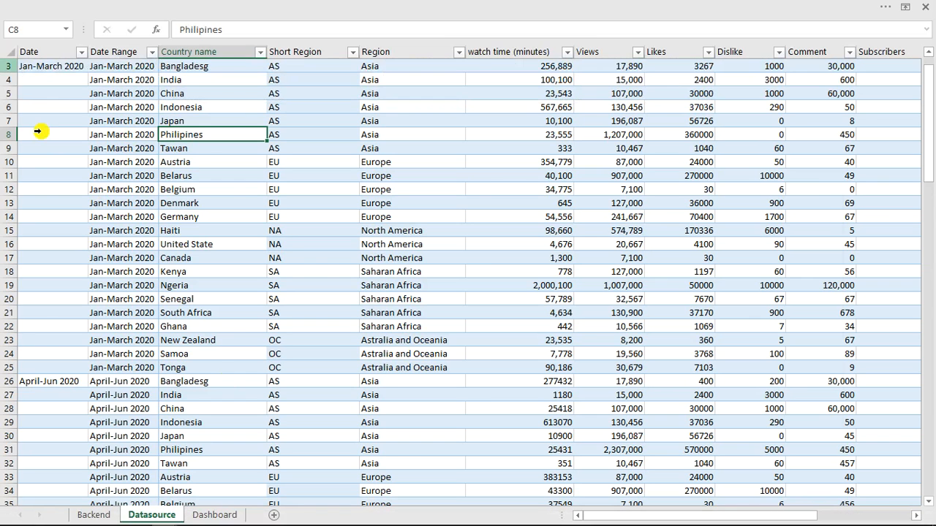
click(592, 348)
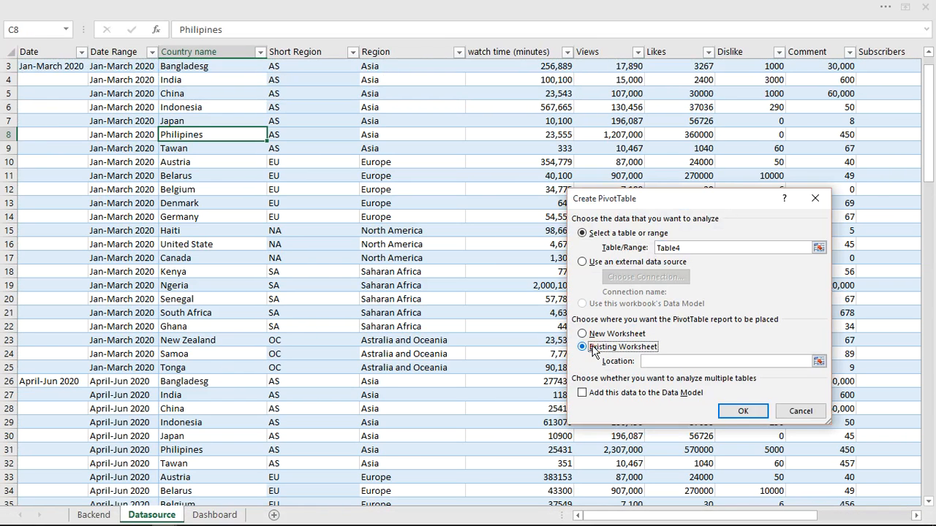
click(92, 515)
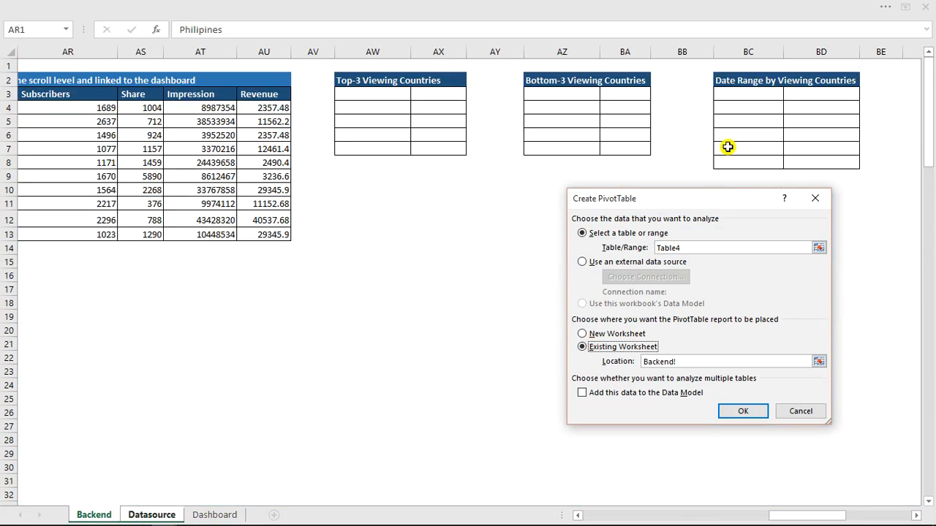
click(739, 97)
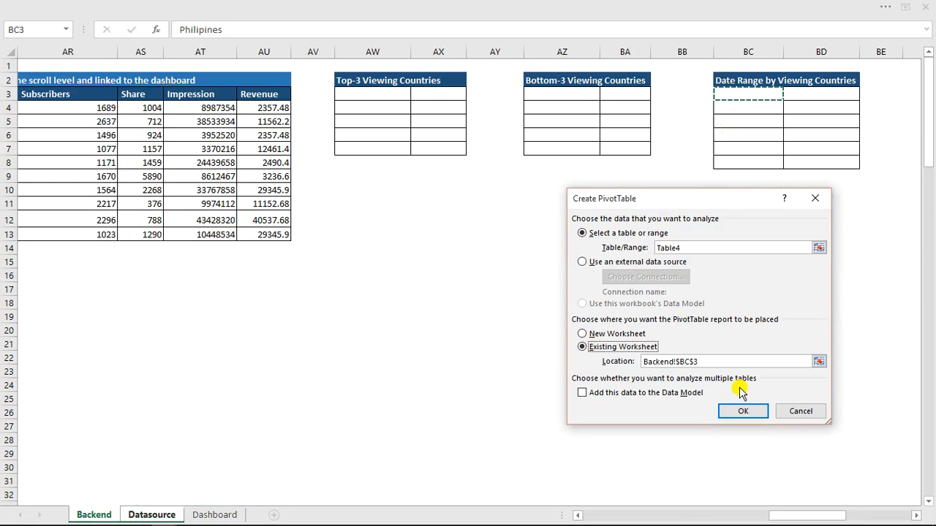
click(741, 413)
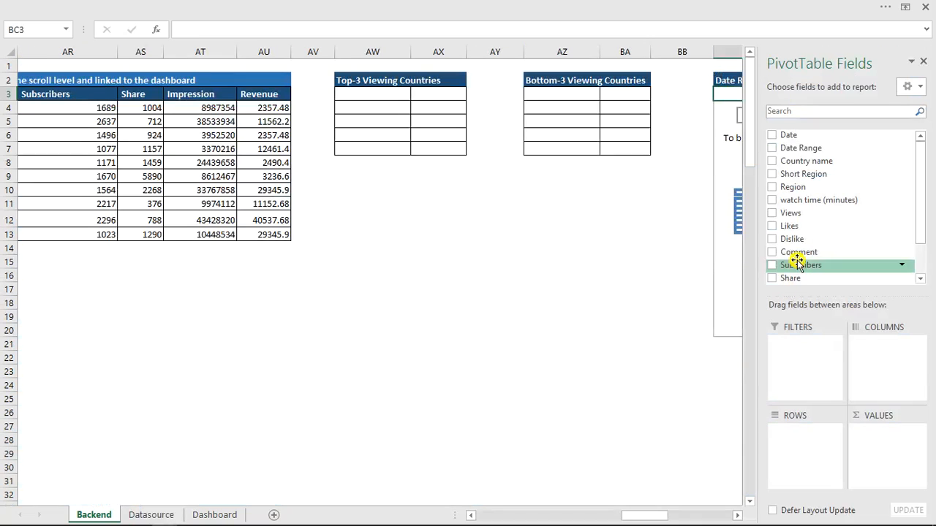
Add Date Range as the PivotTable's row field and Views as its summed value field
click(772, 148)
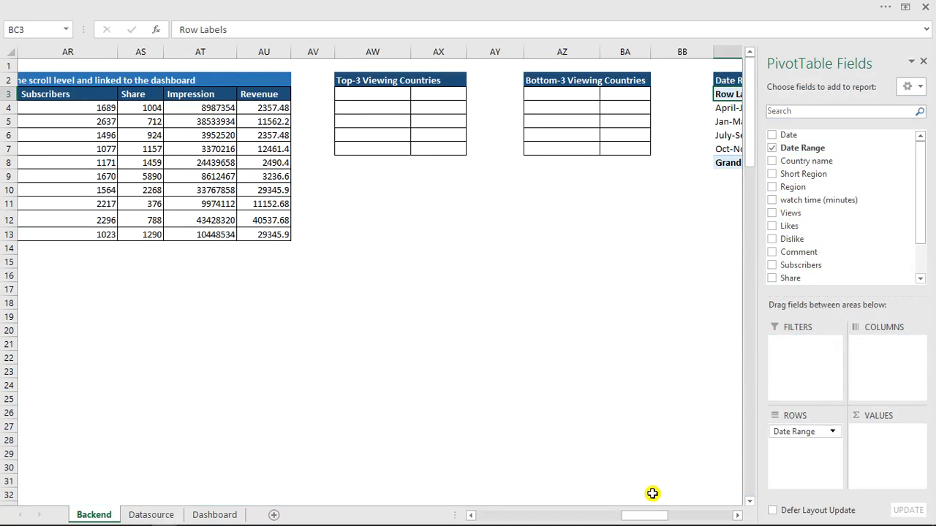
drag(652, 515, 667, 516)
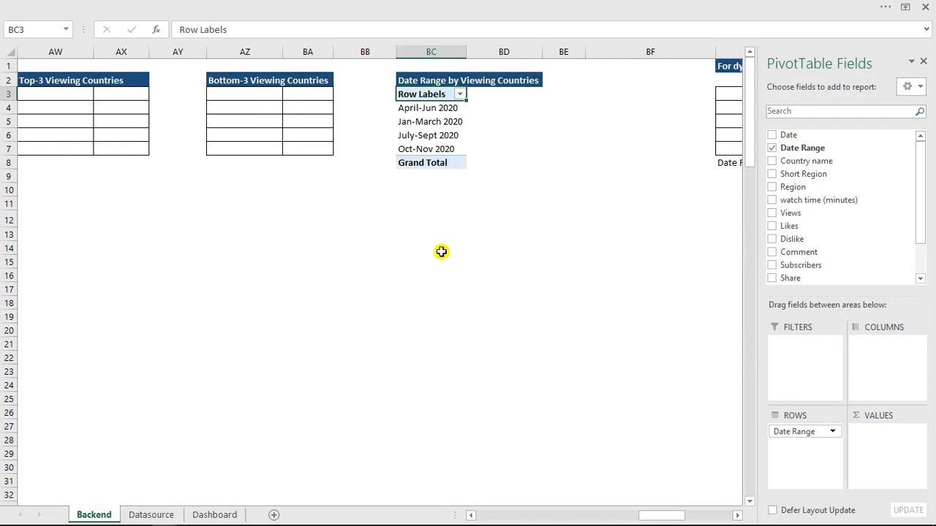
click(772, 213)
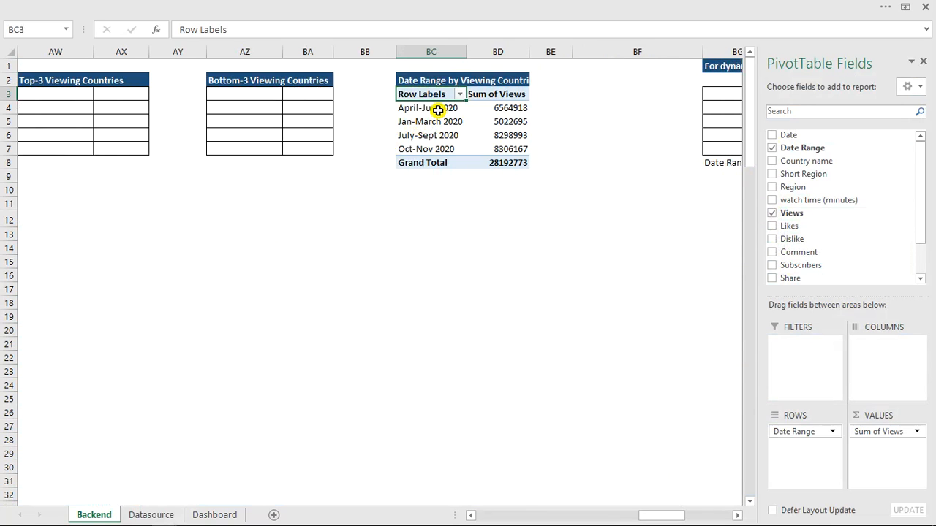
Show the date range PivotTable in tabular form
click(560, 7)
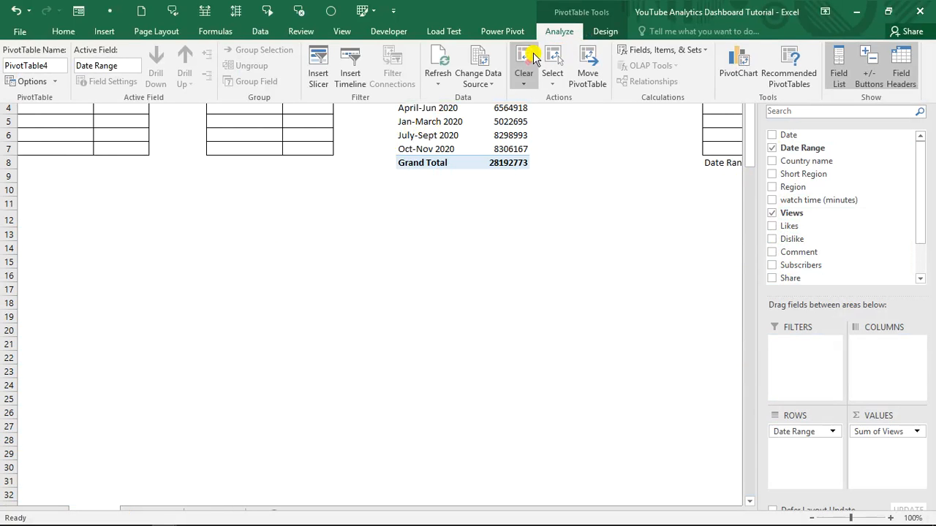
click(601, 32)
click(96, 79)
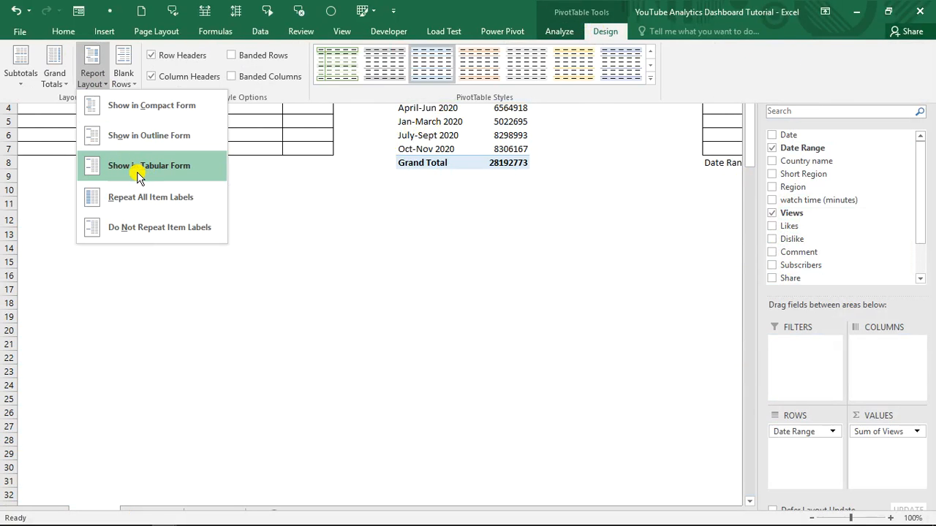
click(138, 176)
click(490, 171)
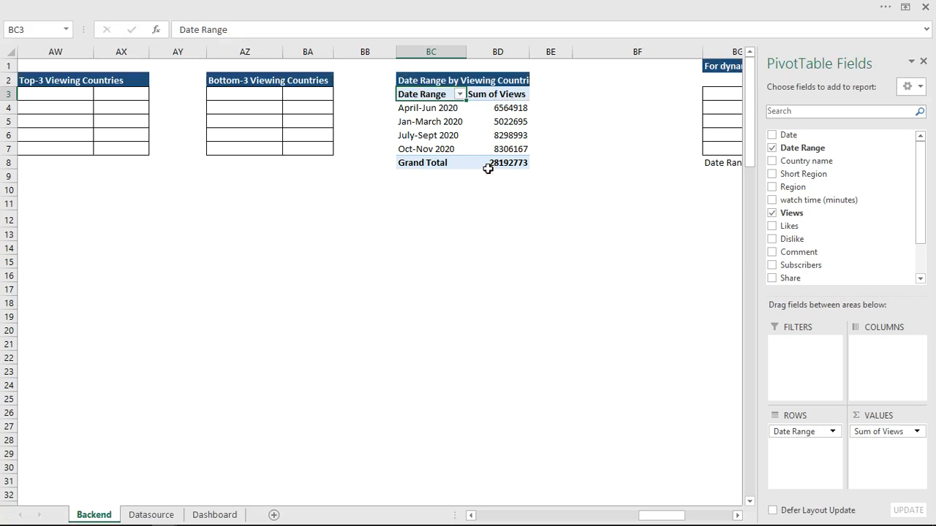
Insert a Clustered Column PivotChart from the date range PivotTable and hide its Date Range field button
click(445, 122)
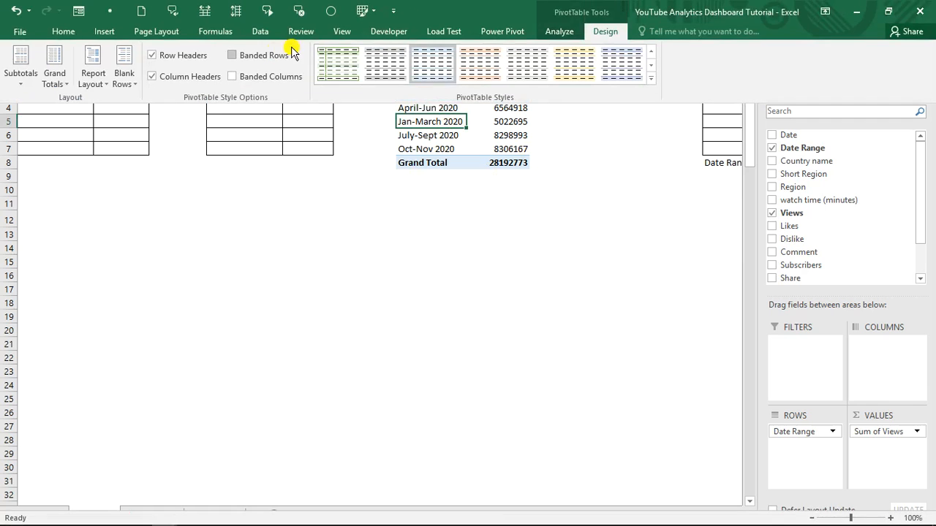
click(559, 32)
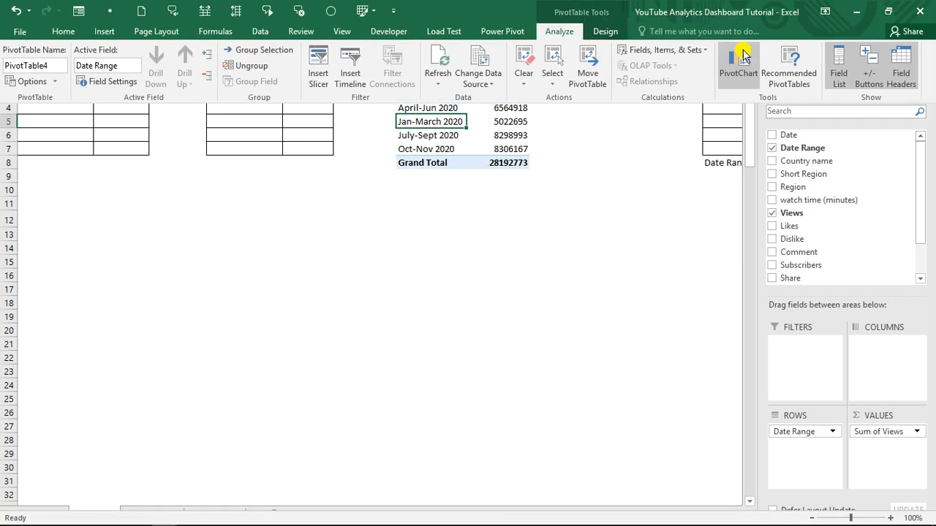
click(740, 65)
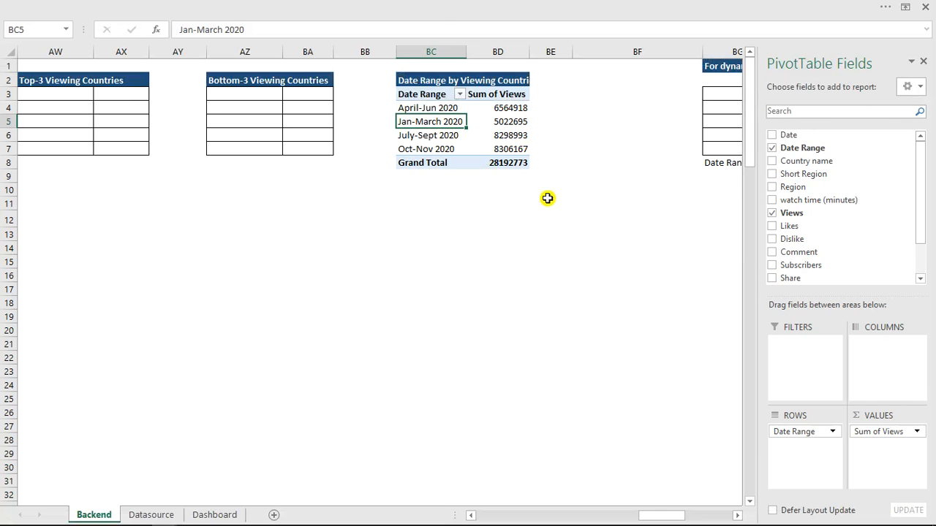
mouse_move(541, 225)
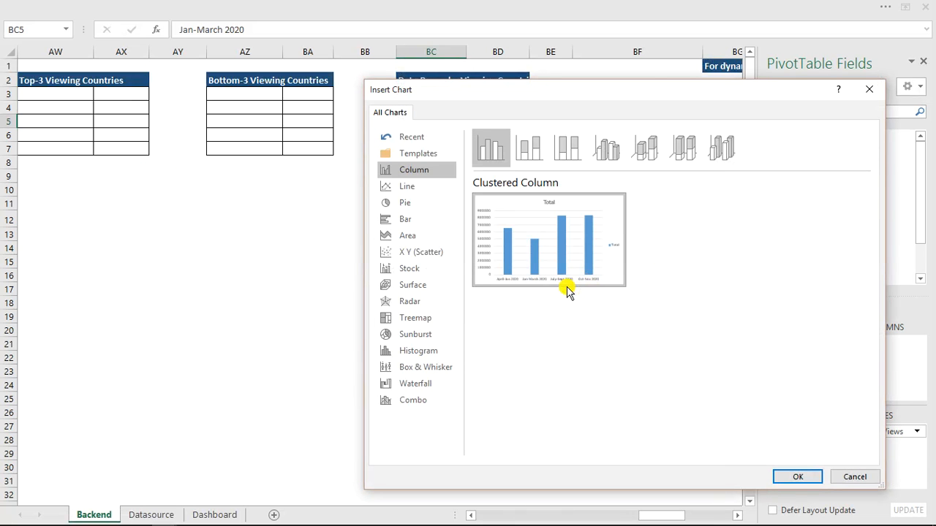
click(796, 477)
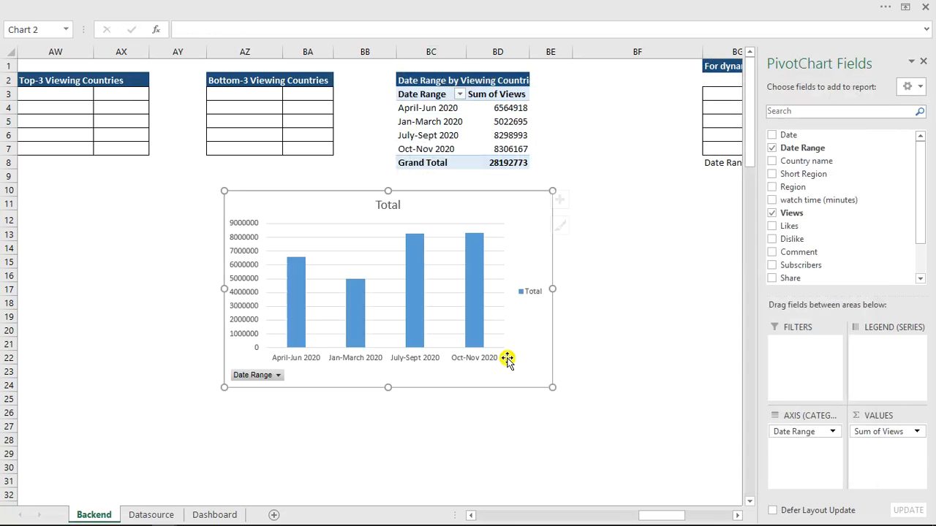
right_click(271, 375)
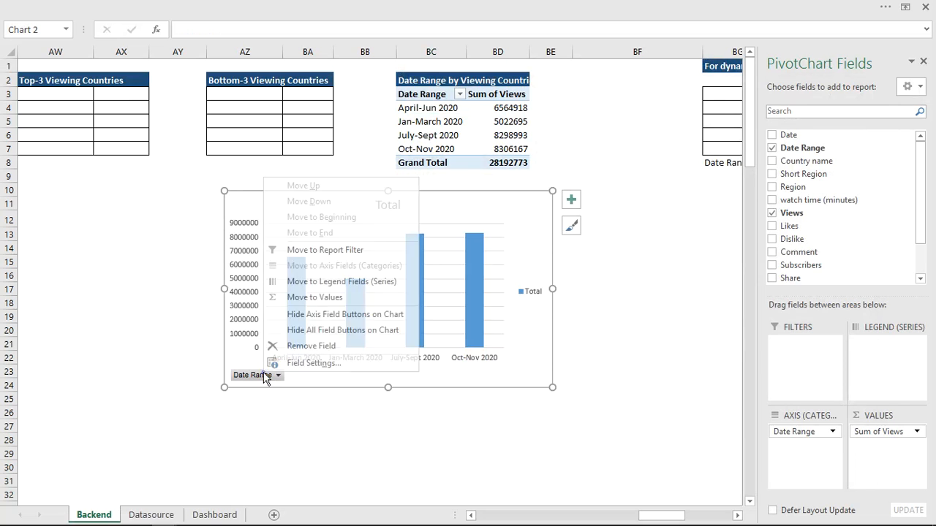
click(320, 320)
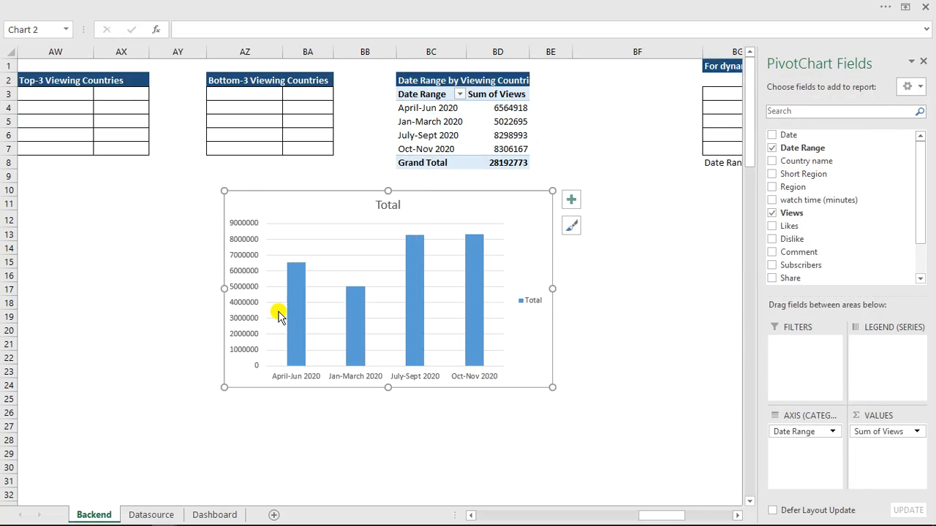
Delete the vertical axis, gridlines, legend and chart title from the date range PivotChart
click(251, 296)
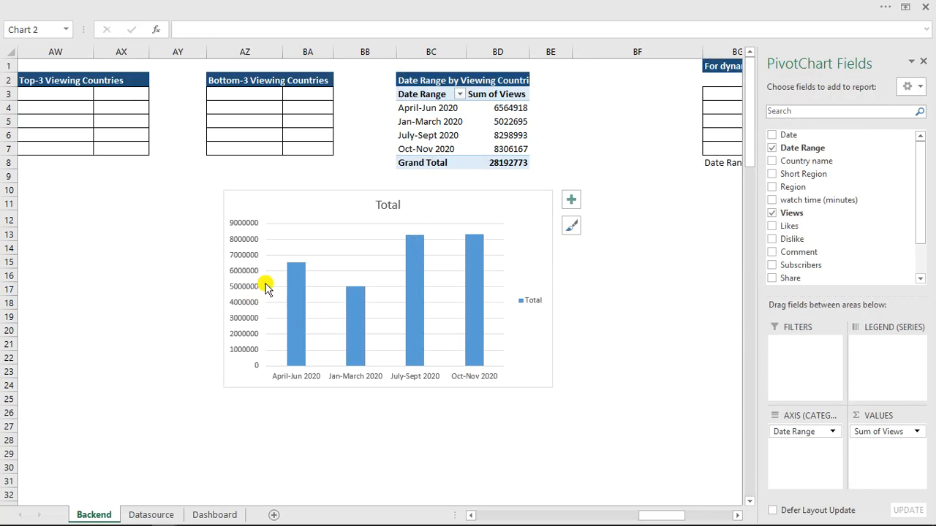
key(Delete)
click(297, 258)
key(Delete)
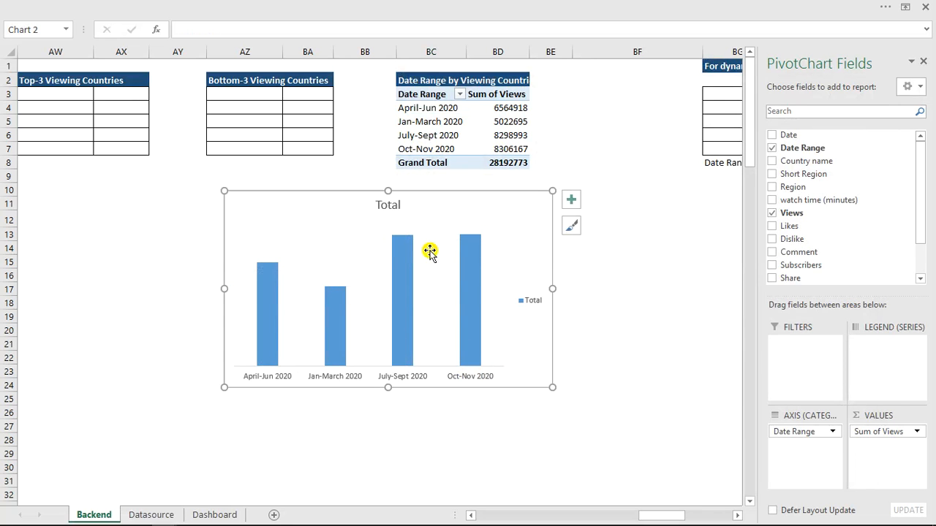
click(533, 304)
key(Delete)
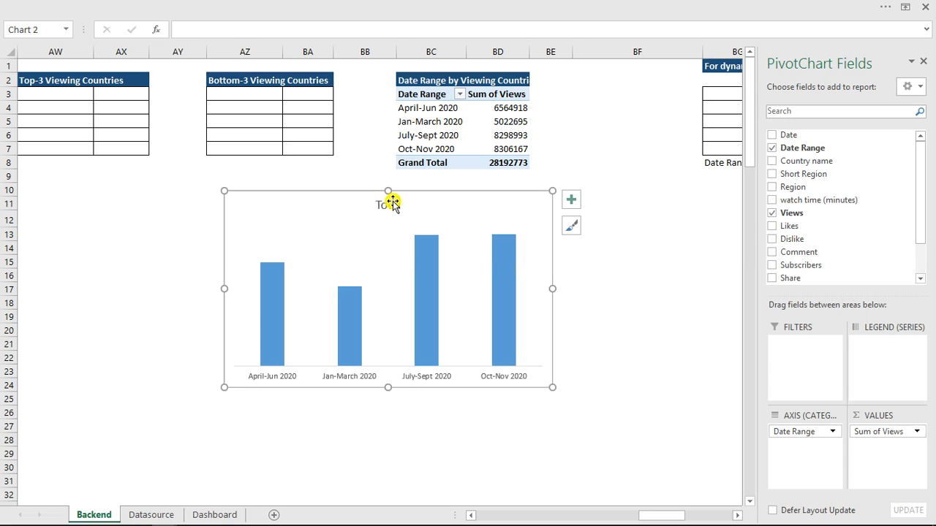
key(Delete)
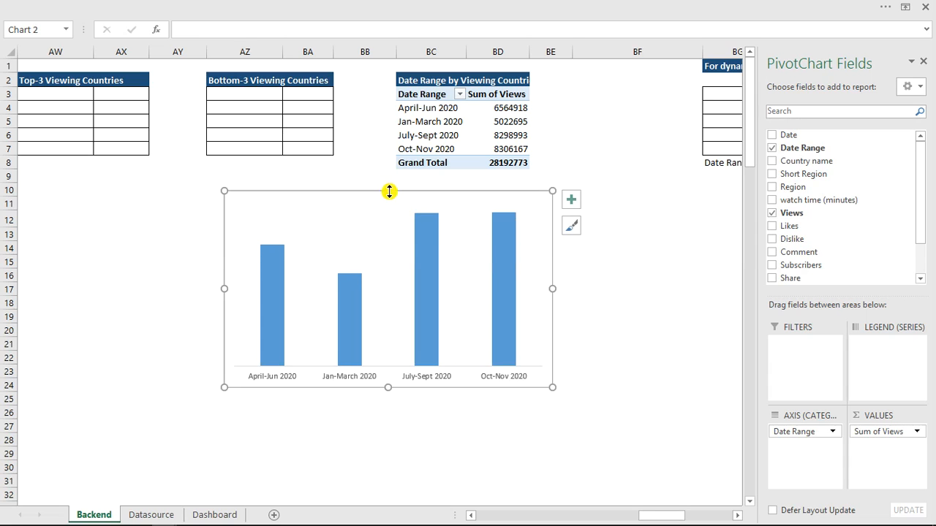
Reduce the date range PivotChart's height and width, and move it to the Dashboard sheet as an object
drag(389, 192, 387, 266)
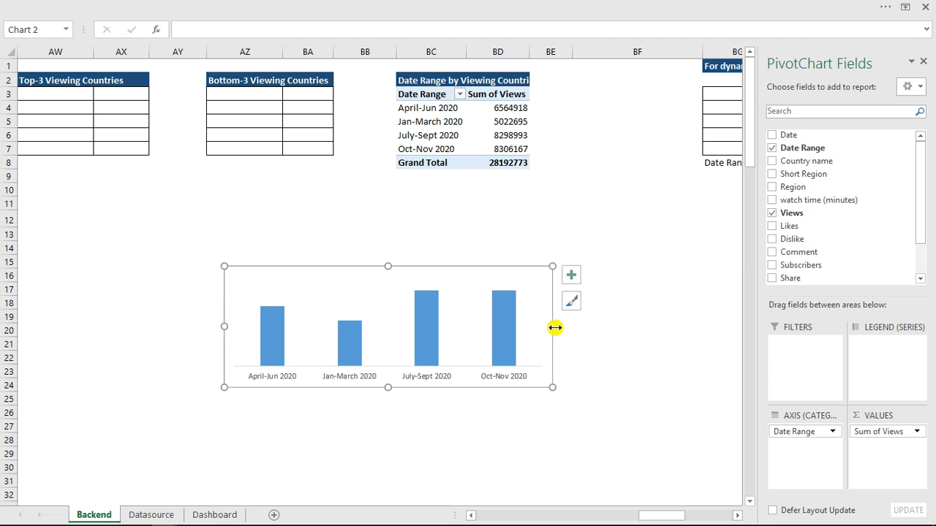
drag(555, 328, 479, 332)
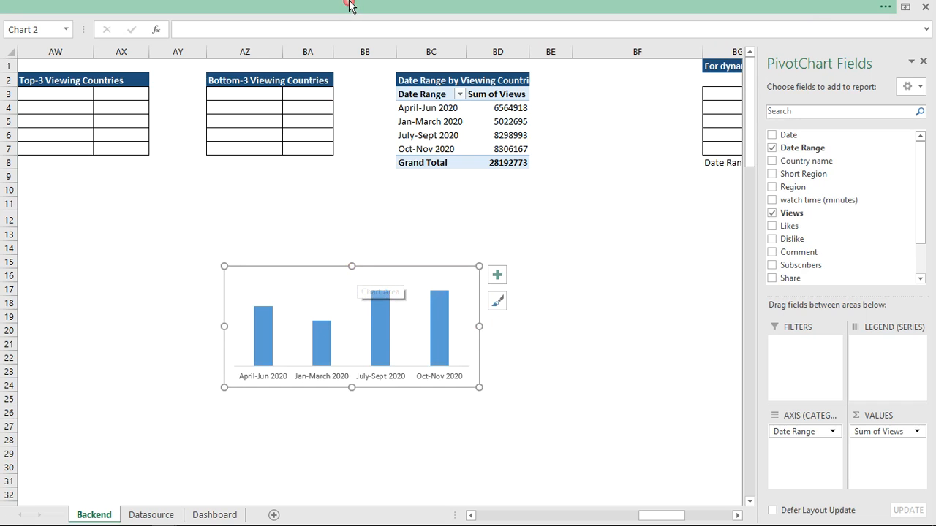
click(542, 7)
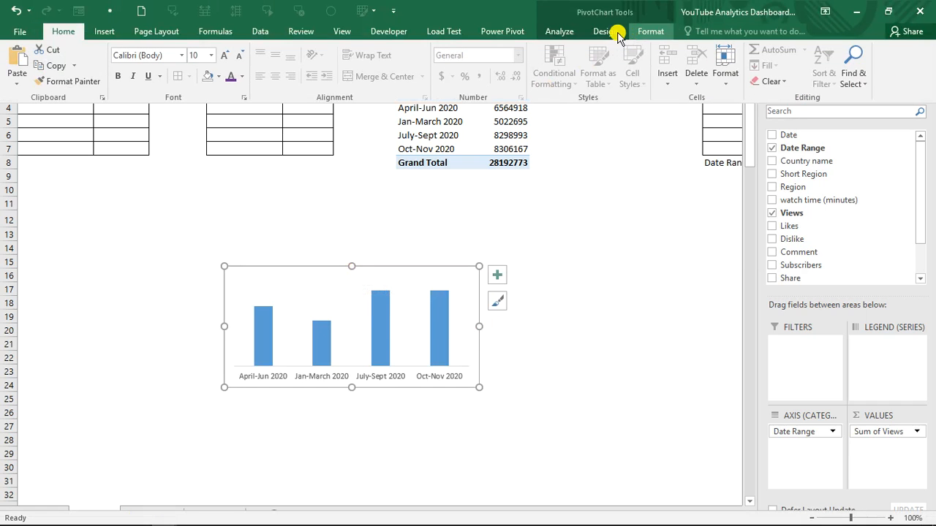
click(606, 33)
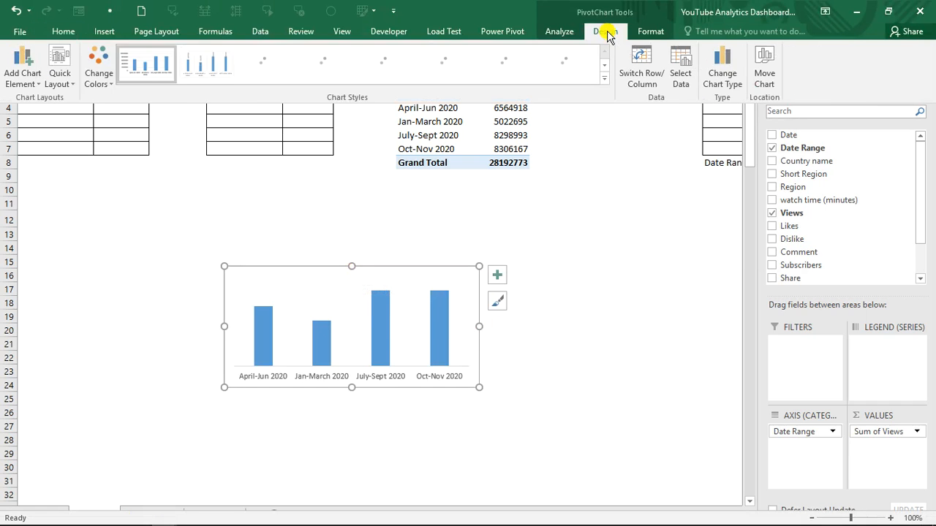
click(764, 73)
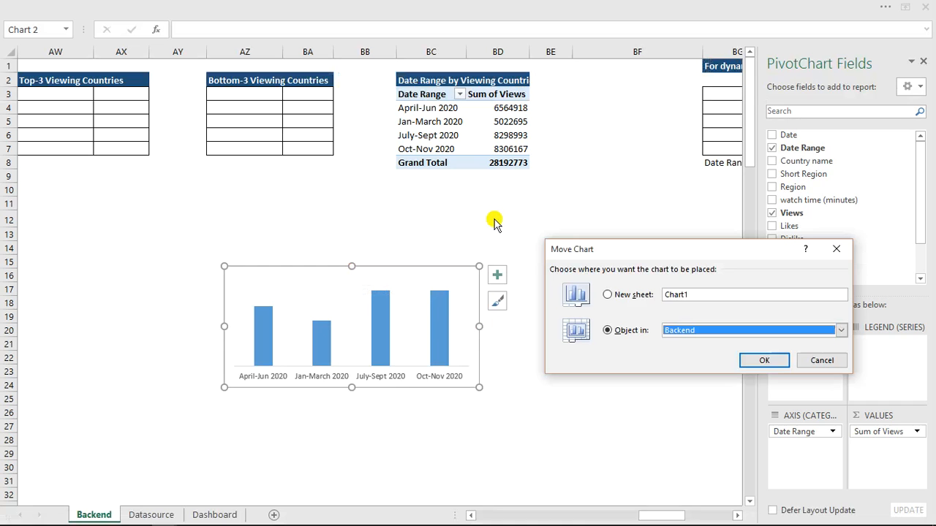
click(839, 330)
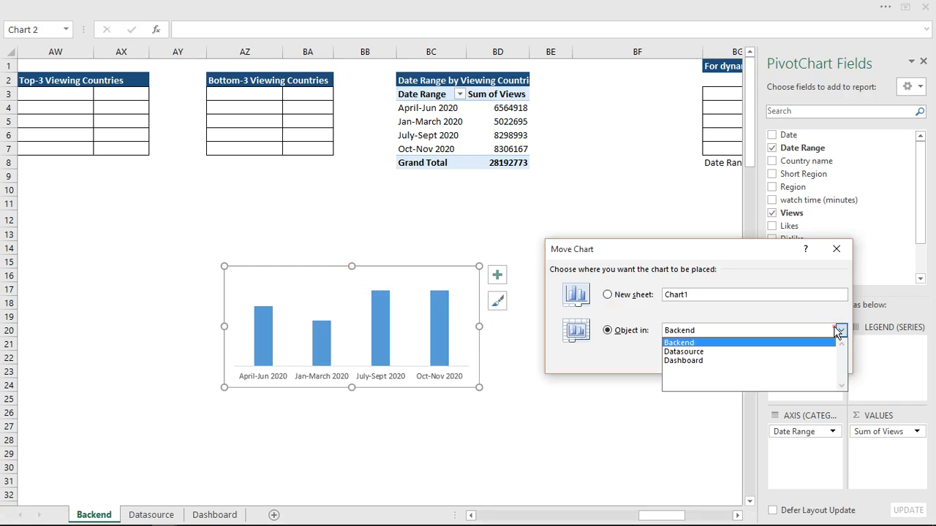
click(696, 361)
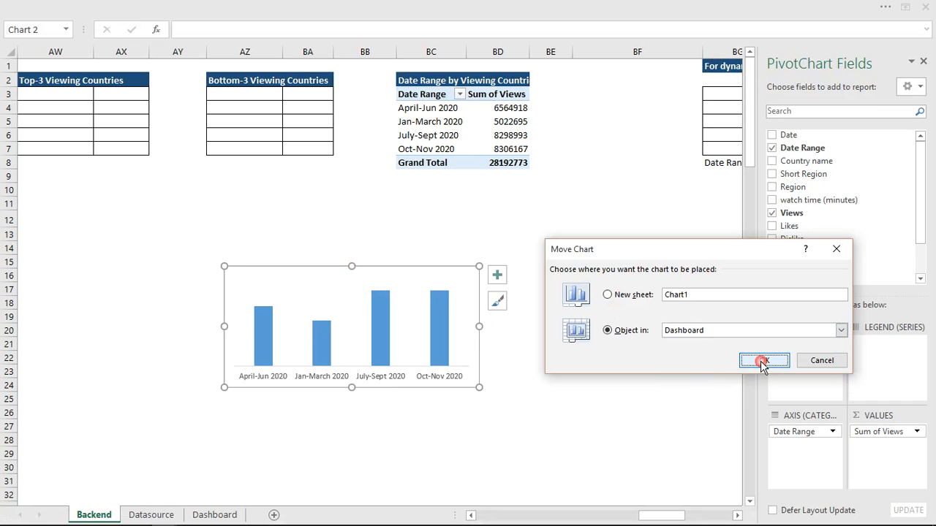
click(762, 360)
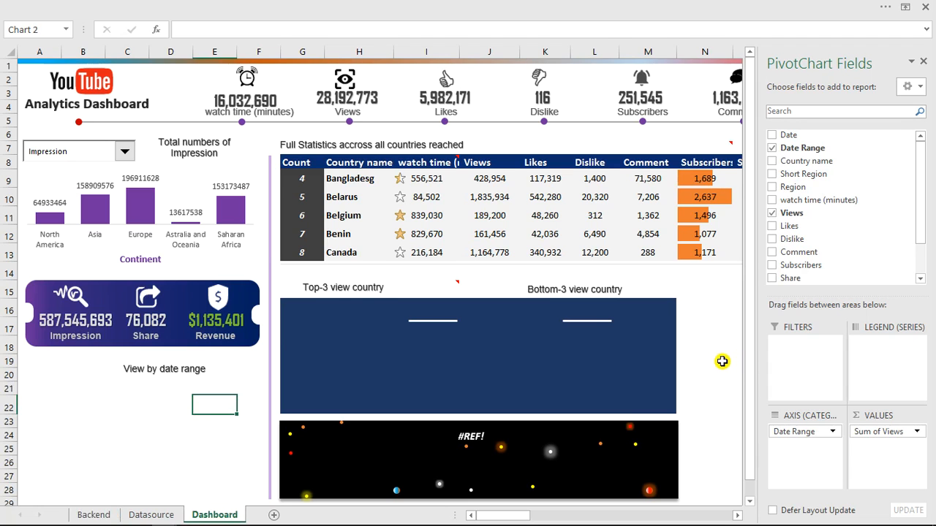
click(924, 63)
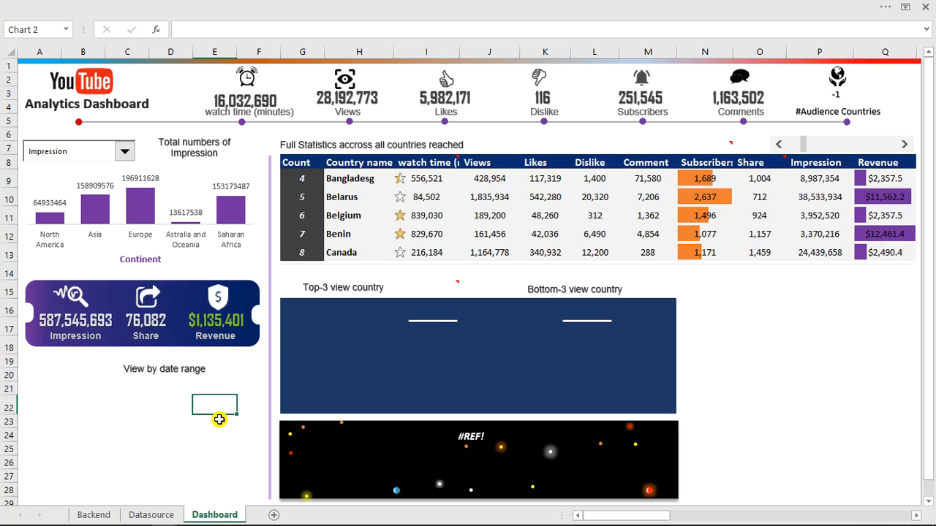
Look for the moved date range chart on the Dashboard and Backend sheets
scroll(220, 418, down, 2)
scroll(220, 419, down, 10)
scroll(217, 417, up, 9)
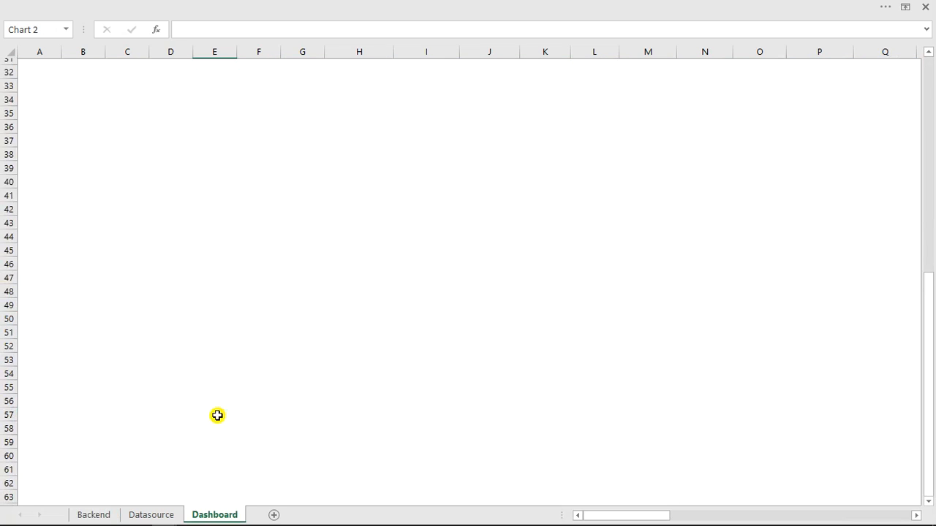
scroll(217, 415, up, 3)
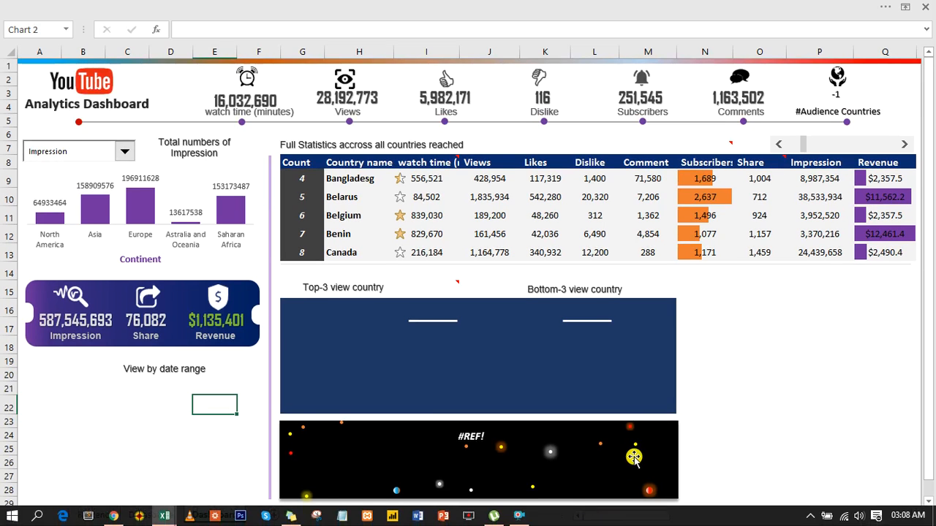
drag(623, 513, 442, 521)
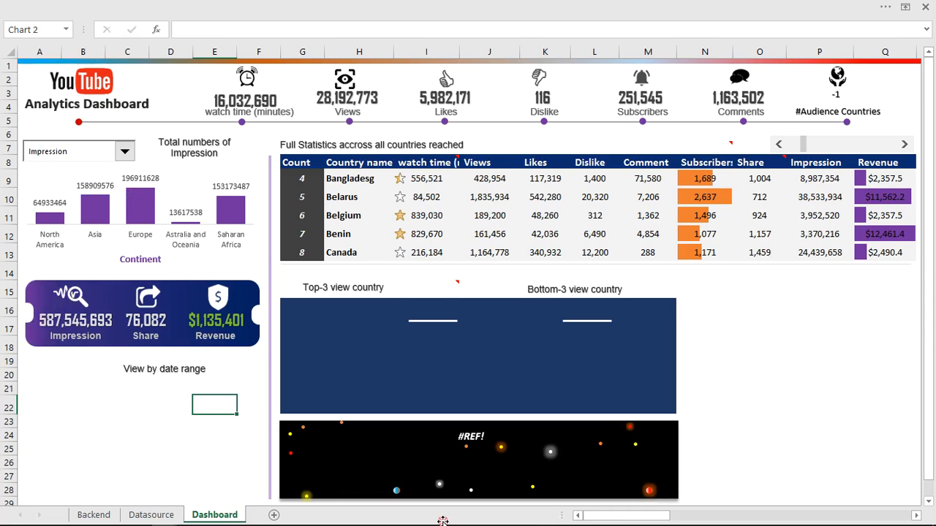
click(135, 458)
scroll(135, 458, down, 6)
scroll(135, 458, up, 6)
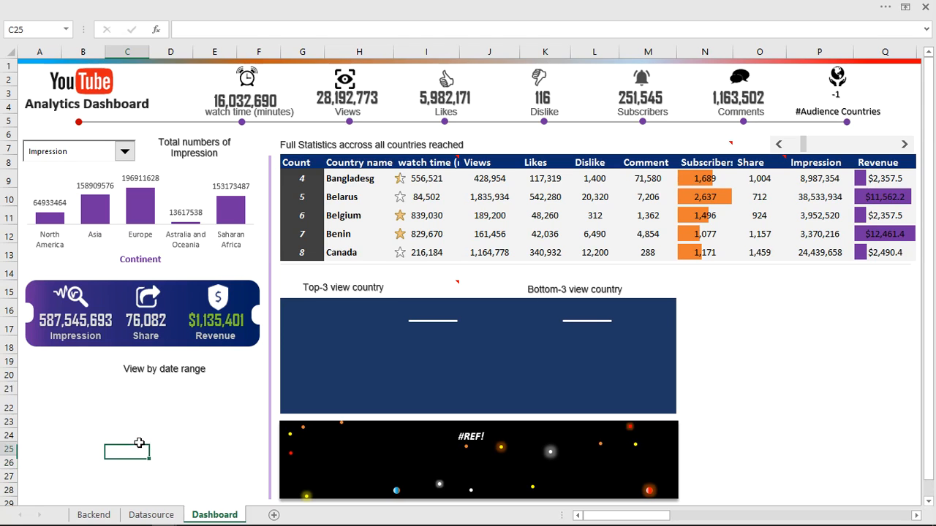
click(185, 439)
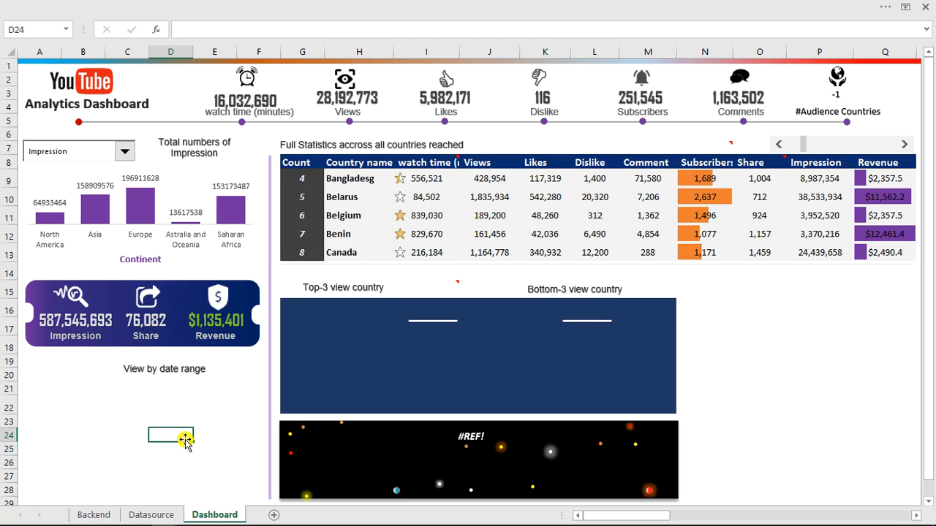
click(95, 514)
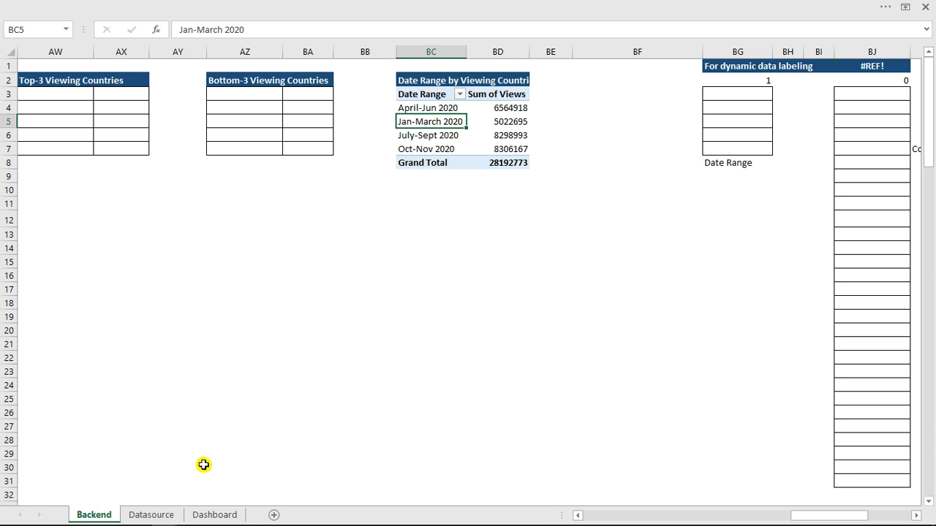
click(214, 515)
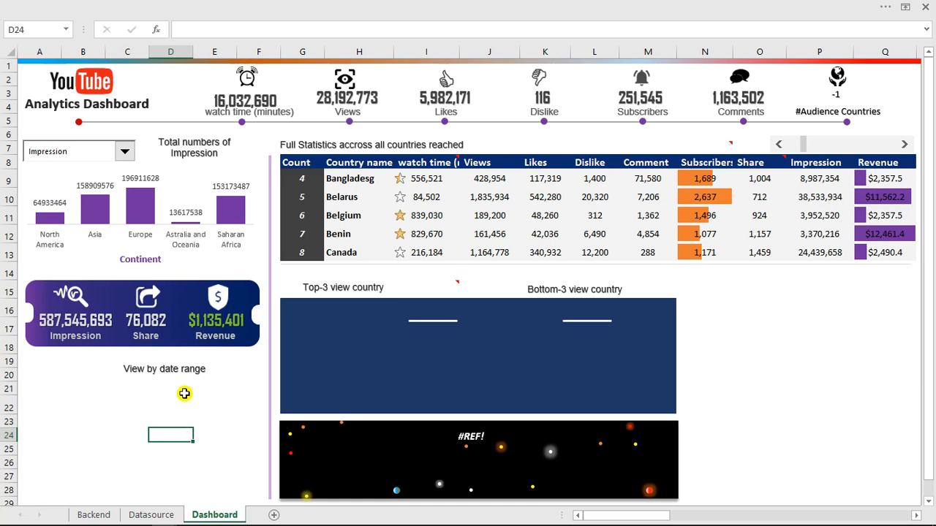
scroll(500, 388, down, 7)
scroll(500, 388, down, 10)
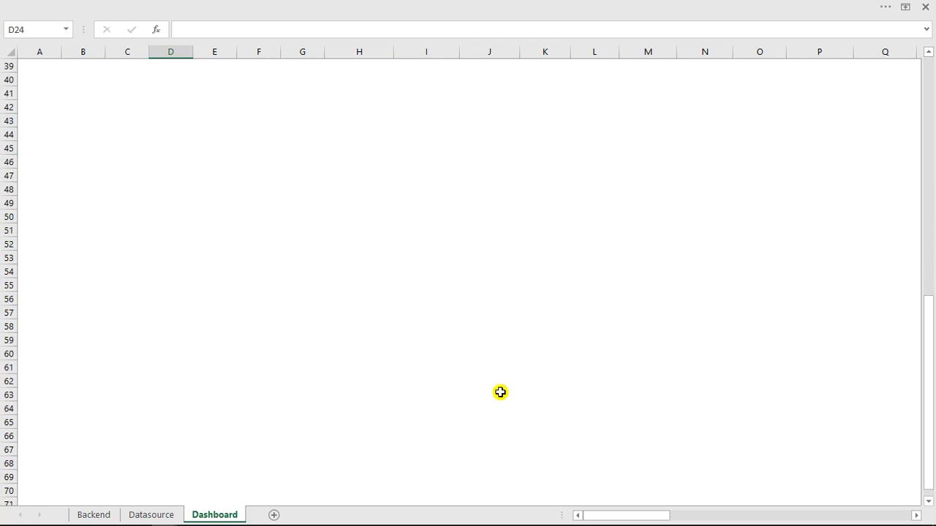
scroll(500, 388, up, 17)
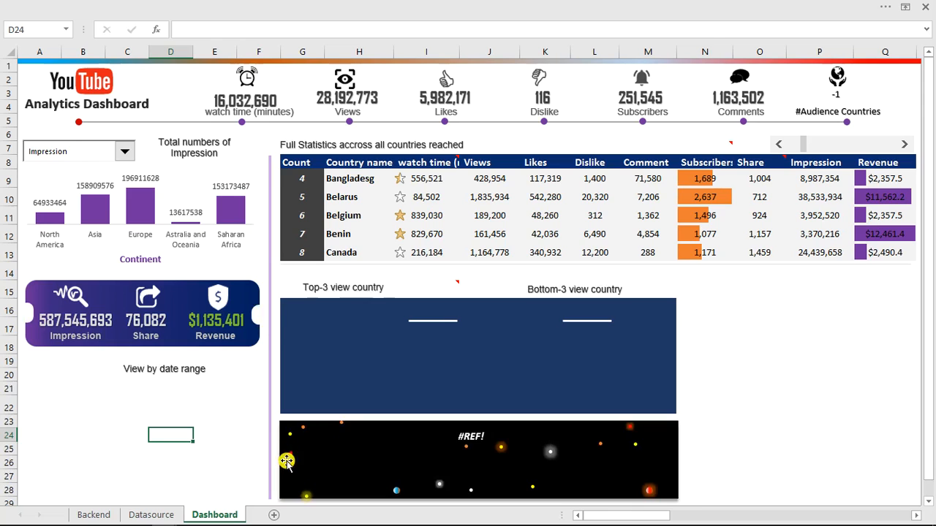
Cut the date range chart from the Dashboard's far columns, paste it at C21 and place it under the "View by date range" heading
drag(625, 516, 877, 519)
click(657, 285)
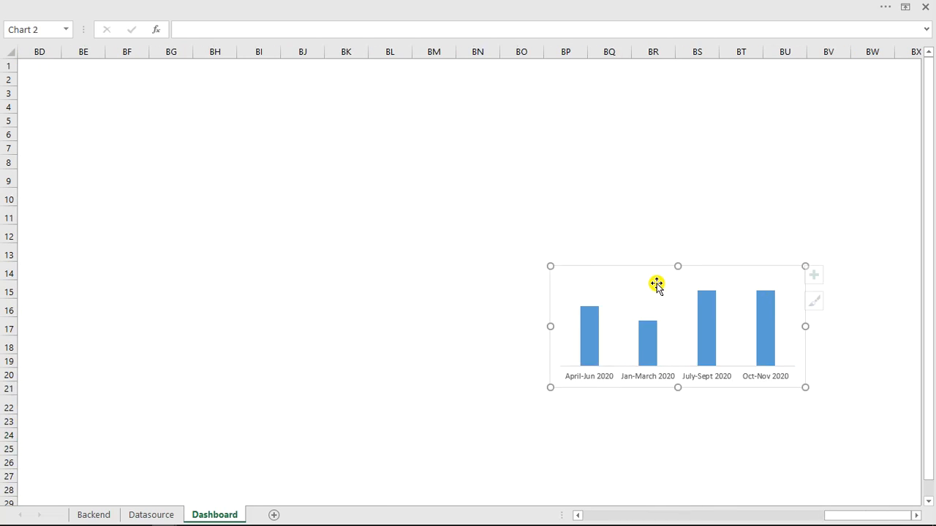
key(ctrl+1)
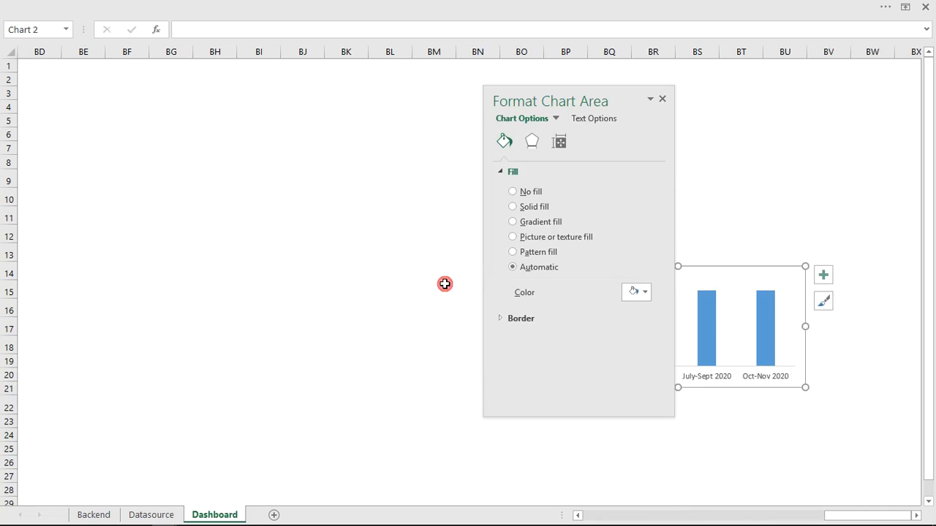
drag(761, 268, 0, 277)
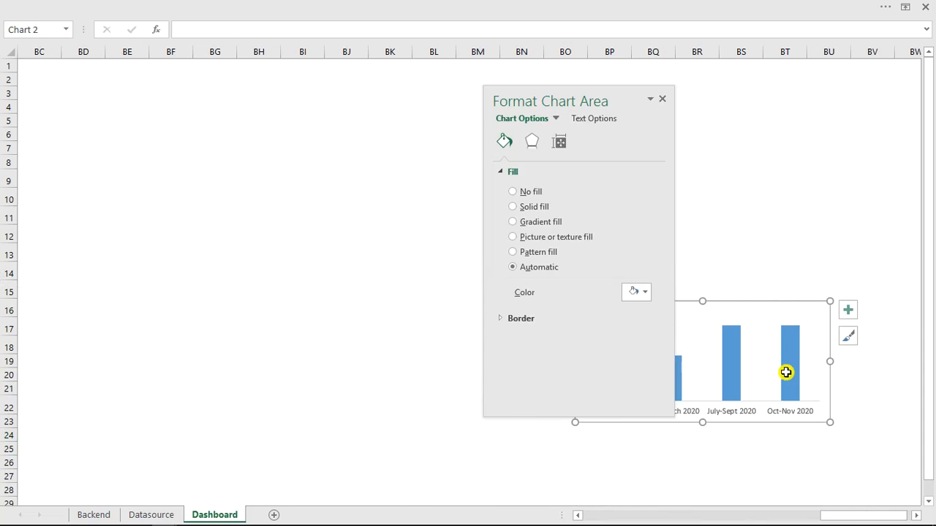
click(837, 516)
drag(838, 516, 563, 516)
click(139, 390)
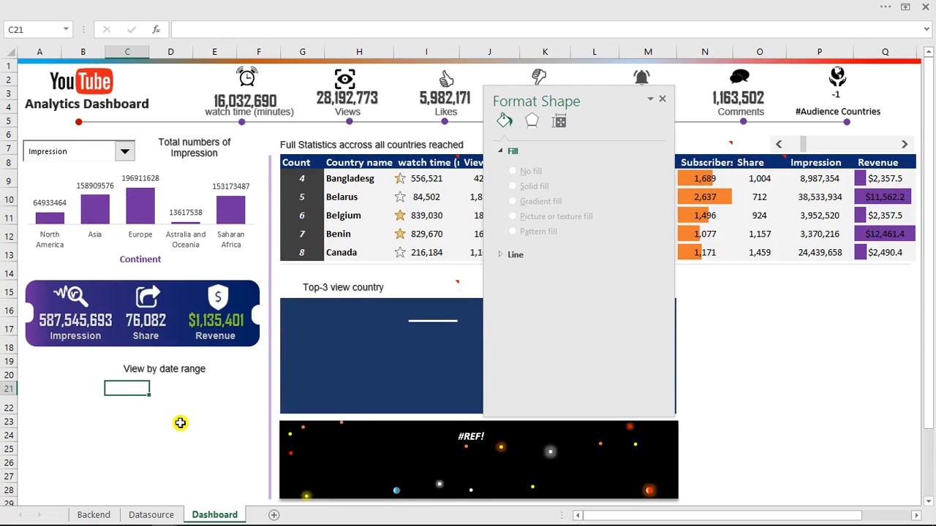
key(ctrl+v)
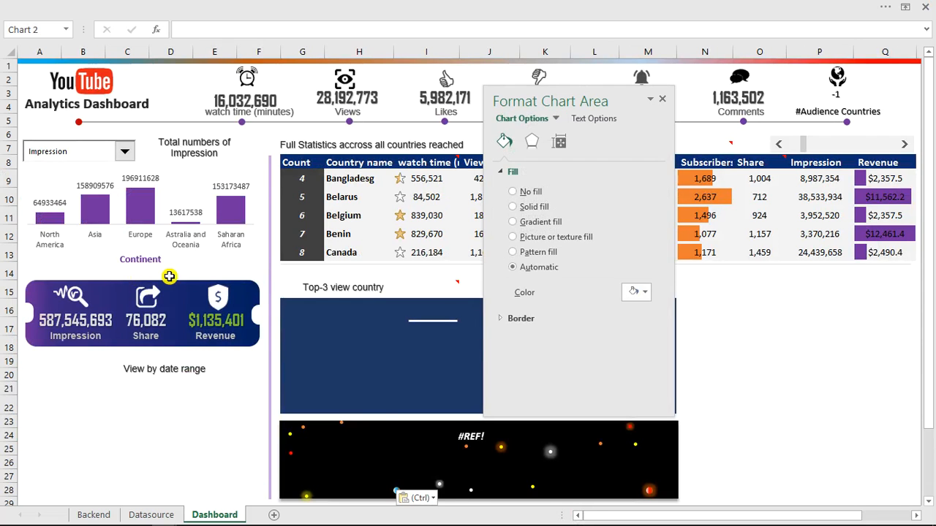
drag(262, 385, 170, 370)
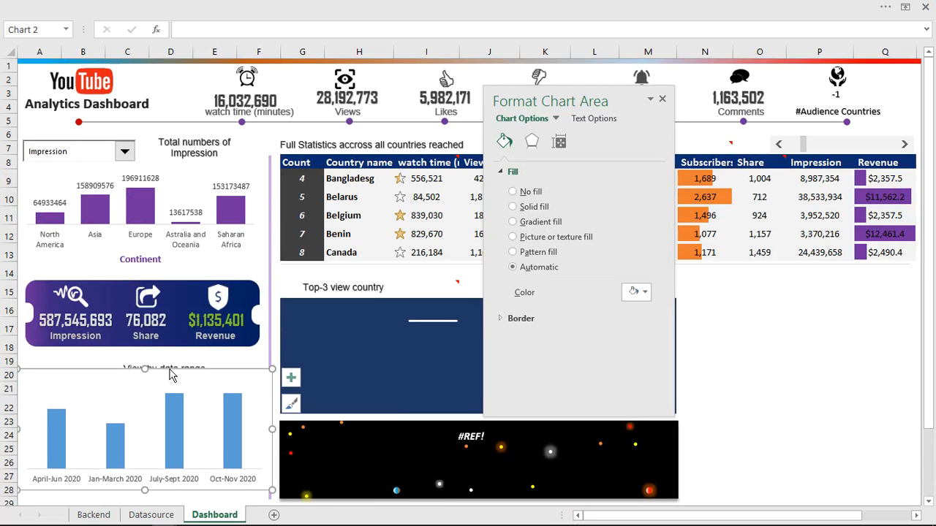
Set the date range chart area to No fill and its border to No line
click(513, 192)
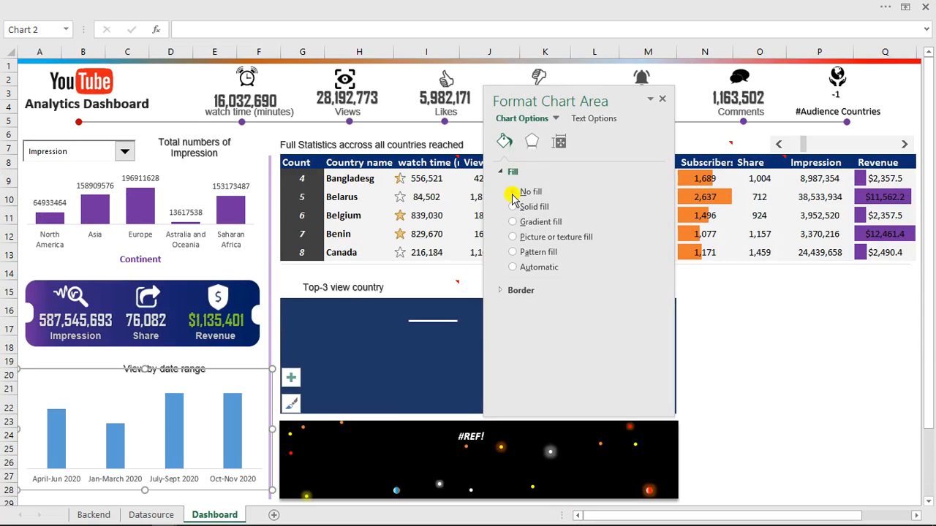
click(506, 291)
click(513, 311)
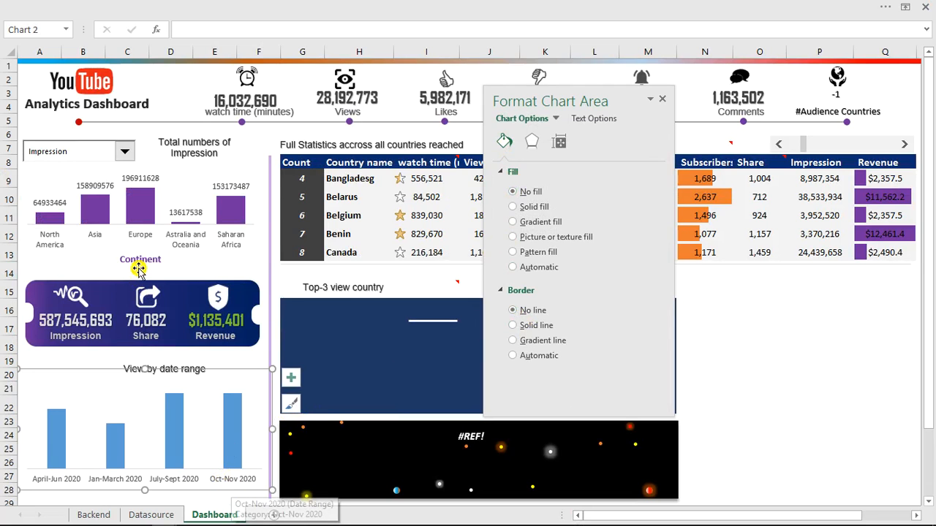
Make the horizontal axis labels of the continent chart bold
click(196, 239)
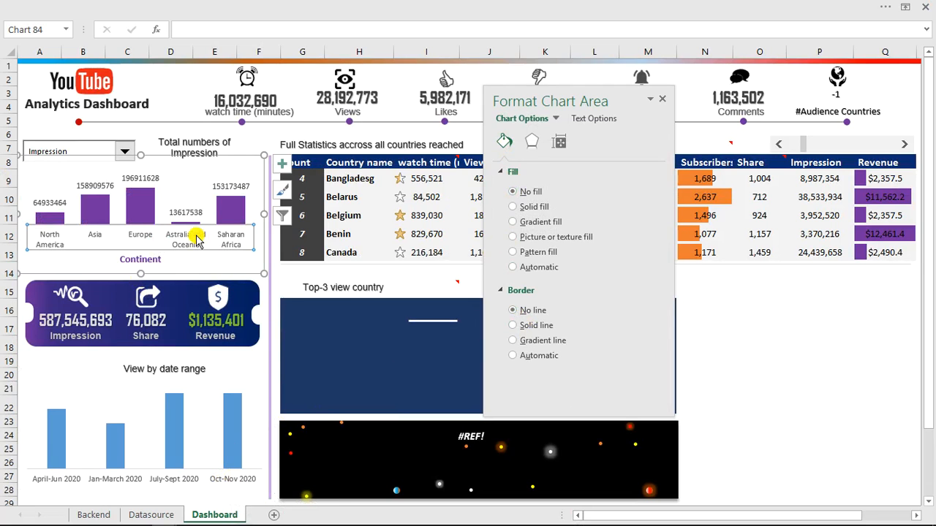
click(72, 3)
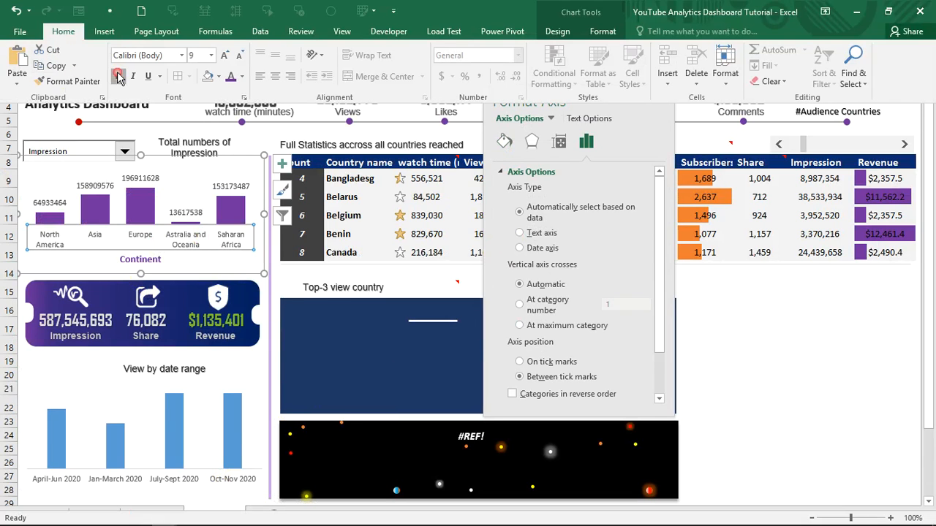
click(186, 482)
click(187, 483)
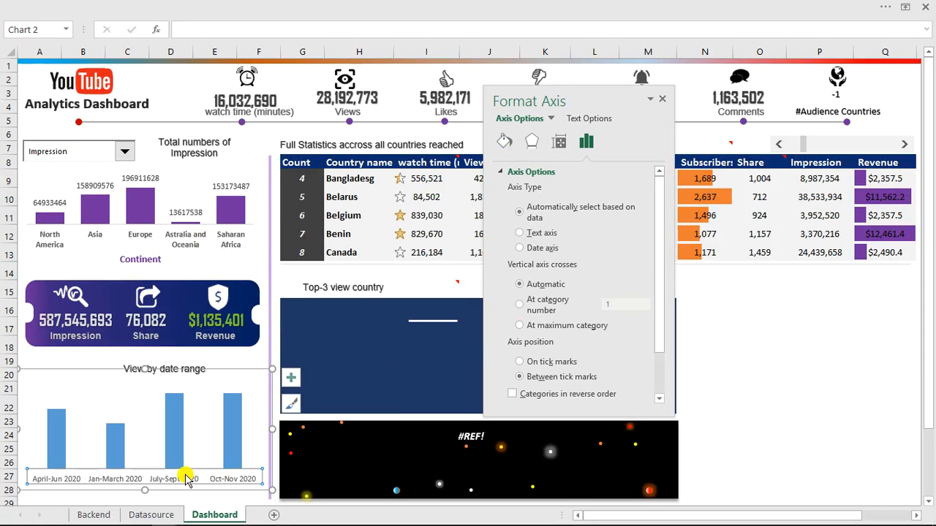
Change the date range PivotChart's type to Clustered Bar
click(227, 368)
click(227, 370)
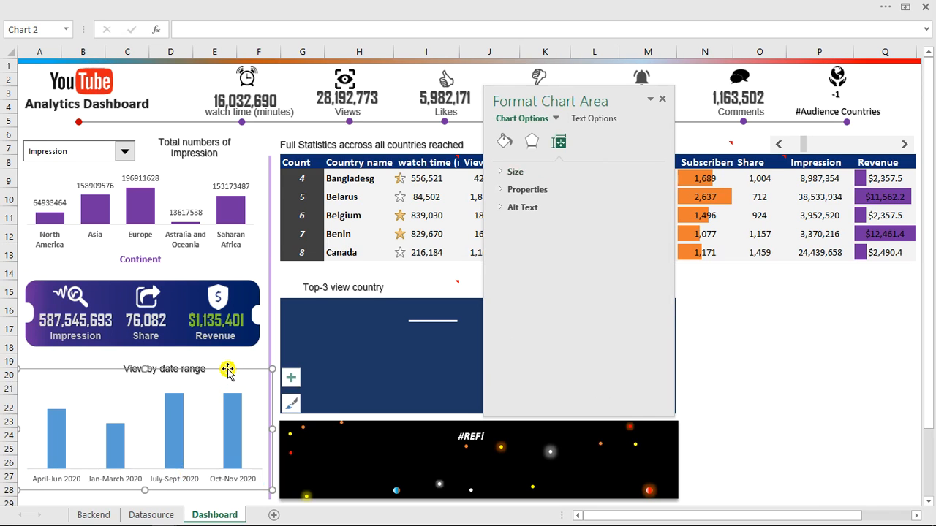
click(529, 5)
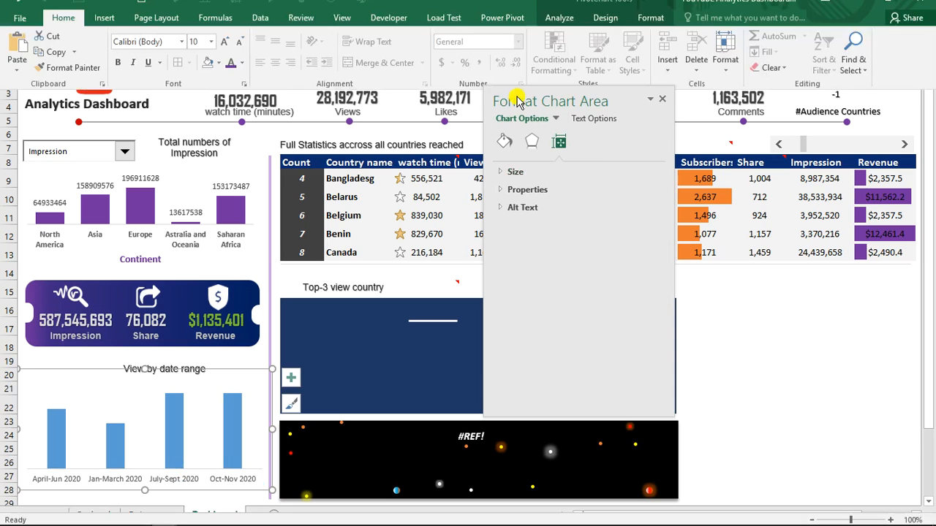
click(614, 33)
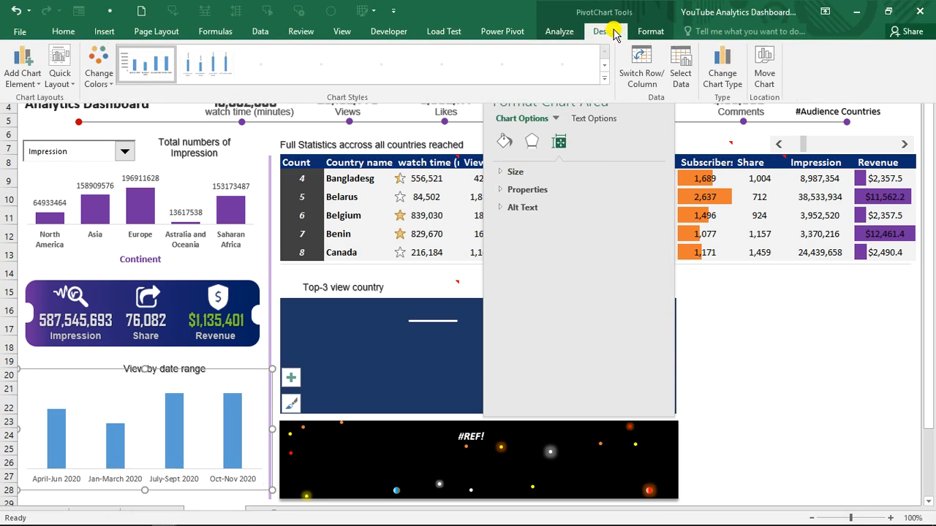
click(724, 73)
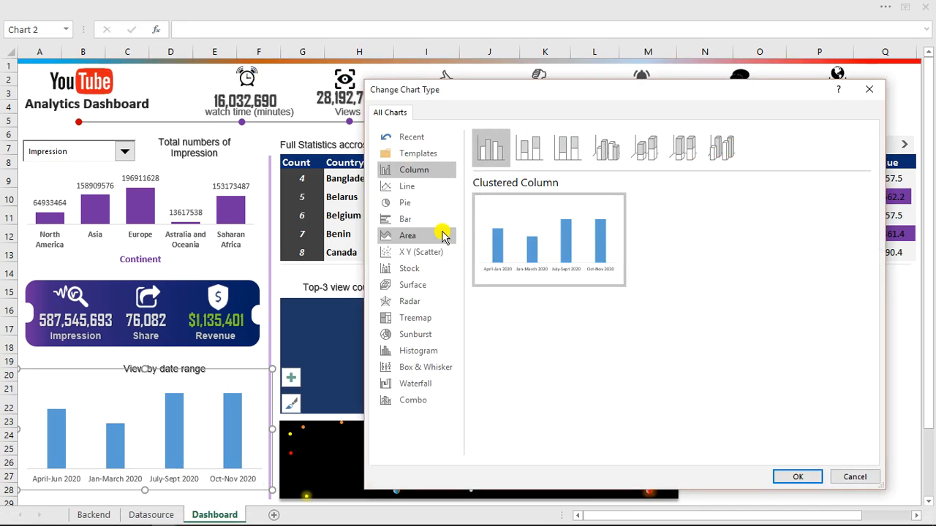
click(407, 219)
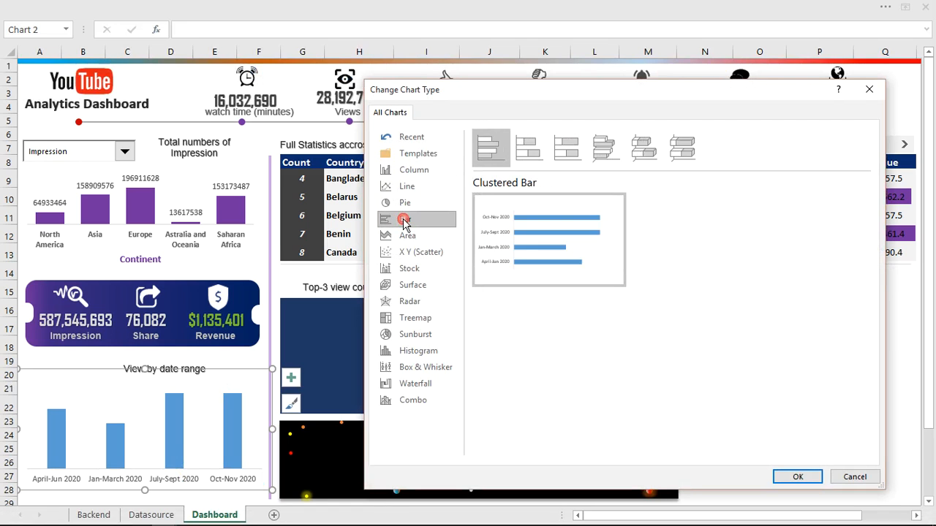
click(795, 476)
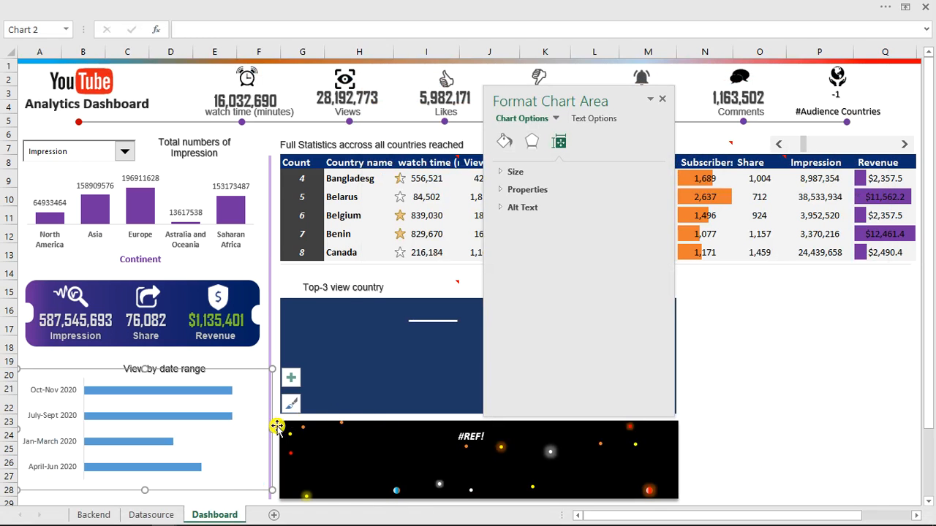
Make the vertical axis labels of the date range bar chart bold
click(53, 416)
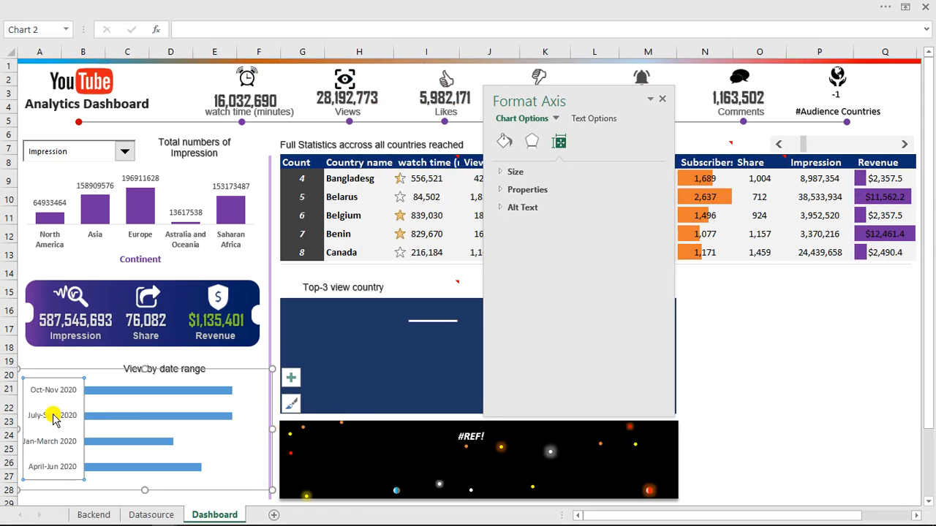
click(138, 7)
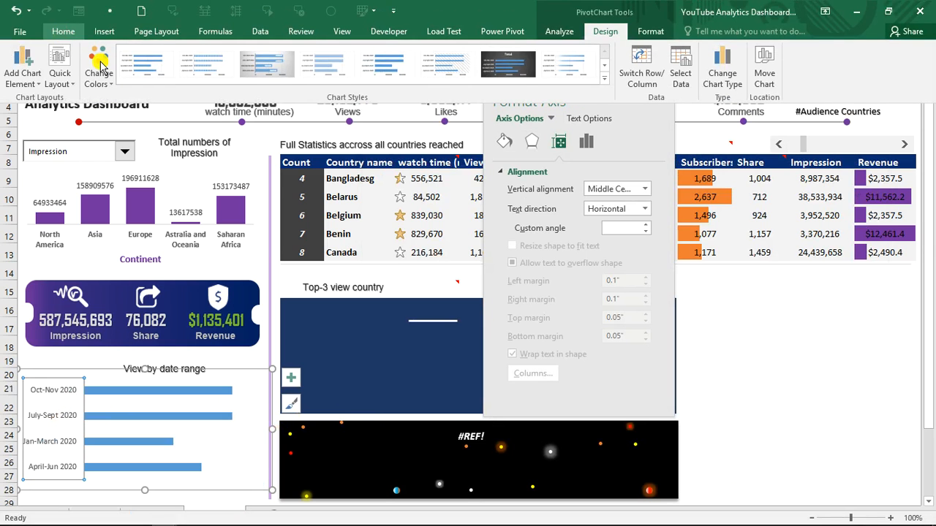
click(63, 32)
click(121, 76)
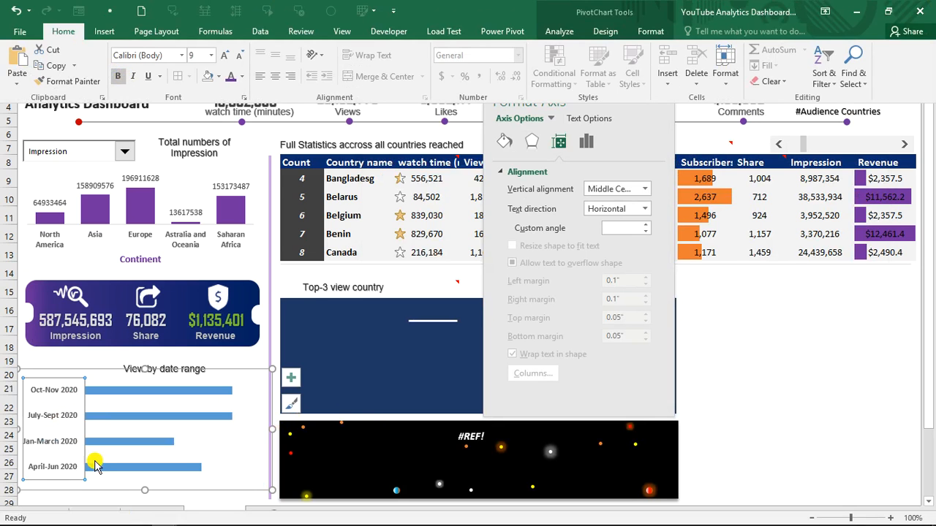
Add axis titles to the date range chart and delete the horizontal axis title
click(292, 378)
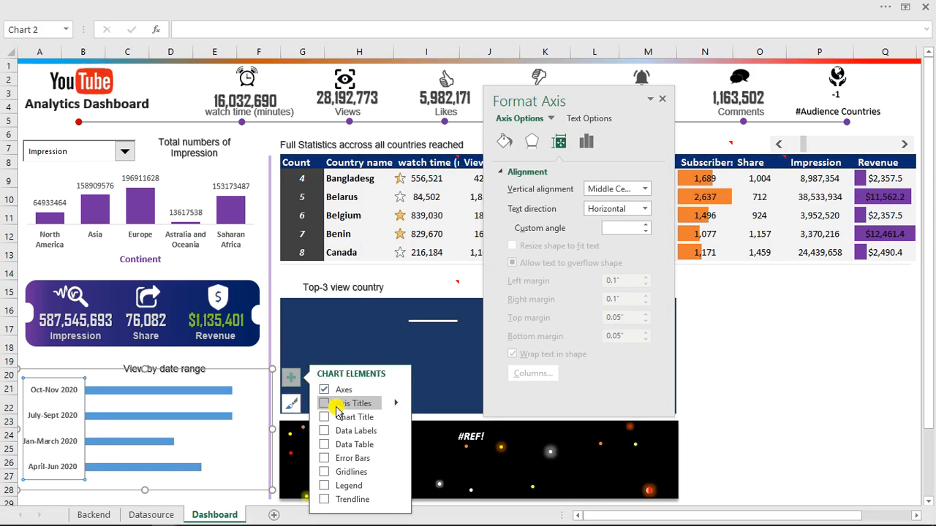
click(325, 404)
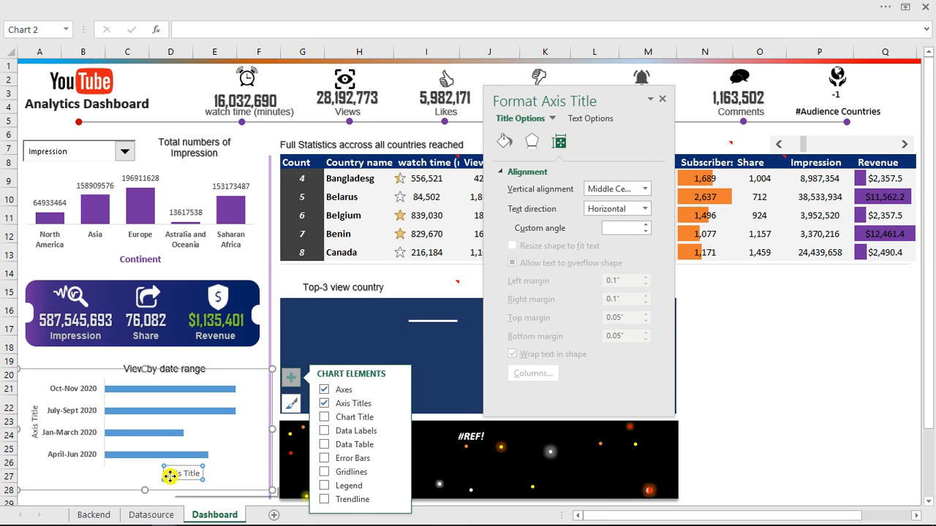
key(Delete)
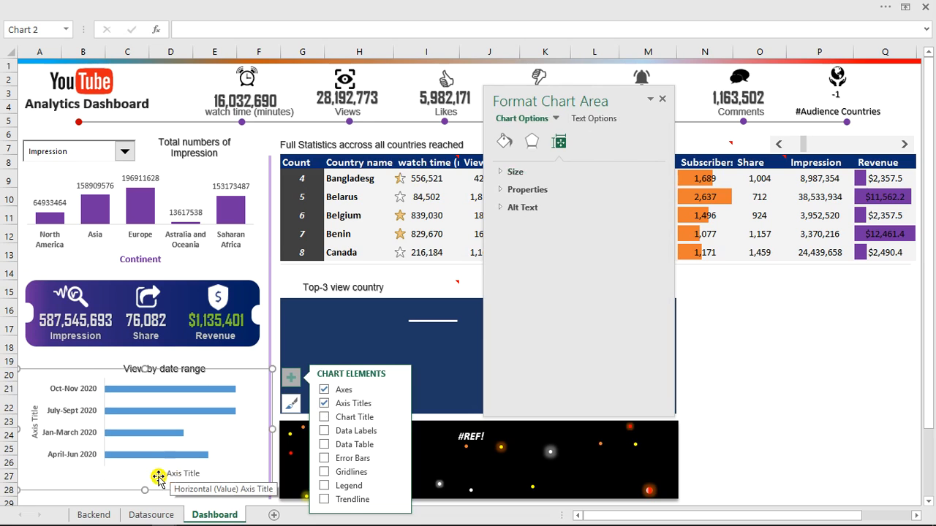
Change the text of the date range chart's vertical axis title to "Date Ranges"
click(32, 427)
text(Date)
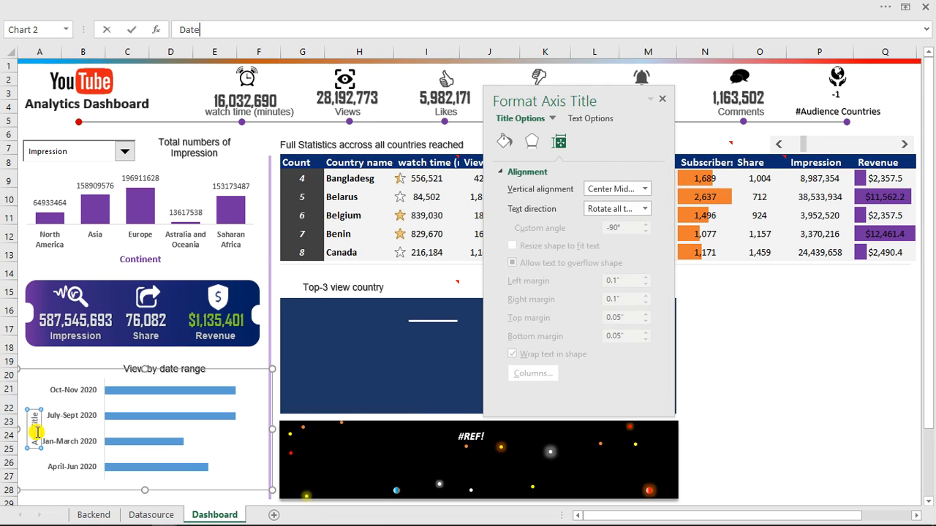
key(Return)
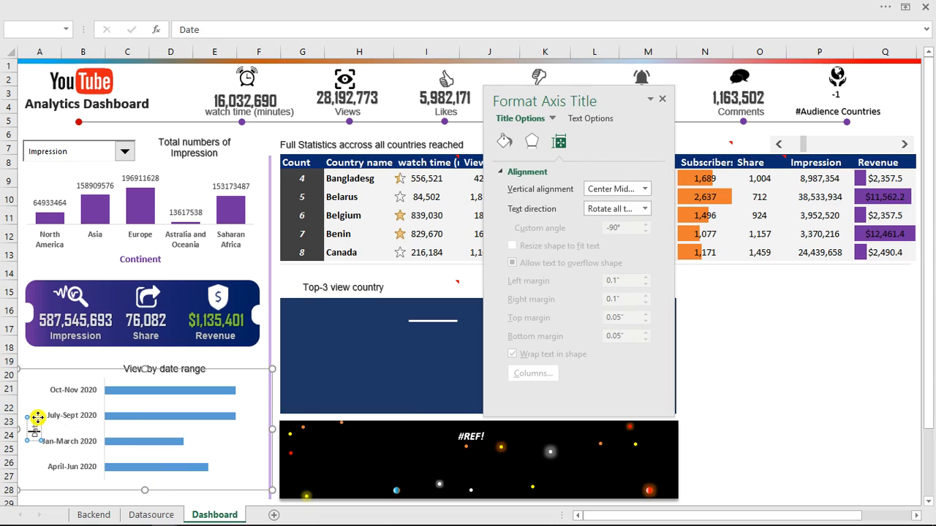
click(34, 430)
text(range)
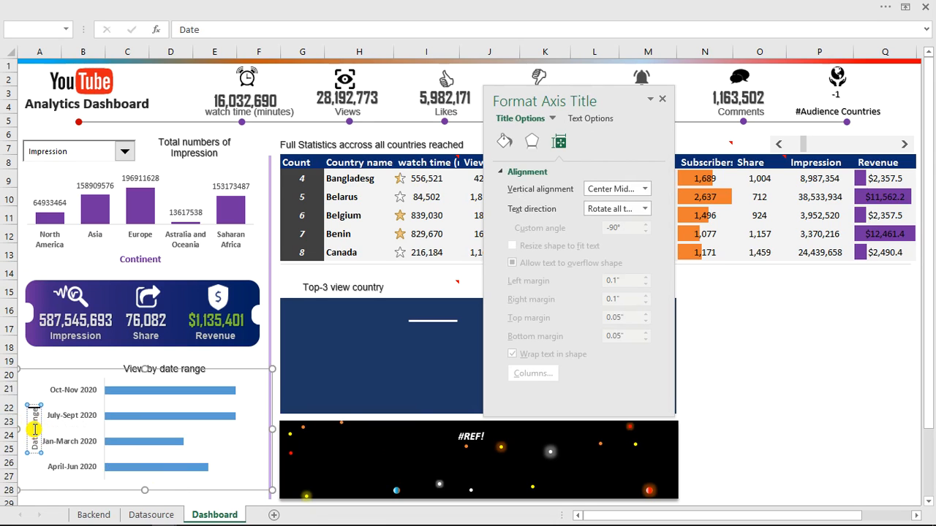
click(36, 394)
Format the "Date Ranges" axis title as bold, purple text at font size 11
click(35, 418)
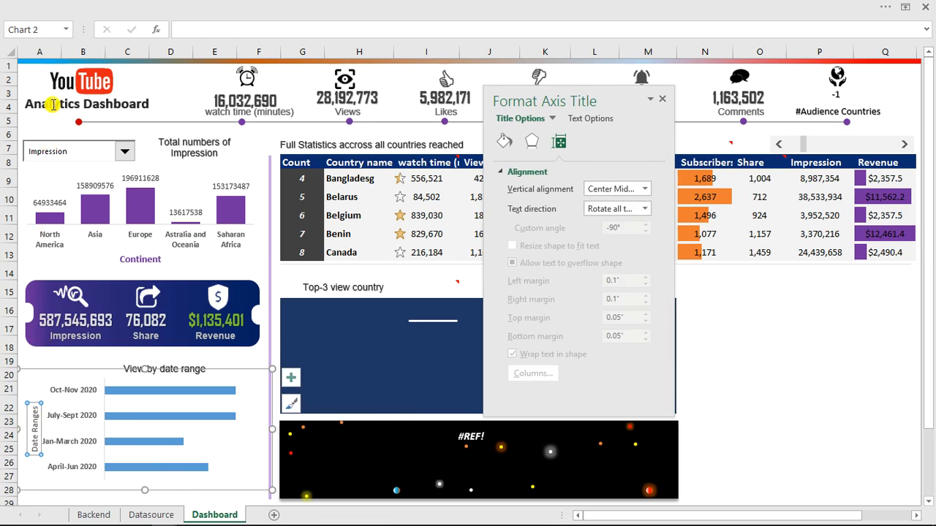
click(179, 6)
click(118, 76)
click(231, 76)
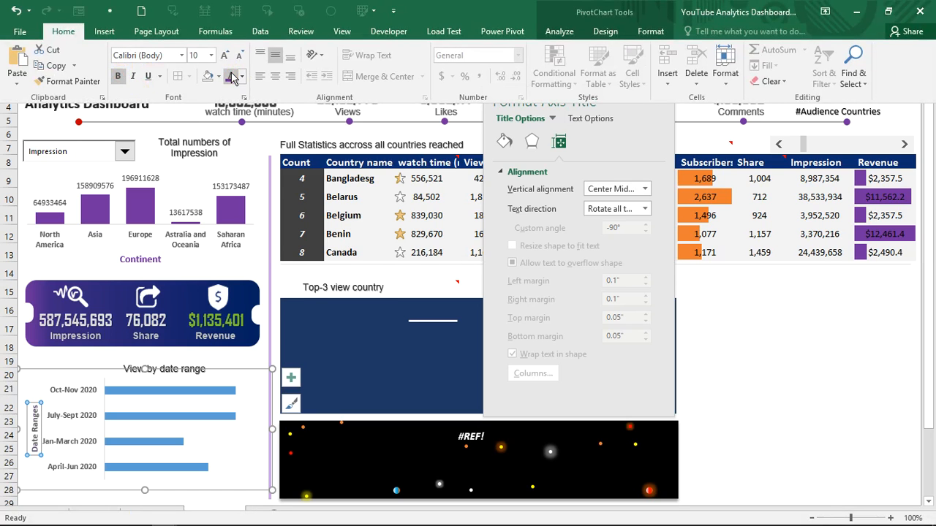
click(224, 57)
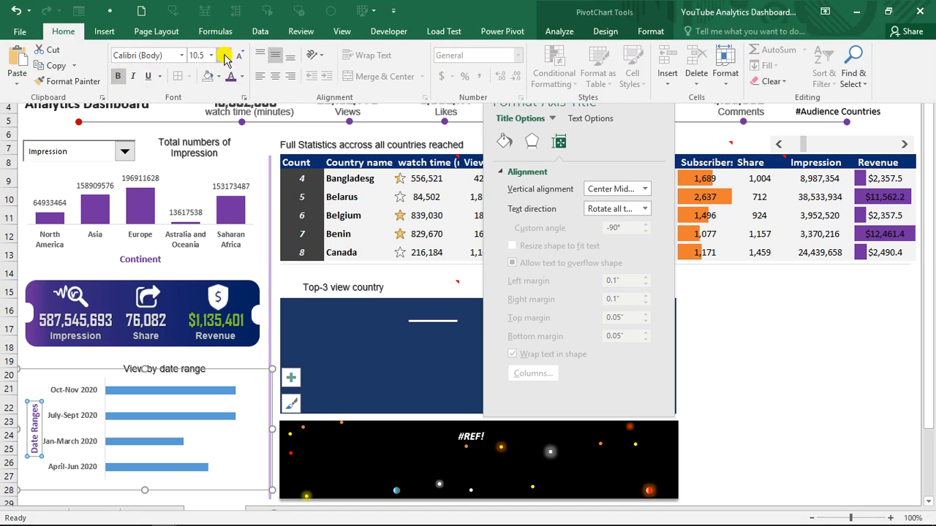
click(224, 57)
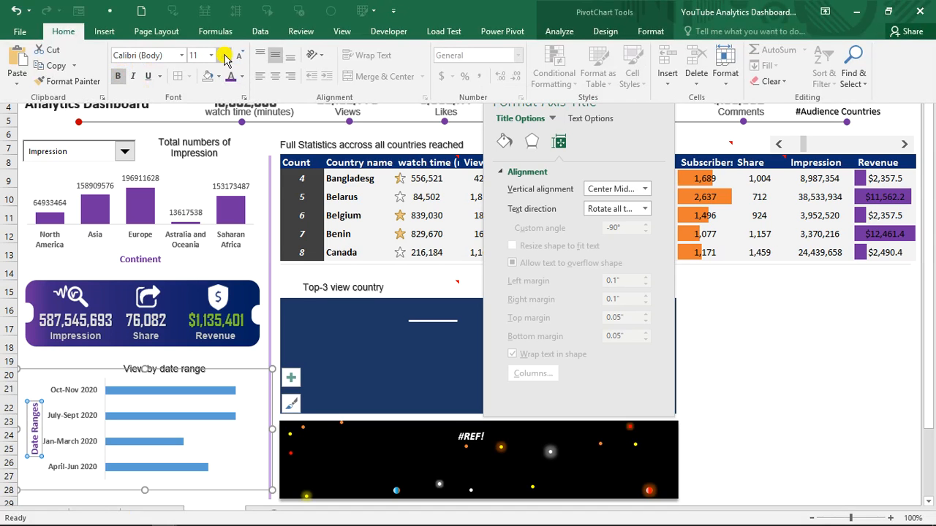
Fill the date range chart's bars with the standard purple and set their gap width to 54%
click(202, 393)
click(202, 393)
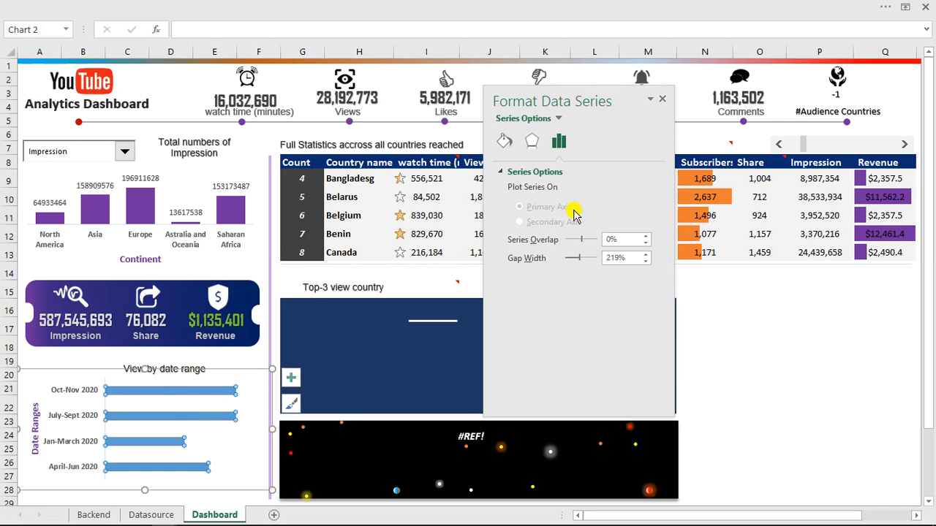
click(501, 143)
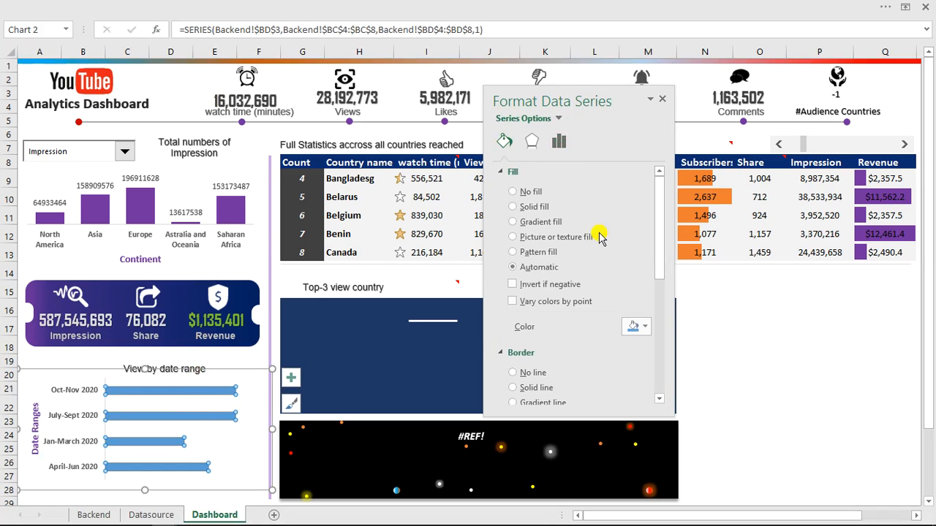
click(642, 326)
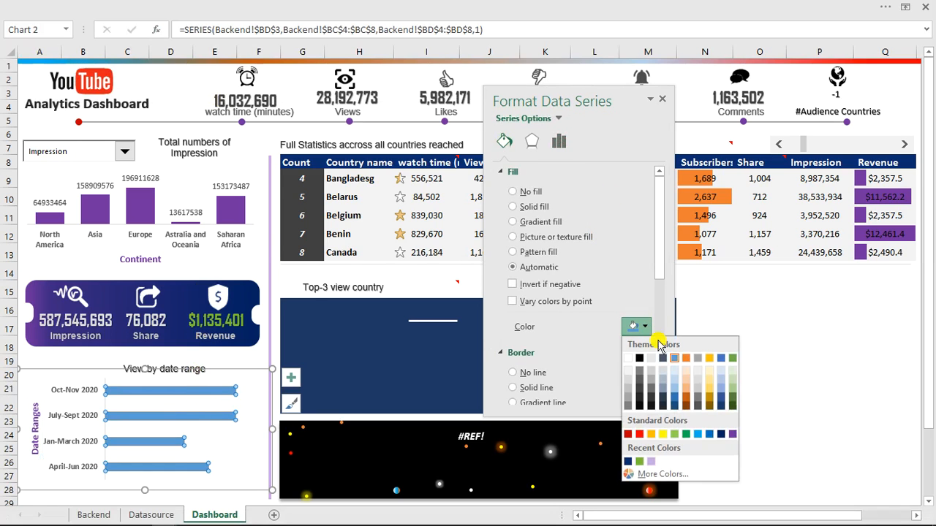
click(732, 435)
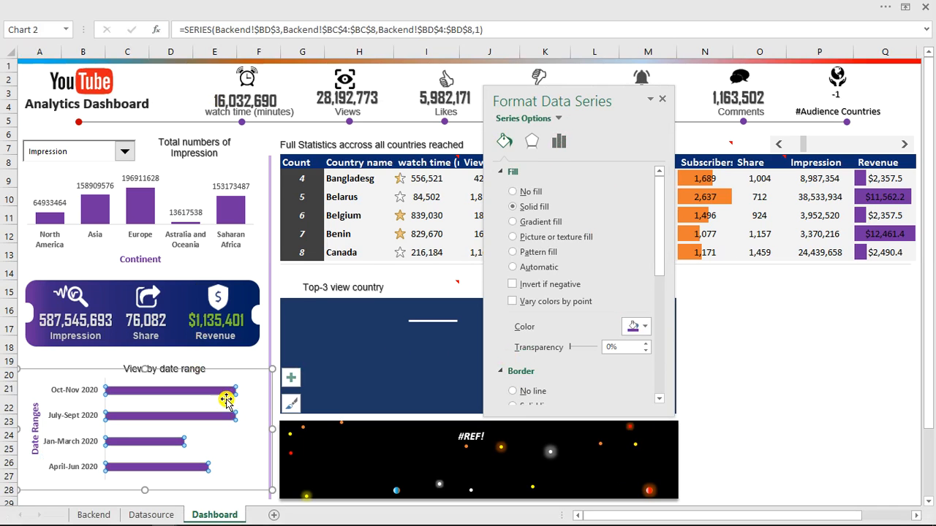
click(559, 143)
drag(579, 258, 570, 258)
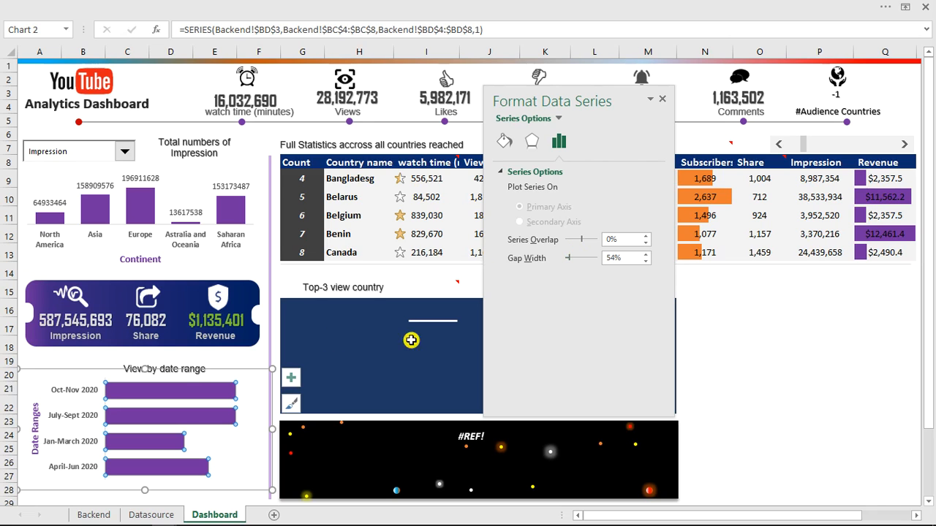
Add data labels to the date range chart at the Inside Base position, leaving the chart title off
click(291, 378)
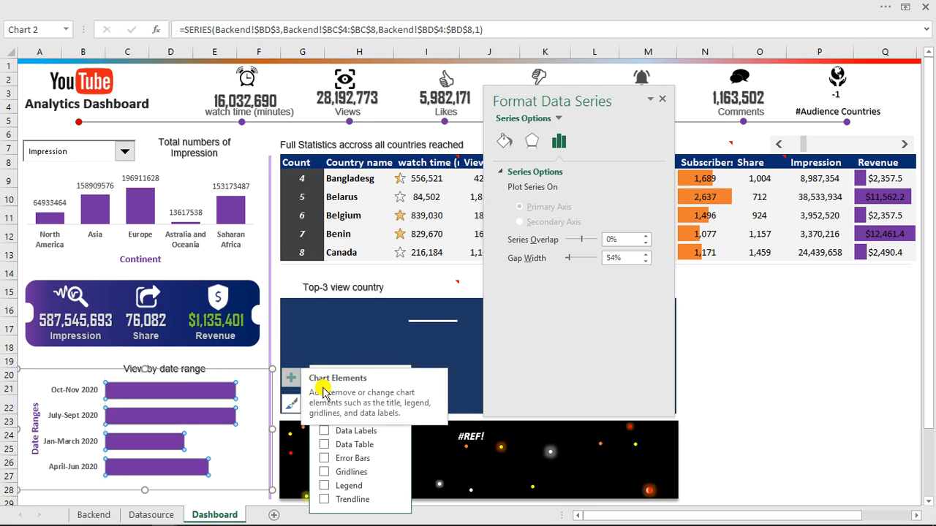
click(325, 417)
click(324, 418)
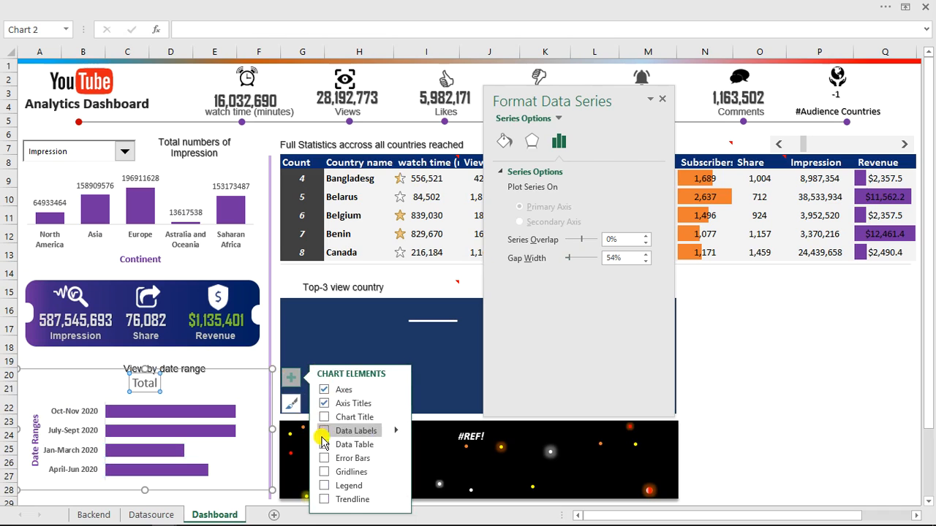
click(325, 432)
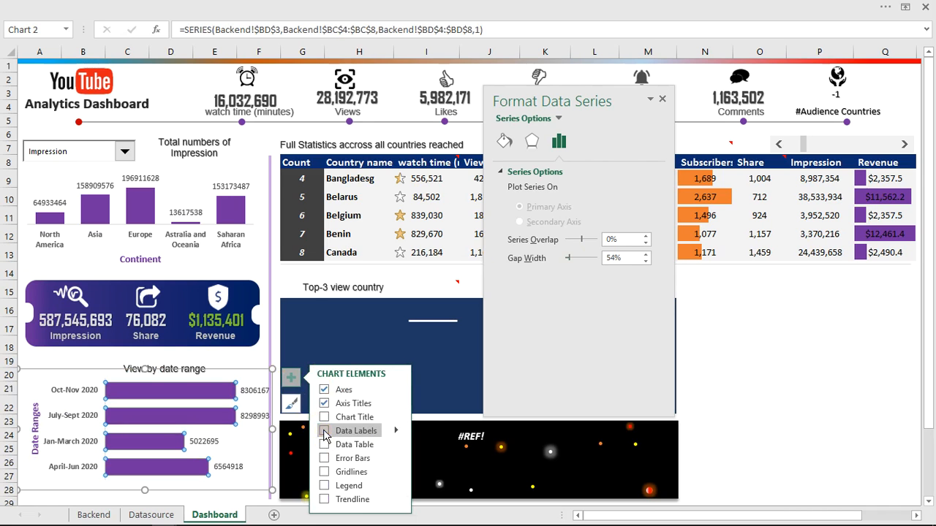
click(395, 431)
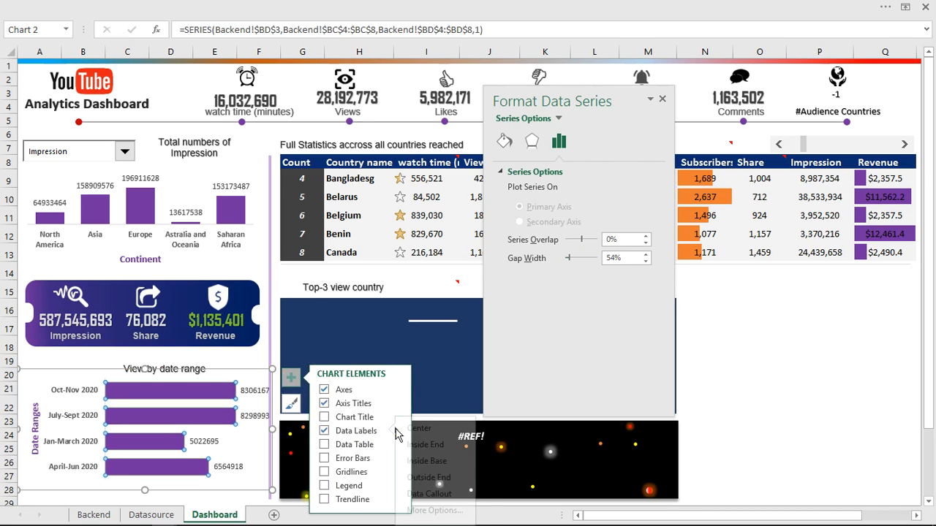
click(439, 462)
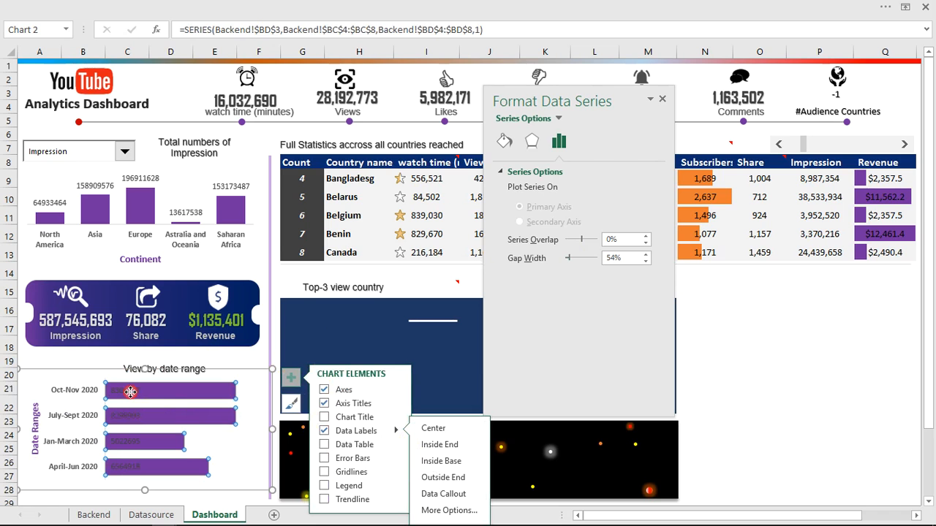
Format the date range chart's data labels as bold, near-white text at font size 10
click(130, 392)
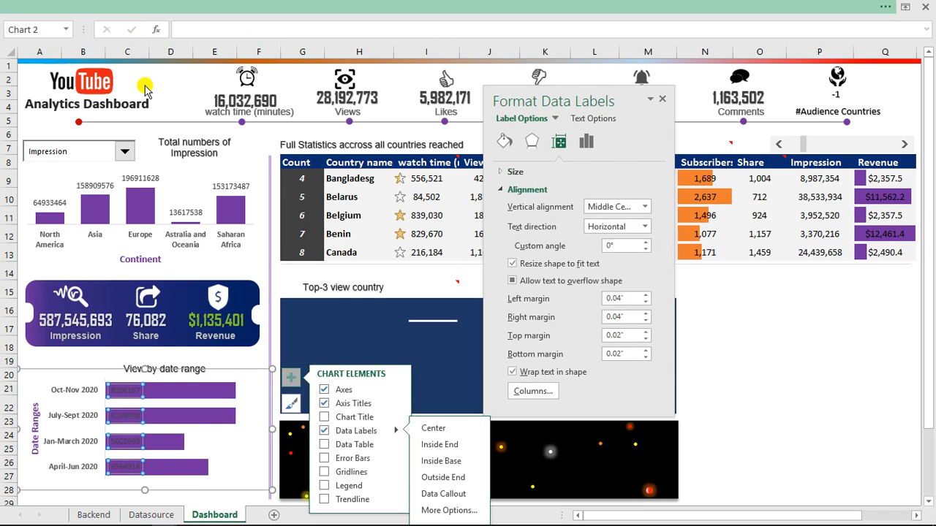
click(161, 8)
click(118, 78)
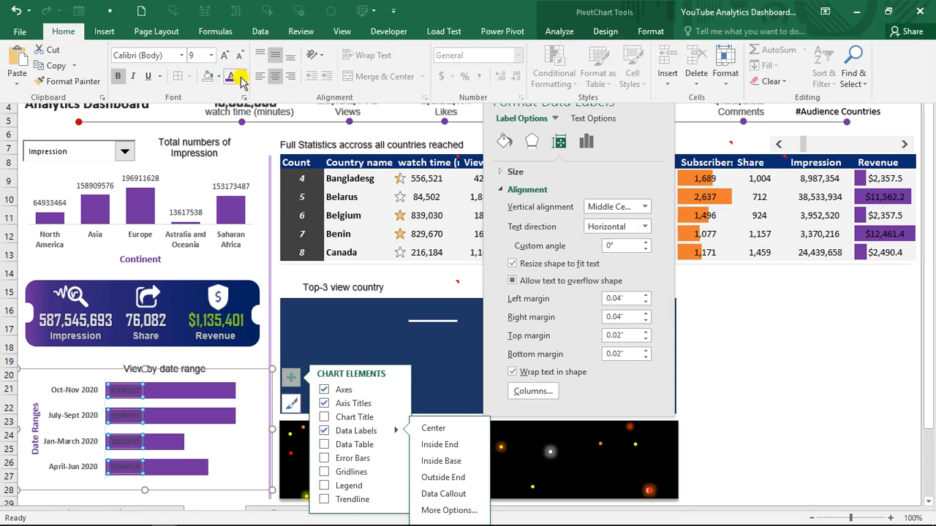
click(241, 77)
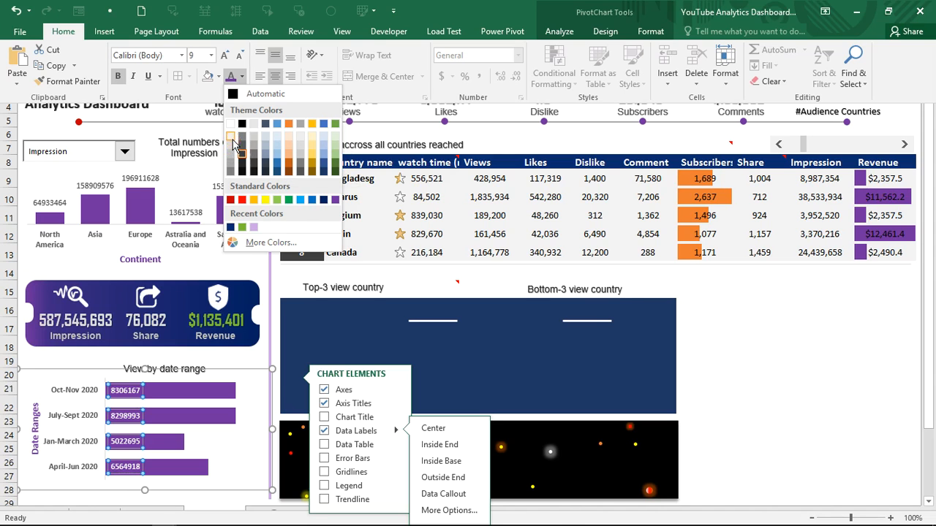
click(233, 143)
click(224, 56)
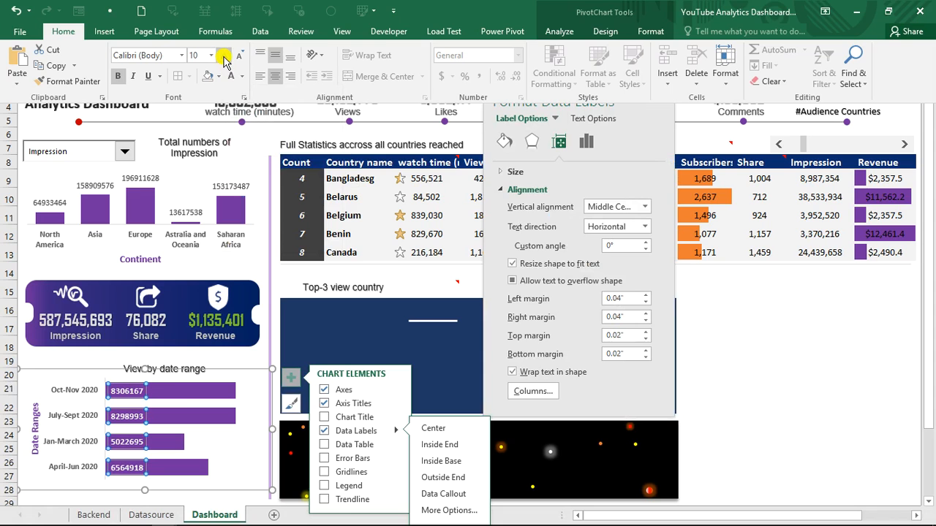
Apply the comma number style to the Sum of Views values in BD4:BD7 of the Backend sheet's date range PivotTable
click(86, 514)
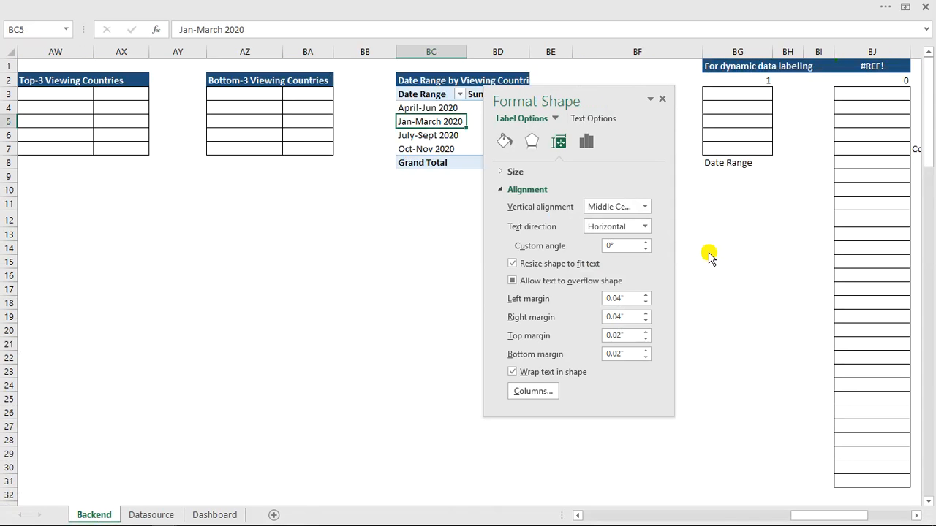
click(666, 99)
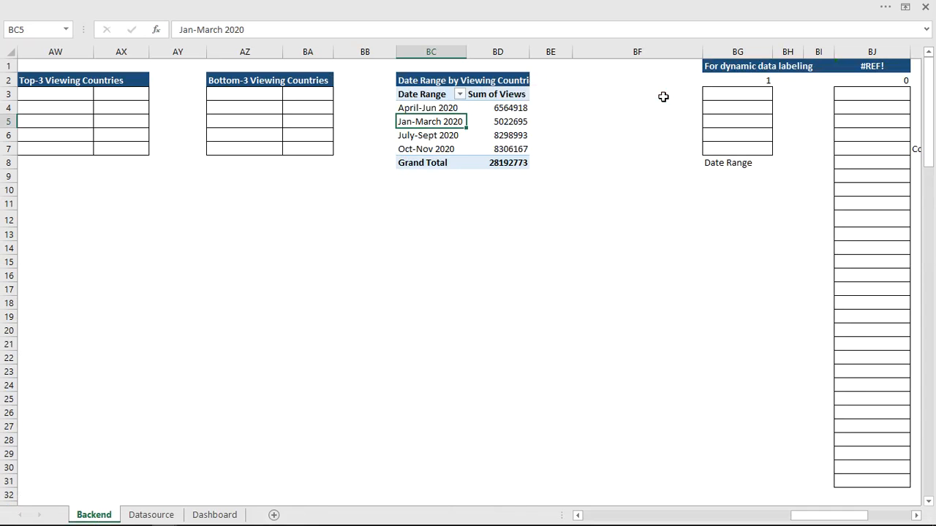
drag(510, 108, 506, 151)
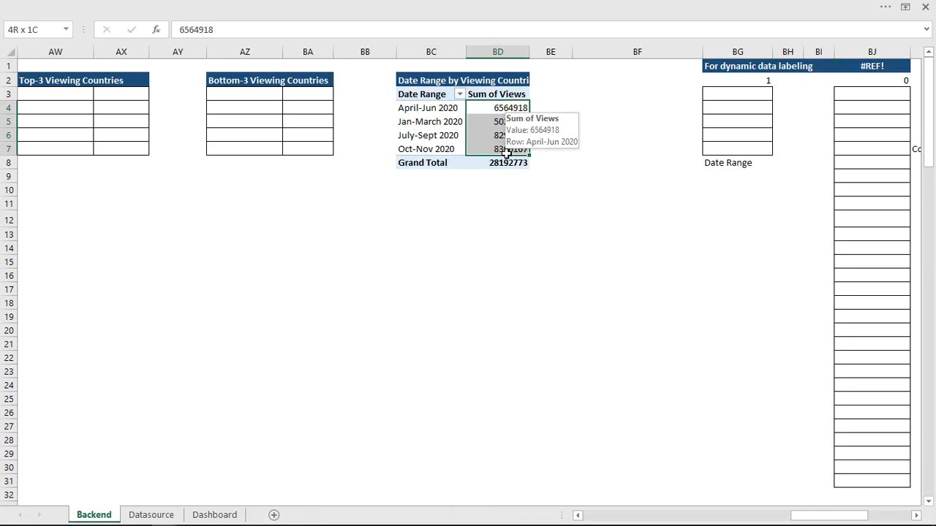
click(100, 5)
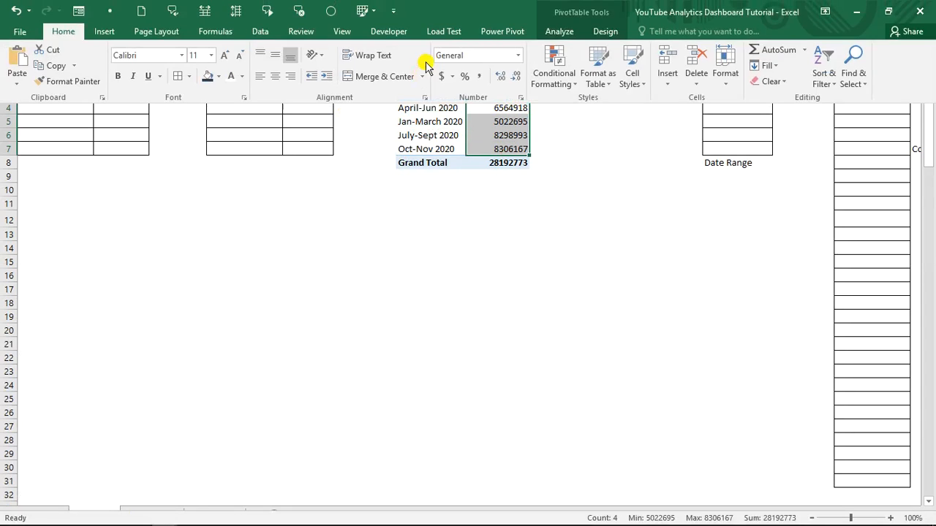
click(479, 77)
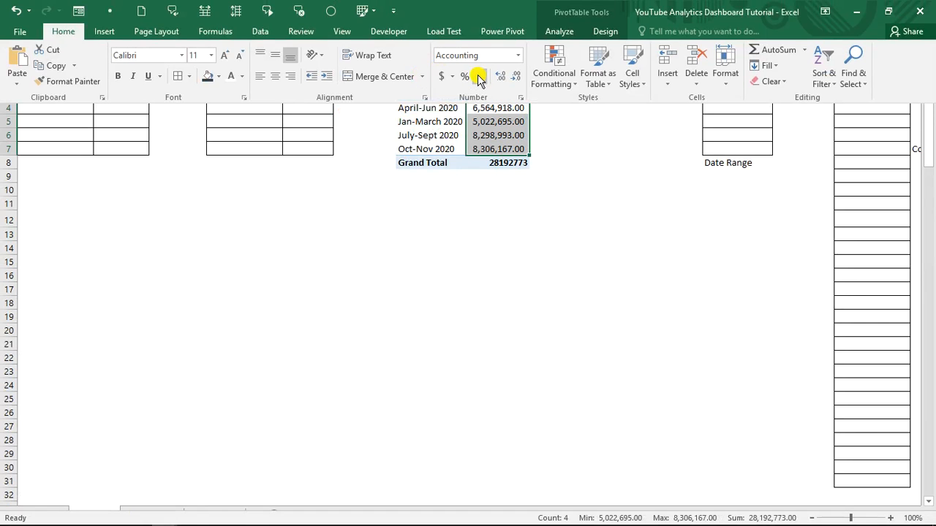
Format the Sum of Views values in BD4:BD7 as Number with 0 decimal places and a thousands separator
click(535, 205)
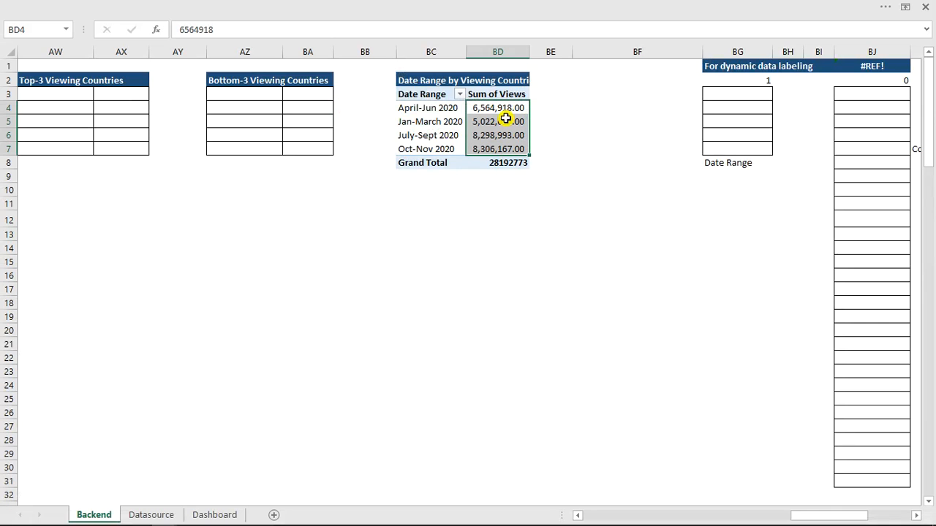
key(ctrl+1)
click(554, 221)
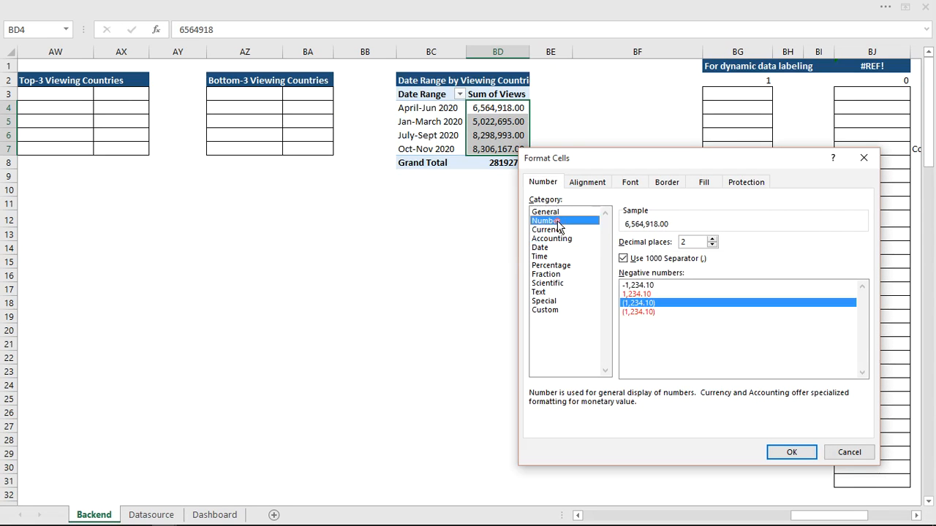
click(712, 244)
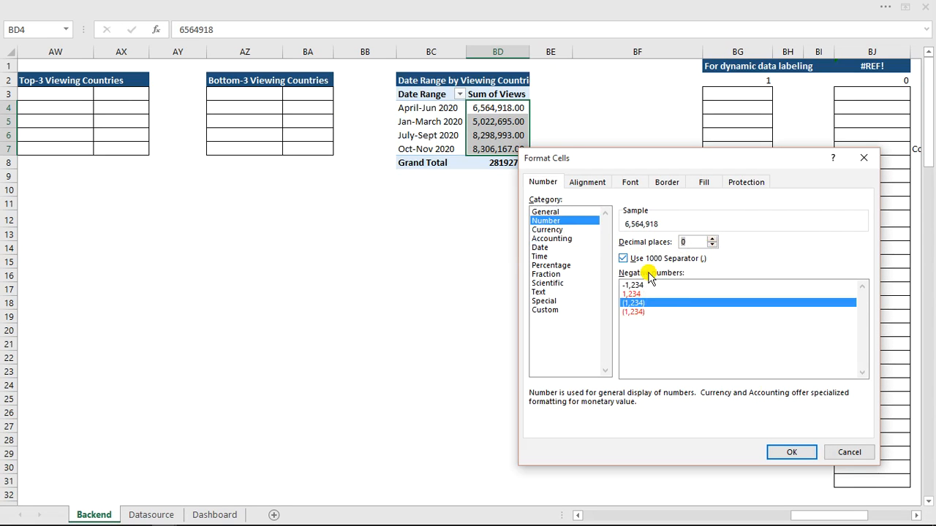
click(788, 451)
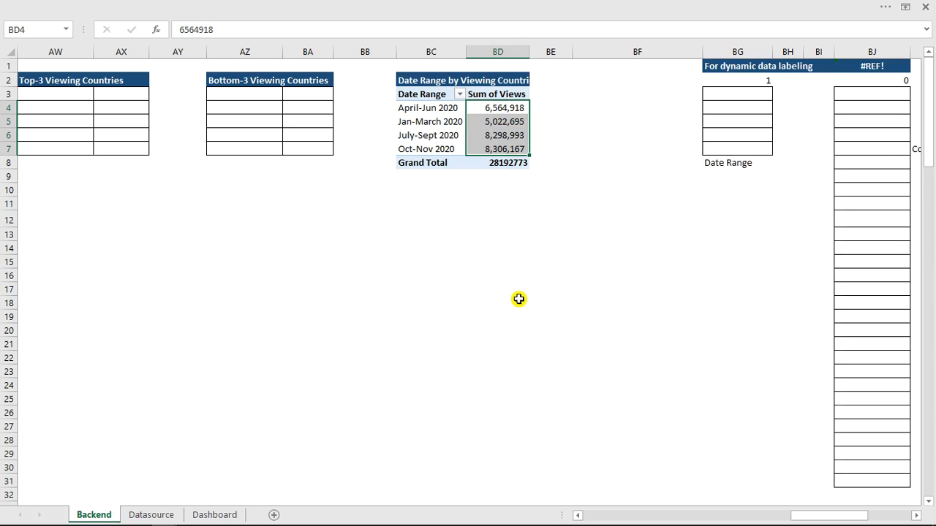
Check the date range chart's labels on the Dashboard sheet and advance the country statistics table by one row
click(199, 514)
click(150, 441)
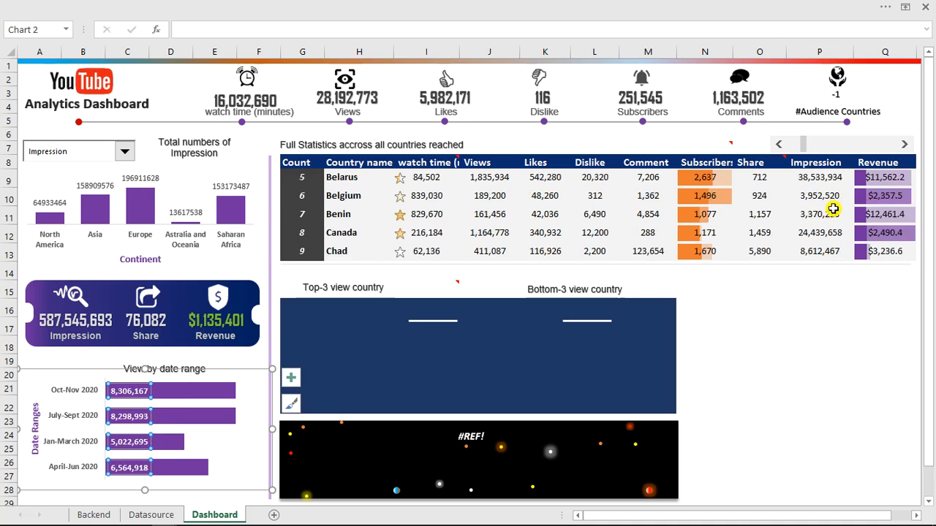
click(905, 144)
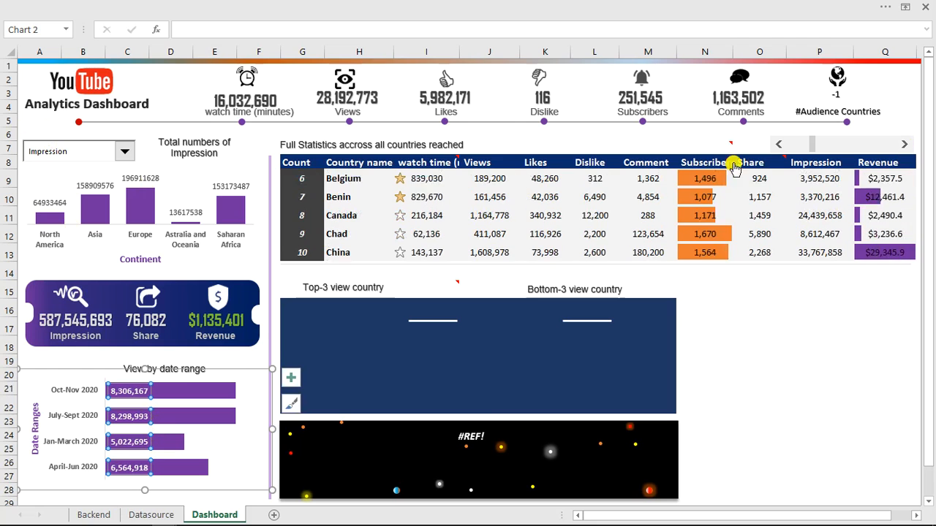
click(767, 413)
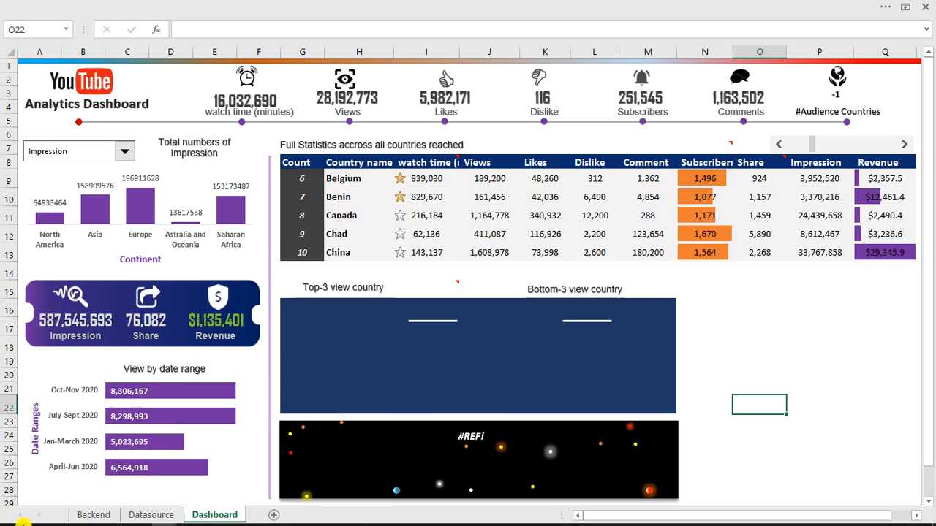
Rename the Date Range by Viewing Countries PivotTable on the Backend sheet to DateRang
click(93, 514)
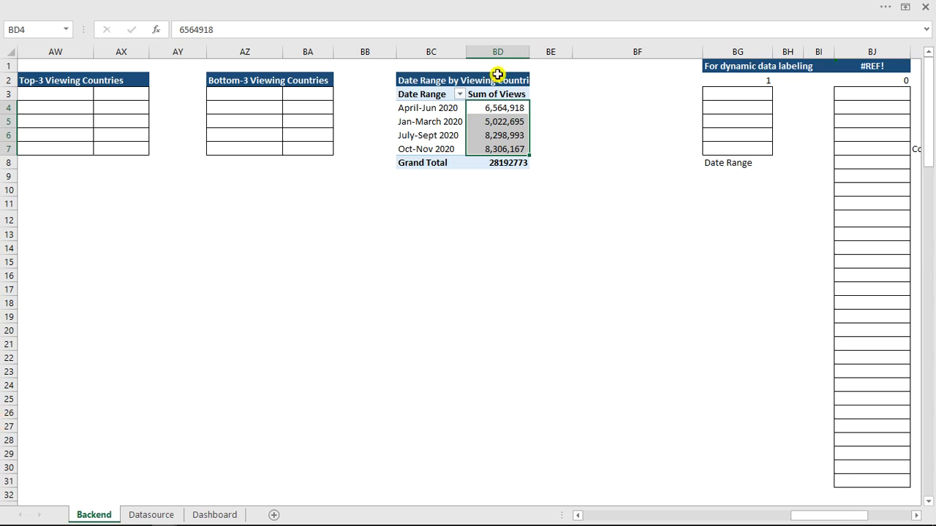
click(441, 123)
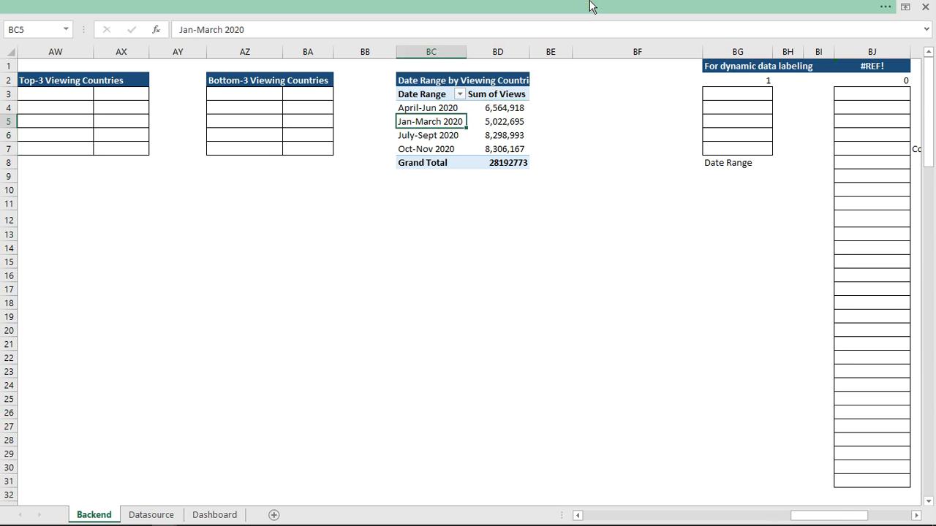
click(588, 9)
click(563, 33)
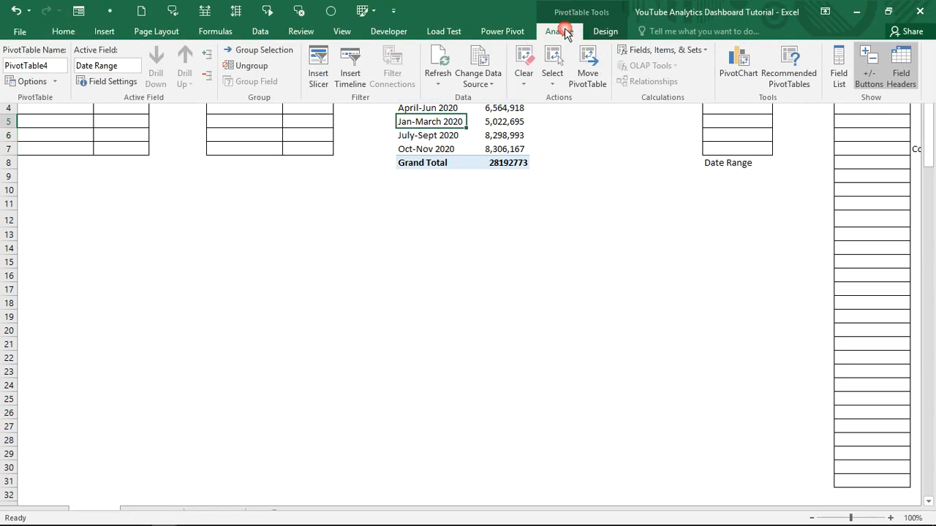
click(51, 65)
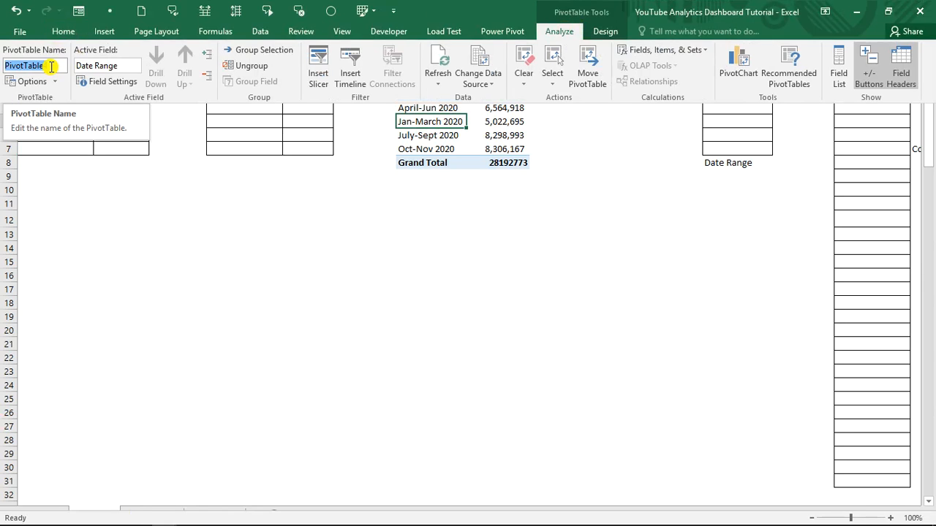
text(DateRang)
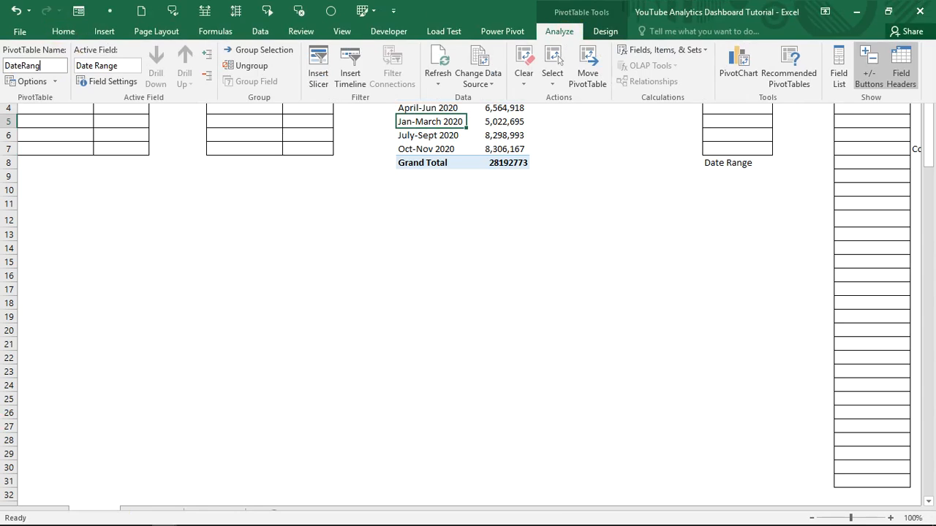
key(Return)
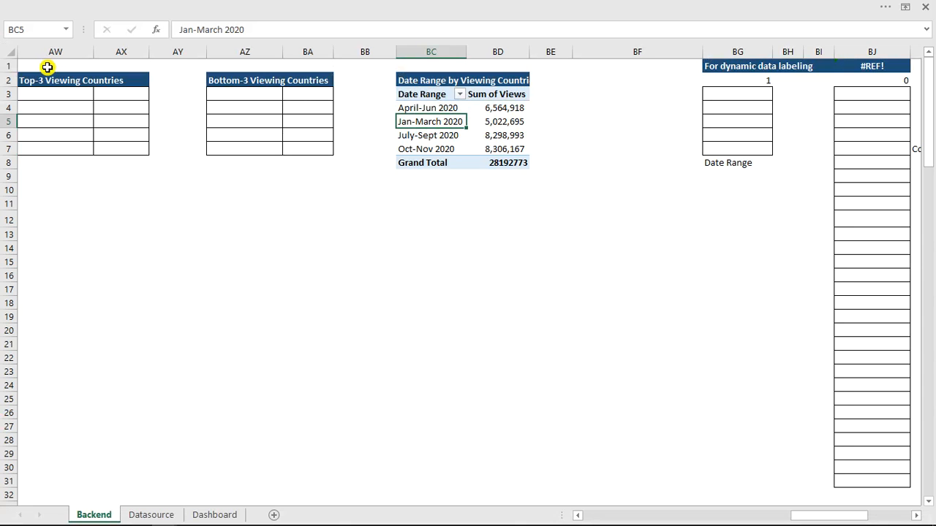
Rename the country database PivotTable used for scroll selection with a scrollRange name ending in NoFilter
drag(803, 516, 725, 521)
click(474, 96)
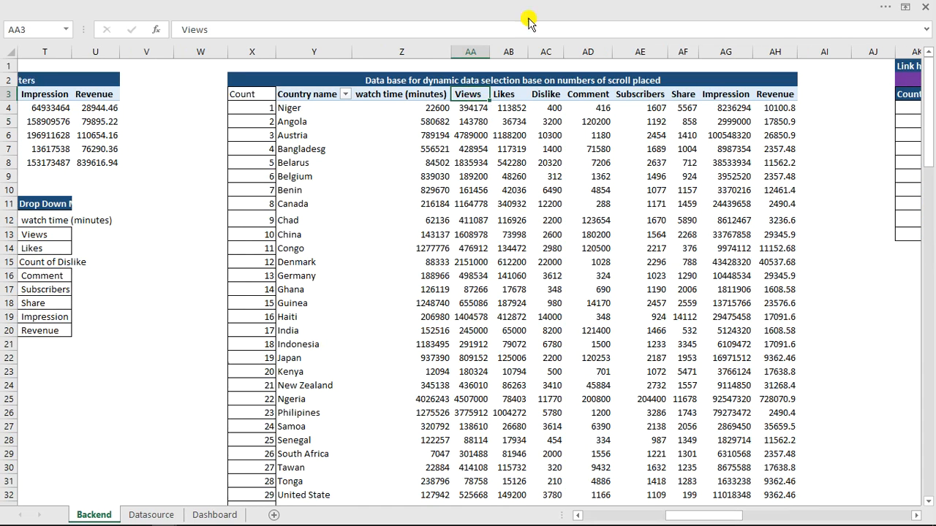
click(554, 5)
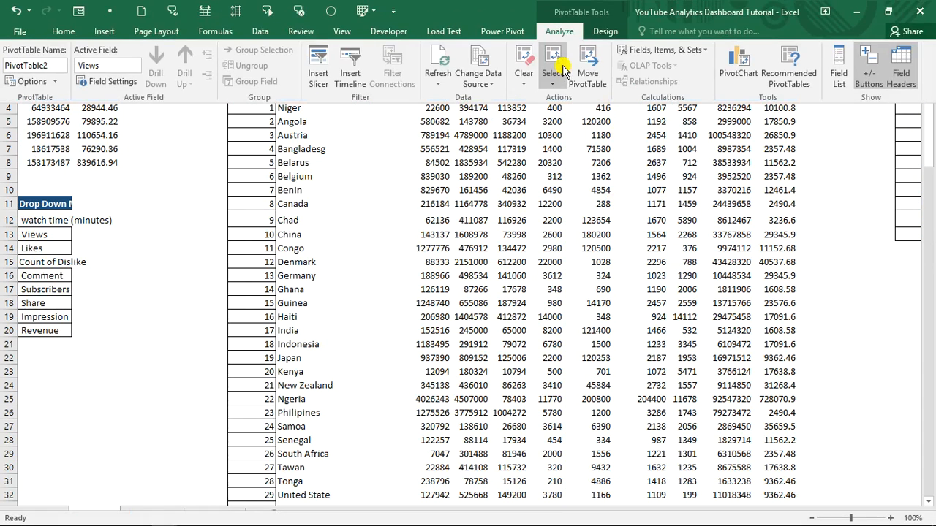
double_click(55, 65)
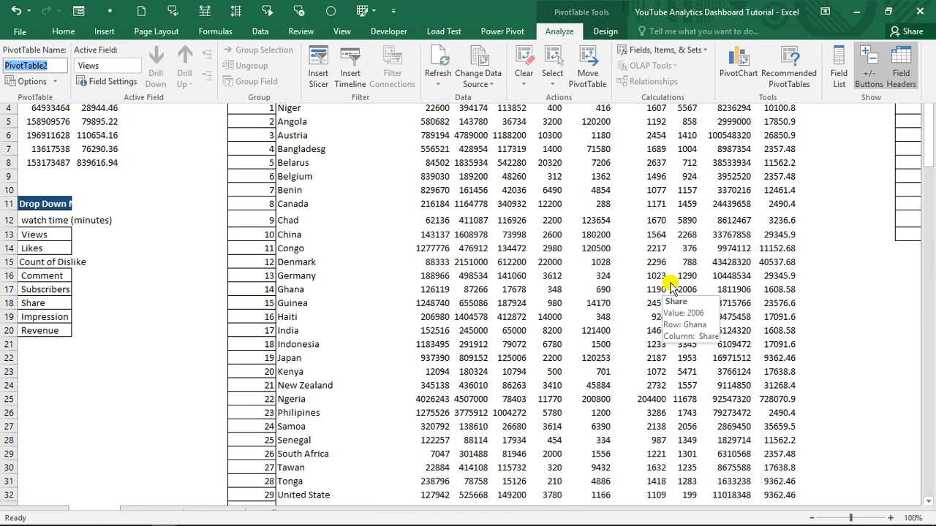
click(562, 254)
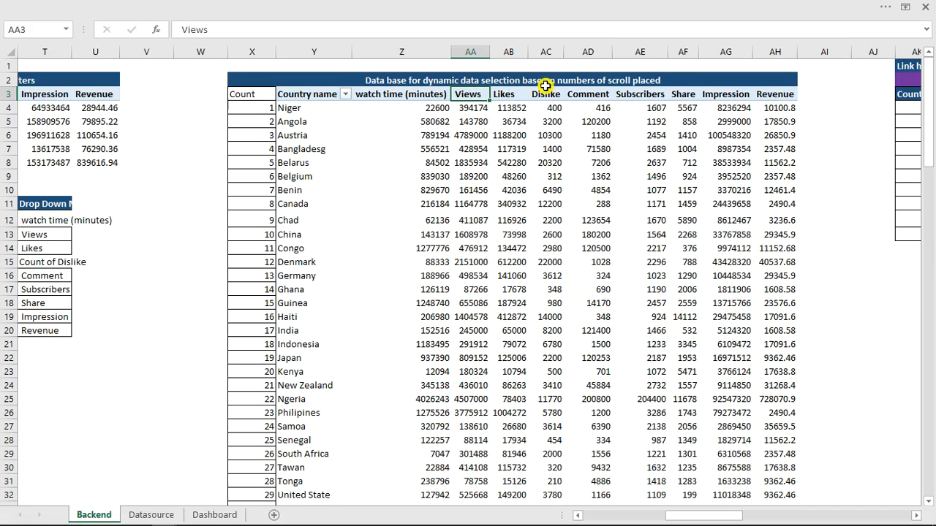
click(578, 275)
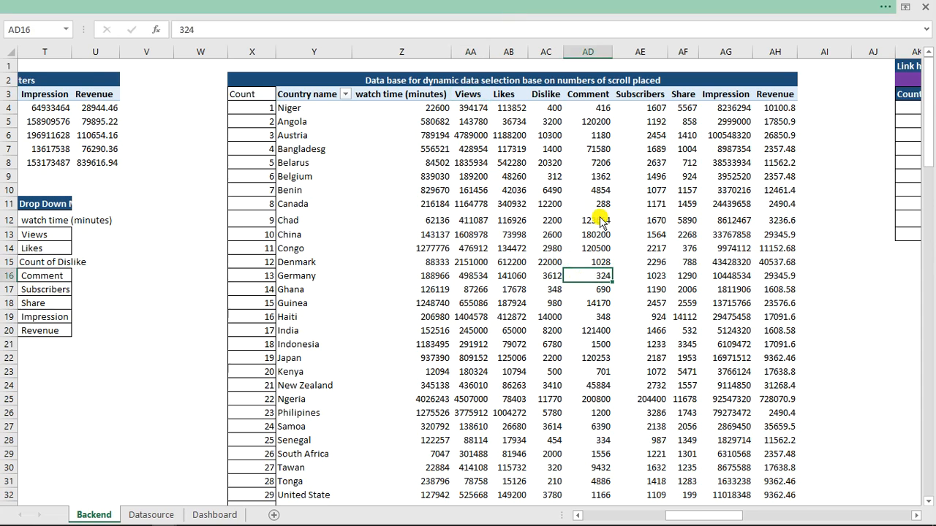
click(512, 7)
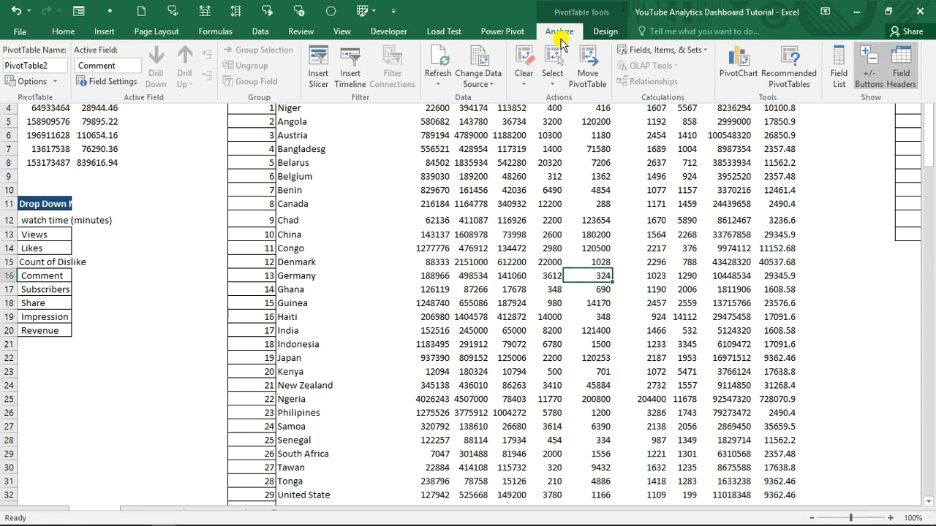
click(33, 65)
text(scrollRangeneed)
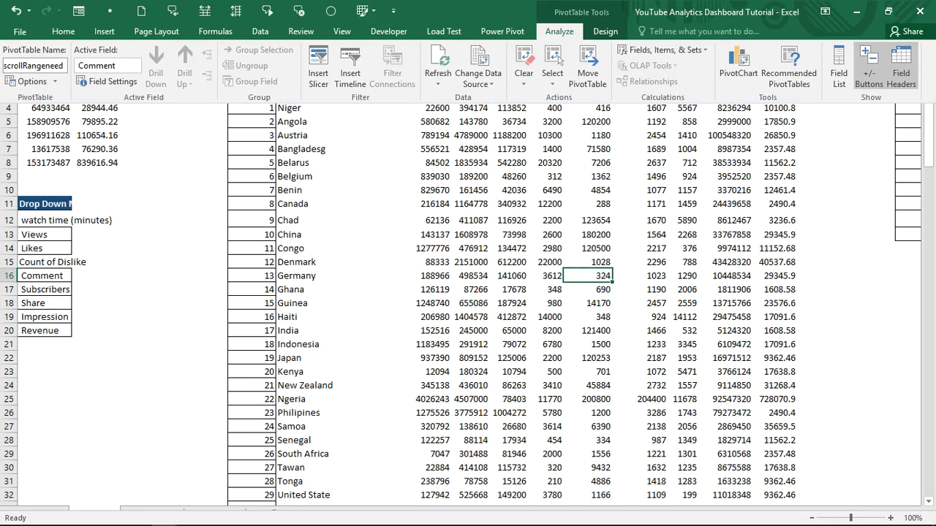
key(BackSpace)
text(NoFilter)
key(Return)
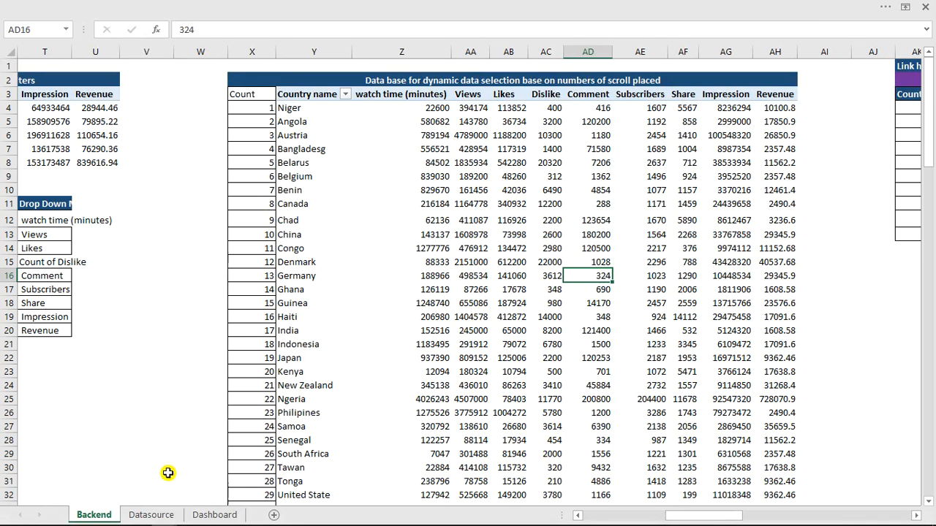
Rename the region PivotTable that feeds the switchable continent chart to RegionRage
drag(716, 519, 672, 517)
click(374, 121)
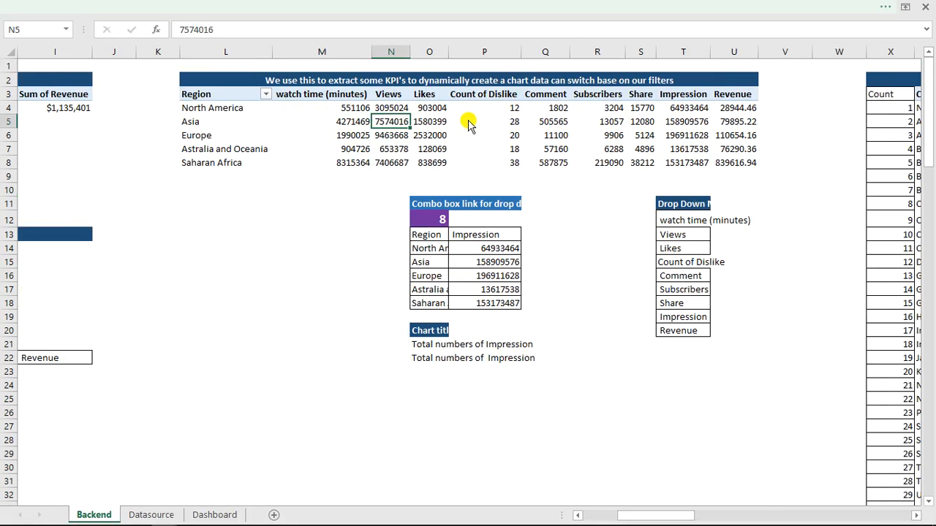
click(508, 7)
click(53, 64)
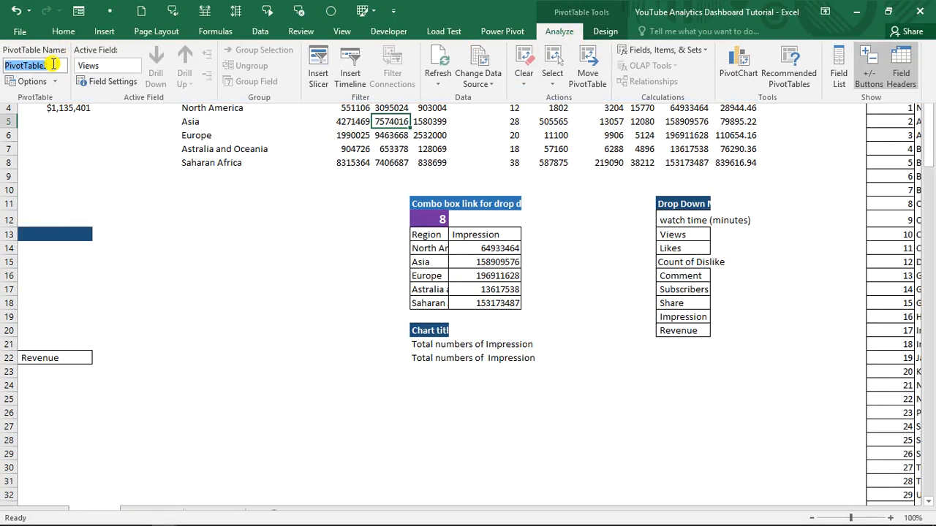
text(RegionRage)
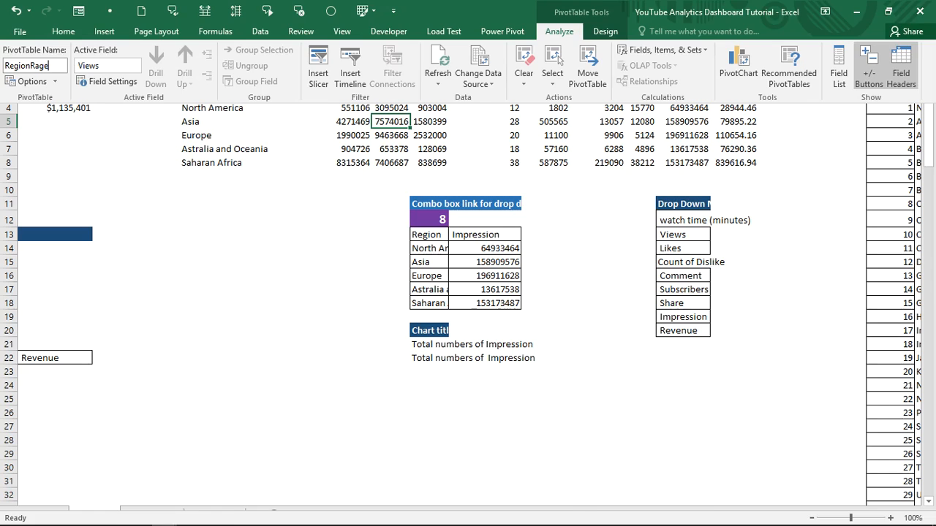
key(Return)
Rename the totals PivotTable in A3:I4 of the Backend sheet to KPI's
drag(671, 516, 607, 516)
click(253, 108)
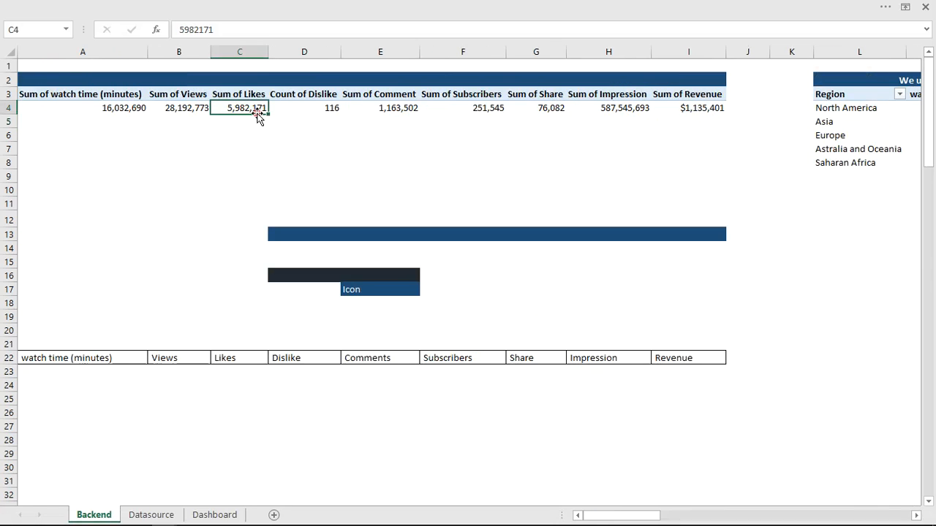
click(462, 6)
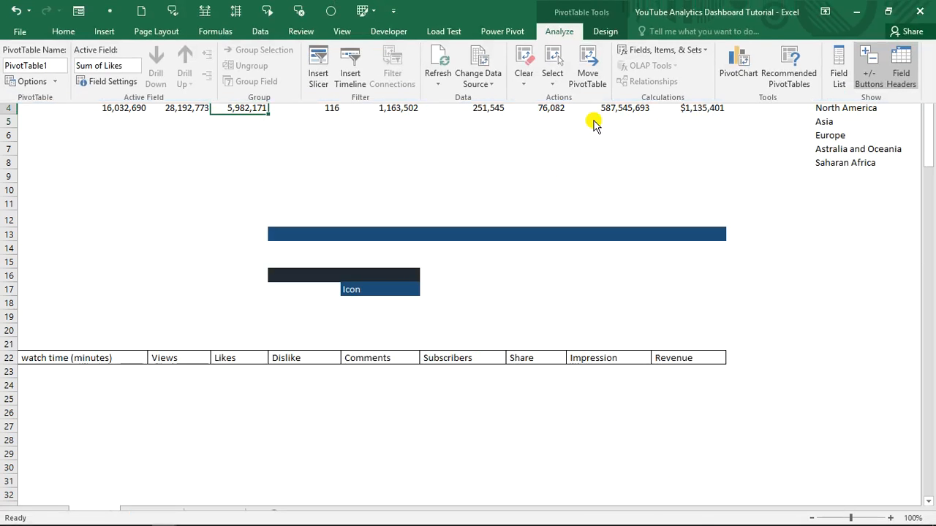
click(16, 67)
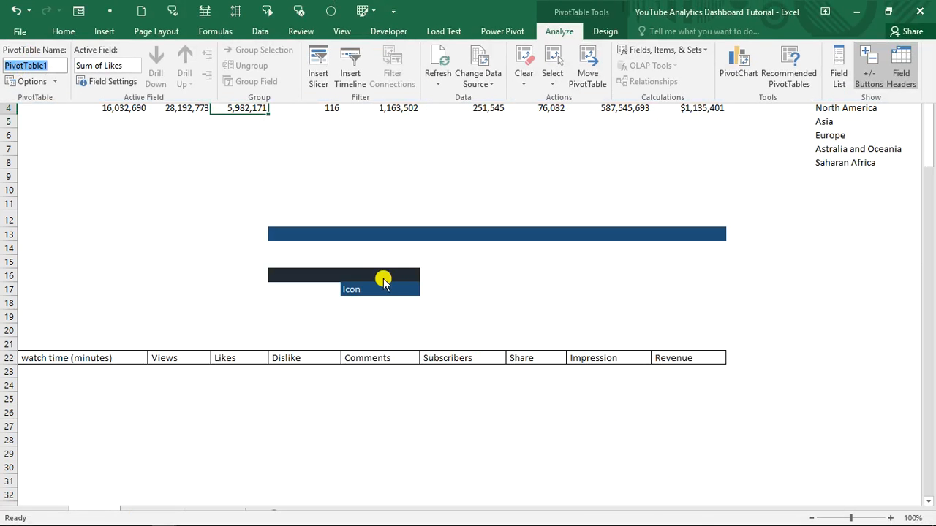
text(KPI's)
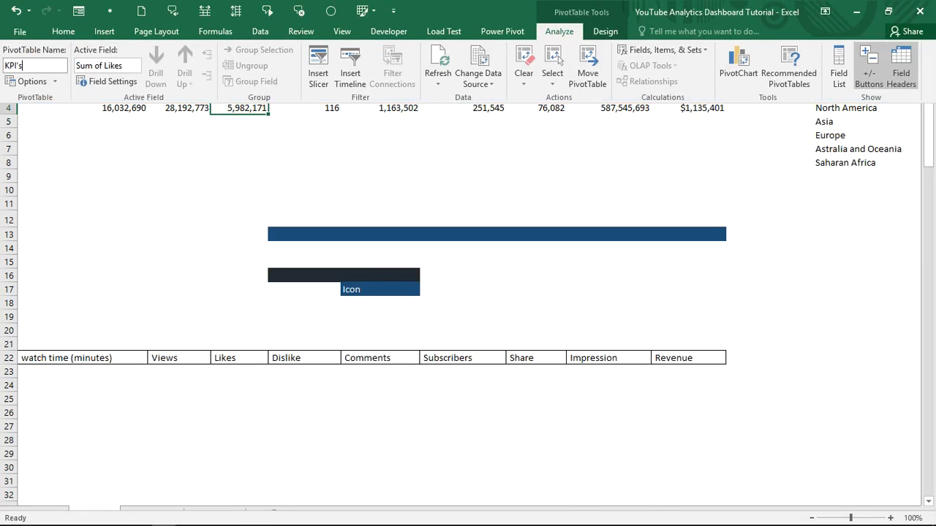
key(Return)
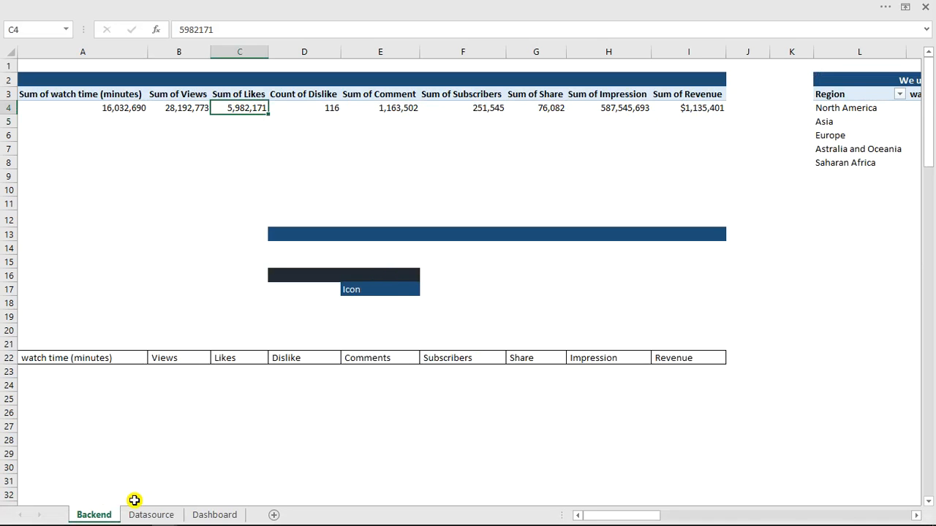
Insert Date Range and Country name slicers for the KPI's PivotTable and select both slicers together
click(228, 6)
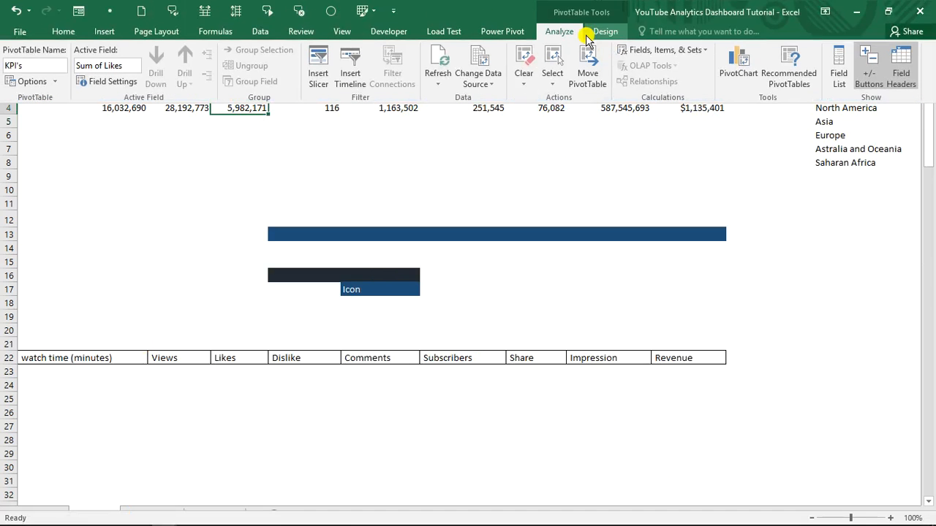
click(315, 64)
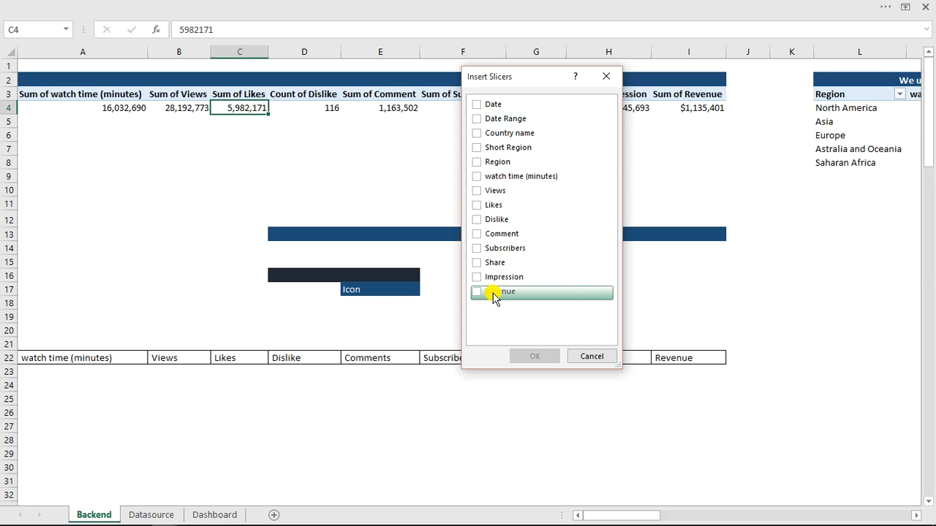
click(479, 121)
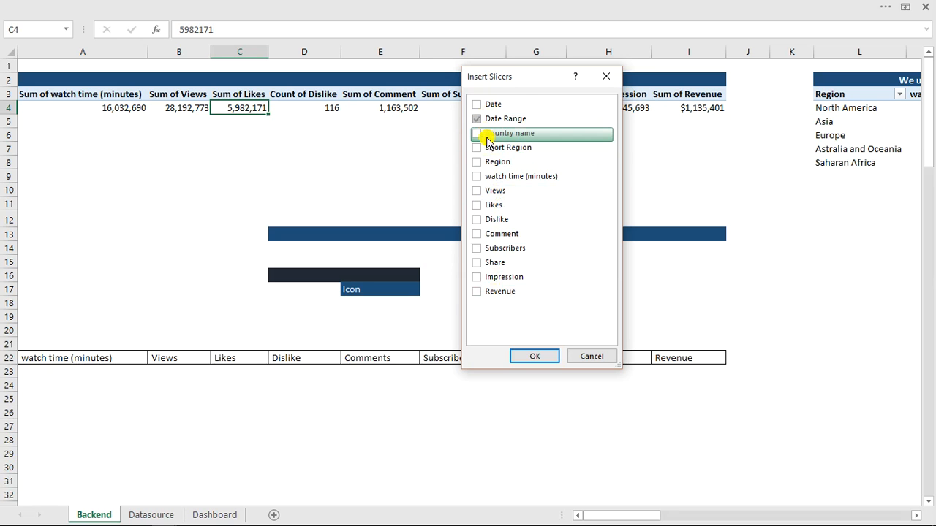
click(478, 136)
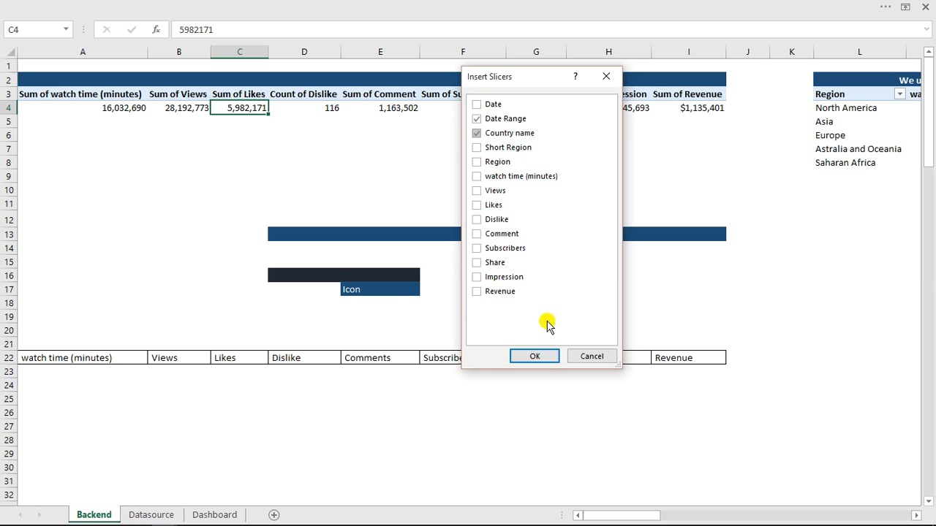
click(535, 356)
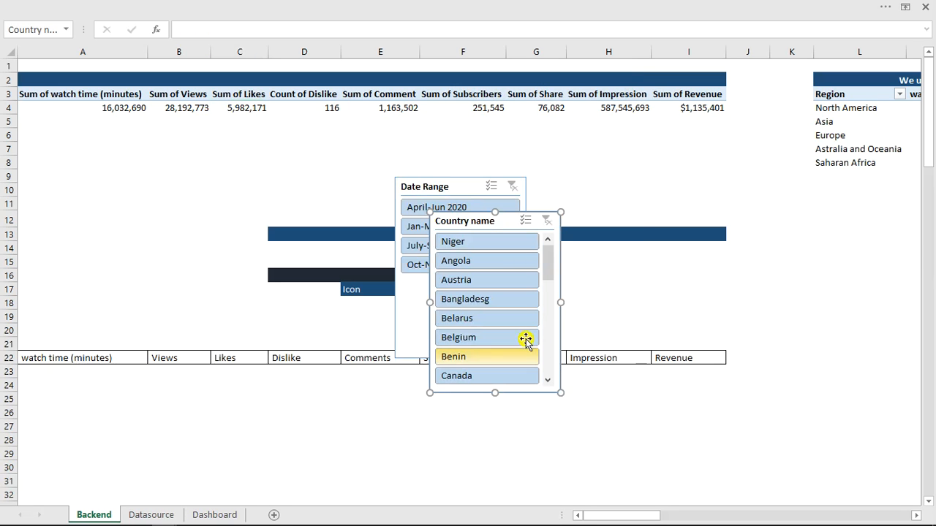
ctrl+click(467, 187)
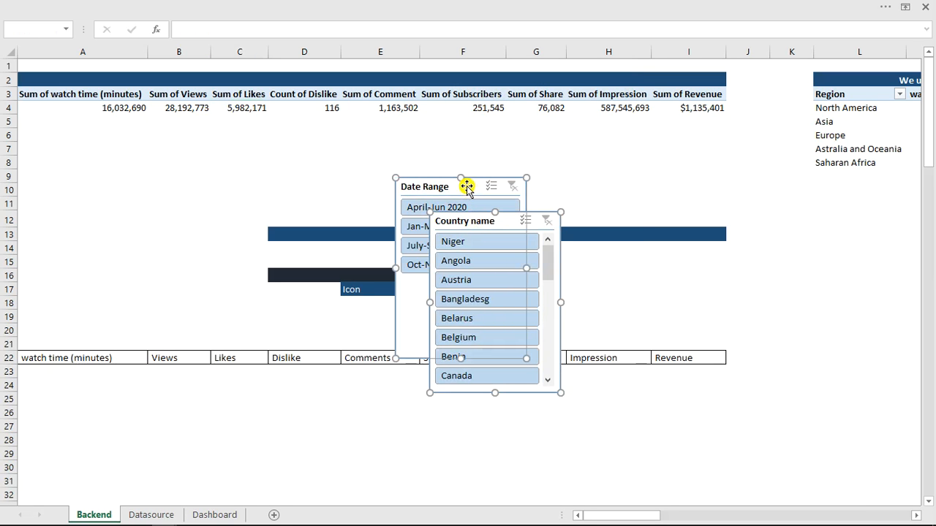
Try to move the Date Range and Country name slicers together from the Backend sheet to the Dashboard sheet
key(Escape)
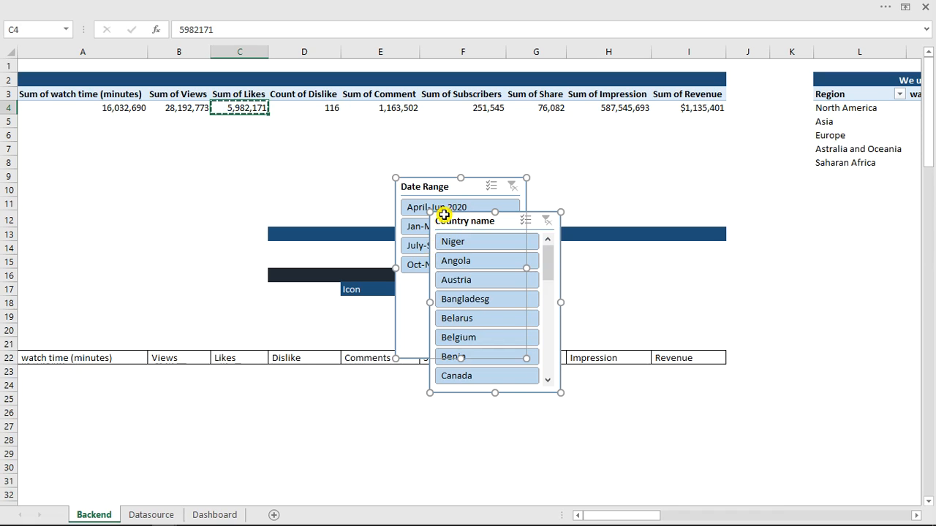
click(215, 515)
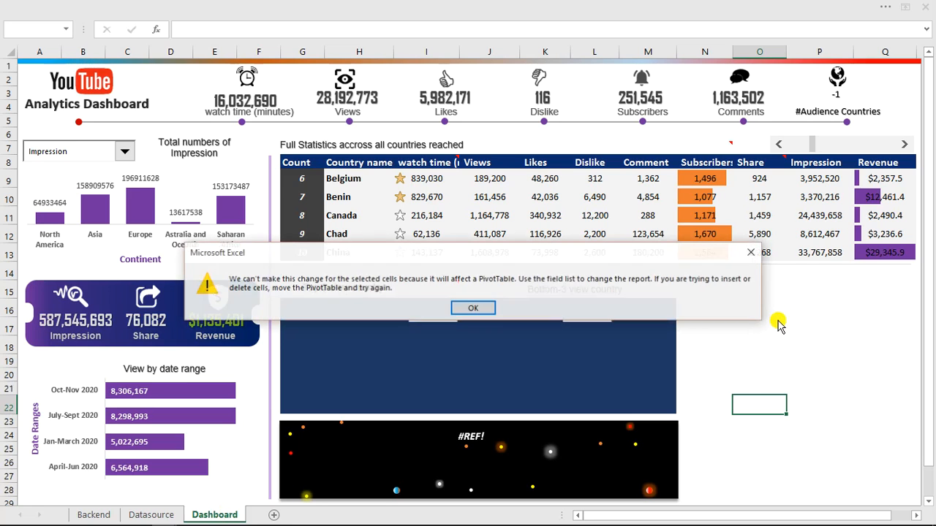
click(750, 252)
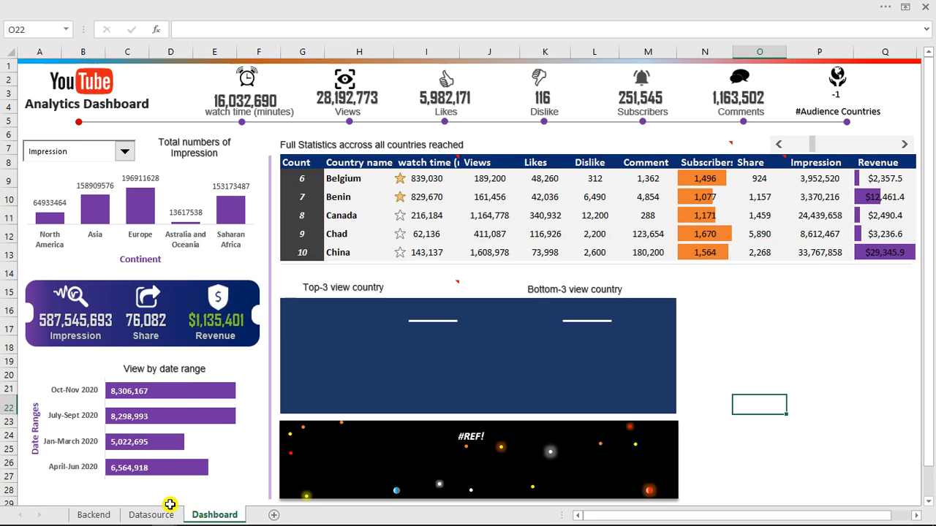
click(88, 515)
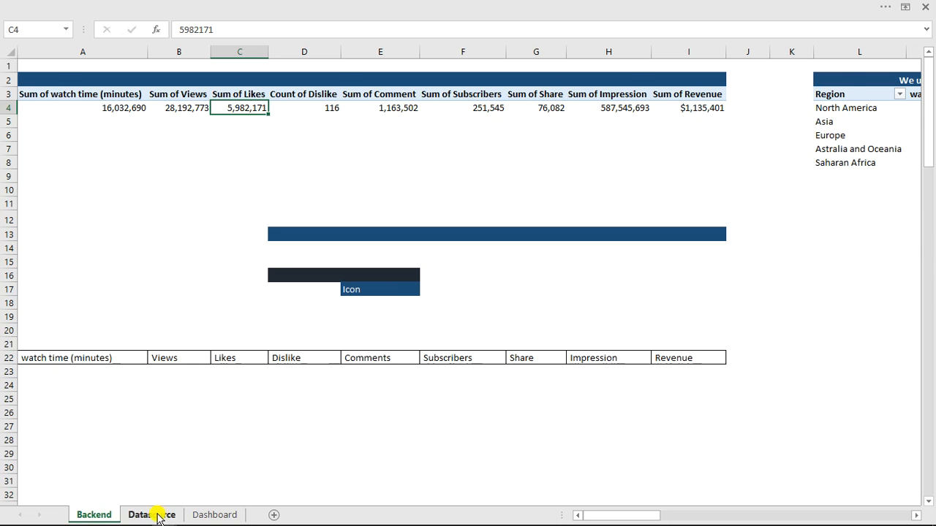
click(205, 514)
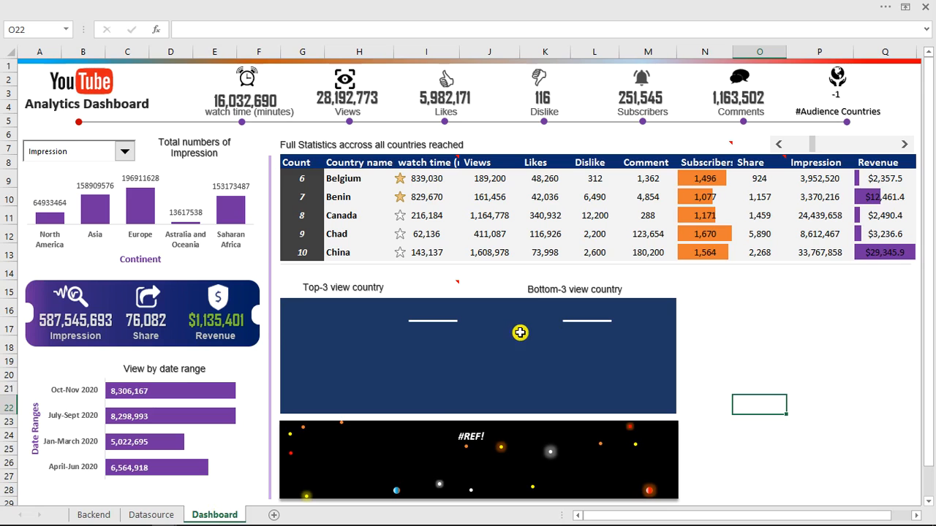
click(724, 323)
drag(636, 517, 839, 520)
click(761, 302)
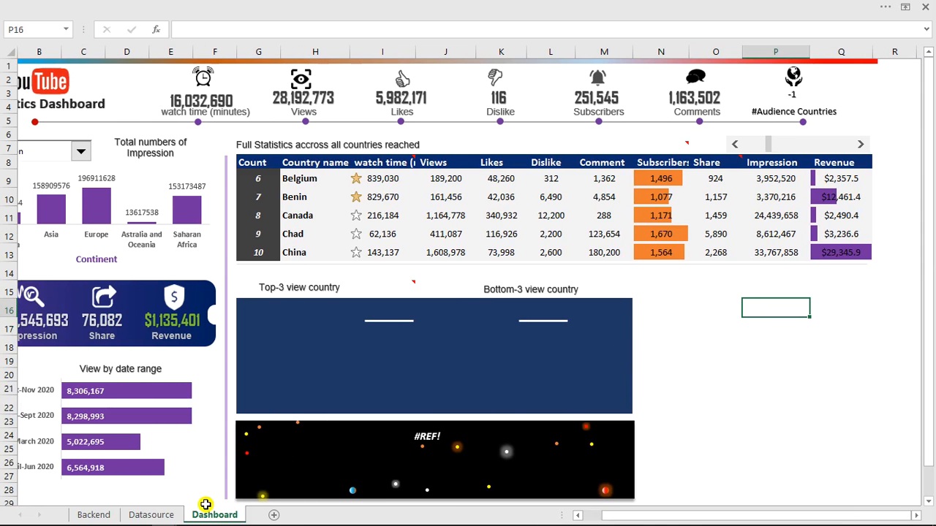
Check the Backend sheet for the slicers and try to paste them at cell O17 of the Dashboard sheet
click(108, 515)
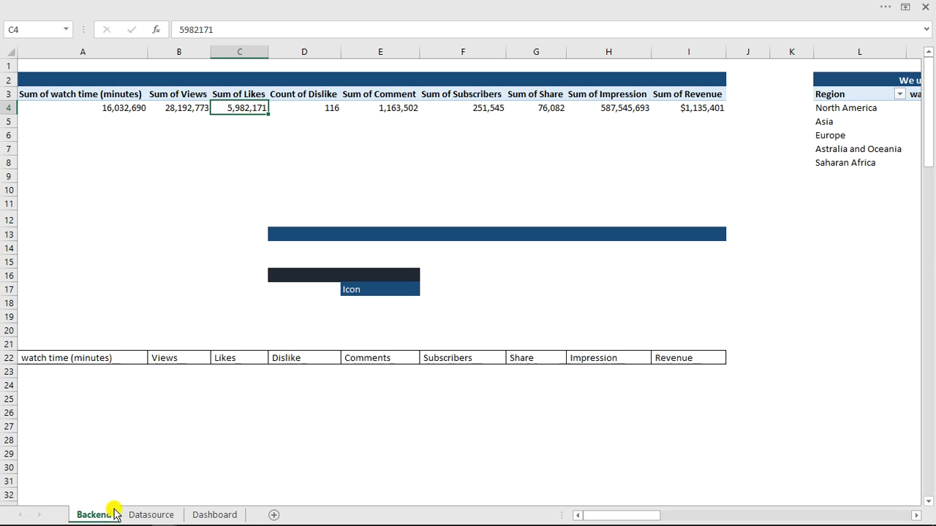
scroll(658, 324, down, 2)
scroll(658, 324, up, 2)
scroll(658, 325, up, 1)
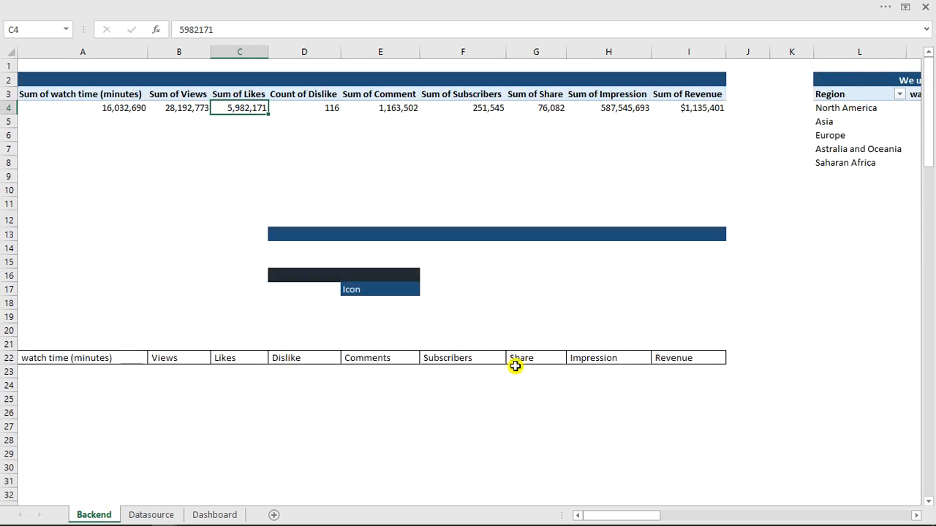
right_click(697, 328)
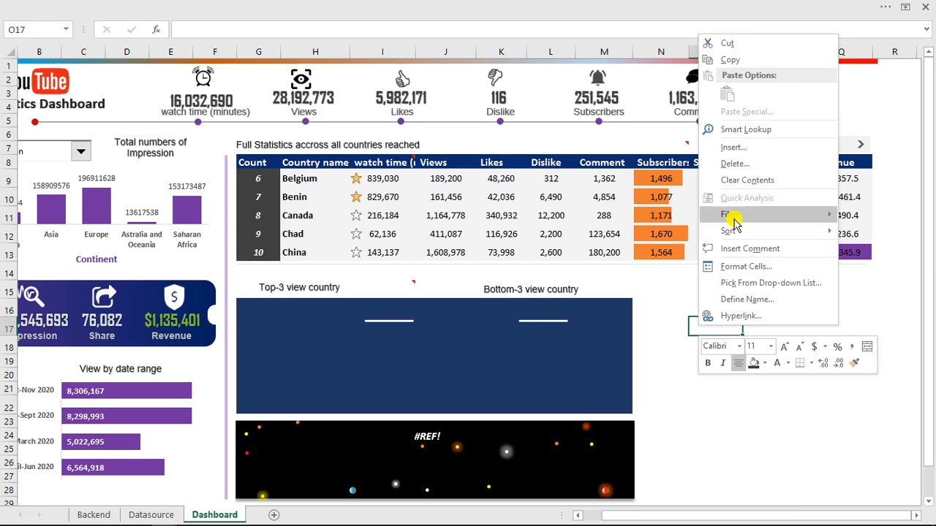
click(721, 407)
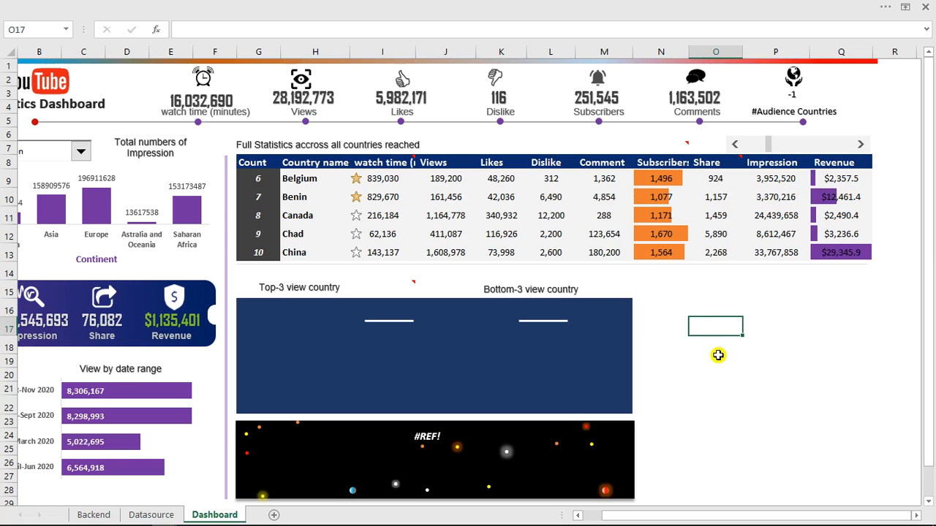
Insert Date Range and Country name slicers again for the totals PivotTable on the Backend sheet
click(94, 515)
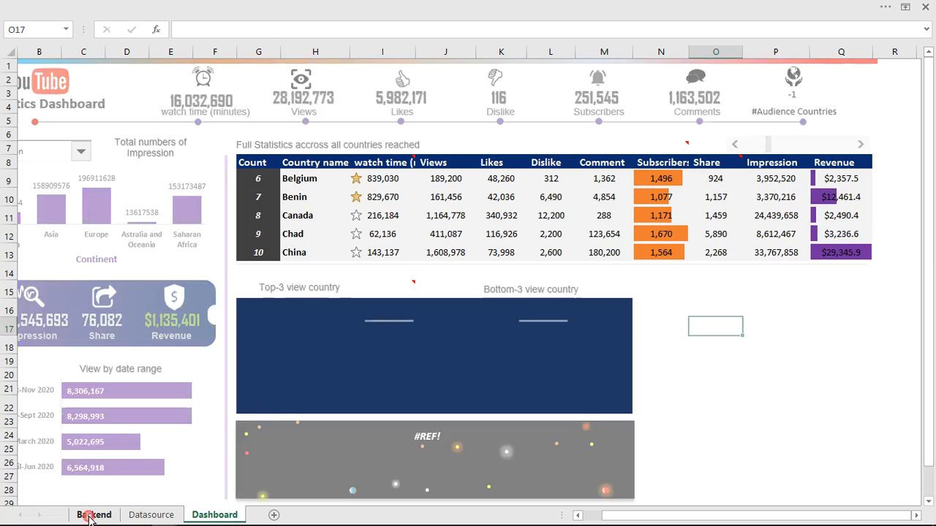
click(379, 213)
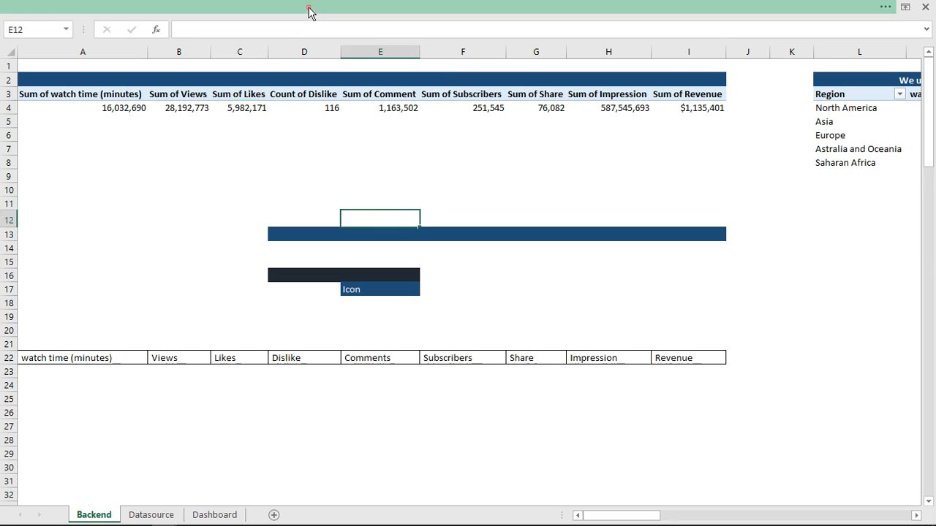
click(442, 5)
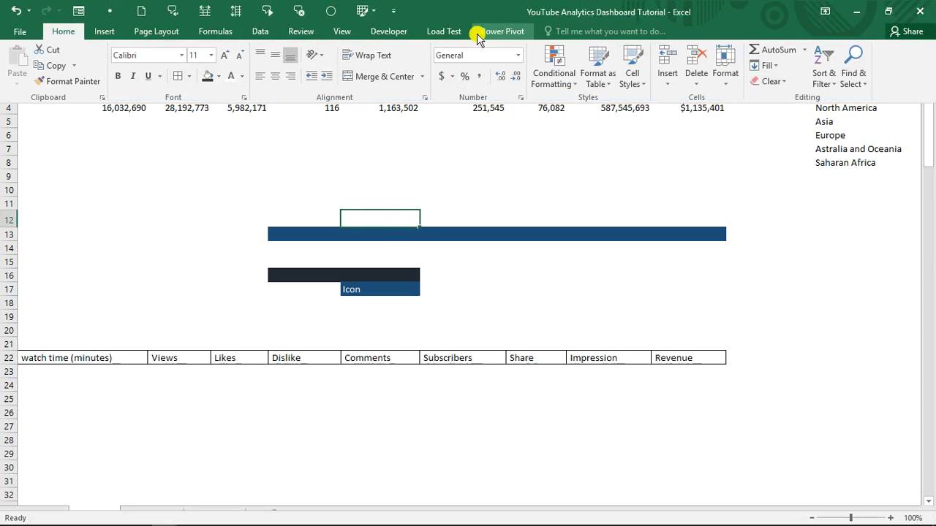
click(268, 174)
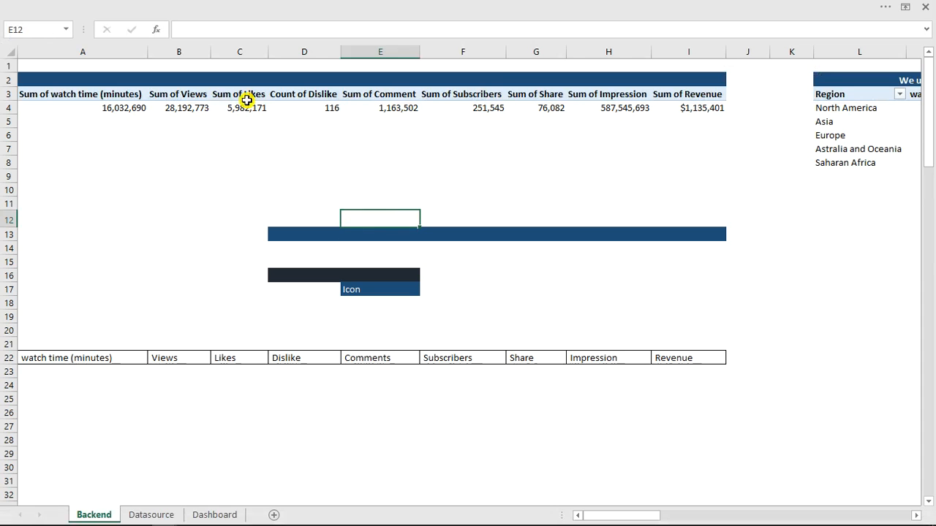
click(245, 113)
click(495, 8)
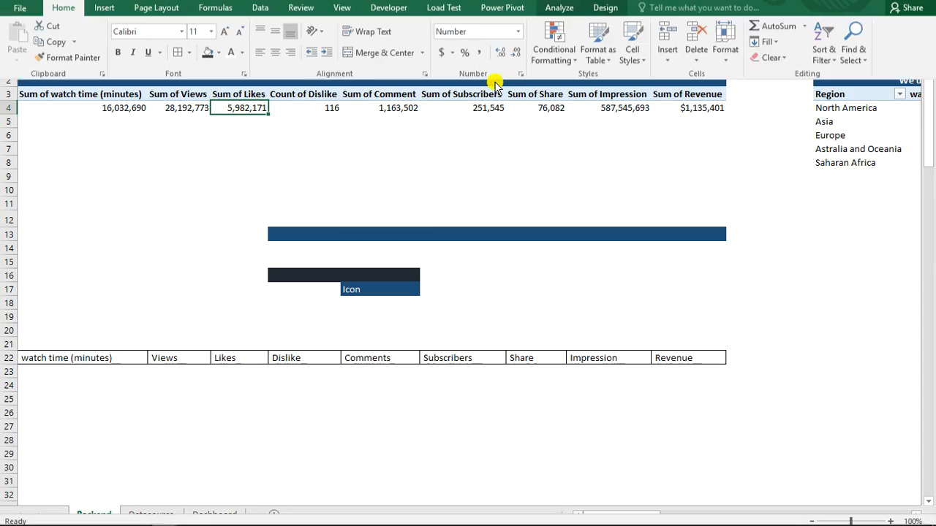
click(559, 31)
click(335, 84)
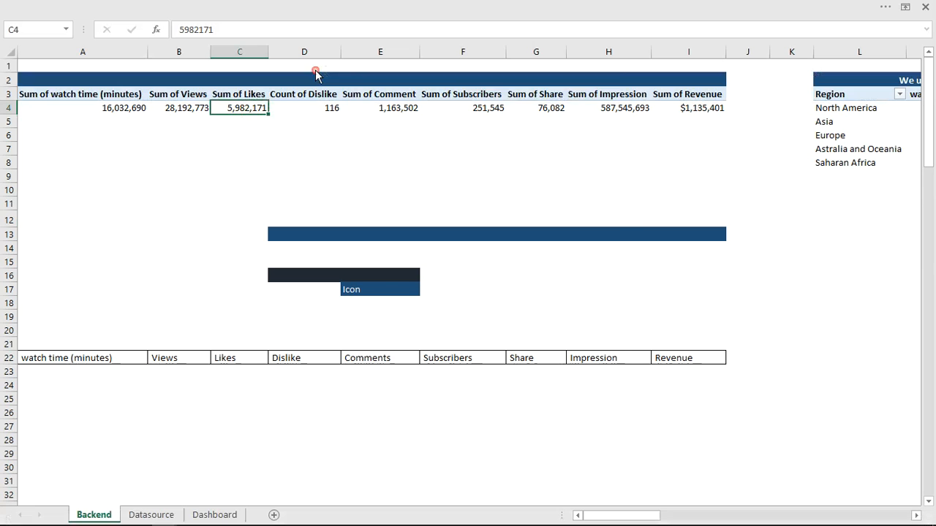
click(481, 121)
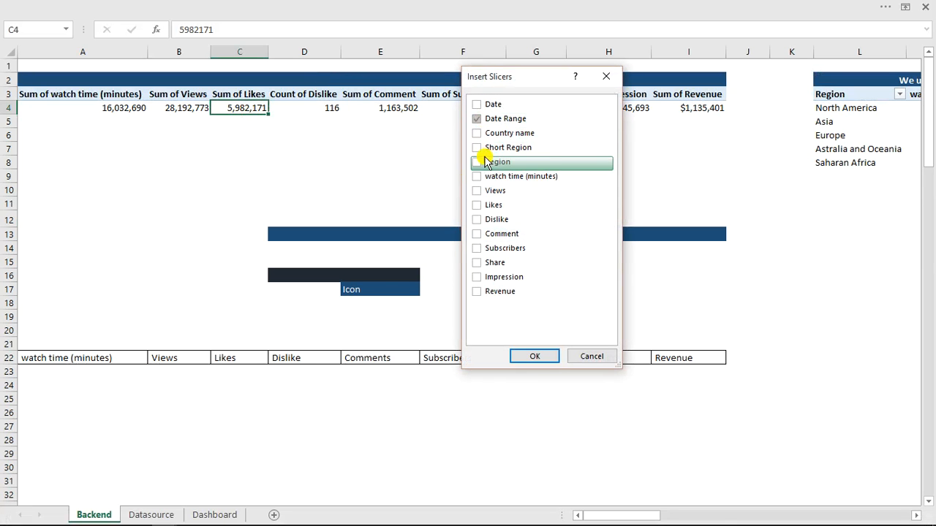
click(480, 135)
click(535, 356)
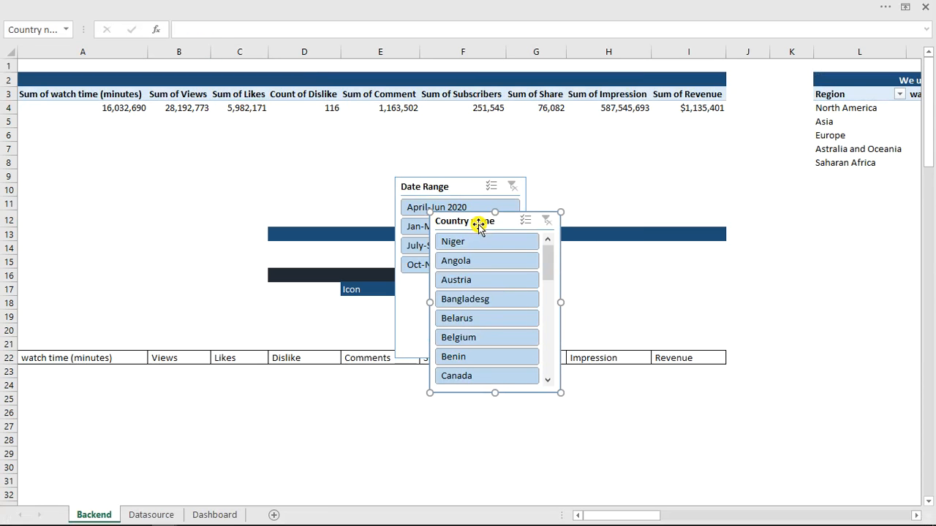
Move the Country name slicer to cell N15 of the Dashboard sheet with the destination theme, and filter it by Angola
key(ctrl+x)
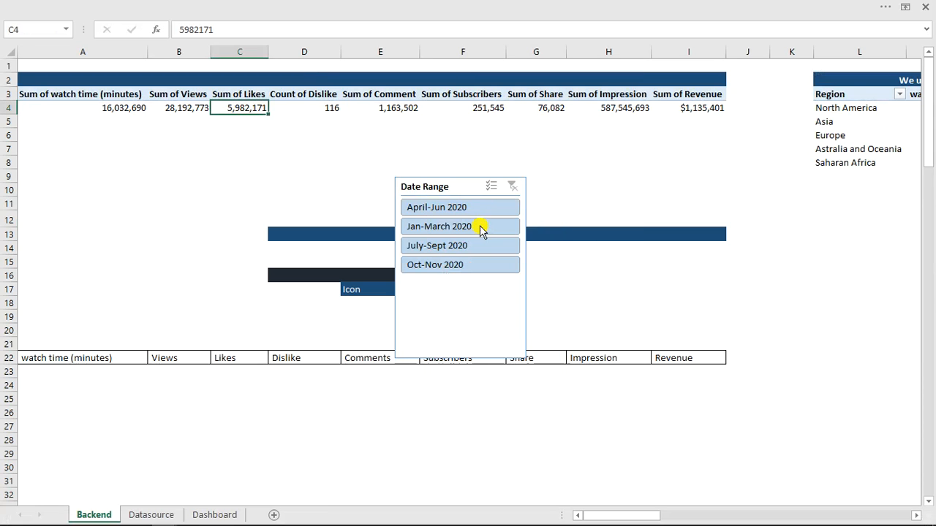
click(215, 516)
click(673, 291)
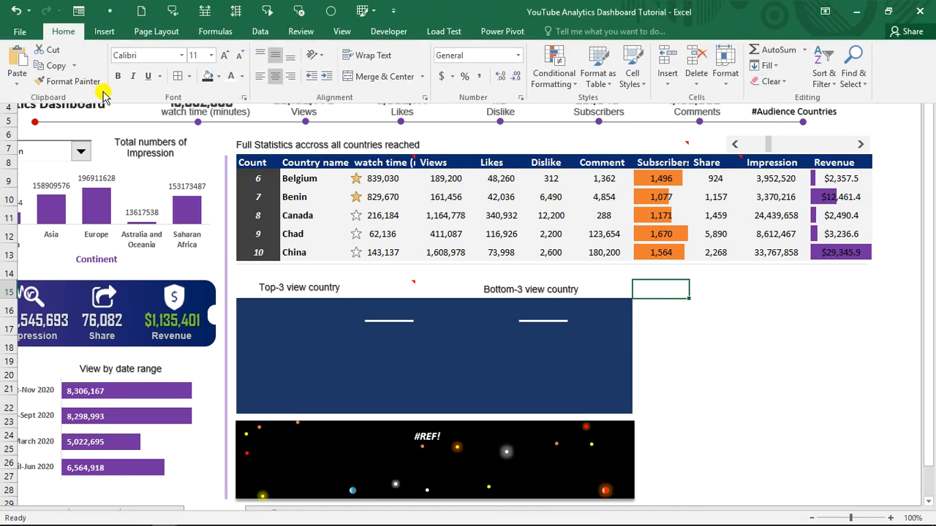
click(16, 84)
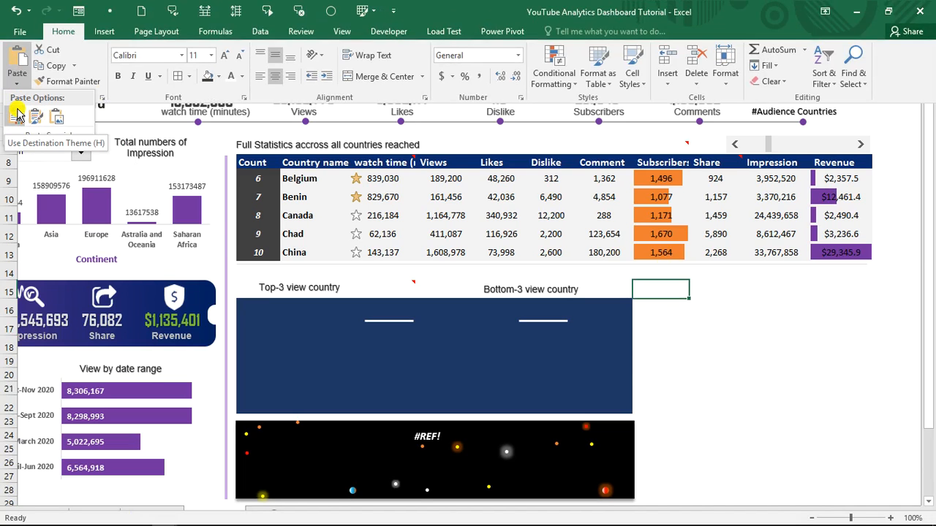
click(18, 114)
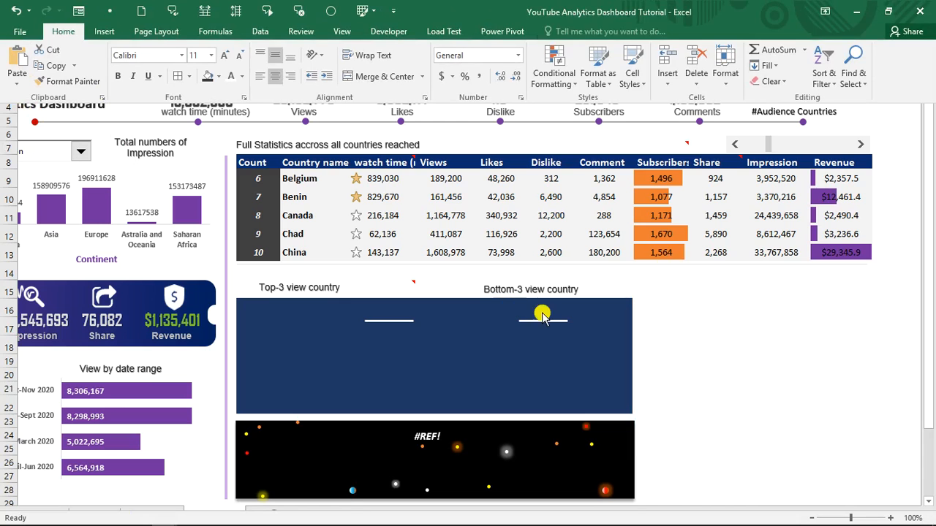
click(698, 315)
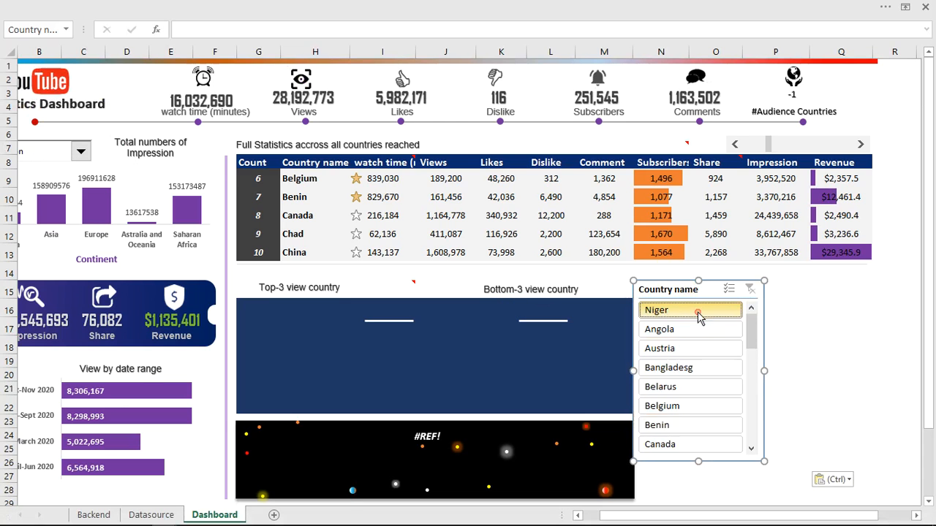
click(701, 333)
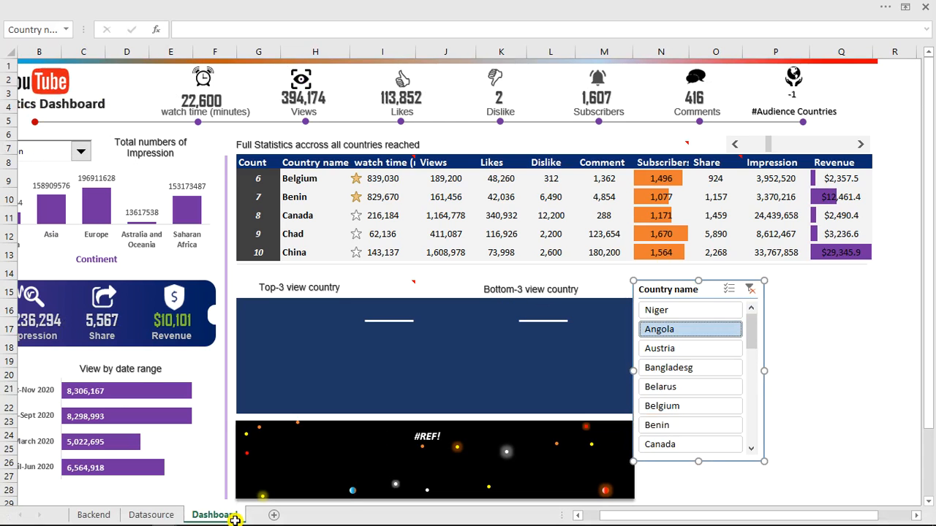
Move the Date Range slicer from the Backend sheet to the Dashboard sheet and place it directly beside the Country name slicer
click(94, 514)
key(ctrl+v)
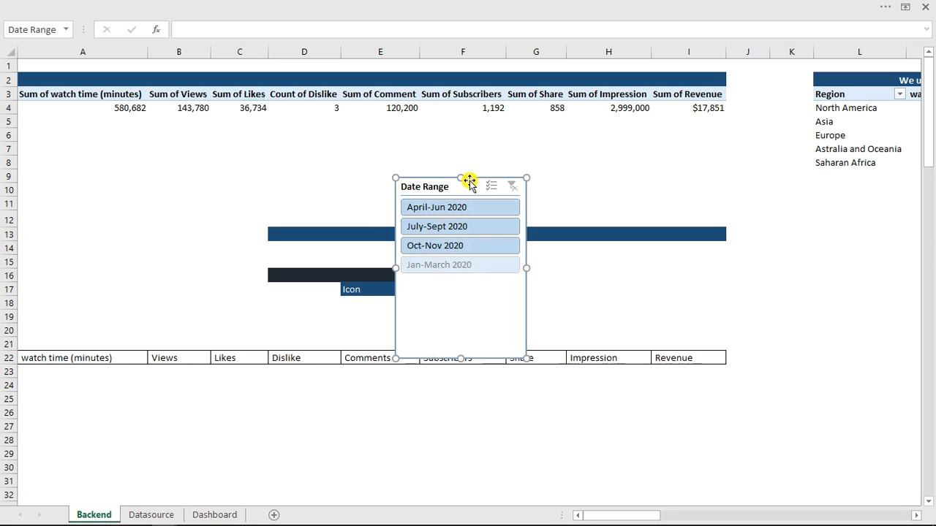
key(Escape)
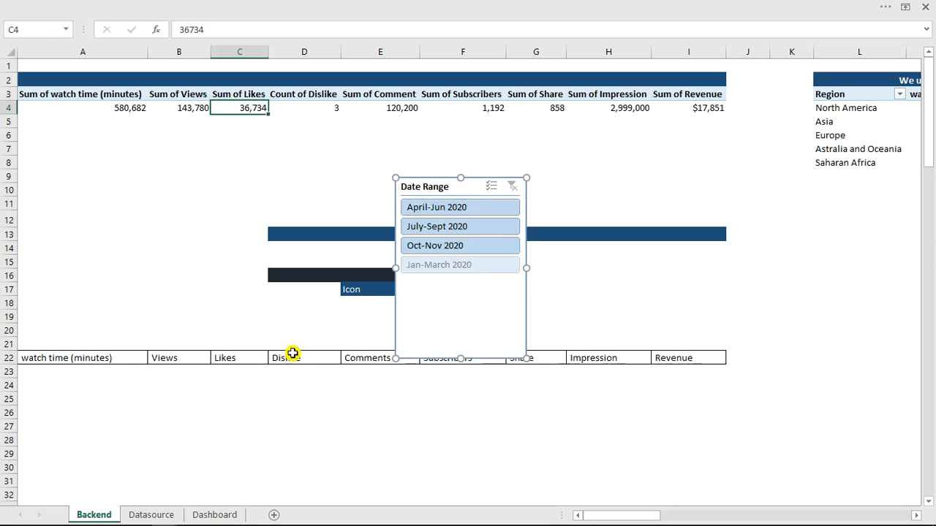
click(219, 515)
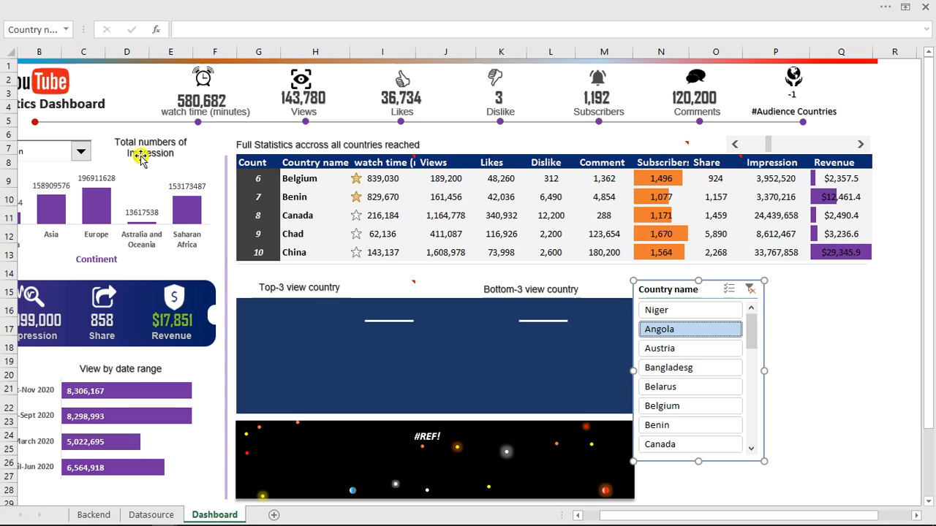
click(841, 308)
click(231, 6)
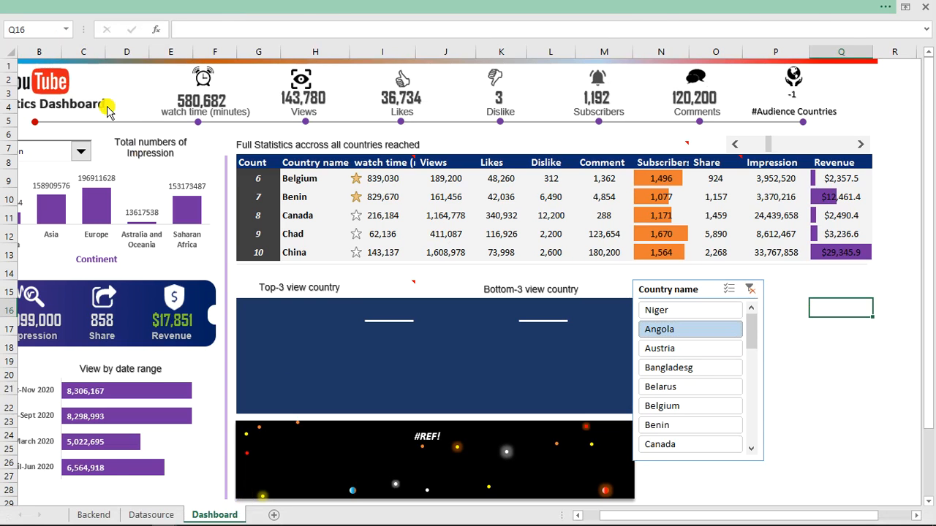
click(24, 85)
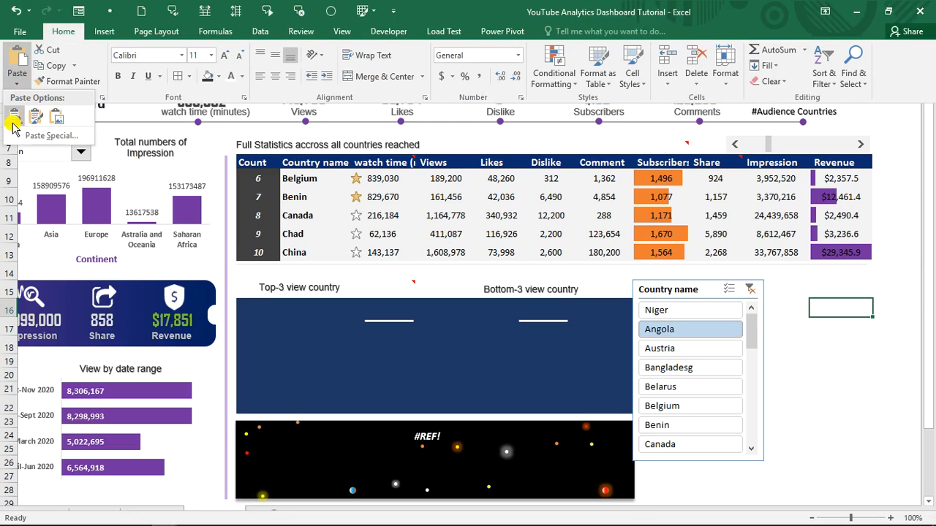
click(14, 118)
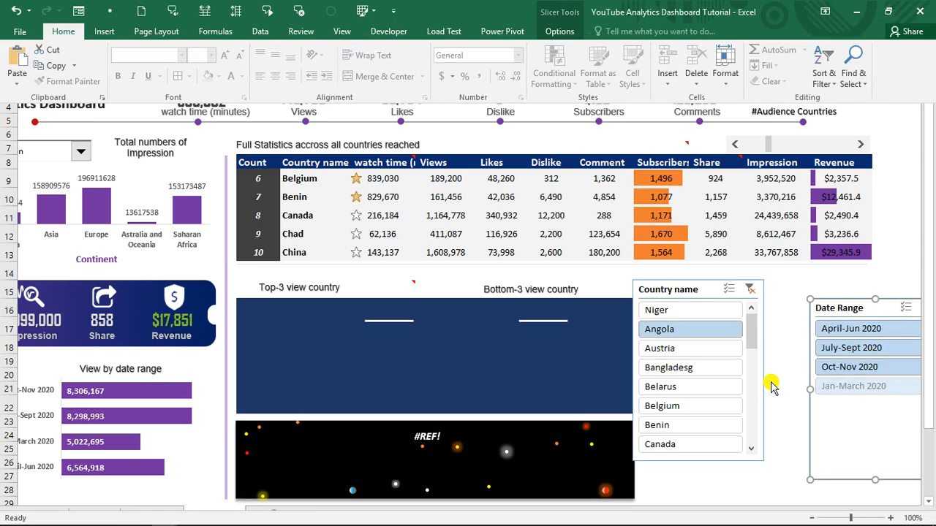
drag(892, 300, 807, 285)
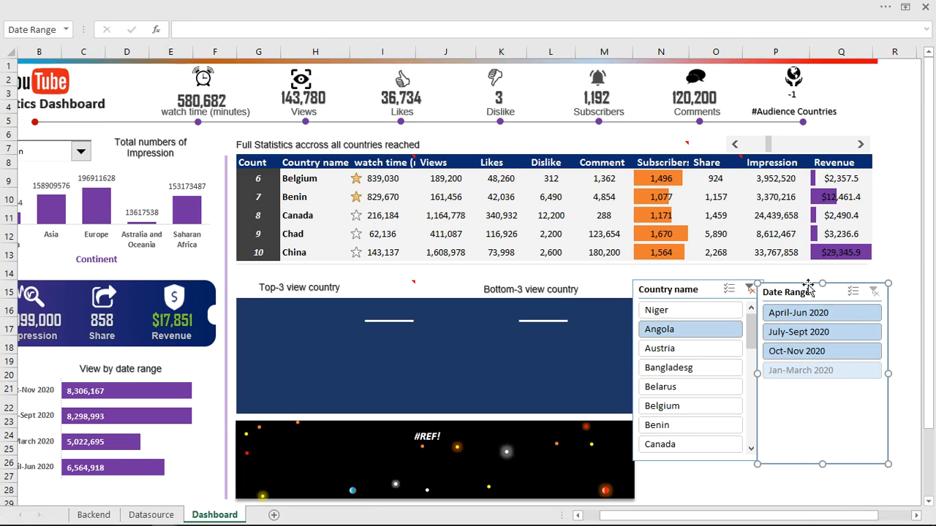
Set the Date Range slicer to hide items with no data
right_click(807, 291)
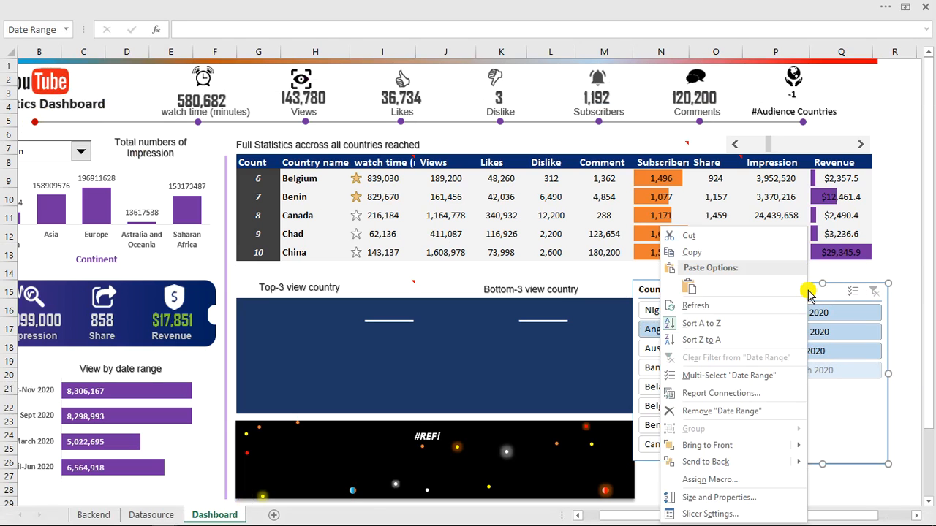
click(704, 513)
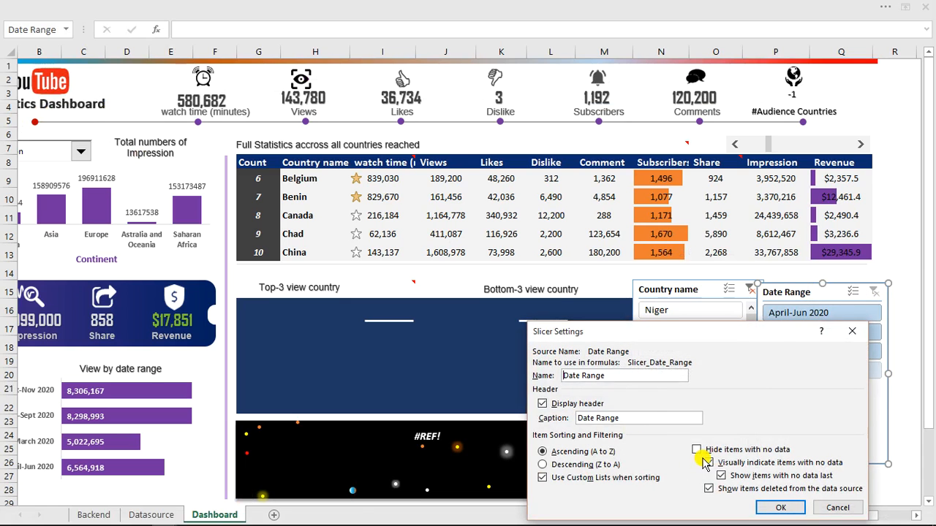
click(696, 449)
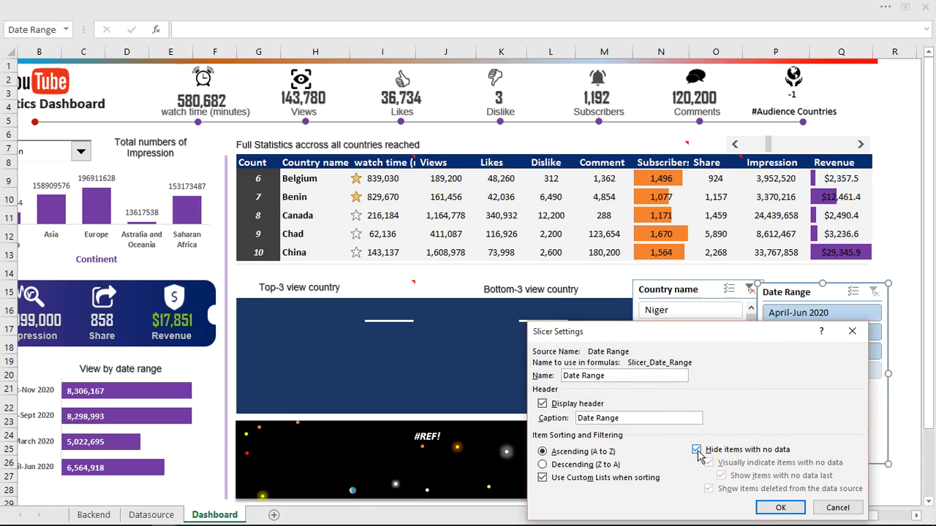
click(773, 510)
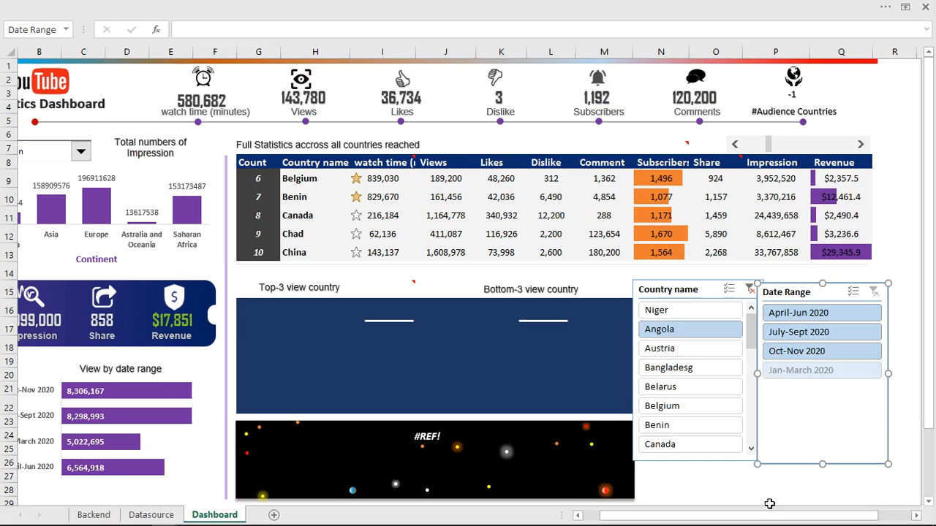
Set the Country name slicer to hide items with no data
click(695, 291)
right_click(693, 290)
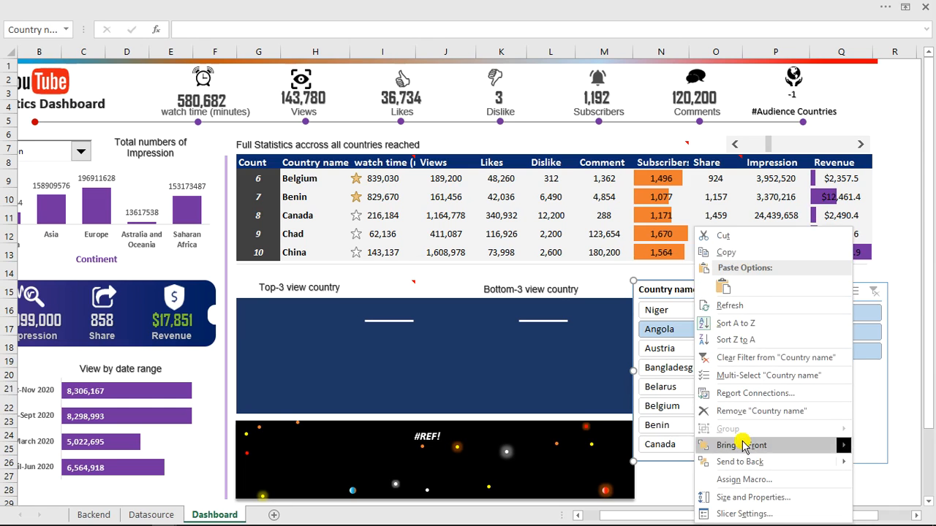
click(726, 516)
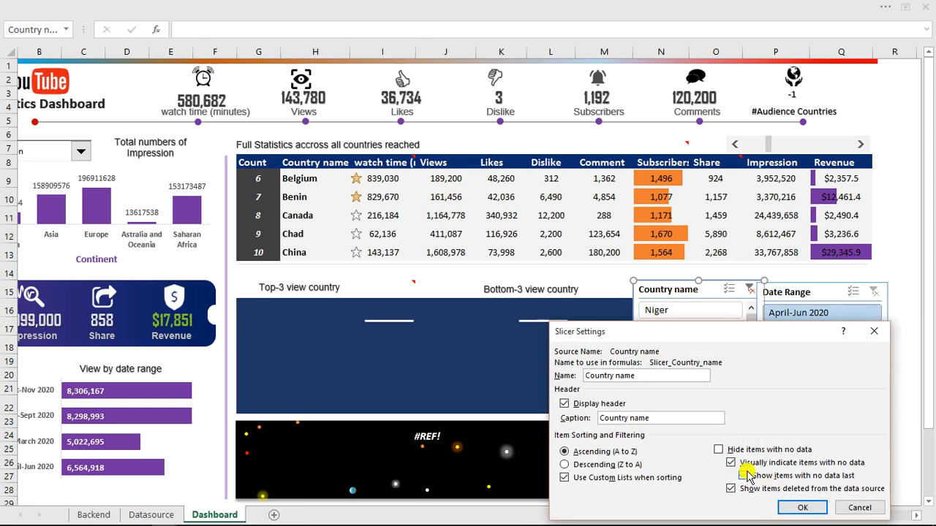
click(720, 451)
click(802, 507)
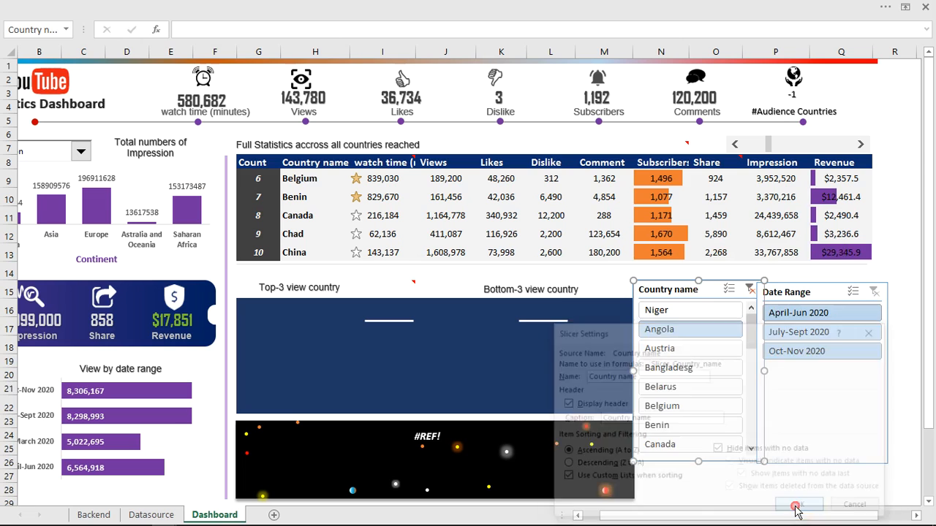
Move the Date Range slicer aside over the blue panel and arrange the Country name slicer's buttons in 4 columns
drag(813, 294, 424, 310)
drag(678, 290, 691, 296)
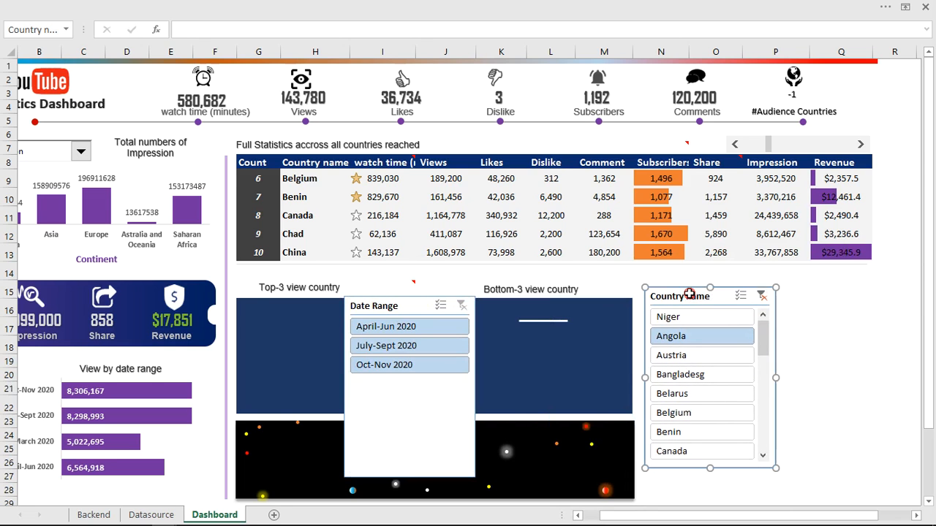
click(556, 6)
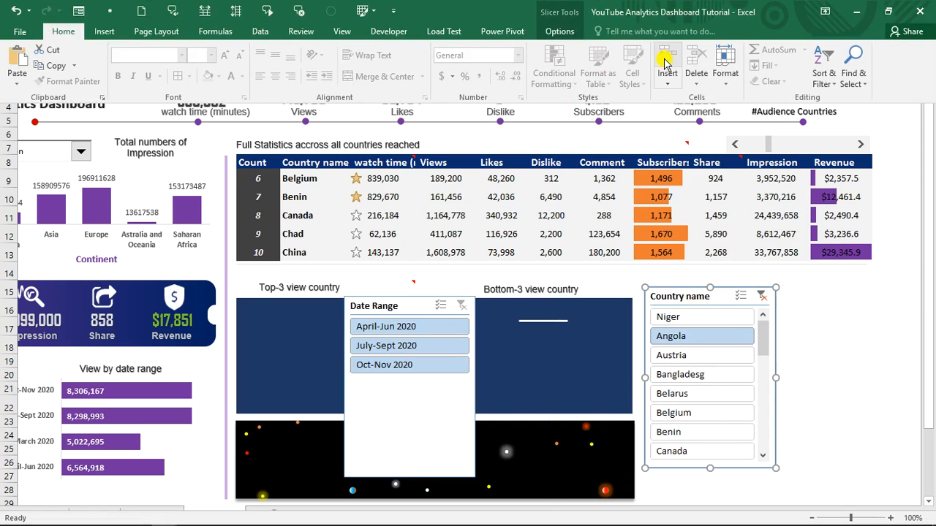
click(562, 33)
click(723, 46)
click(723, 47)
click(723, 47)
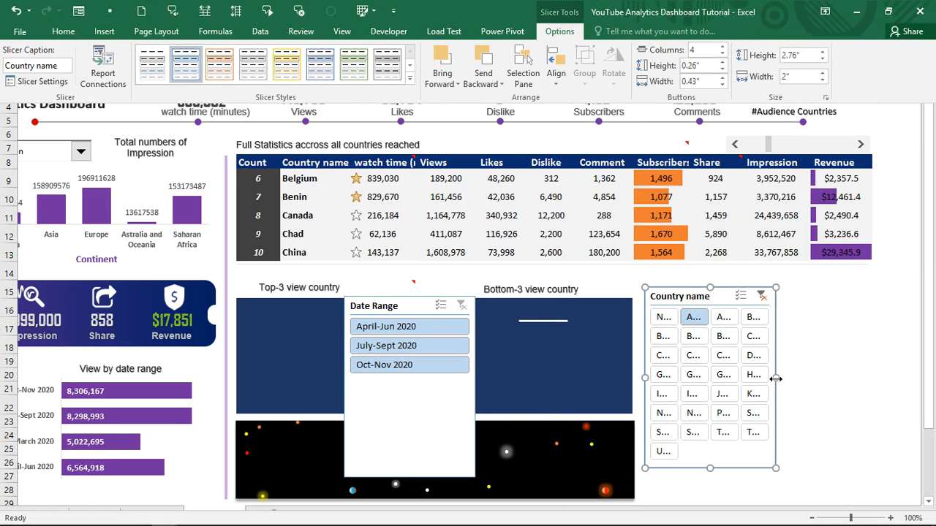
Resize the Country name slicer to about 3.73 by 1.83 inches and fit it beside the blue panel under the statistics table
click(776, 379)
drag(780, 377, 884, 374)
drag(738, 519, 702, 521)
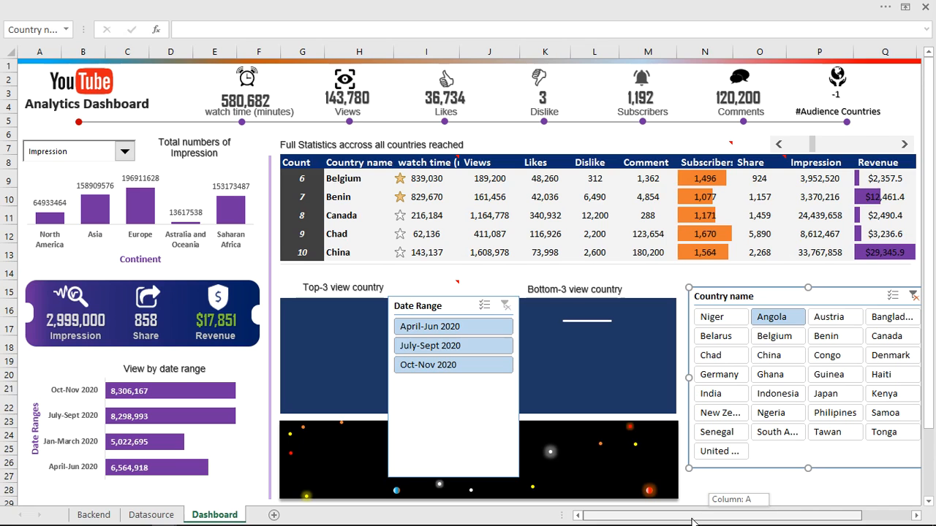
drag(755, 296, 748, 296)
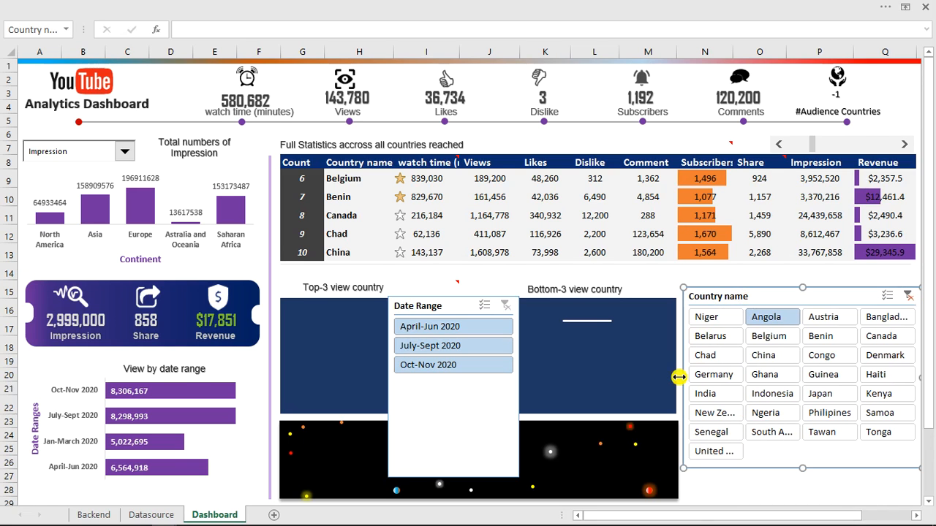
drag(680, 380, 678, 379)
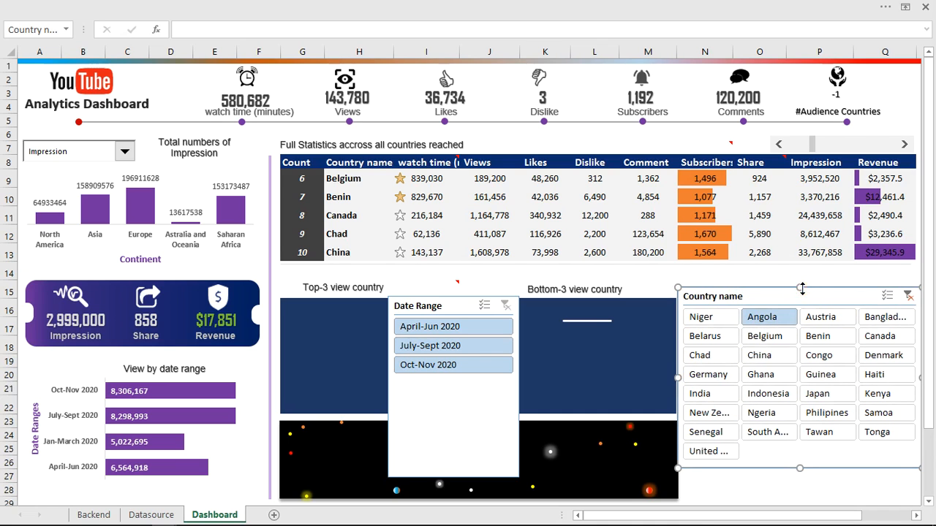
drag(802, 290, 802, 280)
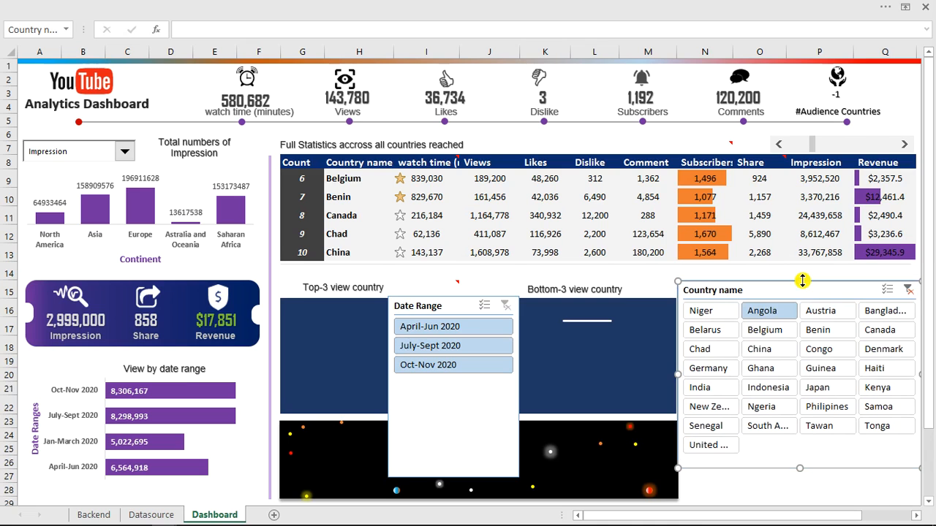
drag(800, 468, 806, 401)
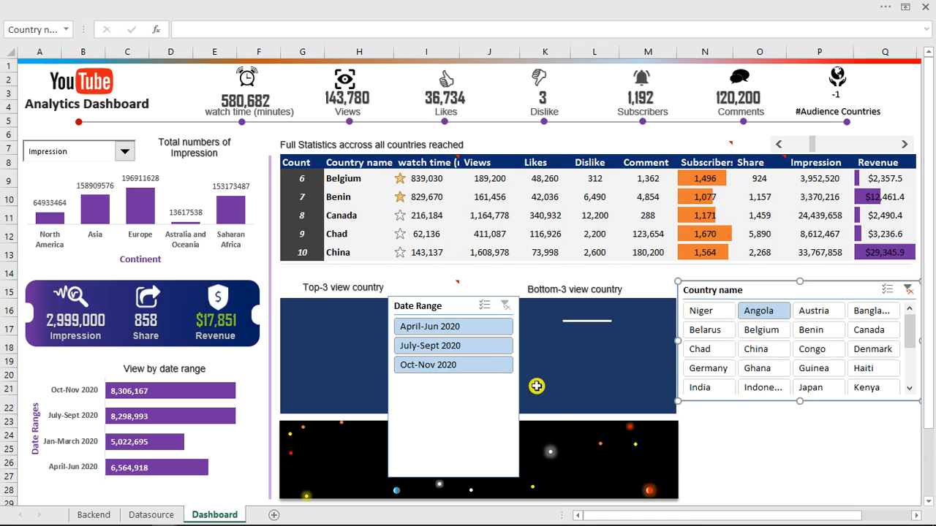
Move the Date Range slicer beneath the Country name slicer, aligned with its edge, and resize it to about 3.37 by 2.29 inches
drag(464, 306, 701, 364)
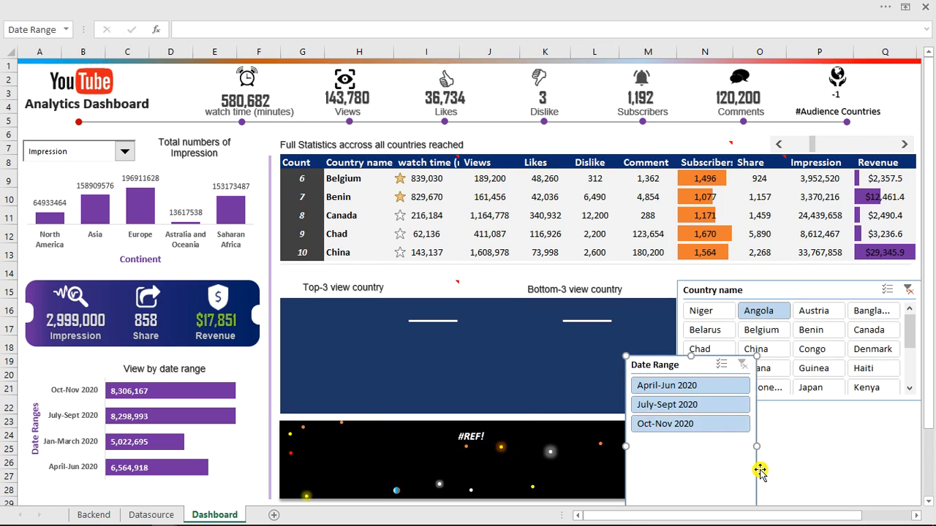
drag(755, 444, 845, 451)
drag(735, 356, 735, 386)
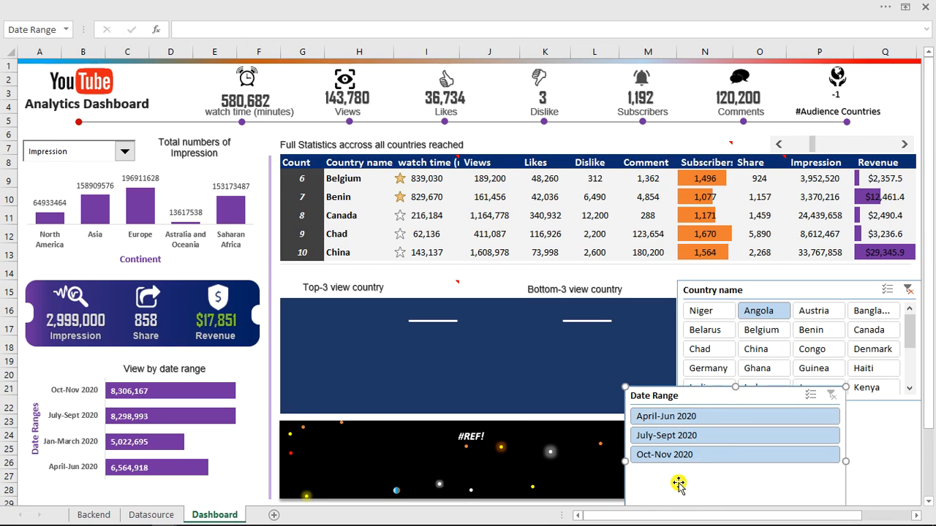
drag(726, 393, 779, 397)
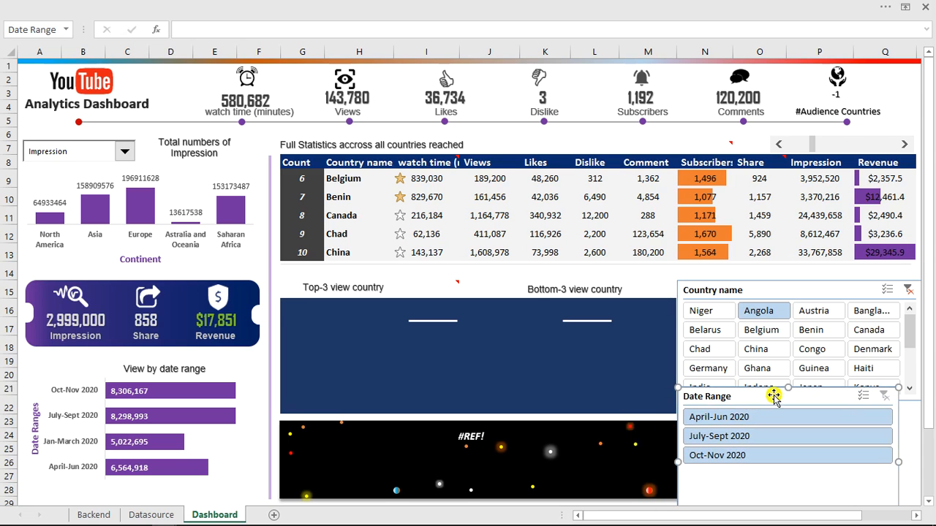
Arrange the Date Range slicer's buttons in 2 columns and fit it directly below the Country name slicer at about 3.7 by 1.48 inches
click(644, 3)
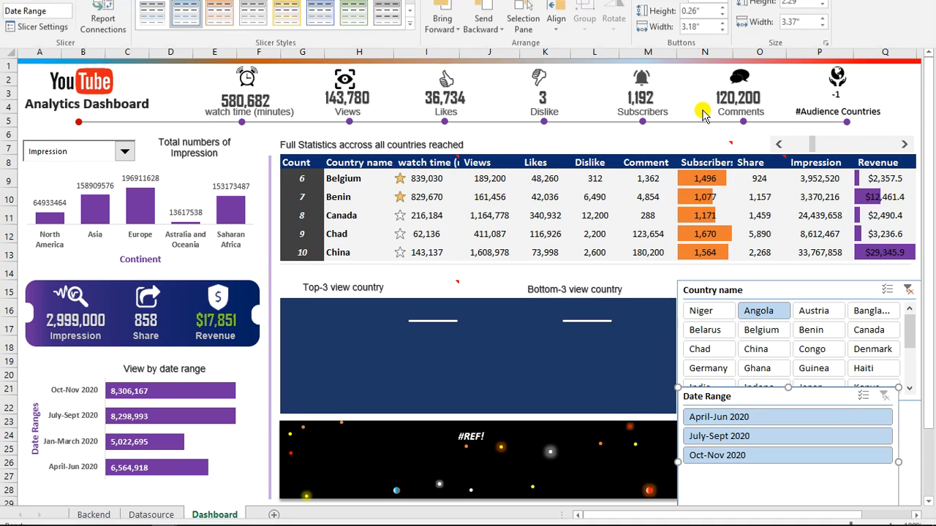
click(723, 48)
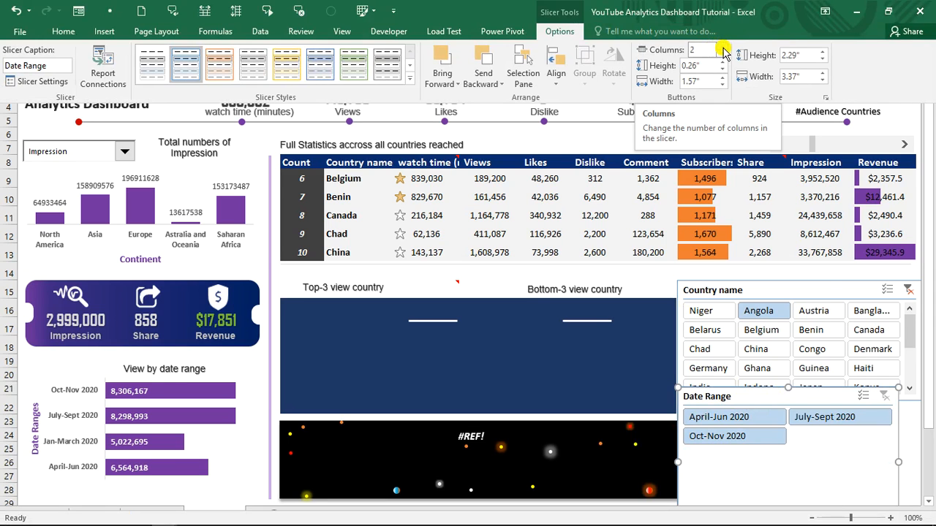
click(804, 394)
mouse_move(811, 395)
mouse_down()
mouse_move(827, 423)
mouse_move(798, 406)
mouse_move(808, 408)
mouse_up()
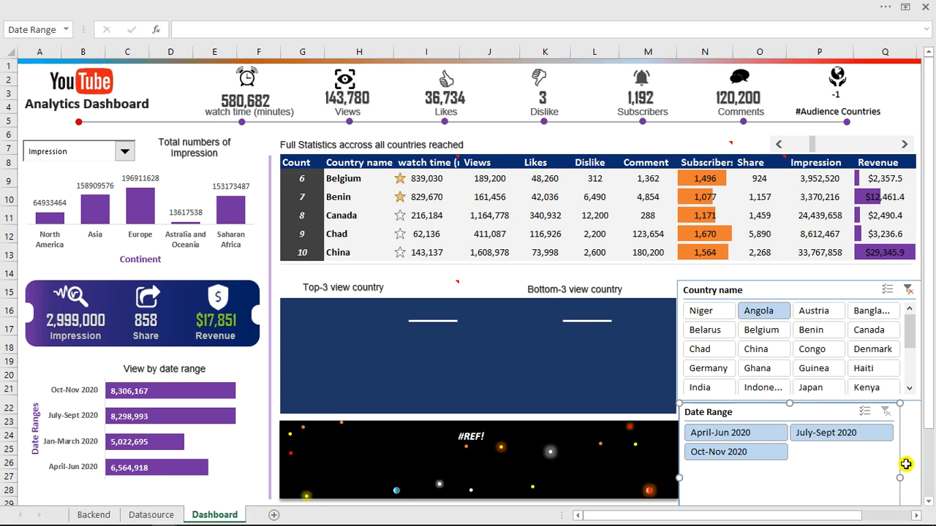
drag(900, 479, 746, 471)
drag(774, 515, 663, 515)
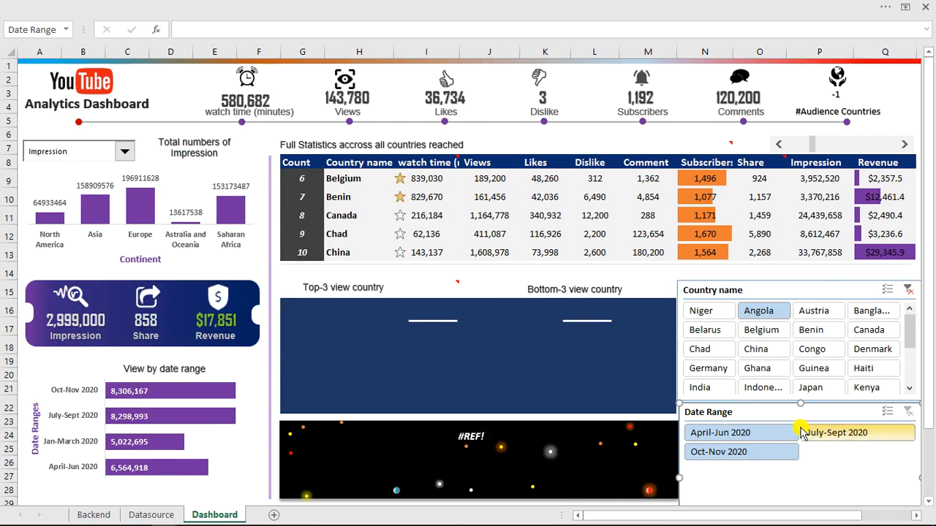
mouse_move(802, 405)
mouse_down()
mouse_move(800, 439)
mouse_move(801, 414)
mouse_up()
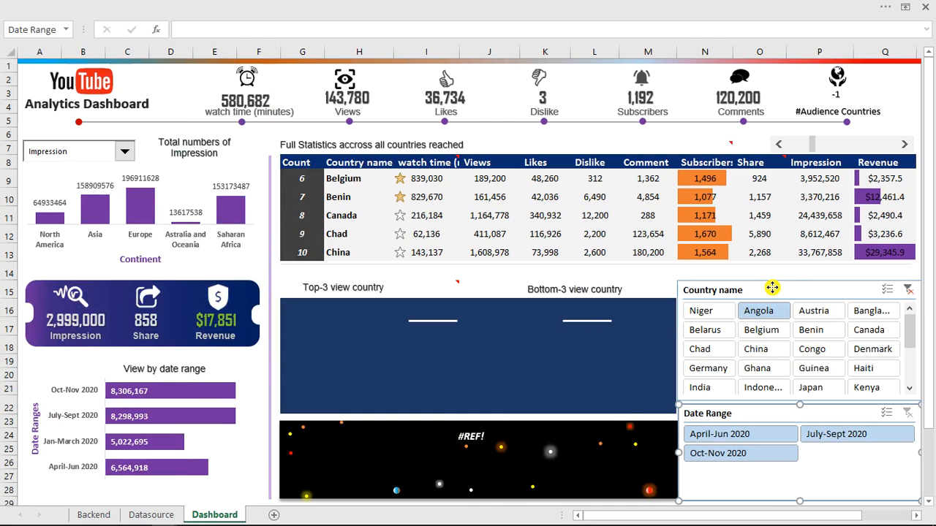
Clear the slicer filters and apply the light grey slicer style to both the Country name and Date Range slicers
click(908, 290)
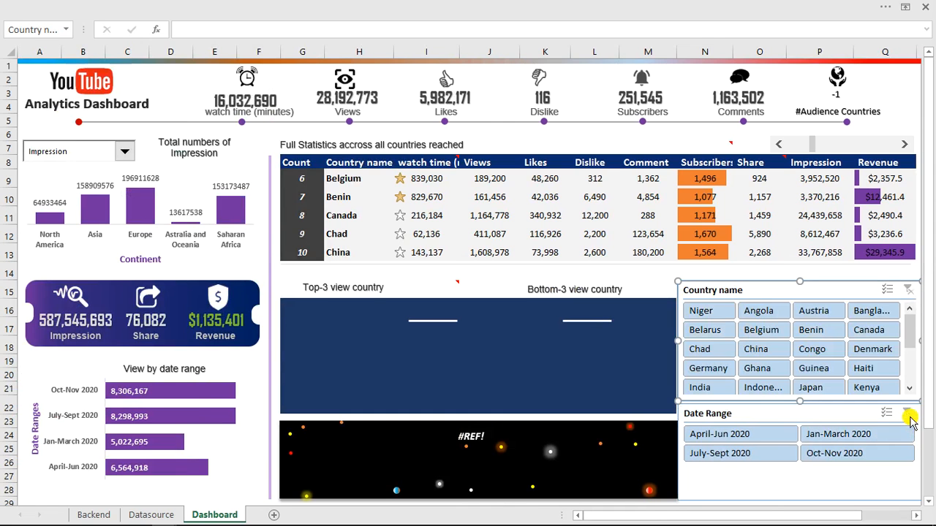
click(907, 414)
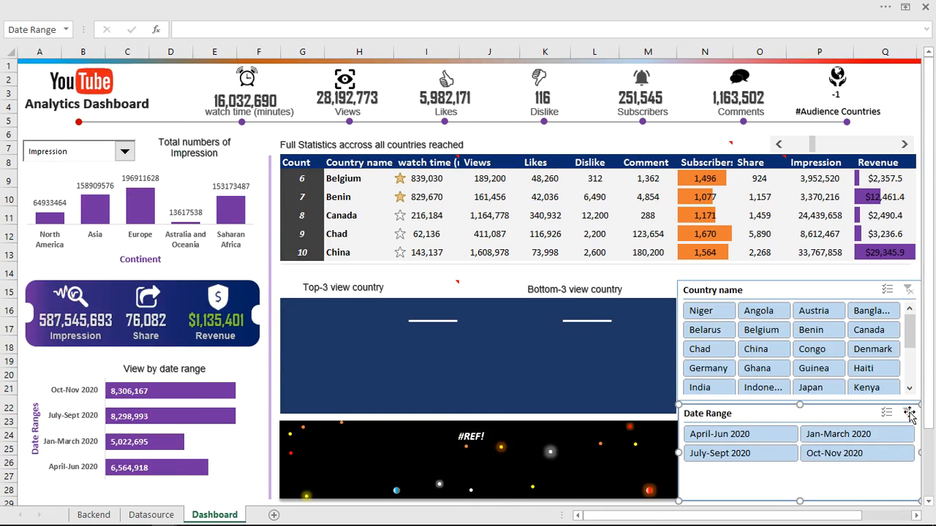
click(771, 292)
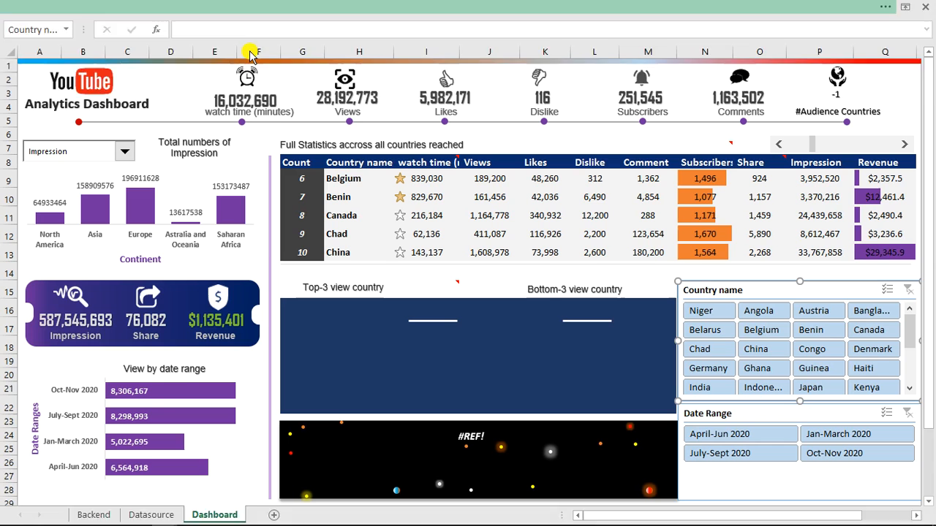
click(153, 72)
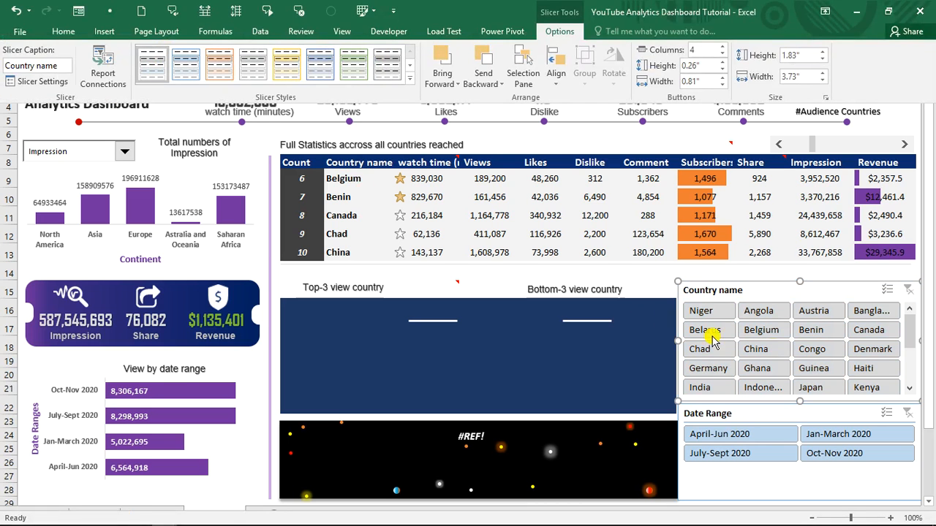
click(800, 413)
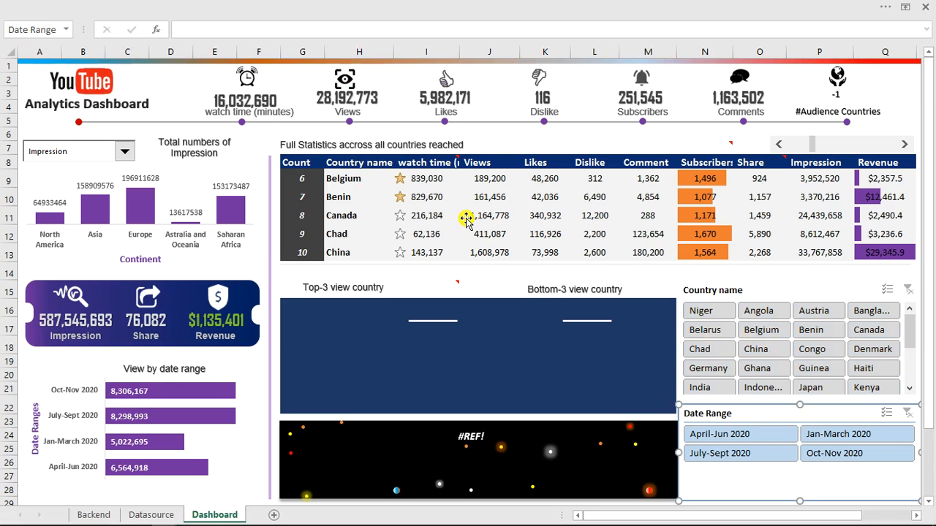
click(187, 8)
click(153, 71)
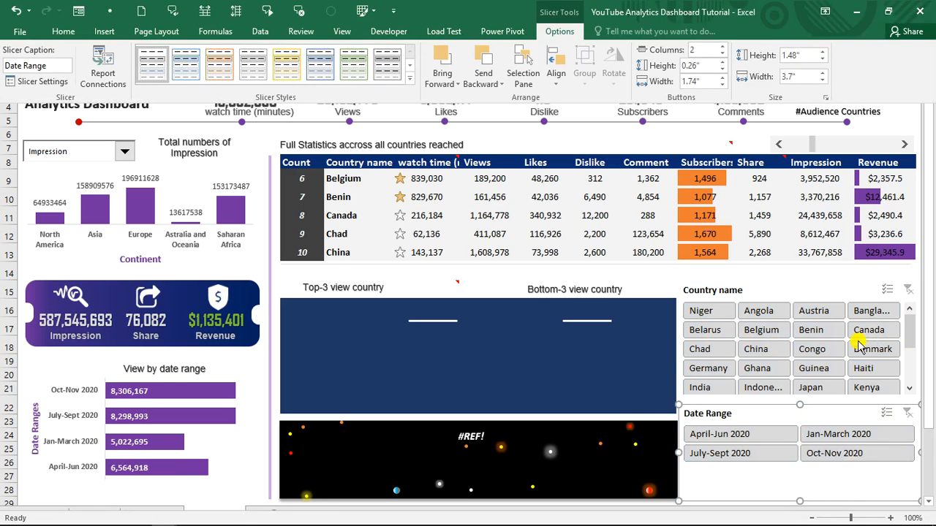
Connect the Country name slicer to the RegionRage PivotTable in addition to KPI's
click(776, 291)
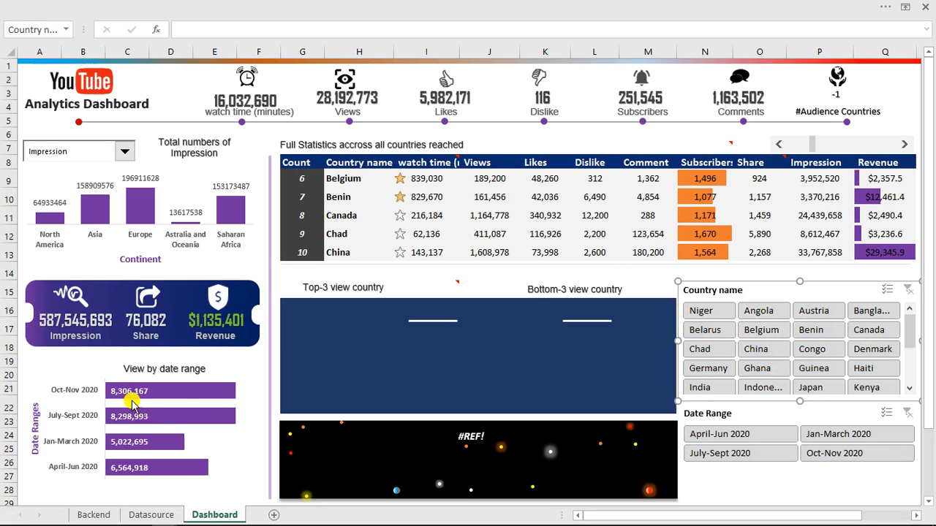
right_click(742, 313)
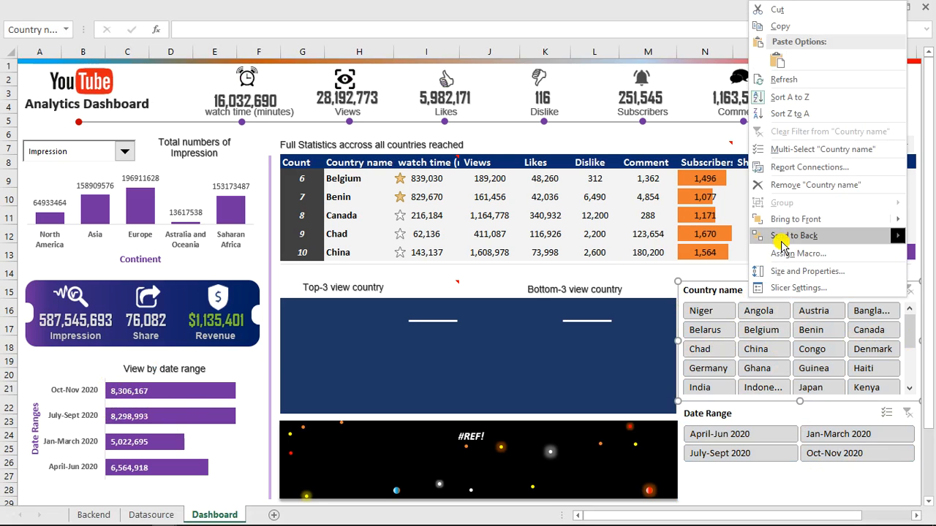
click(810, 172)
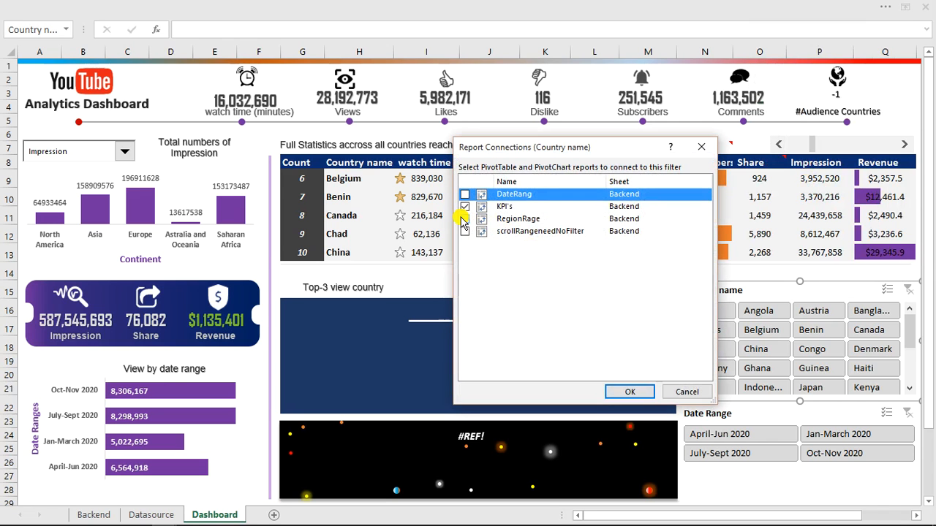
click(464, 219)
click(629, 392)
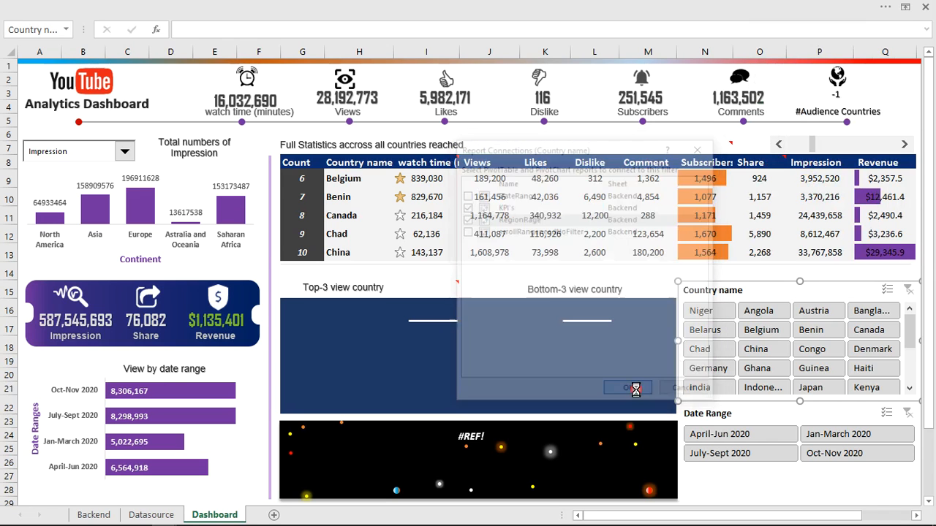
Test the Country name slicer by filtering the dashboard by Niger, followed by Angola
click(706, 337)
click(713, 314)
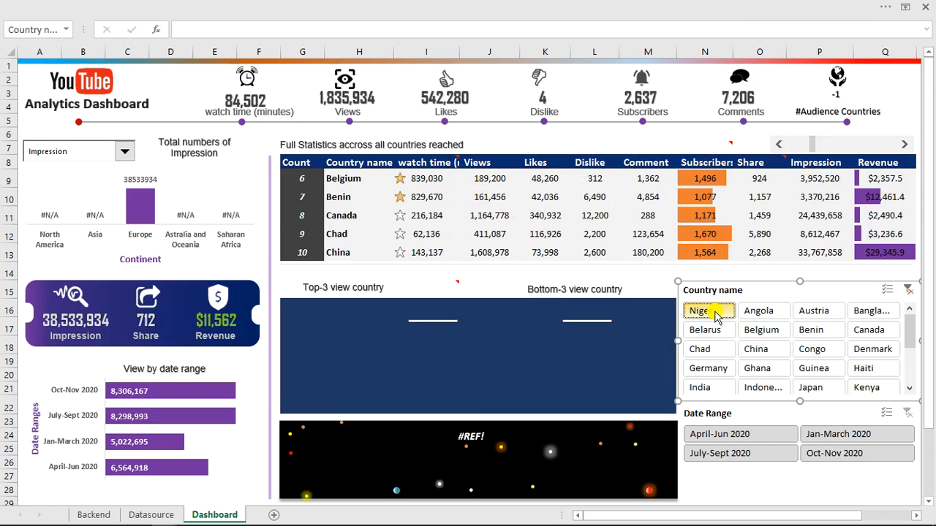
click(761, 313)
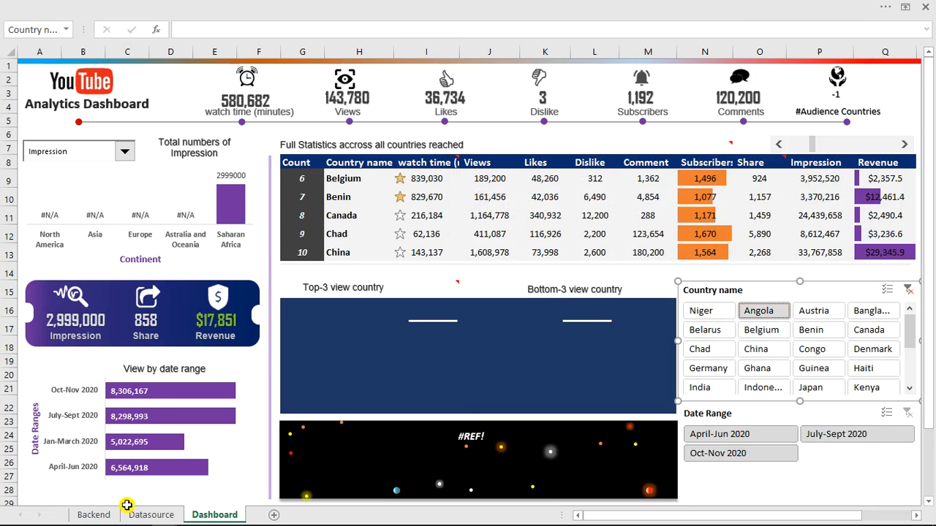
Check the PivotTable name of the region KPI table on the Backend sheet
click(93, 515)
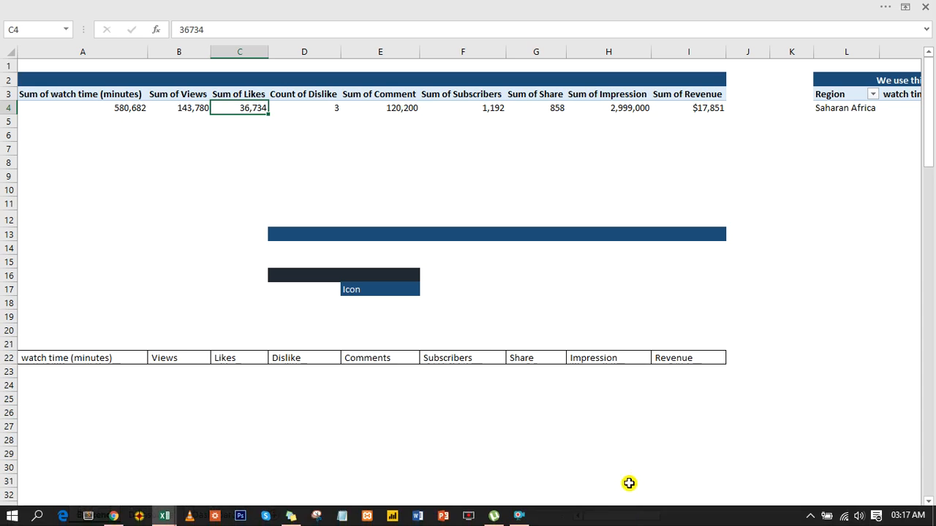
drag(622, 519, 648, 518)
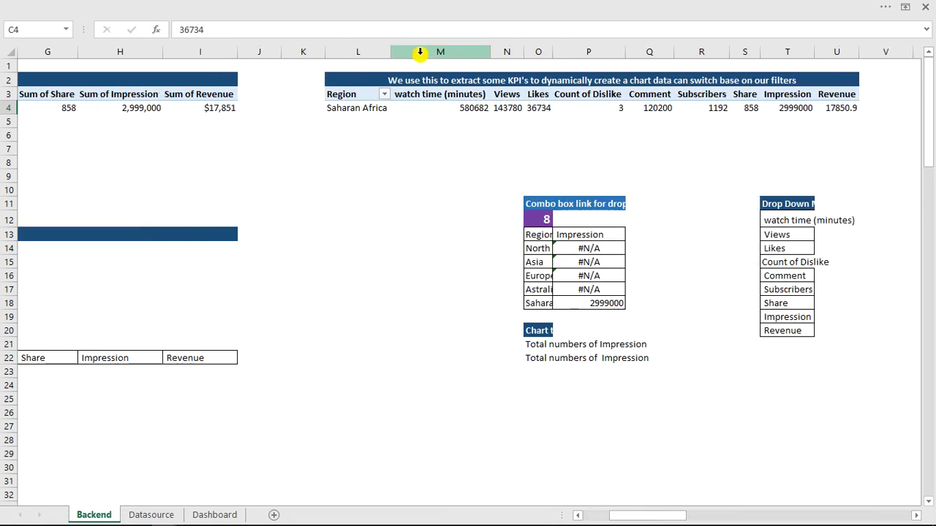
click(497, 107)
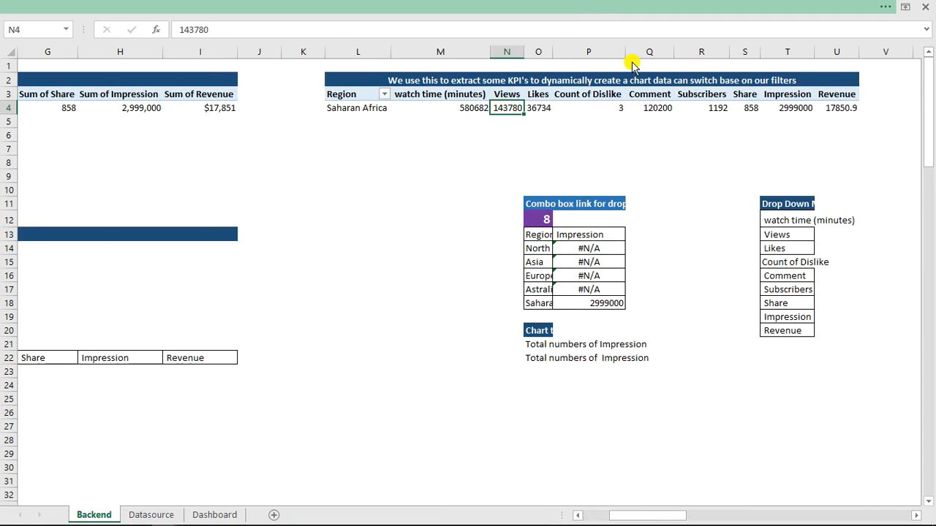
click(633, 7)
click(557, 31)
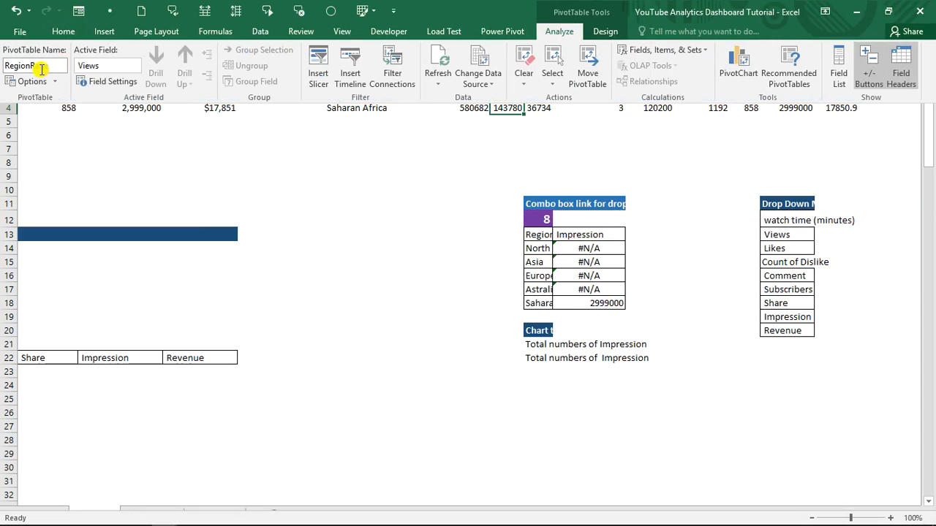
On the Dashboard sheet, change the Country name slicer's report connections: disconnect RegionRage and connect DateRang alongside KPI's
click(316, 441)
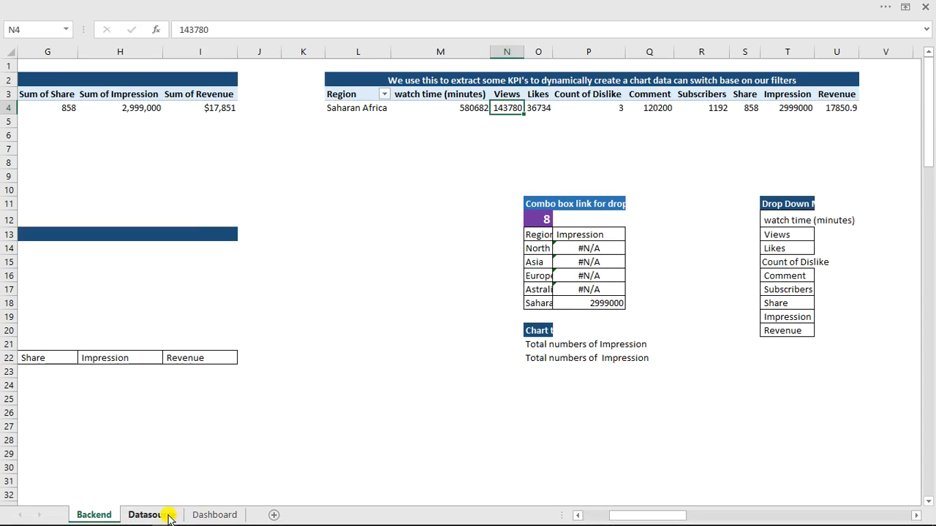
click(146, 515)
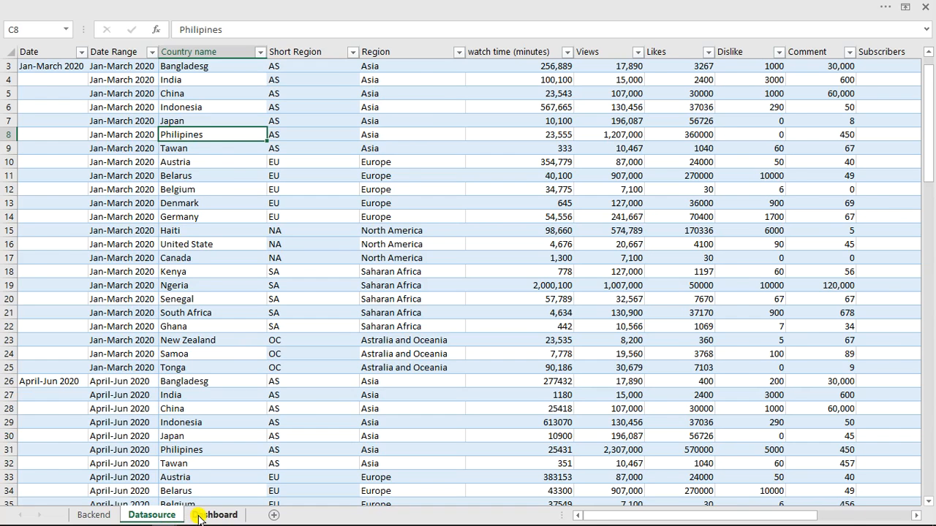
click(199, 516)
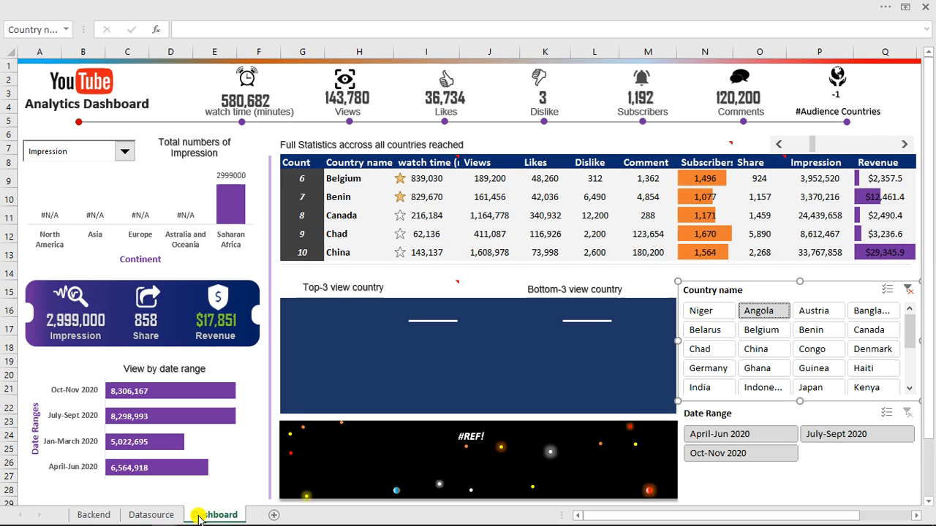
right_click(793, 294)
click(662, 395)
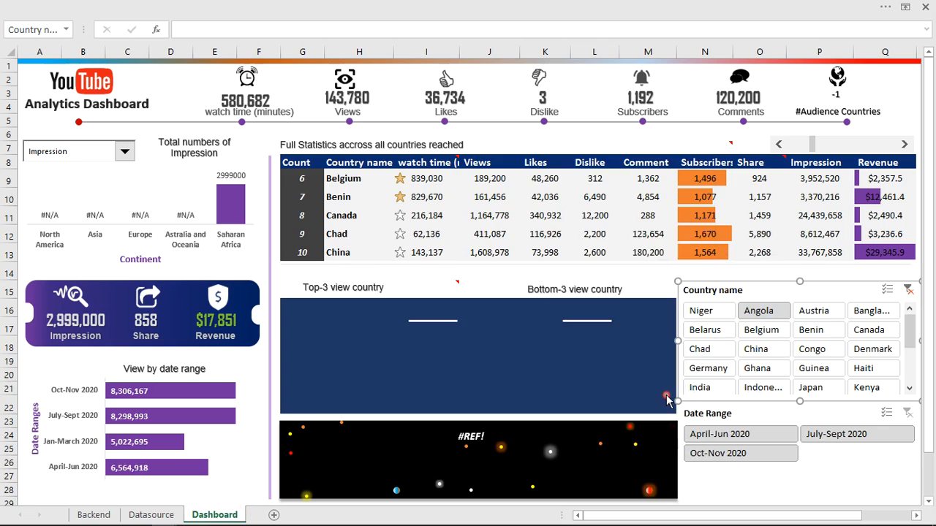
click(466, 218)
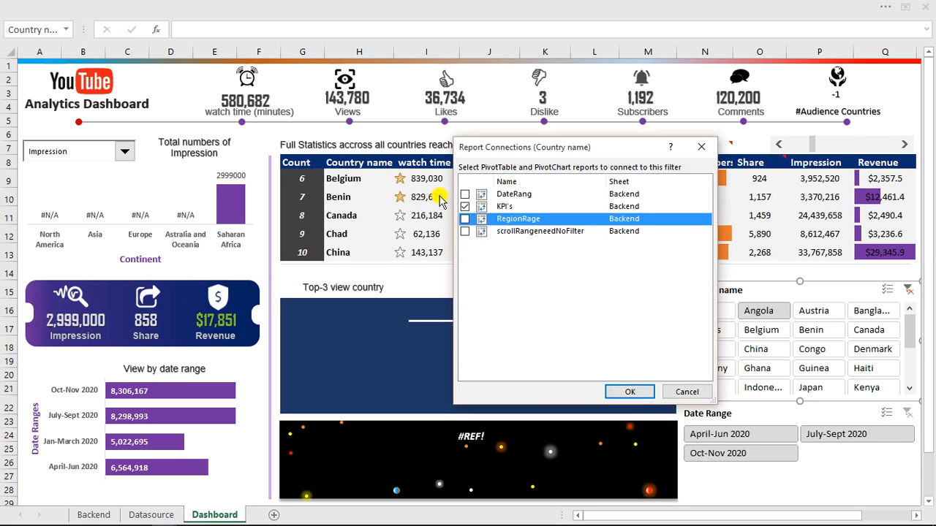
click(466, 193)
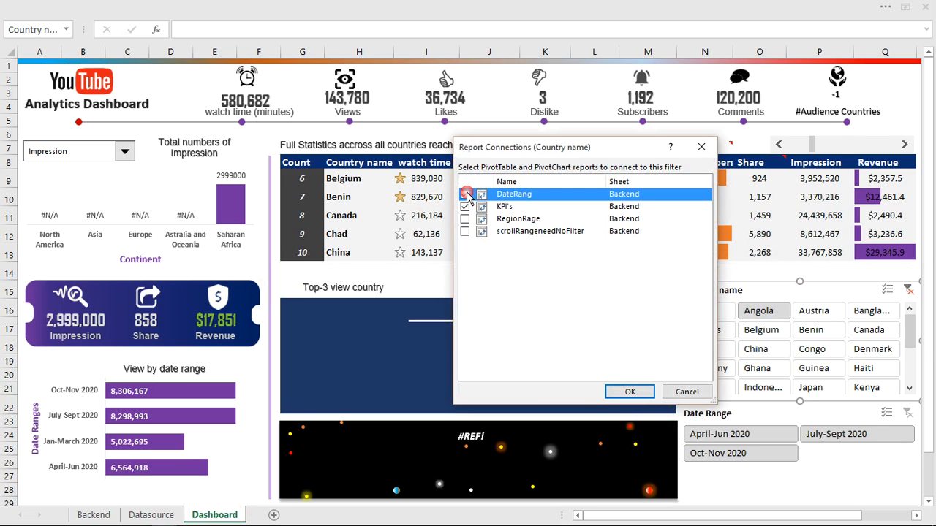
click(635, 387)
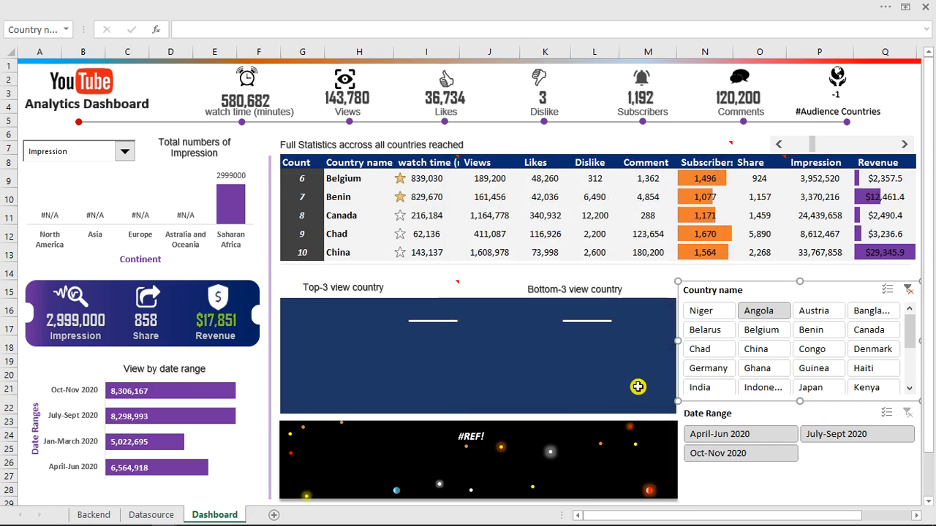
Test the Country name slicer by filtering the dashboard by several countries such as Germany, Congo and Kenya, ending on Belgium
click(764, 331)
click(759, 352)
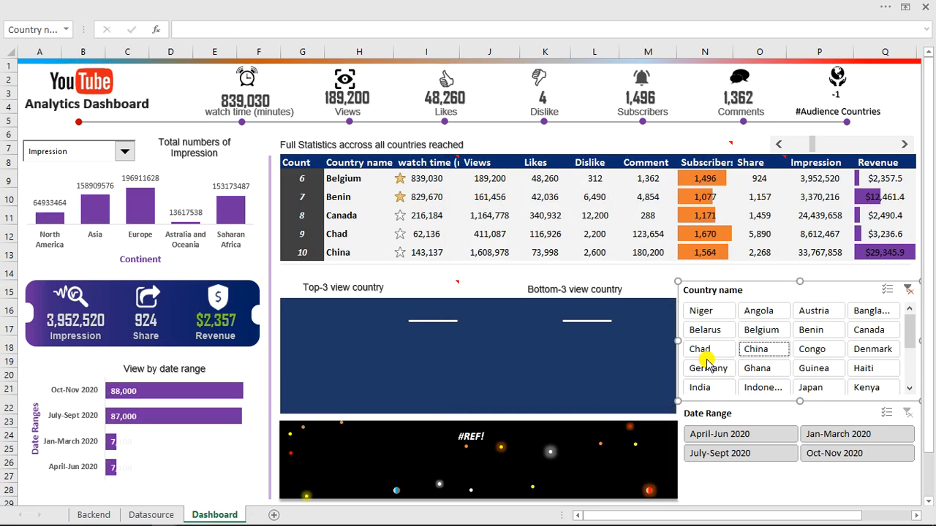
click(810, 350)
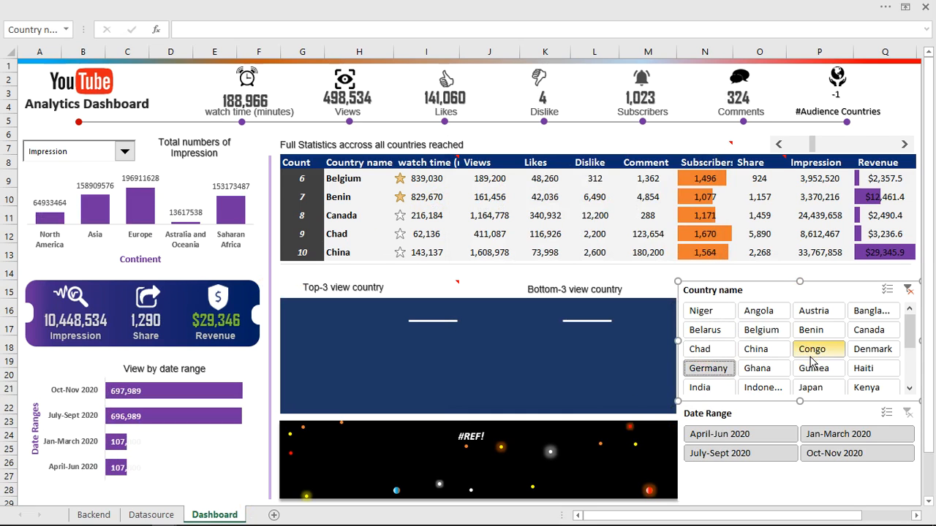
click(866, 368)
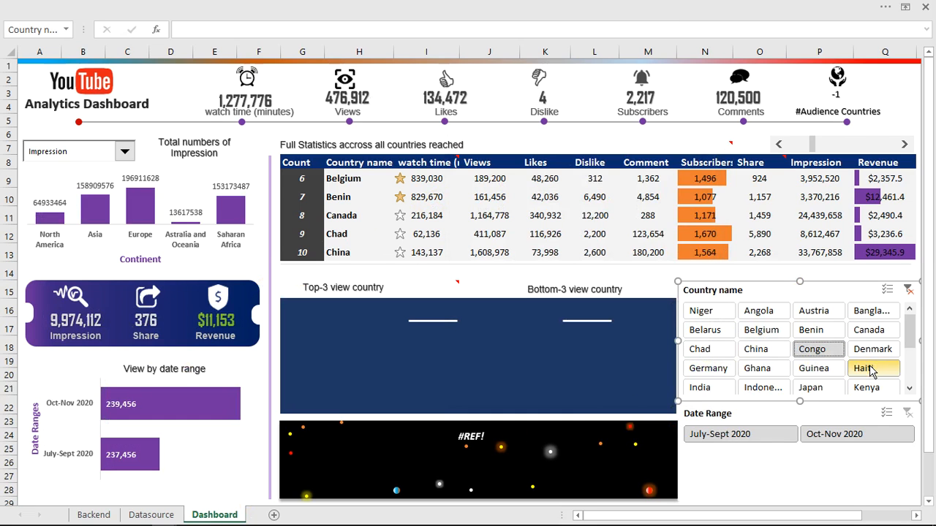
click(870, 387)
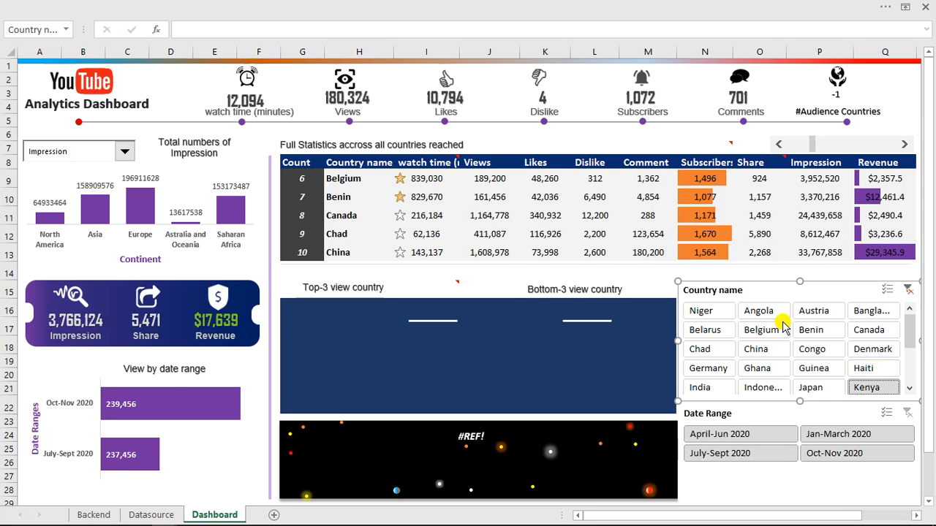
click(758, 311)
click(761, 331)
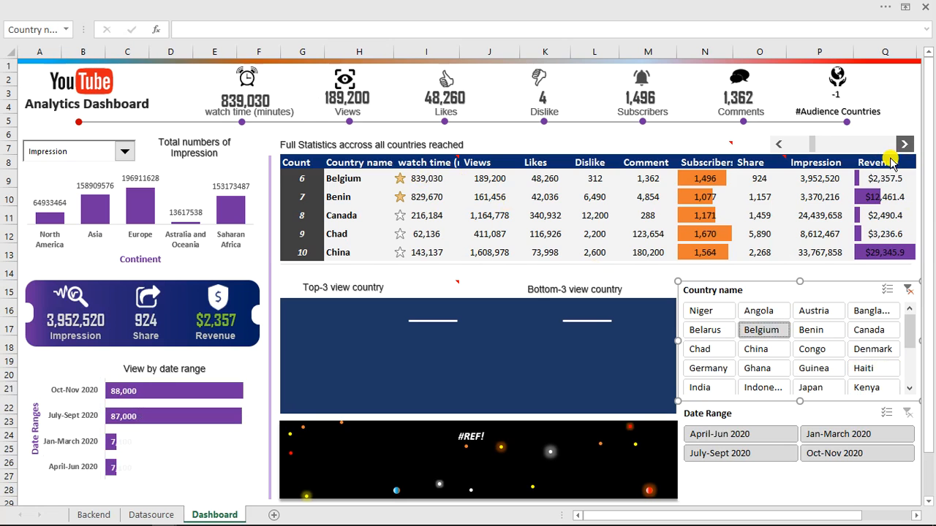
Advance the full statistics table by two rows, and test the continent chart's metric selector with Count of Dislike, Subscribers and finally Impression
click(905, 146)
click(905, 147)
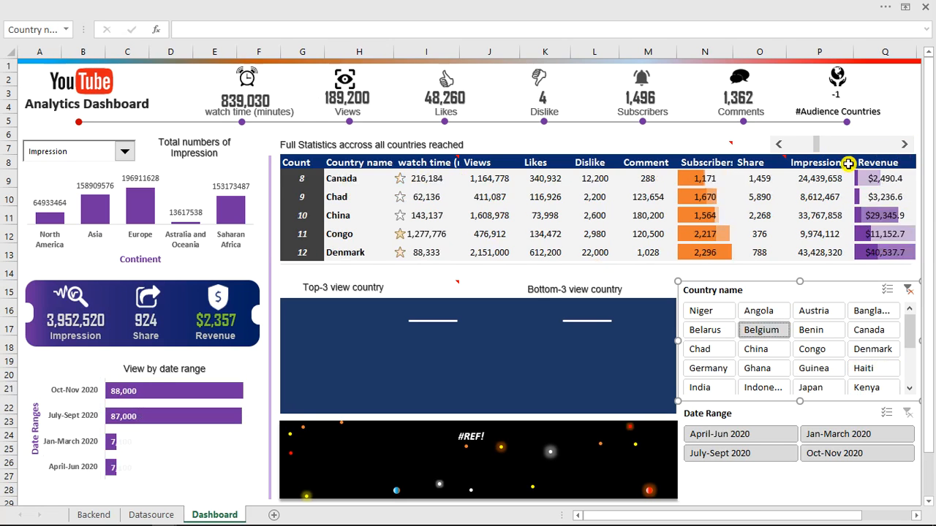
click(126, 151)
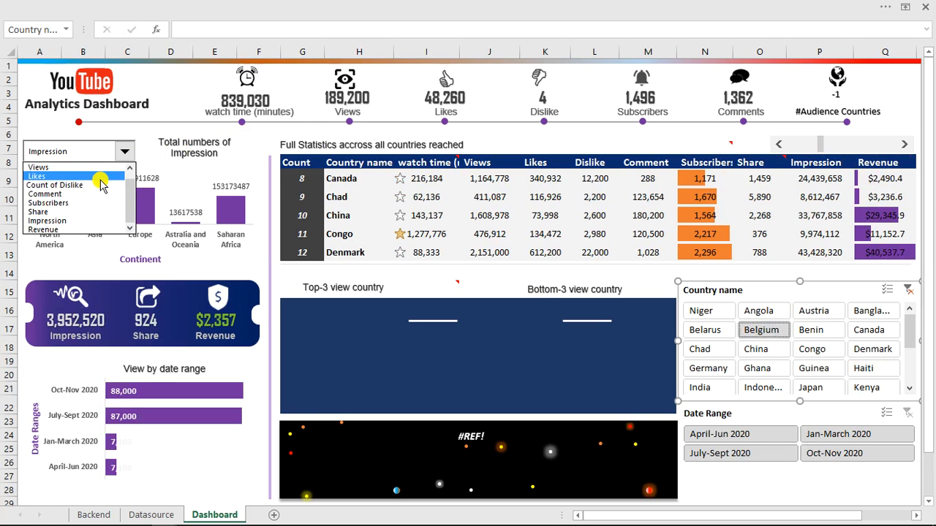
click(99, 185)
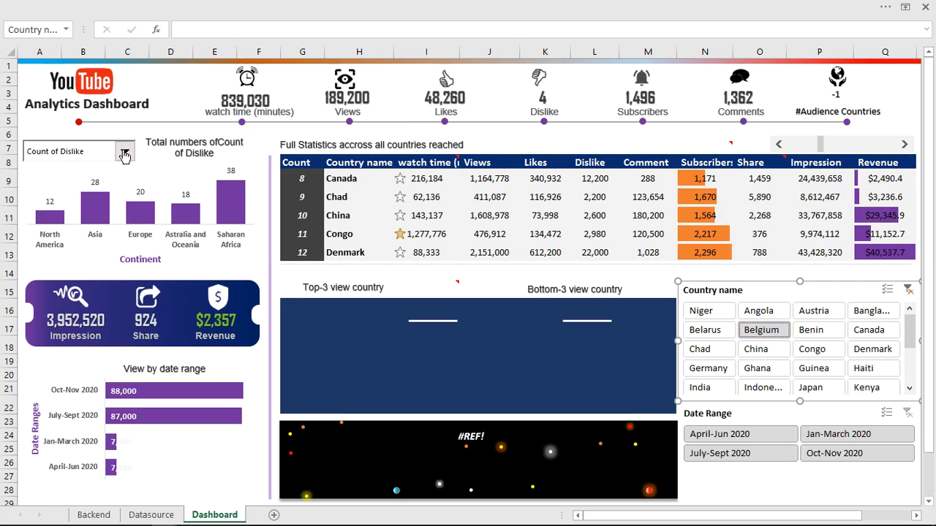
click(126, 152)
click(112, 173)
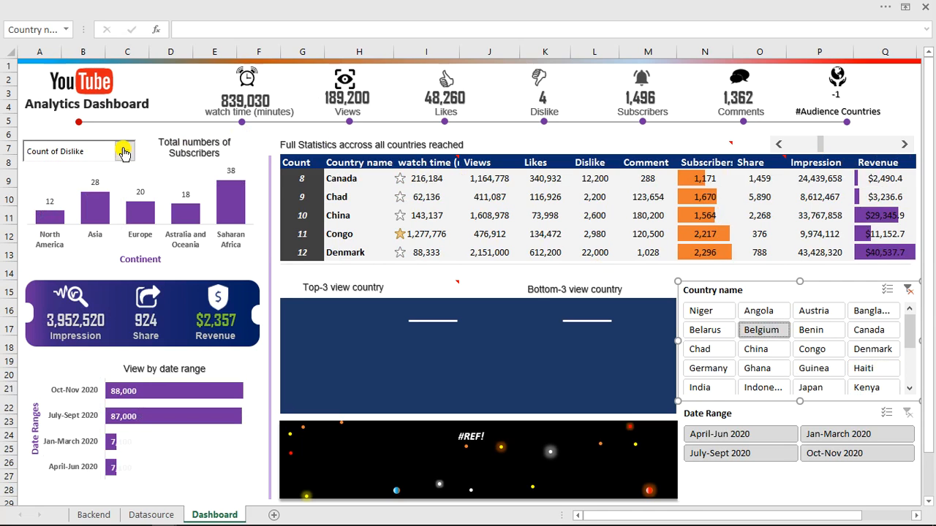
click(124, 151)
click(85, 218)
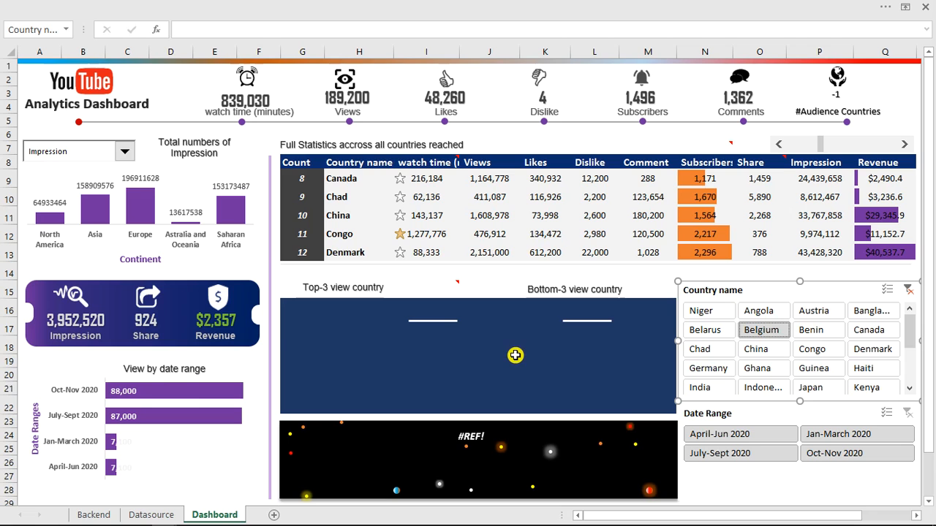
Switch to the finished YouTube Analytics Dashboard workbook
click(552, 5)
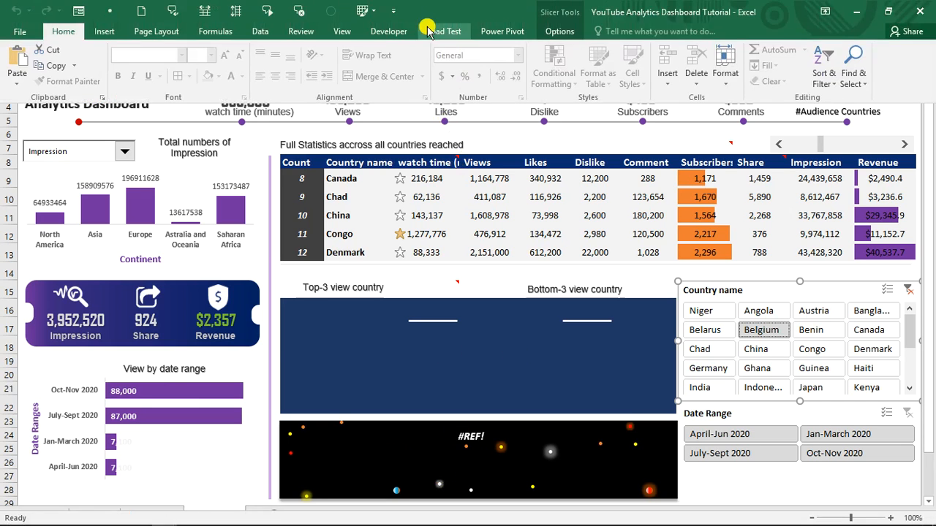
click(345, 33)
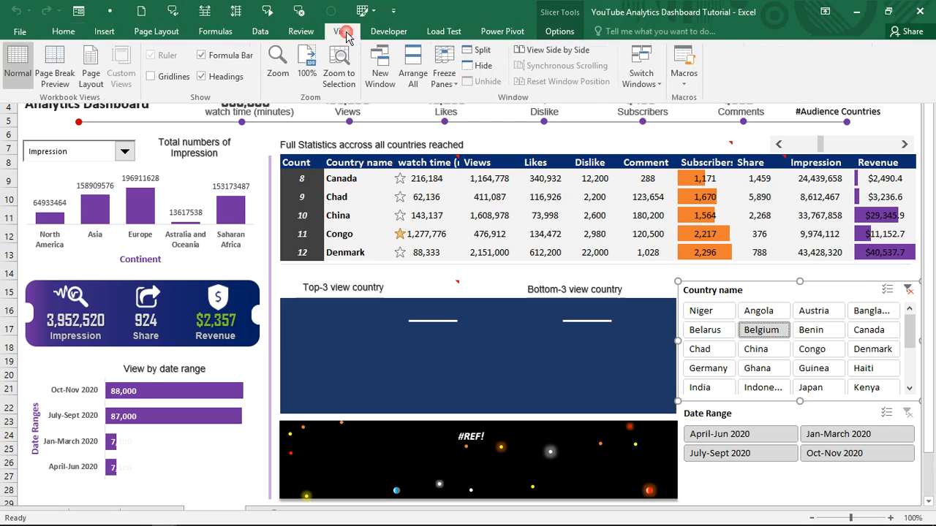
click(640, 73)
click(660, 115)
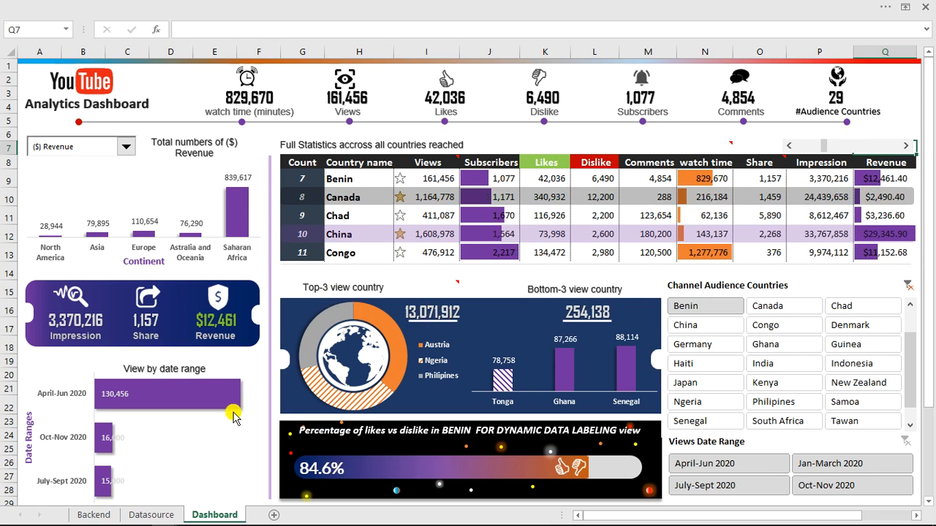
Examine the finished workbook's Backend layout and its Datasource records through the last row, and return to the Dashboard sheet
click(145, 516)
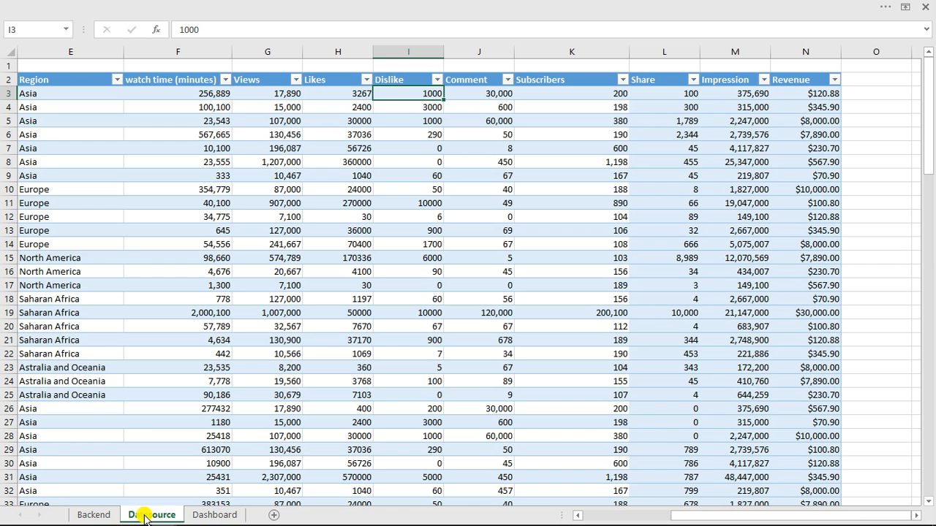
click(95, 516)
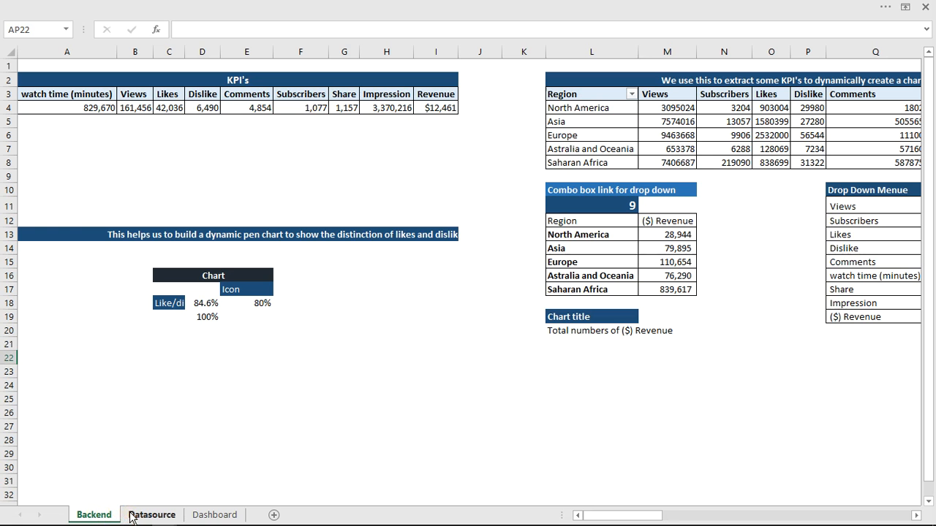
click(129, 512)
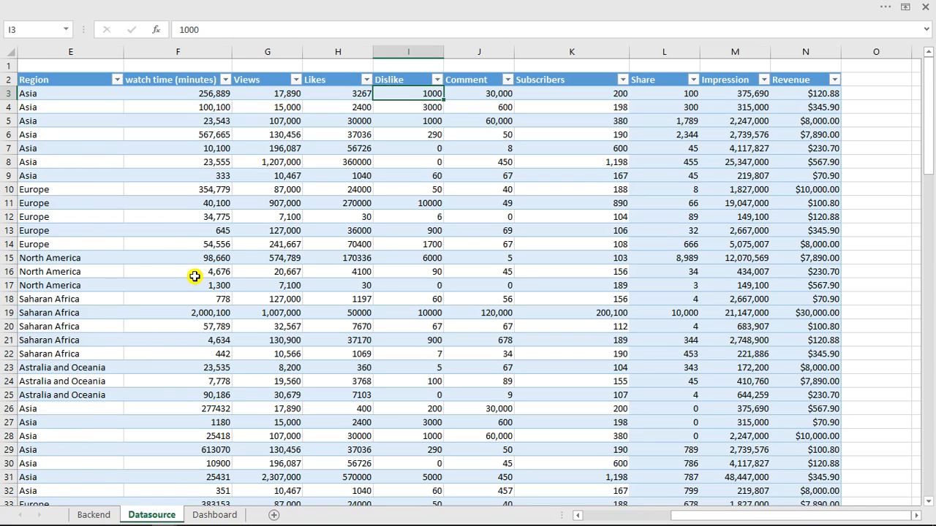
scroll(194, 276, down, 10)
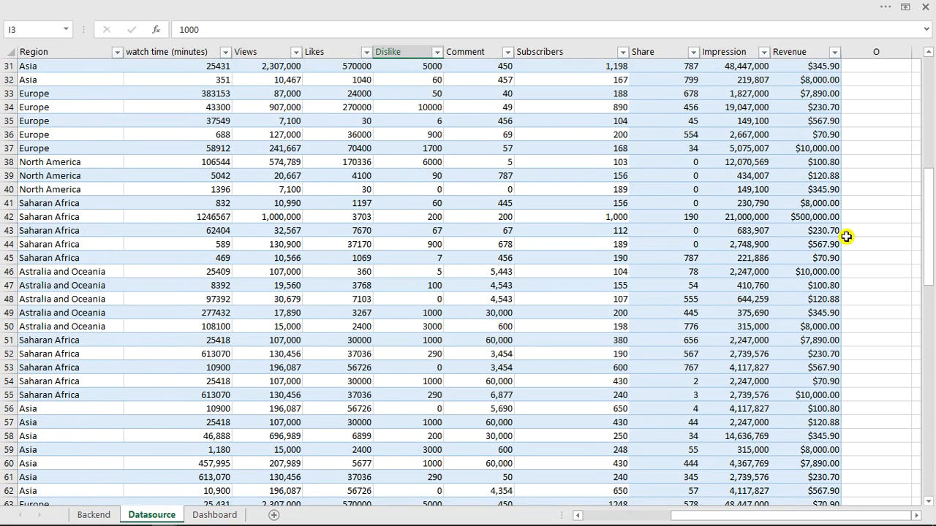
drag(928, 253, 913, 504)
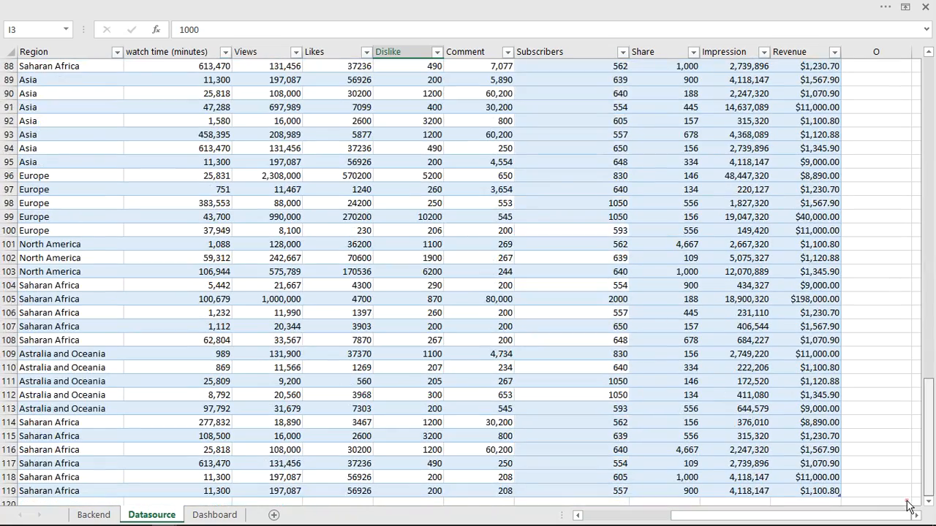
click(215, 514)
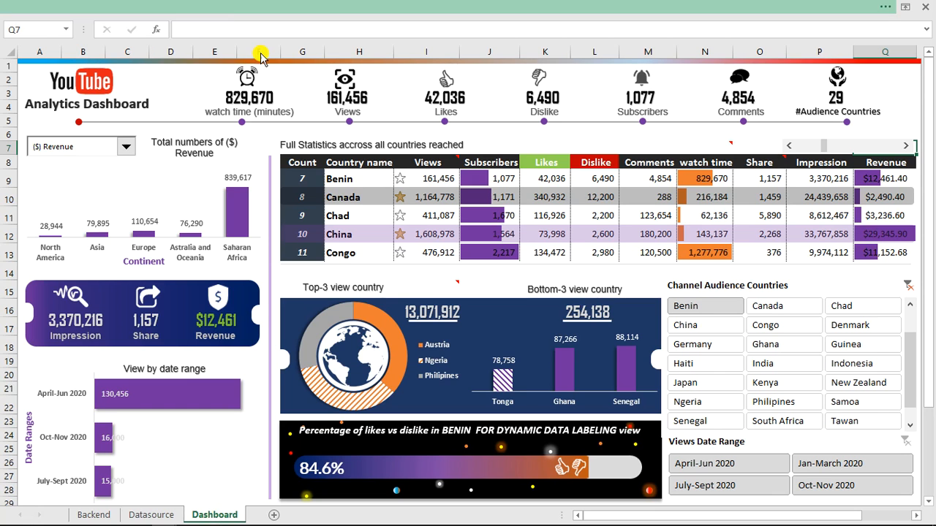
click(260, 8)
click(259, 32)
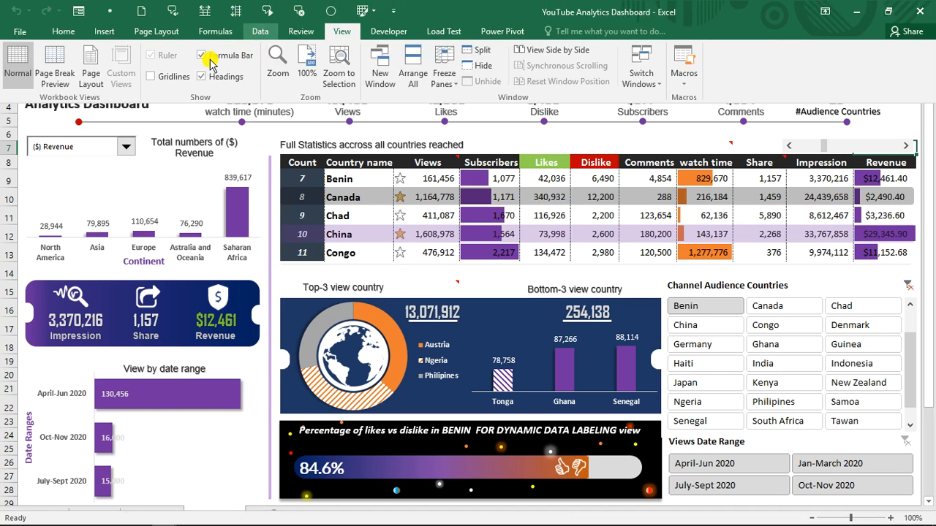
click(182, 65)
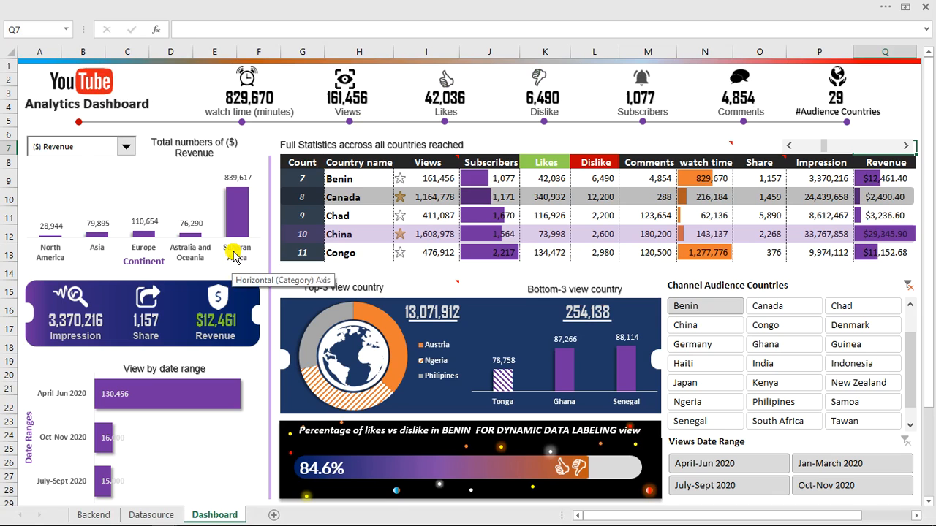
Test the finished dashboard by charting Dislike and watch time (minutes) by continent, and advance its full statistics table by two rows
click(125, 146)
click(64, 180)
click(126, 147)
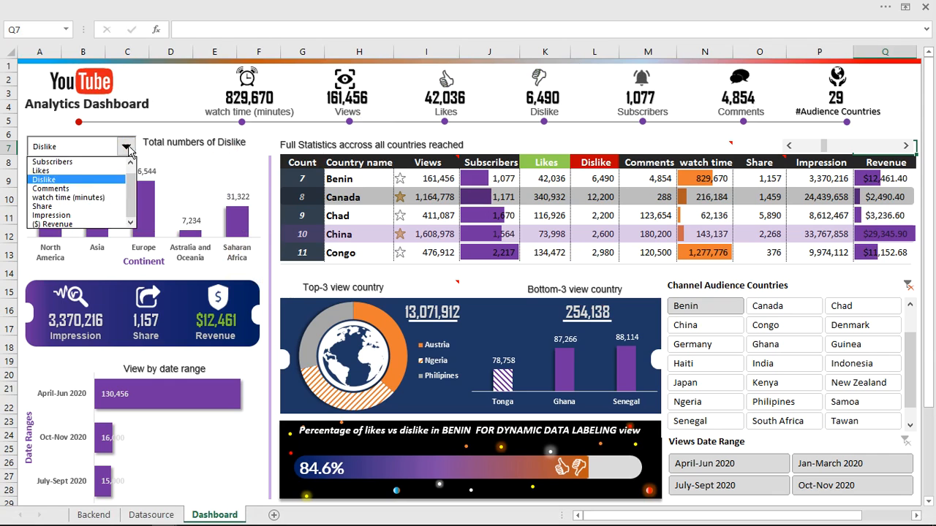
click(77, 197)
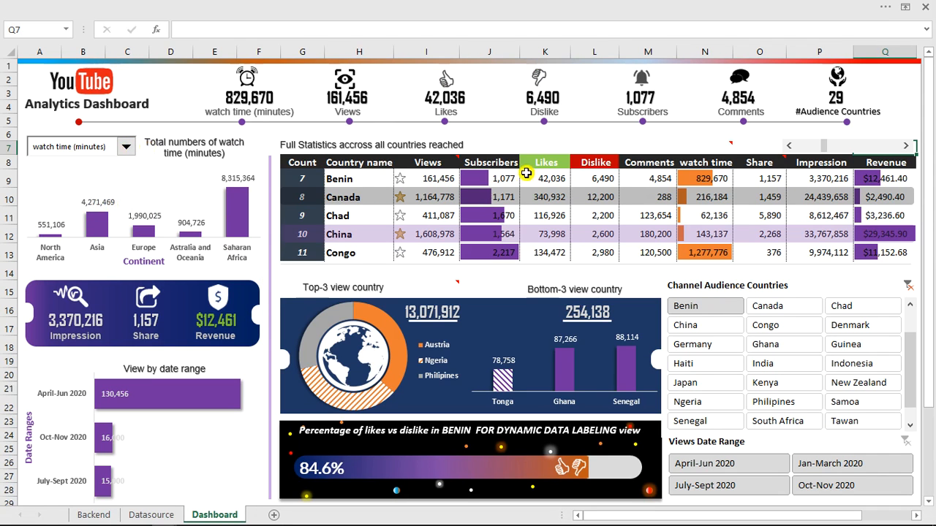
click(906, 147)
click(906, 147)
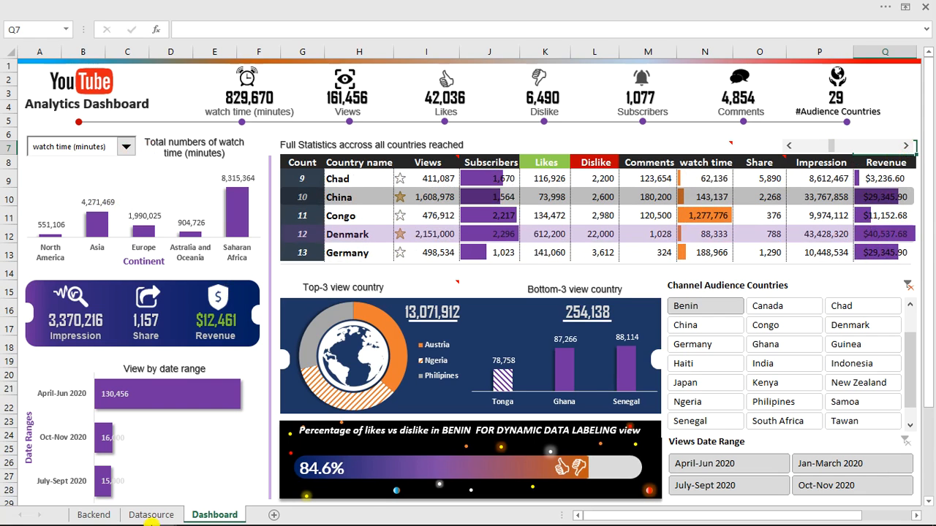
mouse_move(412, 522)
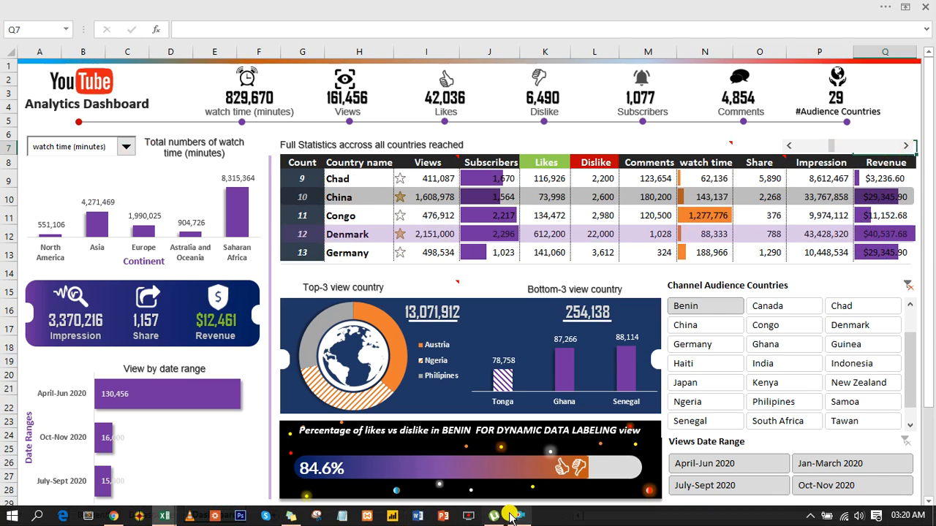